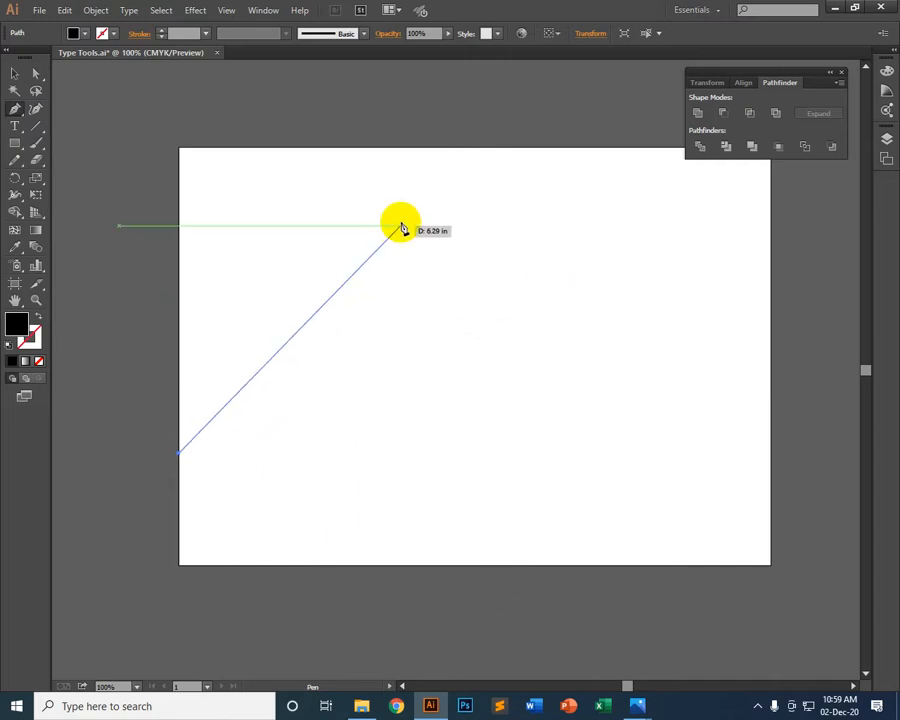
Complete a closed Pen shape through the artboard's top edge at about X 7.9 in, right edge at about Y 2.88 in, and both bottom corners
{"action": "left_click", "coordinate": [579, 149]}
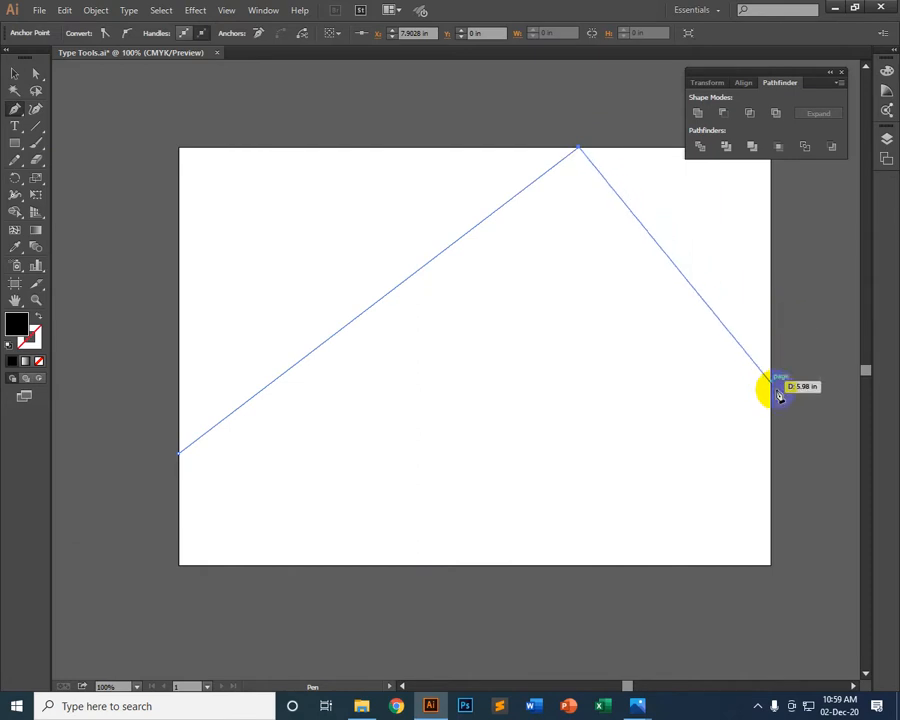
{"action": "left_click", "coordinate": [770, 293]}
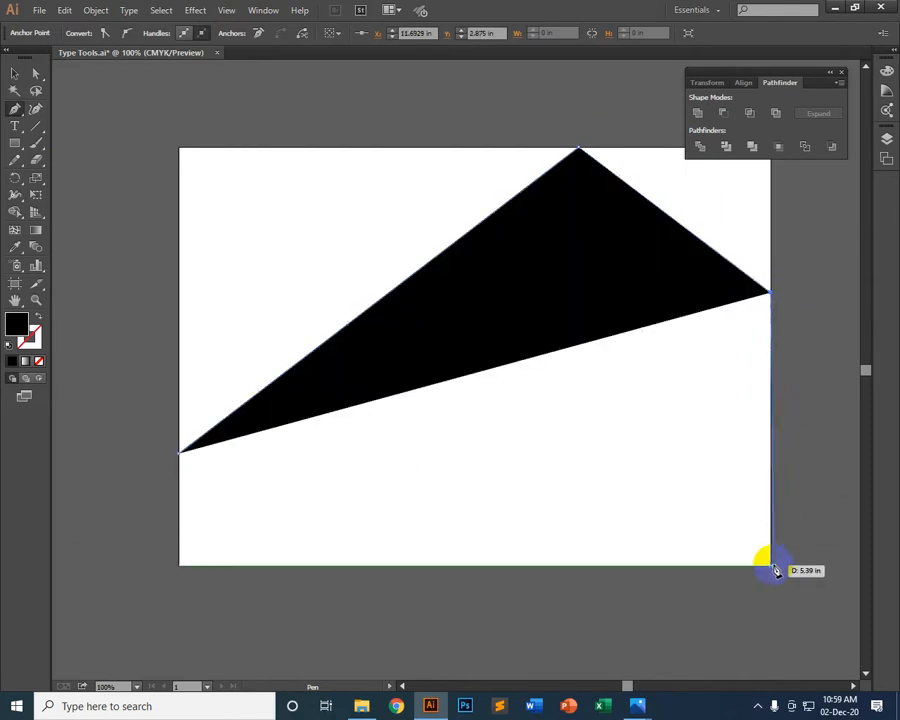
{"action": "left_click", "coordinate": [770, 566]}
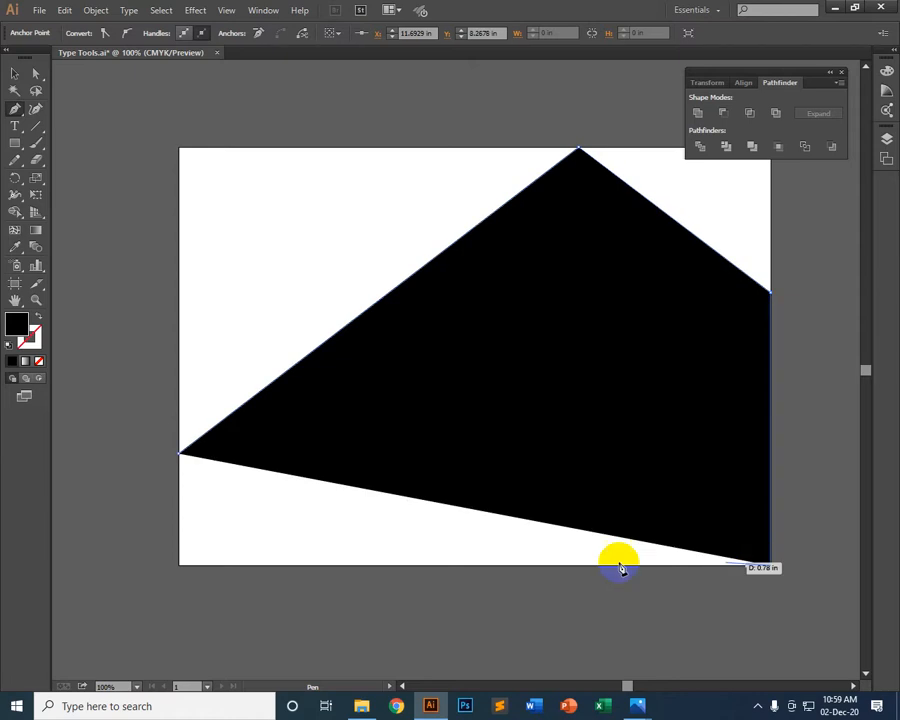
{"action": "left_click", "coordinate": [180, 567]}
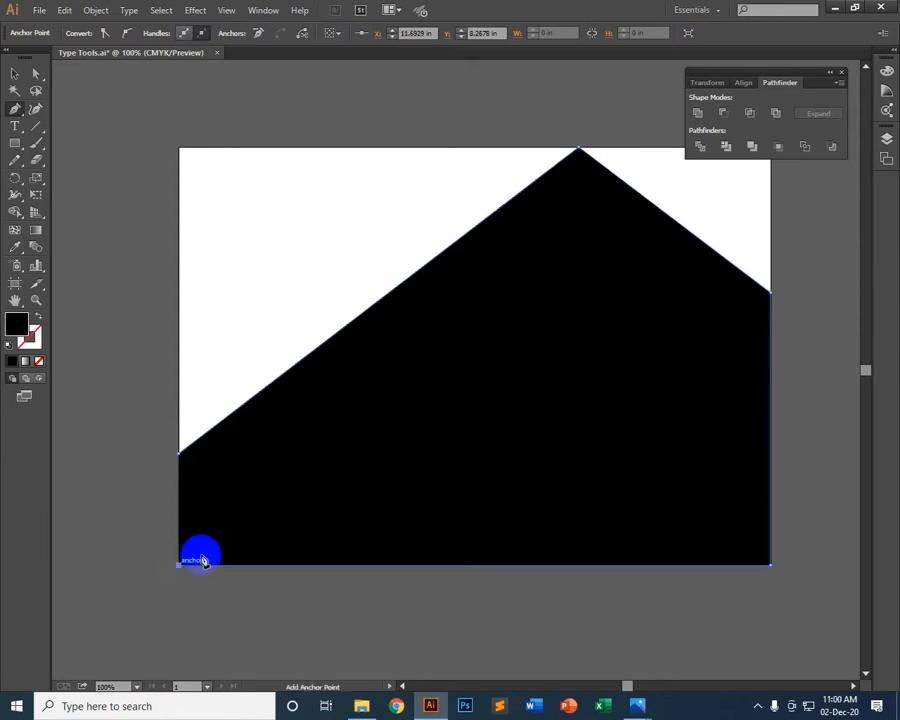
{"action": "left_click", "coordinate": [181, 455]}
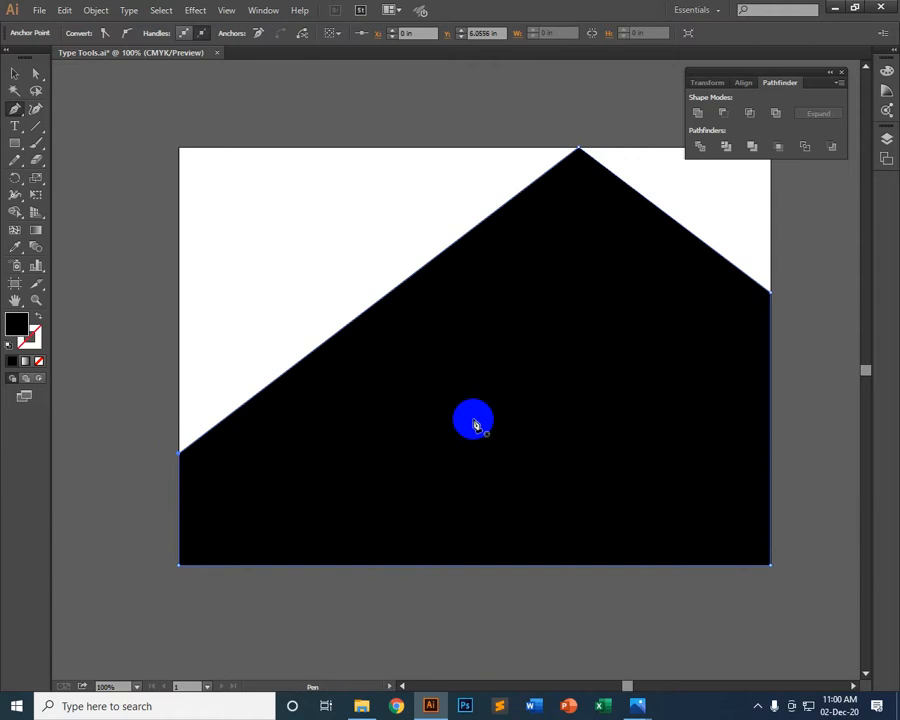
{"action": "left_click", "coordinate": [15, 74]}
{"action": "left_click", "coordinate": [277, 96]}
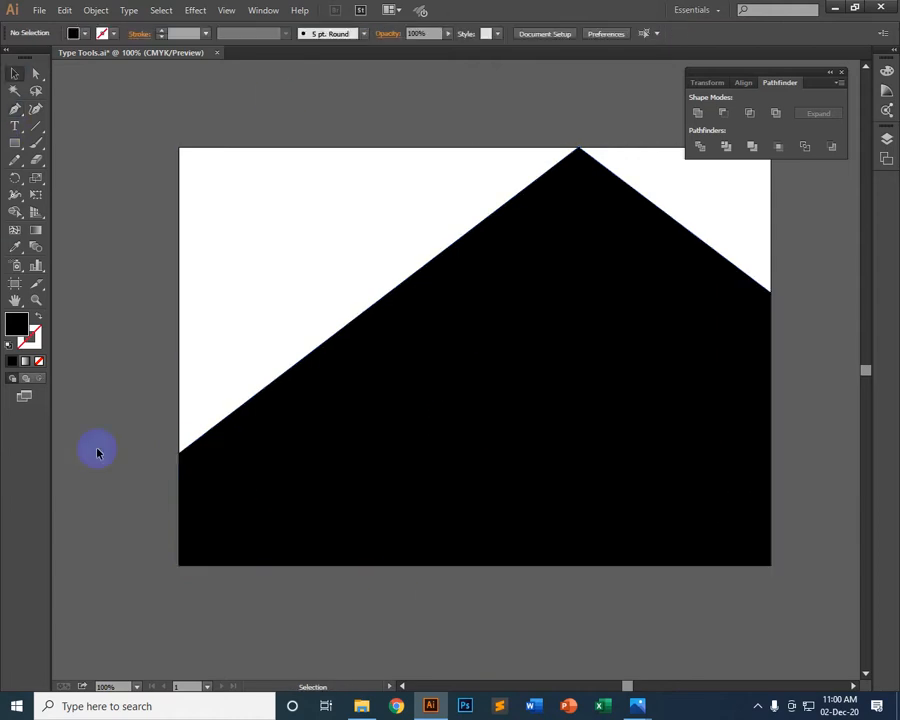
Fill the large five-sided shape with dark red and deselect it
{"action": "left_click", "coordinate": [548, 246]}
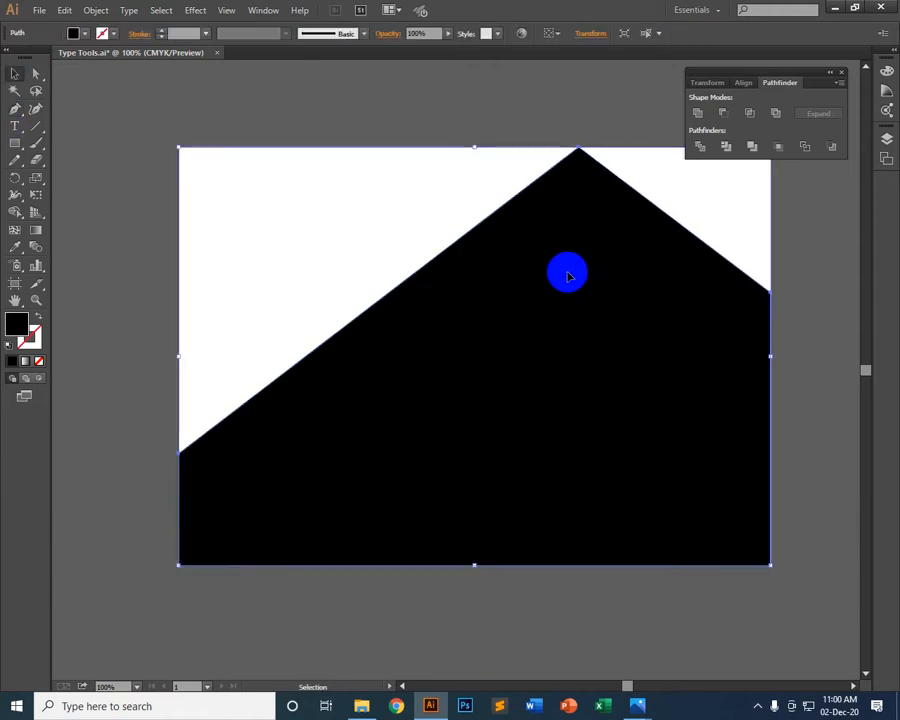
{"action": "left_click", "coordinate": [86, 38]}
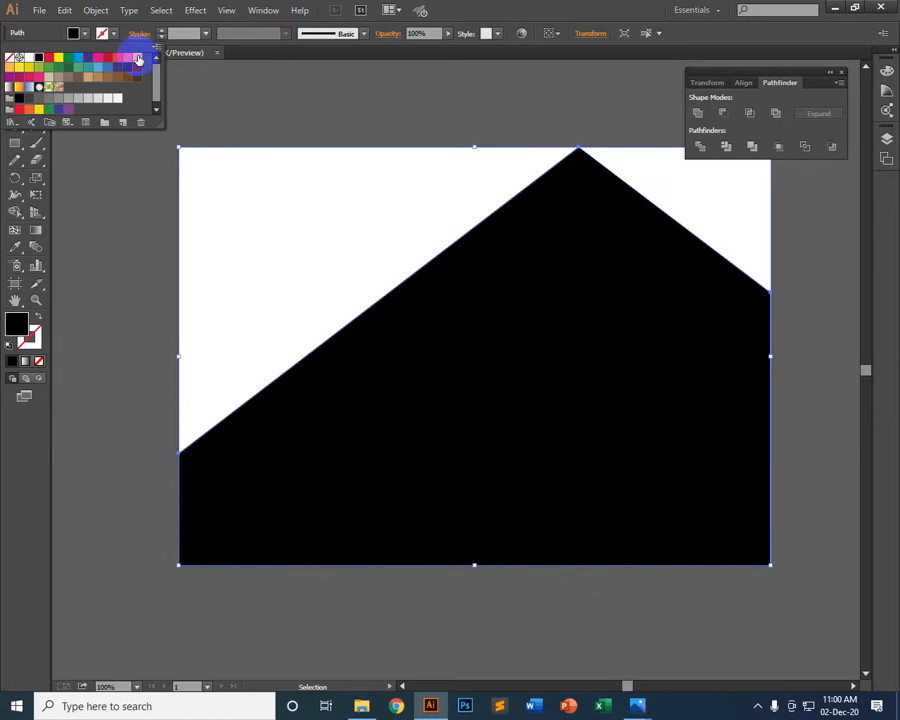
{"action": "left_click", "coordinate": [122, 57]}
{"action": "left_click", "coordinate": [115, 57]}
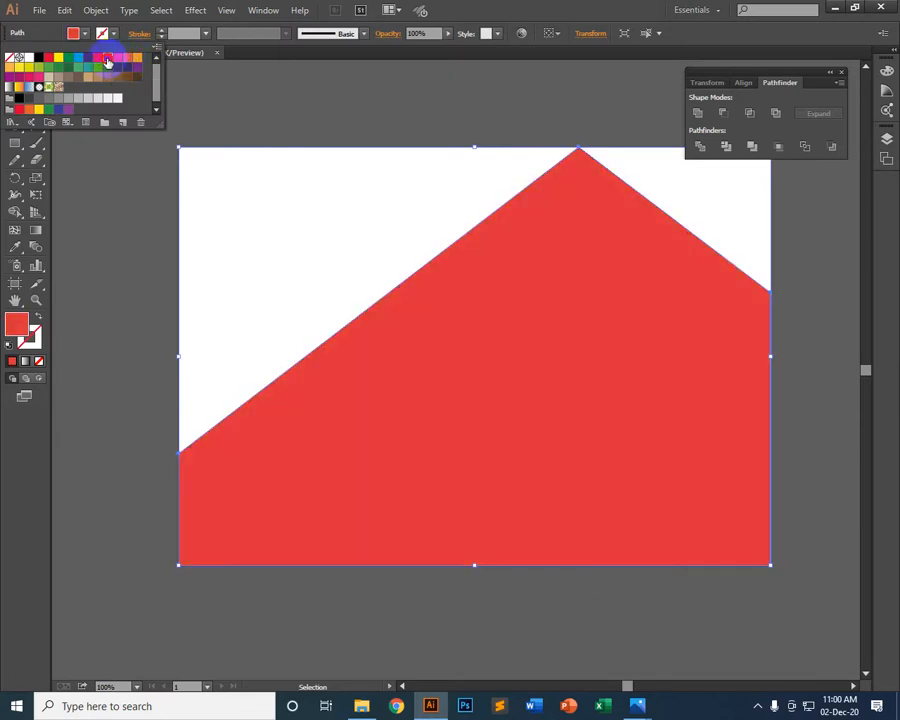
{"action": "left_click", "coordinate": [107, 59]}
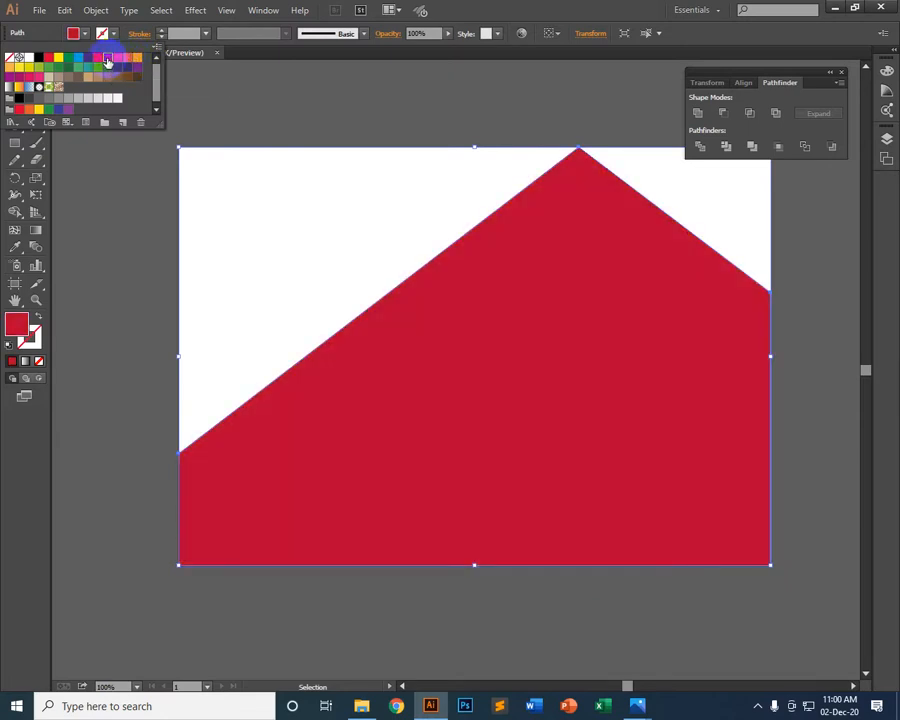
{"action": "left_click", "coordinate": [479, 129]}
{"action": "left_click", "coordinate": [801, 329]}
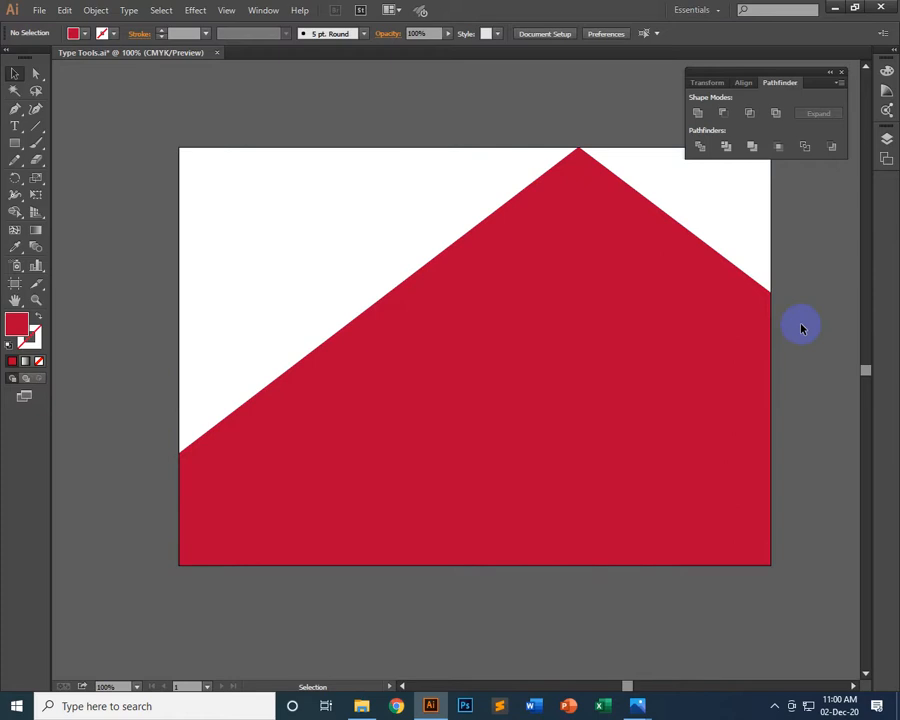
Start a Pen path just outside the artboard's left edge and curve it to a smooth anchor at about X 1.22 in, Y 2.58 in
{"action": "left_click", "coordinate": [531, 356]}
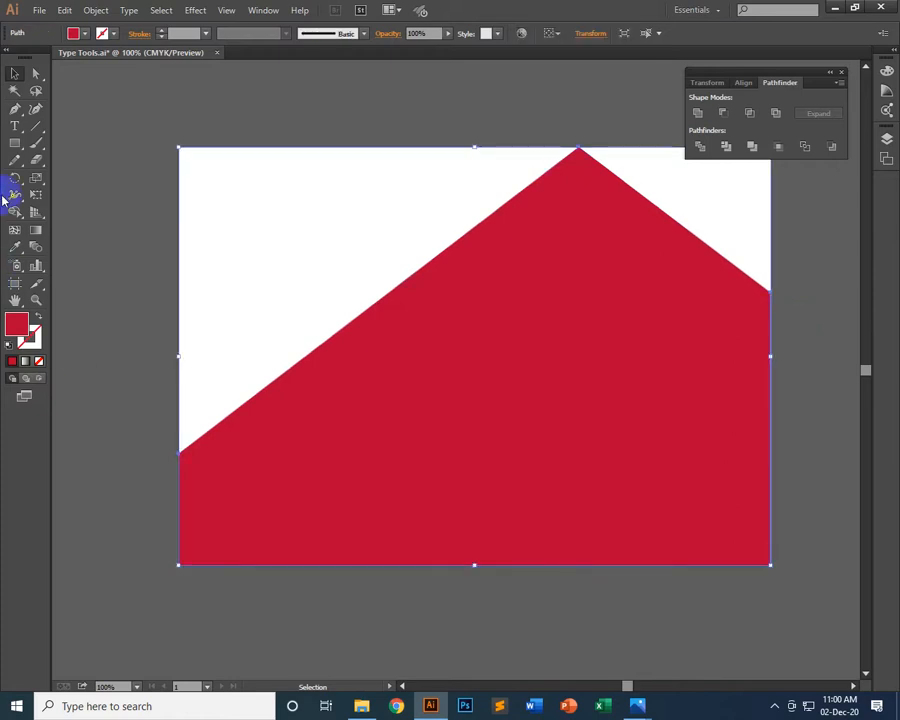
{"action": "left_click", "coordinate": [13, 112]}
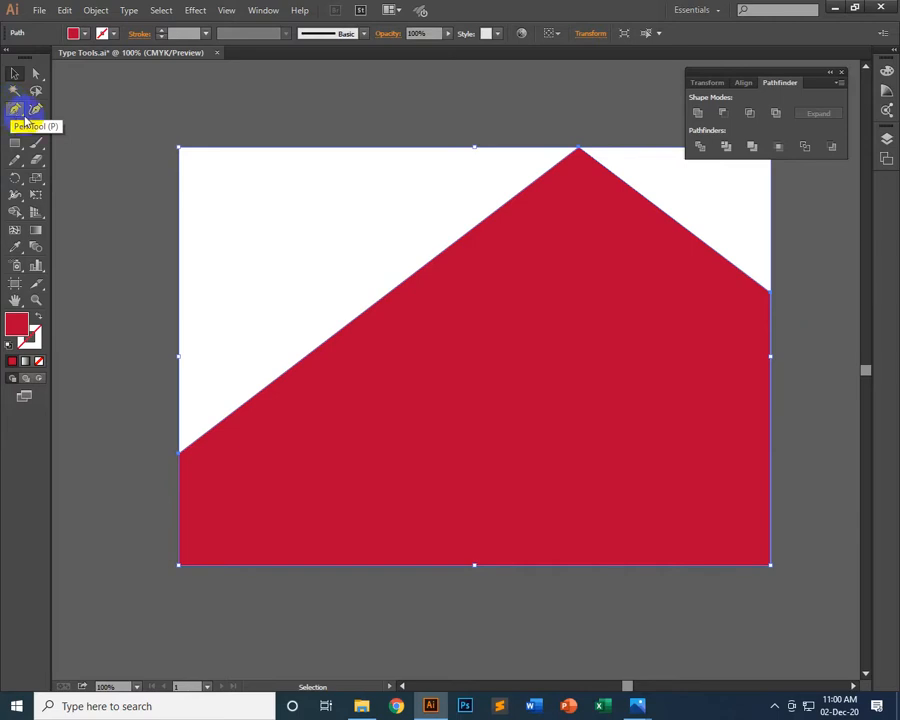
{"action": "key", "text": "v"}
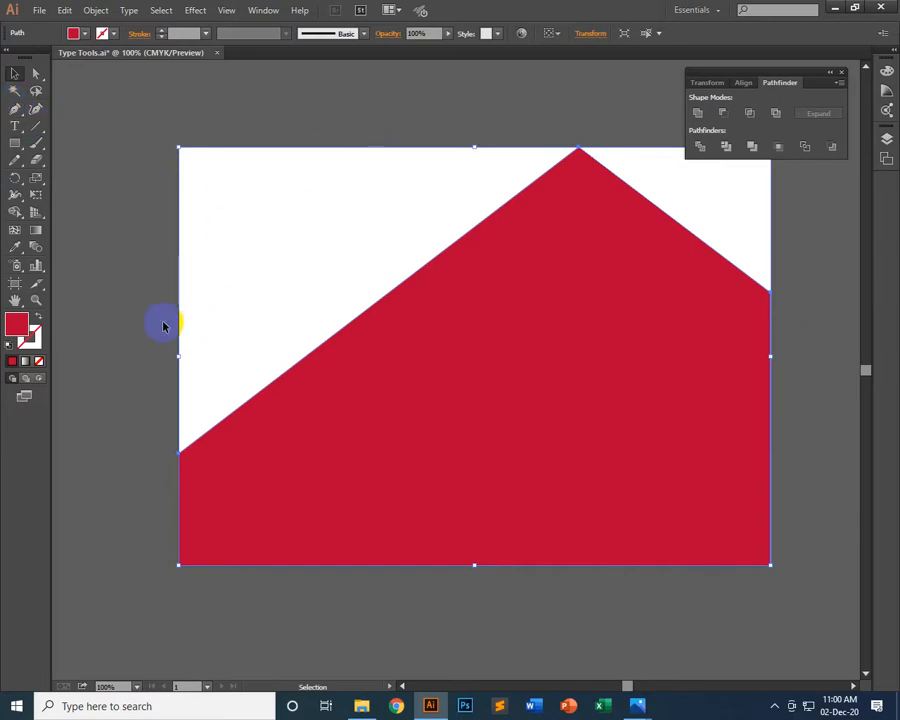
{"action": "left_click", "coordinate": [14, 108]}
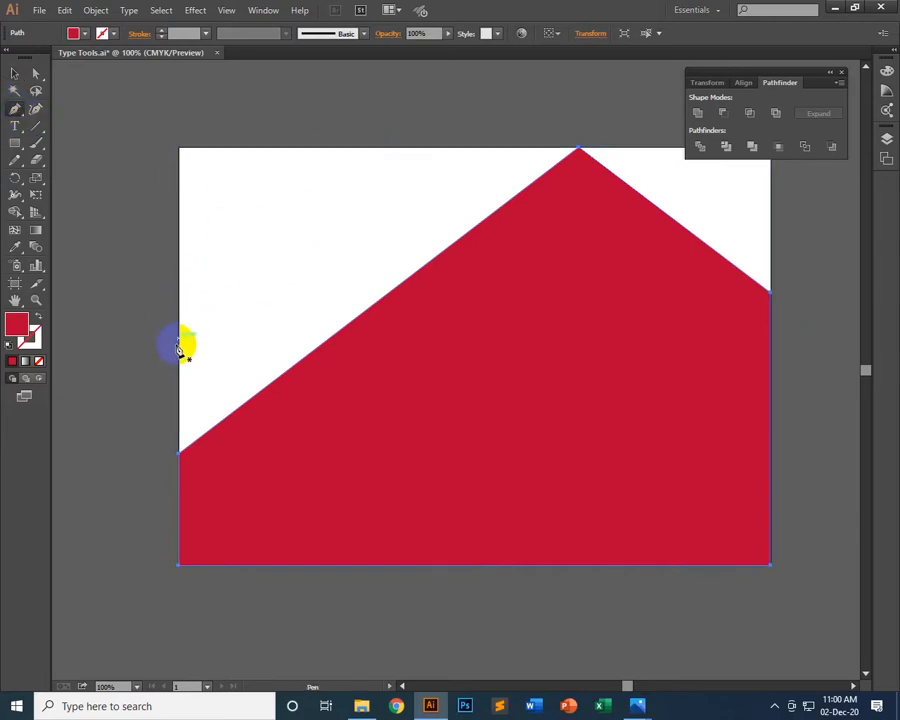
{"action": "left_click", "coordinate": [163, 334]}
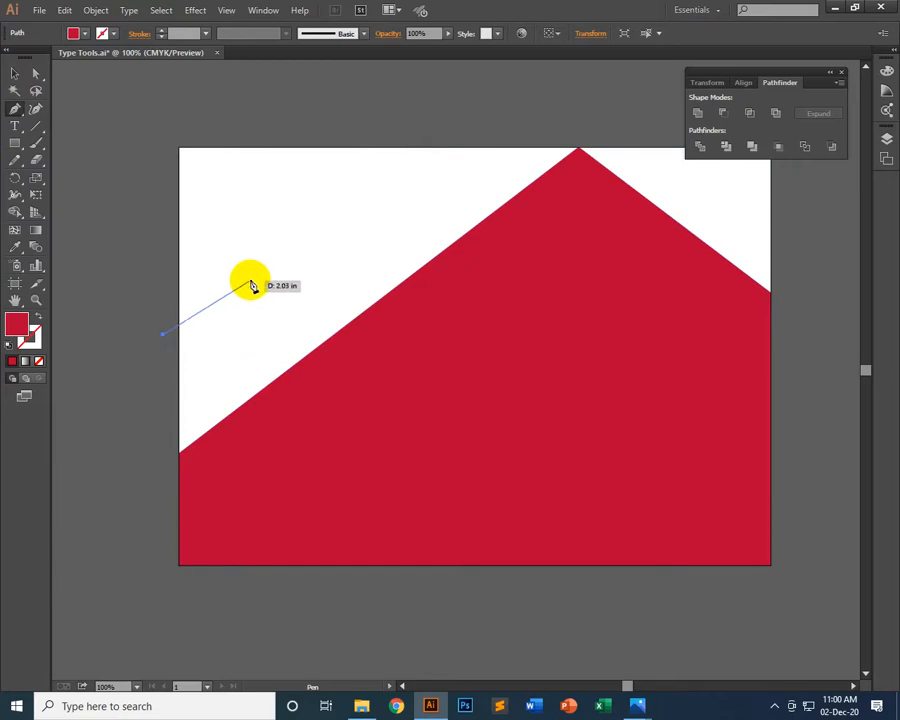
{"action": "left_click", "coordinate": [249, 276]}
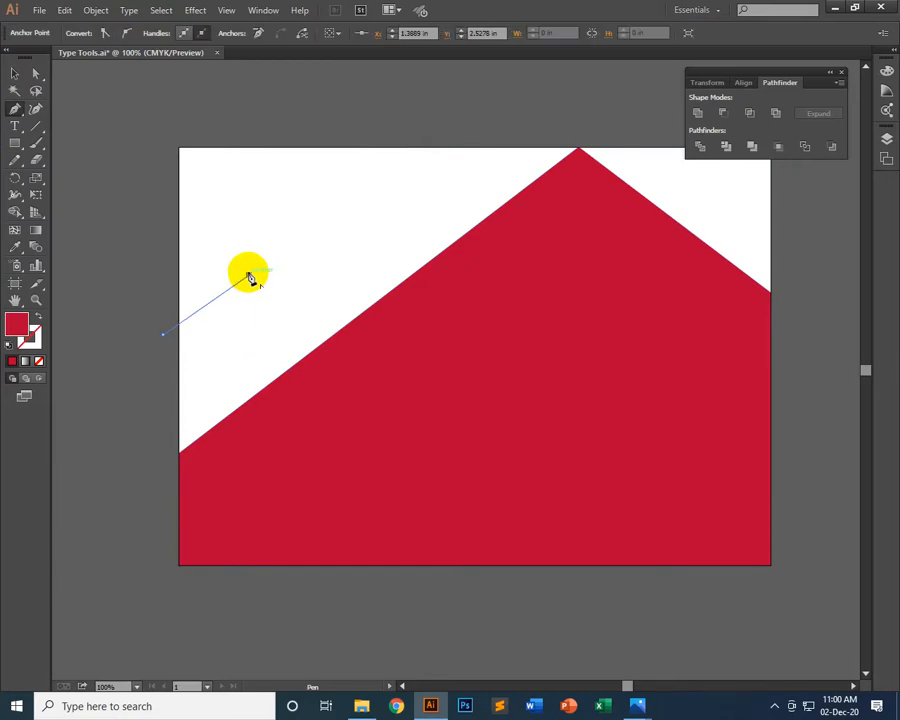
{"action": "key", "text": "ctrl+z"}
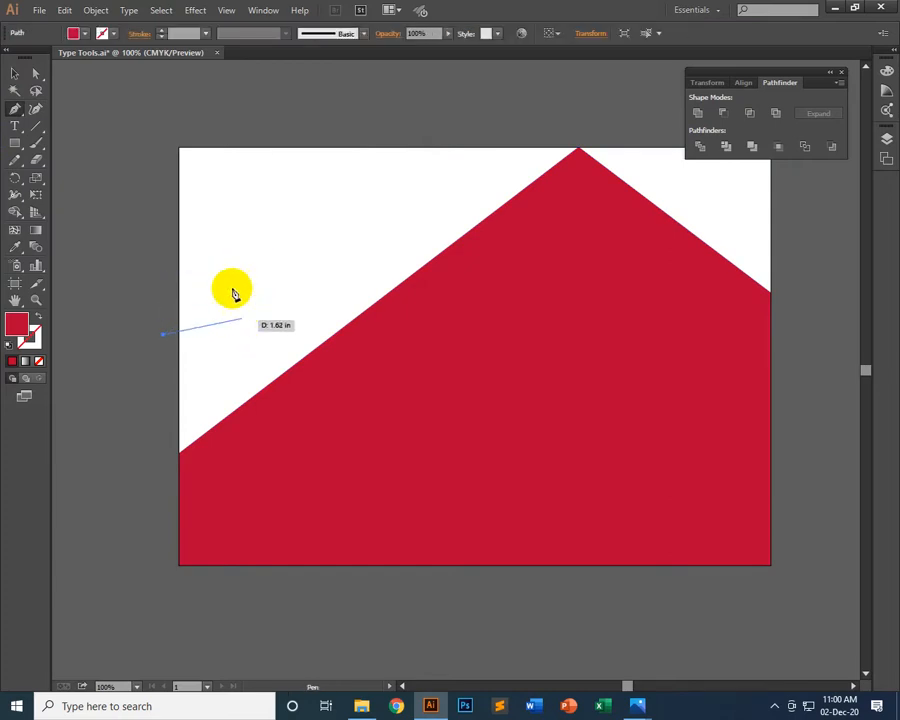
{"action": "left_click", "coordinate": [240, 279]}
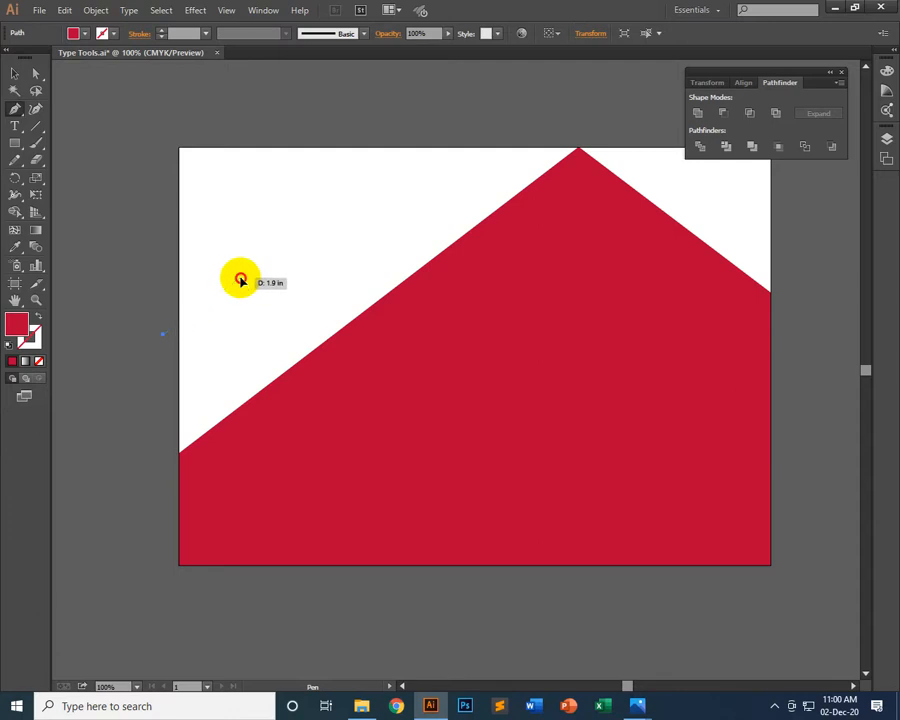
{"action": "left_click_drag", "start_coordinate": [242, 277], "coordinate": [250, 199]}
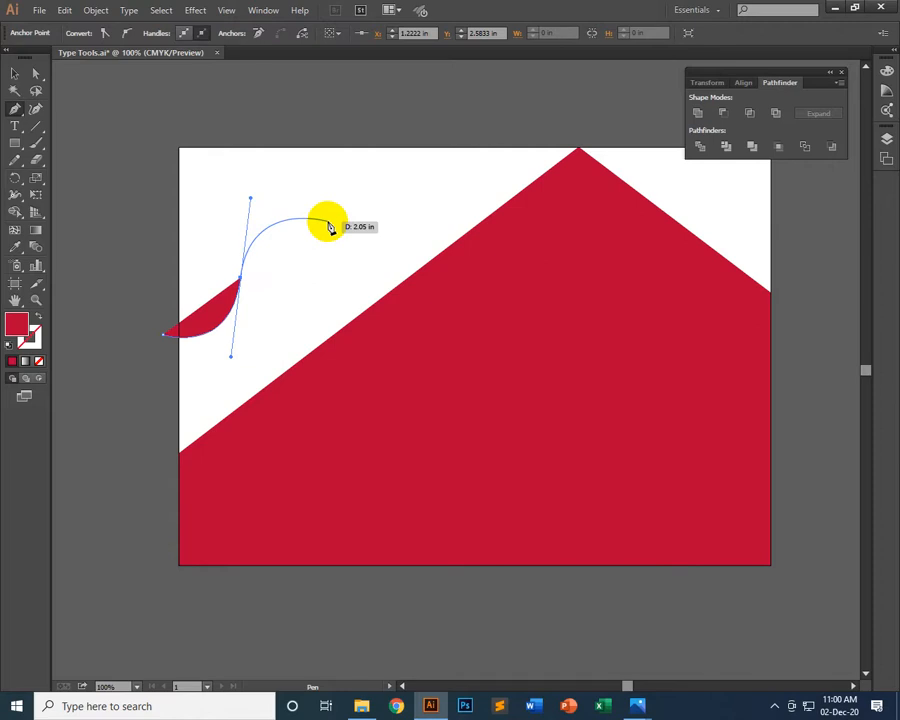
Continue the curved path through about X 2.94 in, Y 1.47 in to the artboard's top edge at about X 3.69 in
{"action": "left_click", "coordinate": [328, 222]}
{"action": "left_click_drag", "start_coordinate": [328, 222], "coordinate": [355, 233]}
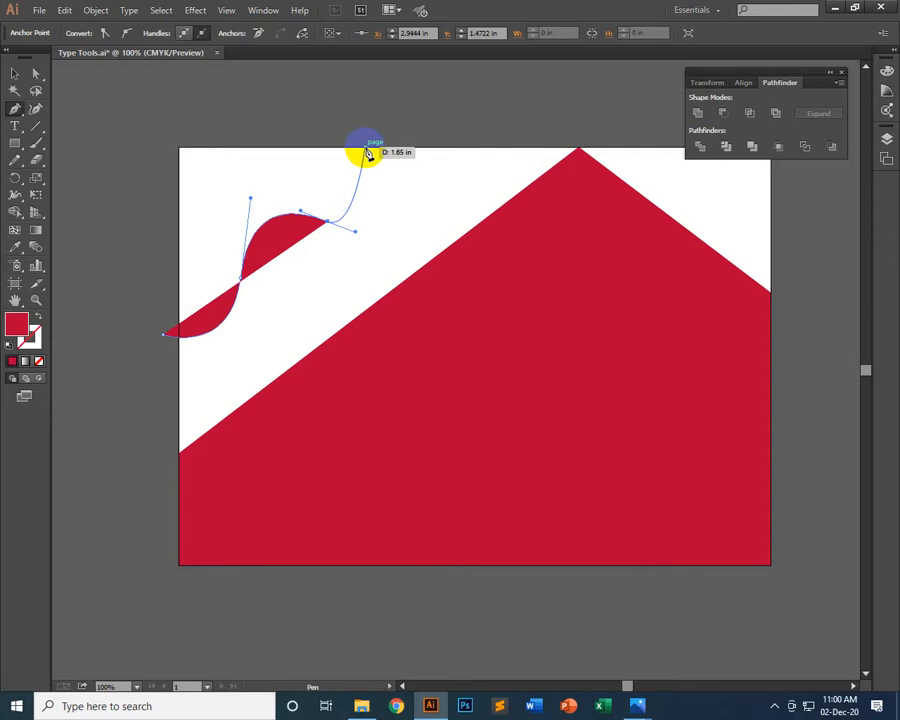
{"action": "left_click_drag", "start_coordinate": [367, 151], "coordinate": [340, 120]}
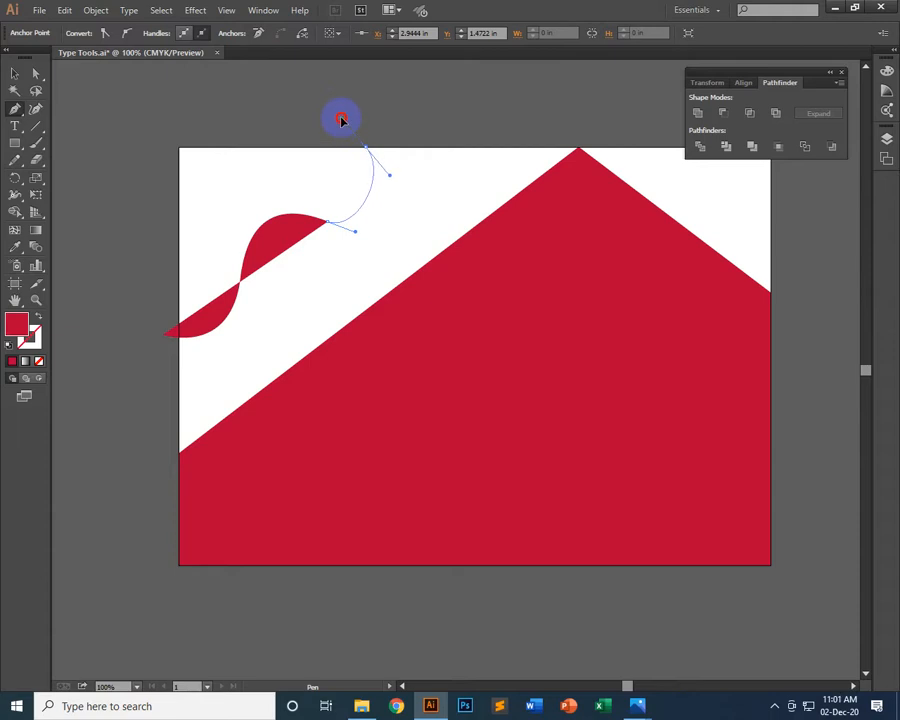
{"action": "left_click_drag", "start_coordinate": [341, 114], "coordinate": [341, 112]}
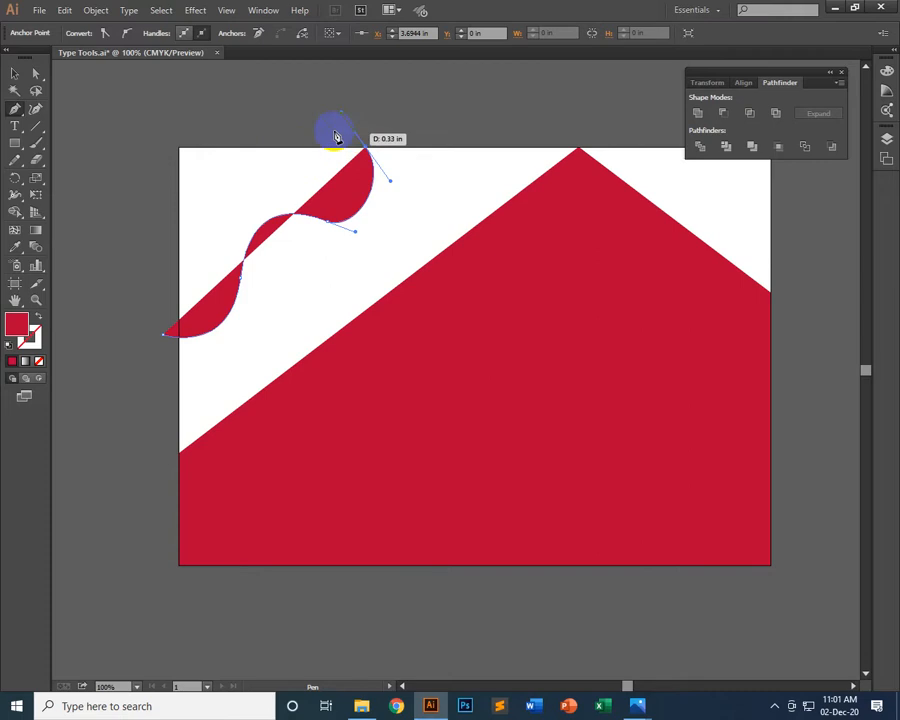
{"action": "left_click_drag", "start_coordinate": [337, 137], "coordinate": [342, 113]}
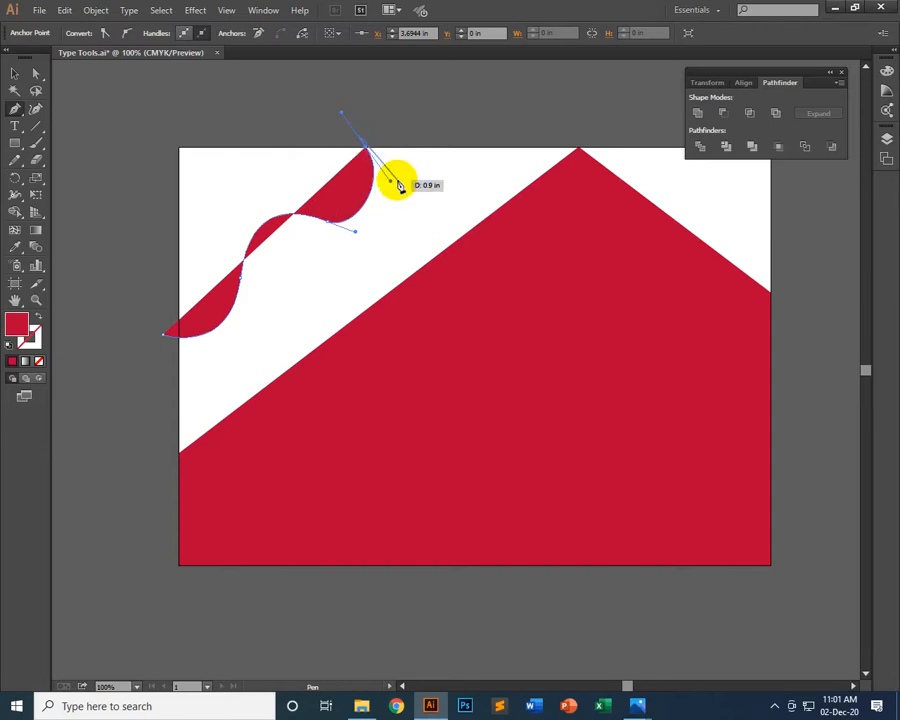
Remove the top-edge anchor's outgoing handle, close the wavy shape with straight segments through the artboard's top-left corner, and deselect it
{"action": "left_click", "coordinate": [366, 152]}
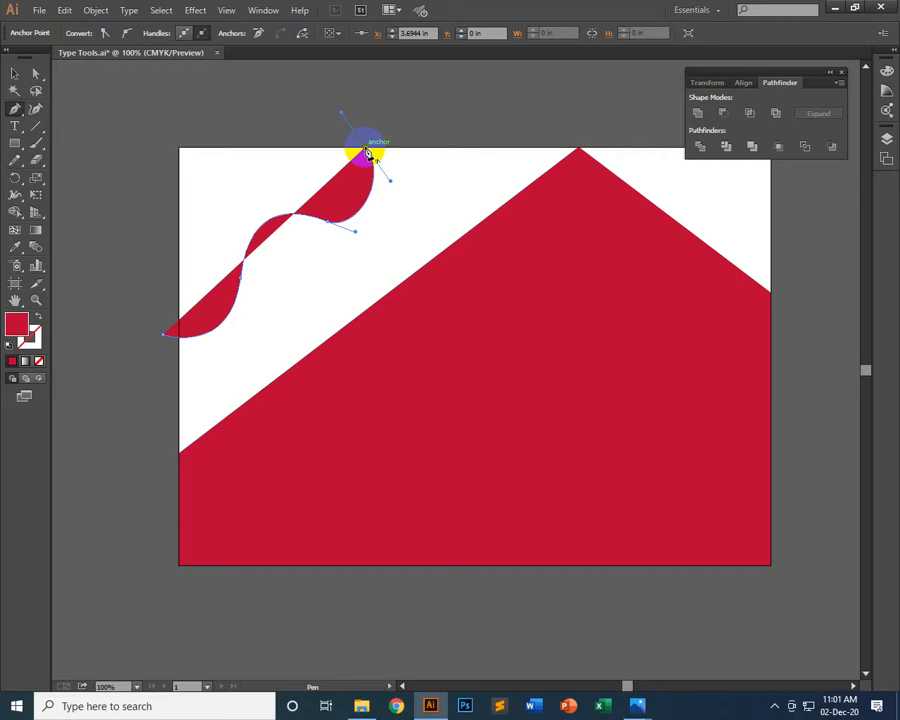
{"action": "mouse_move", "coordinate": [368, 153]}
{"action": "left_mouse_down"}
{"action": "mouse_move", "coordinate": [295, 143]}
{"action": "mouse_move", "coordinate": [397, 149]}
{"action": "mouse_move", "coordinate": [372, 155]}
{"action": "left_mouse_up"}
{"action": "left_click_drag", "start_coordinate": [368, 153], "coordinate": [184, 155]}
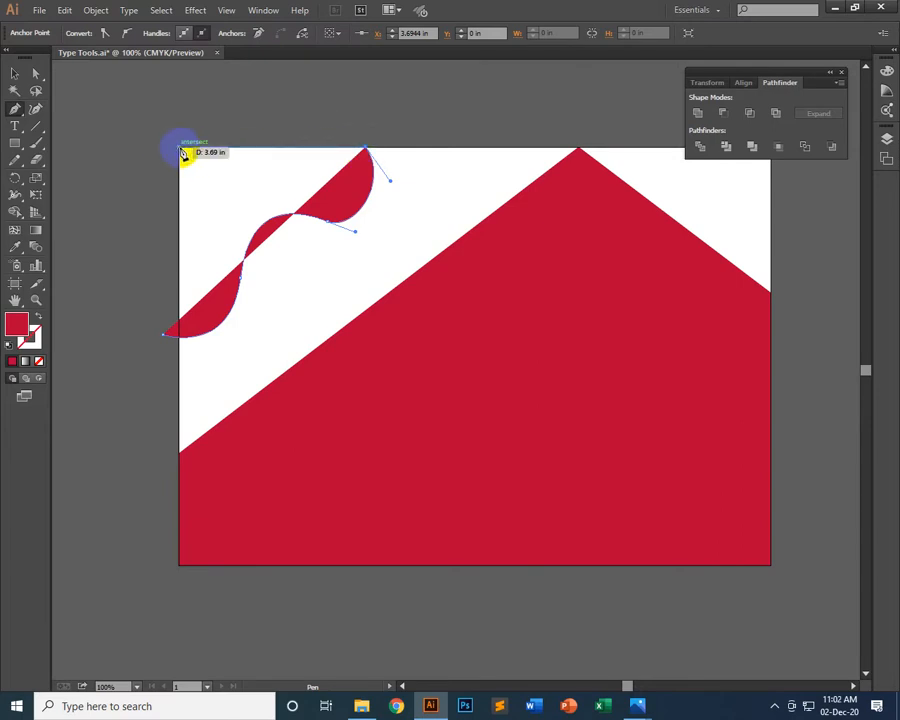
{"action": "left_click", "coordinate": [181, 151]}
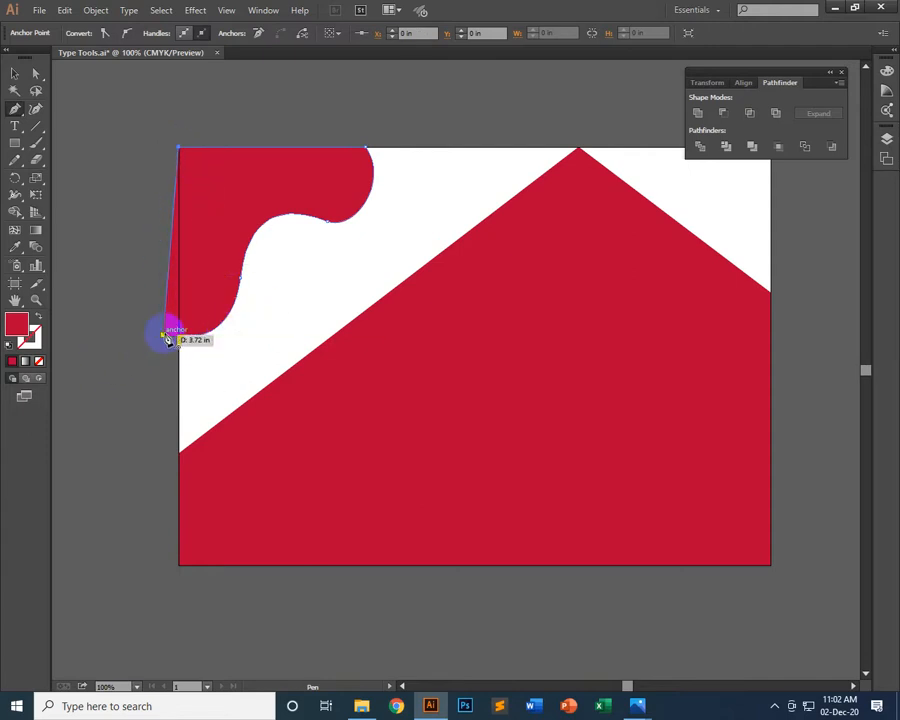
{"action": "left_click", "coordinate": [166, 337]}
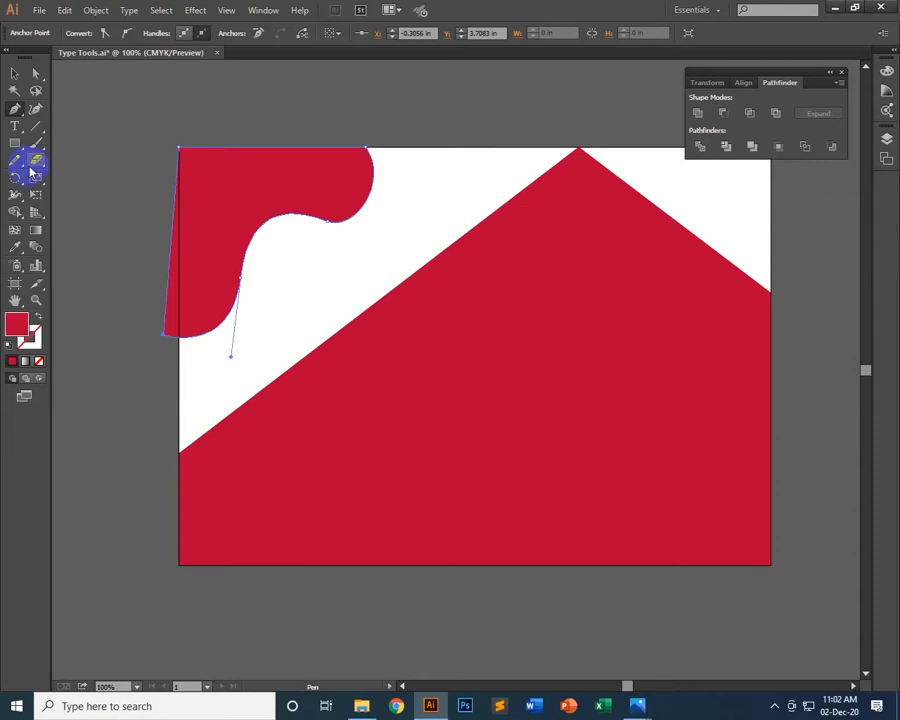
{"action": "left_click", "coordinate": [14, 73]}
{"action": "left_click", "coordinate": [190, 104]}
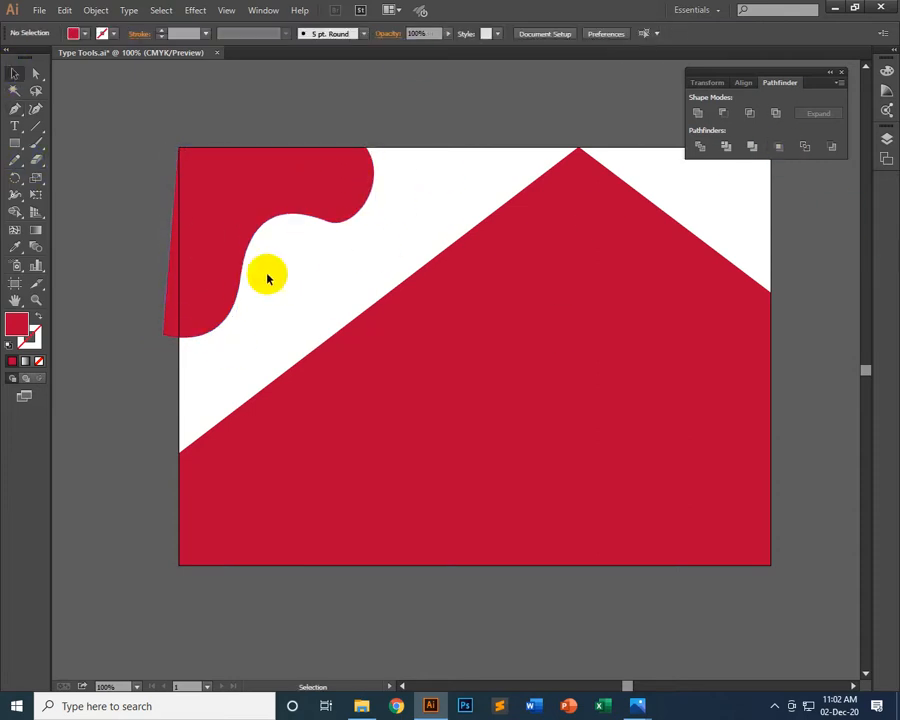
Reshape the wavy shape's right-hand bulge with Direct Selection by extending and flattening its lower direction handle and raising the top-edge anchor's handle slightly
{"action": "left_click", "coordinate": [343, 187]}
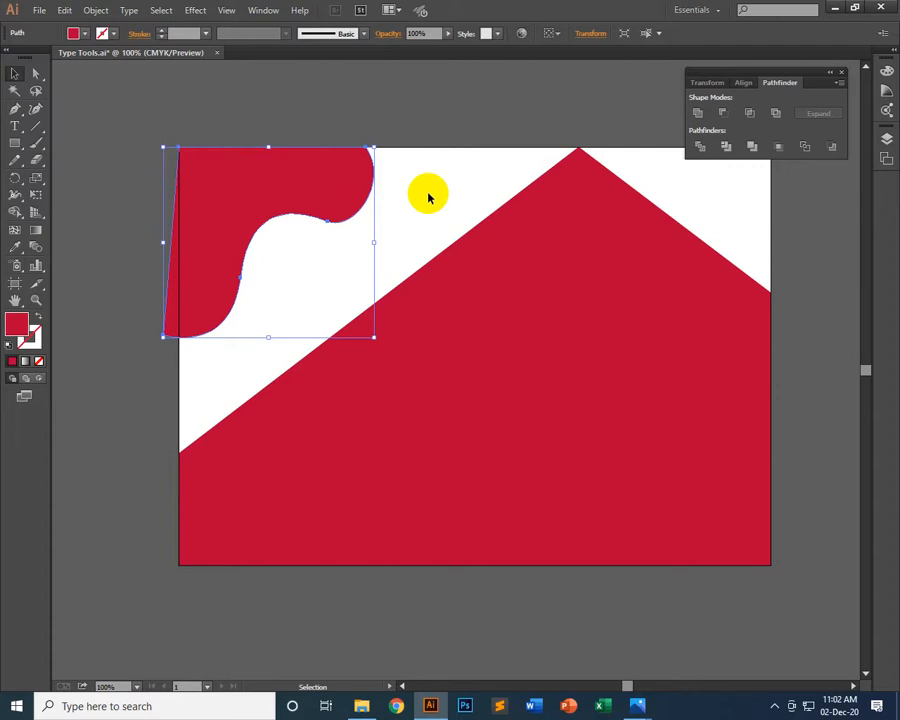
{"action": "left_click", "coordinate": [35, 73]}
{"action": "left_click_drag", "start_coordinate": [273, 255], "coordinate": [204, 318]}
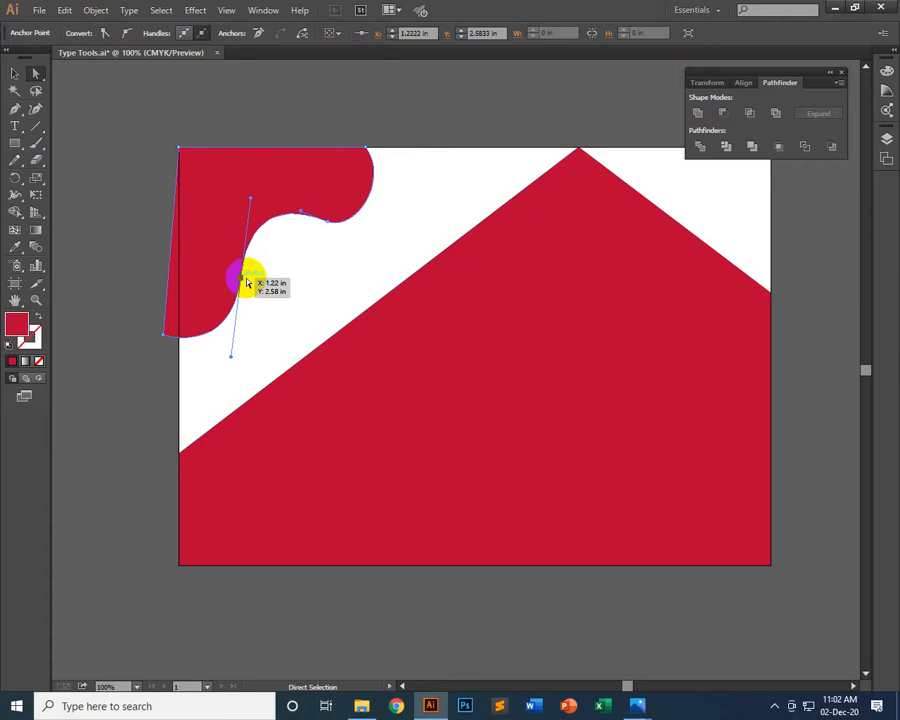
{"action": "left_click_drag", "start_coordinate": [303, 241], "coordinate": [359, 199]}
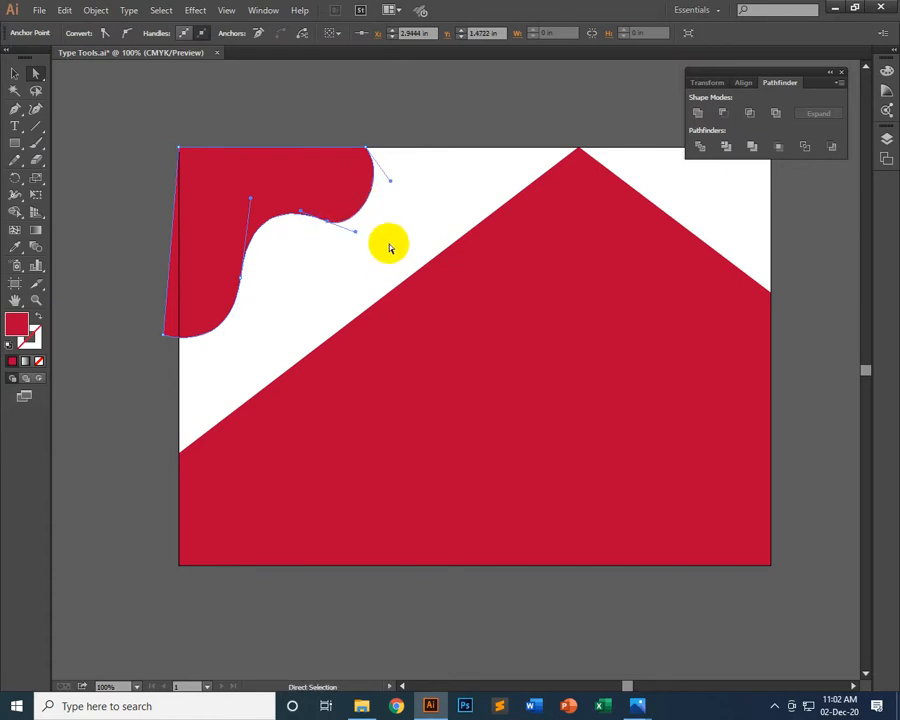
{"action": "left_click", "coordinate": [308, 219]}
{"action": "left_click_drag", "start_coordinate": [310, 224], "coordinate": [357, 238]}
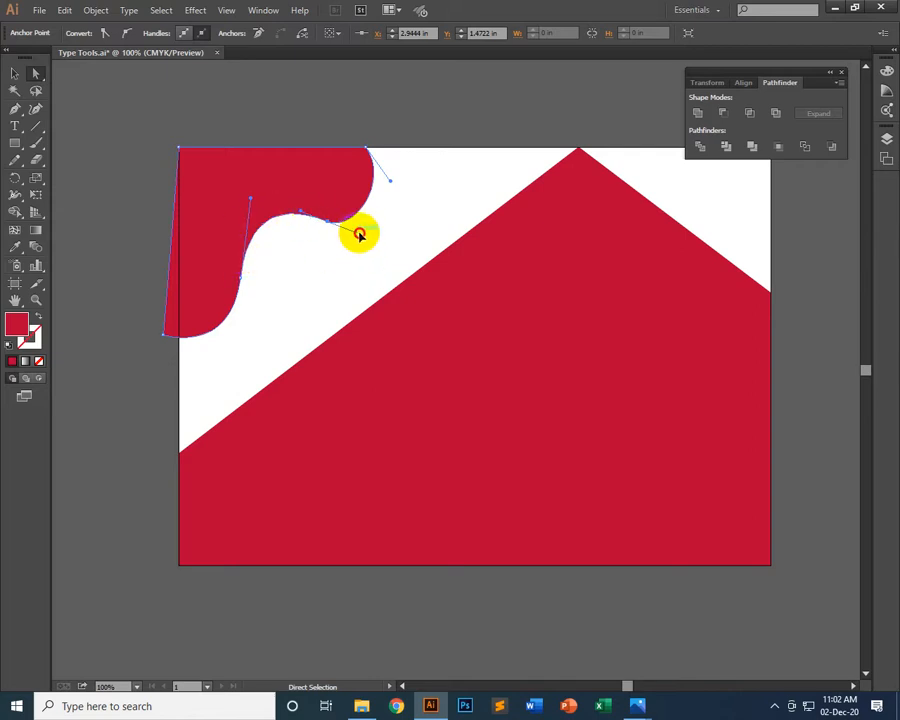
{"action": "left_click_drag", "start_coordinate": [359, 234], "coordinate": [379, 225]}
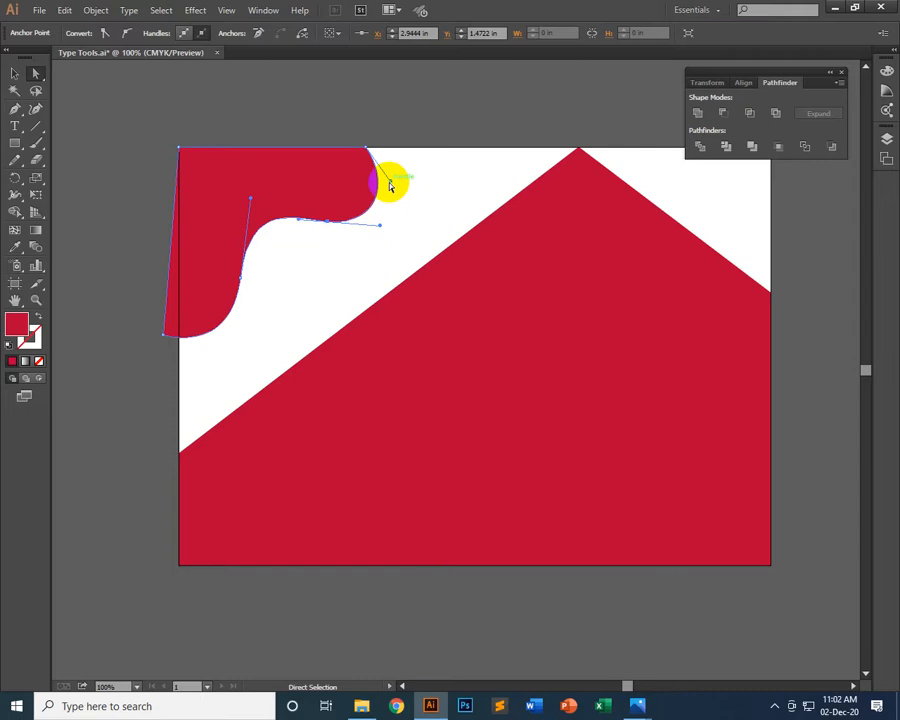
{"action": "left_click_drag", "start_coordinate": [390, 182], "coordinate": [395, 174]}
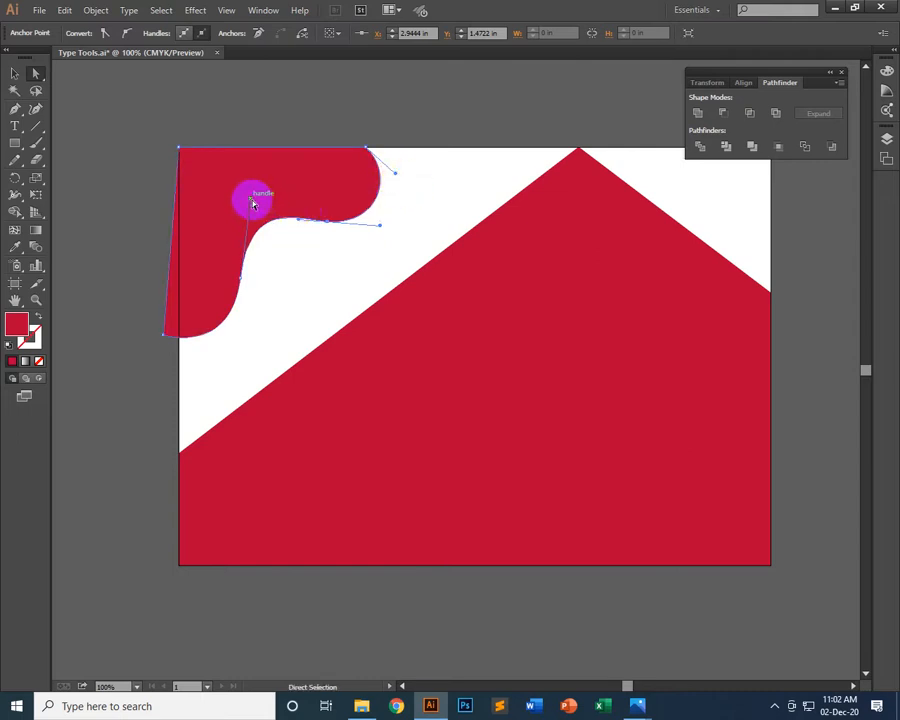
Shorten and straighten to vertical the upper direction handle of the wavy shape's inner left curve anchor, and deselect the shape
{"action": "left_click_drag", "start_coordinate": [252, 204], "coordinate": [241, 191]}
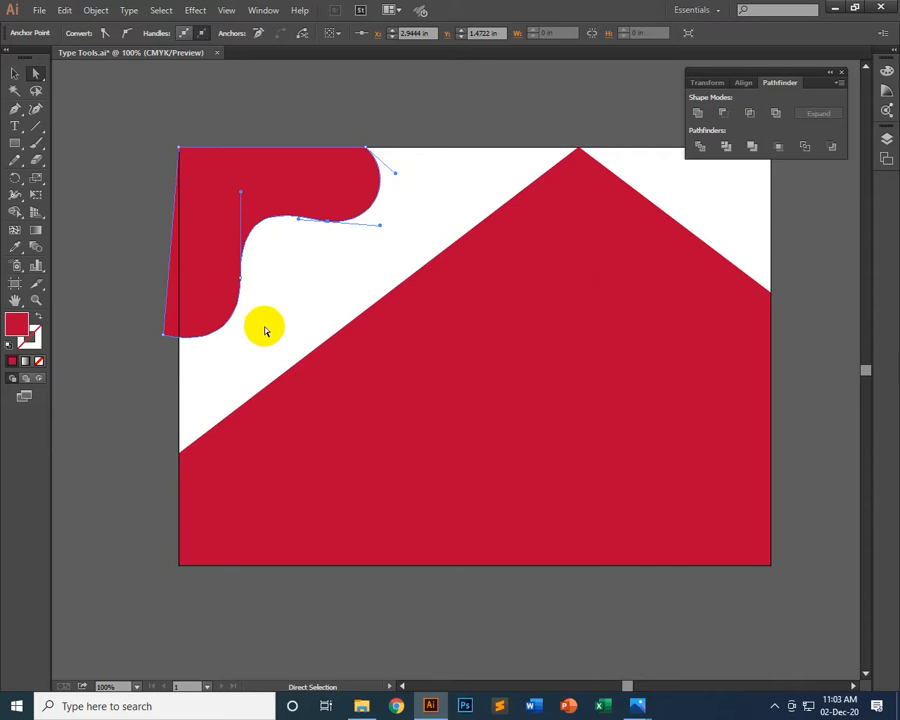
{"action": "left_click", "coordinate": [15, 73]}
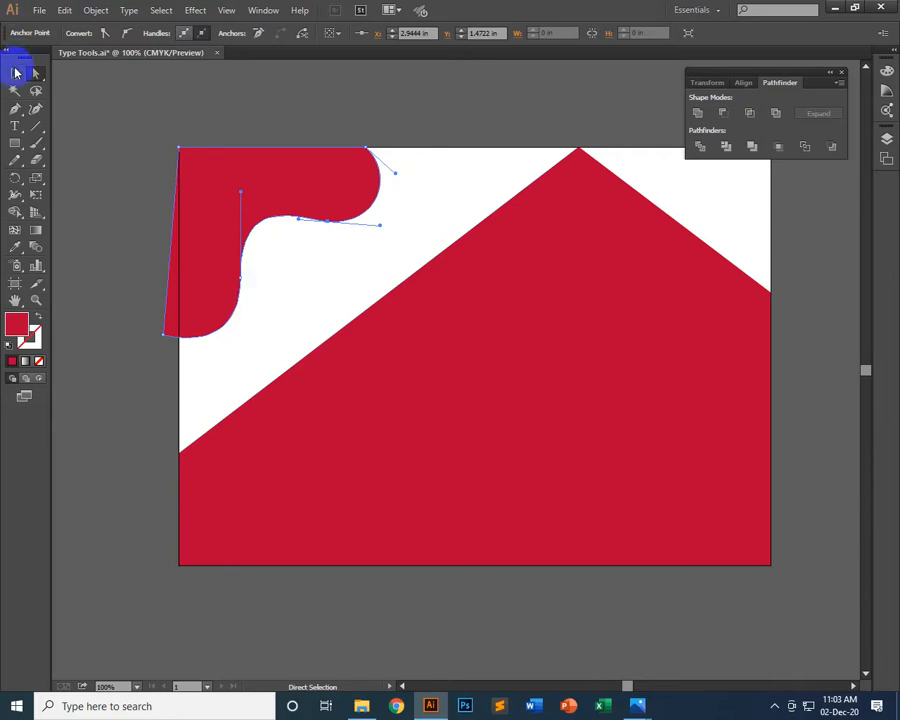
{"action": "left_click", "coordinate": [386, 120]}
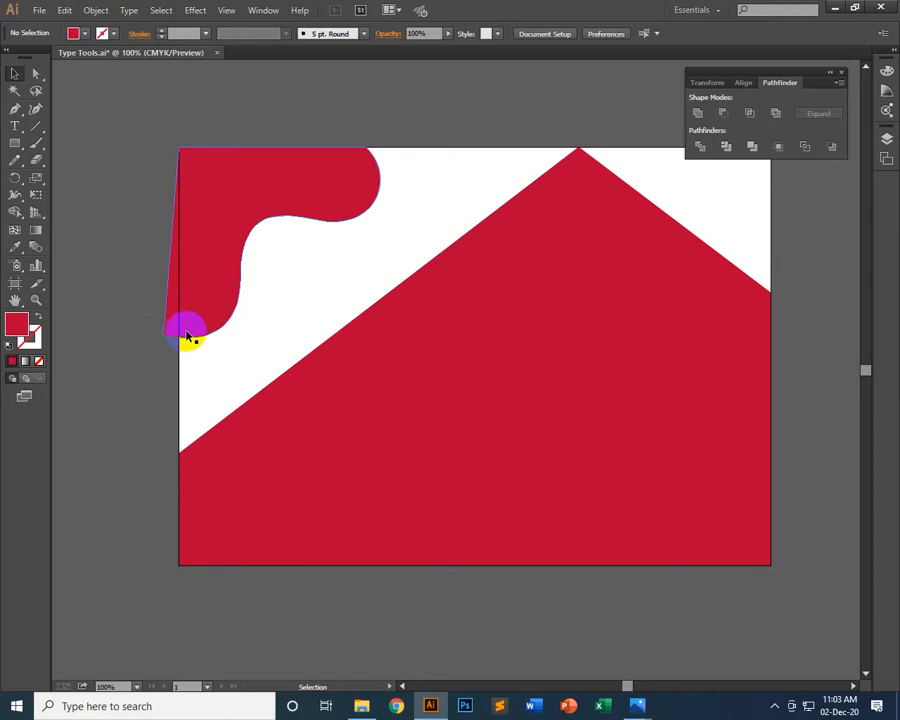
Try moving the wavy shape's lower-left anchor onto the artboard's left edge at about Y 3.77 in and shortening the adjacent curve's lower handle
{"action": "left_click", "coordinate": [36, 75]}
{"action": "left_click", "coordinate": [169, 330]}
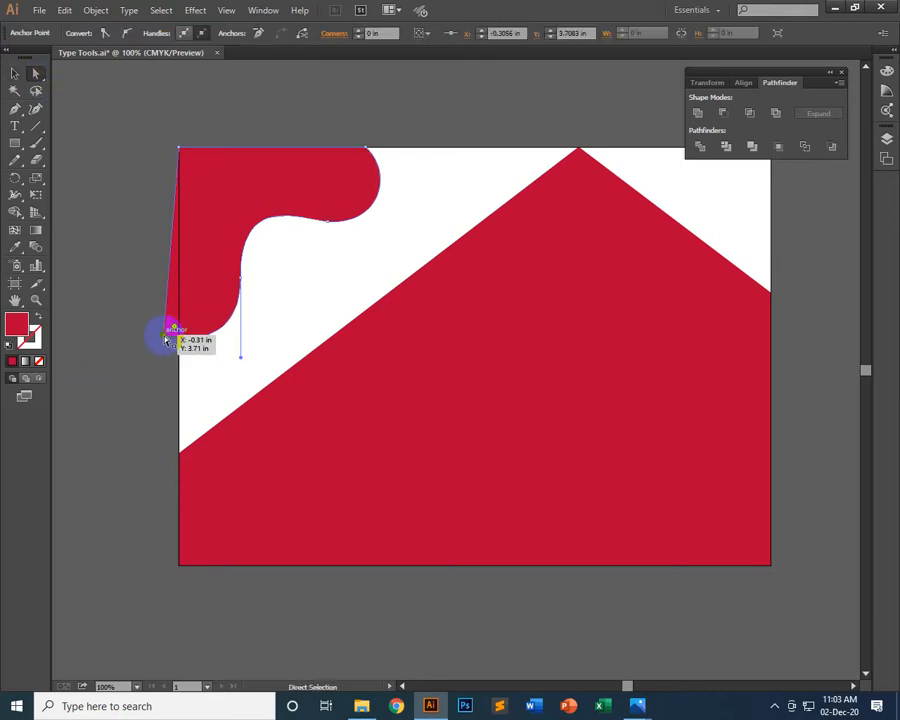
{"action": "mouse_move", "coordinate": [166, 340]}
{"action": "left_mouse_down"}
{"action": "mouse_move", "coordinate": [144, 338]}
{"action": "mouse_move", "coordinate": [178, 342]}
{"action": "left_mouse_up"}
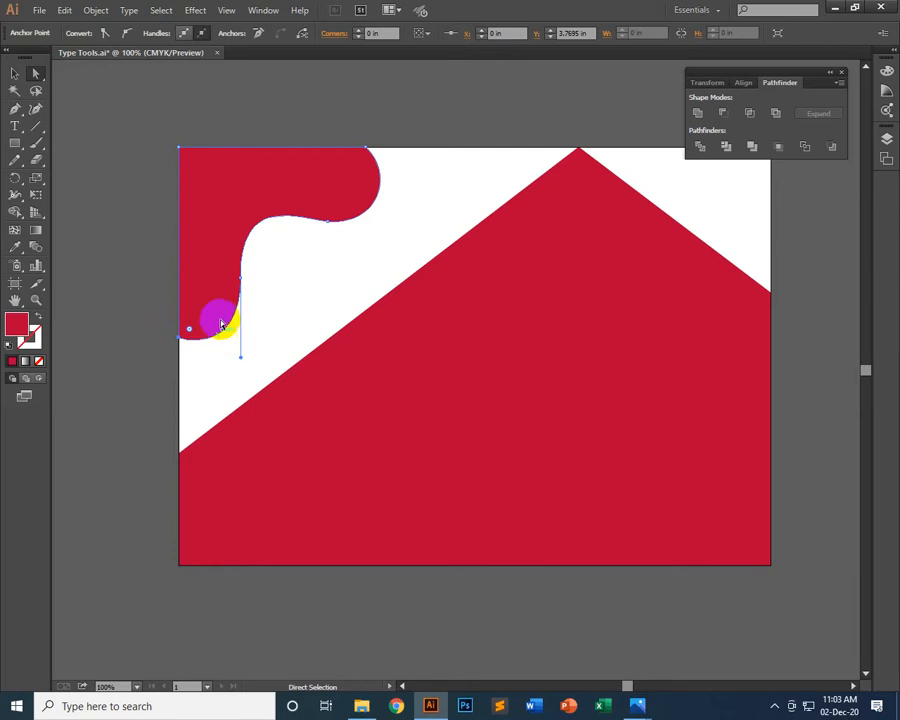
{"action": "left_click_drag", "start_coordinate": [241, 361], "coordinate": [242, 343]}
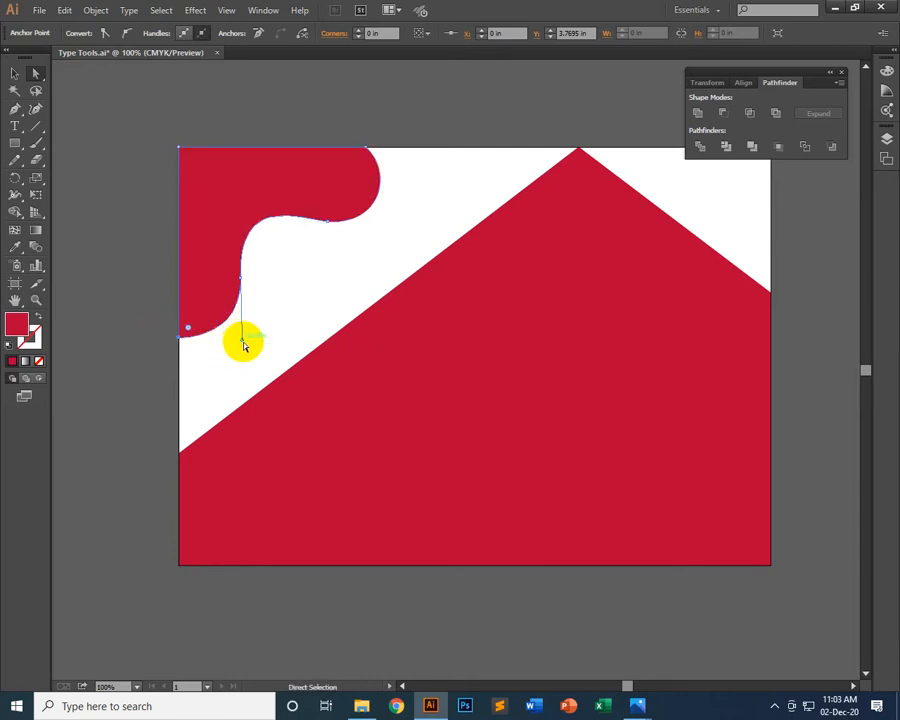
{"action": "left_click", "coordinate": [390, 284]}
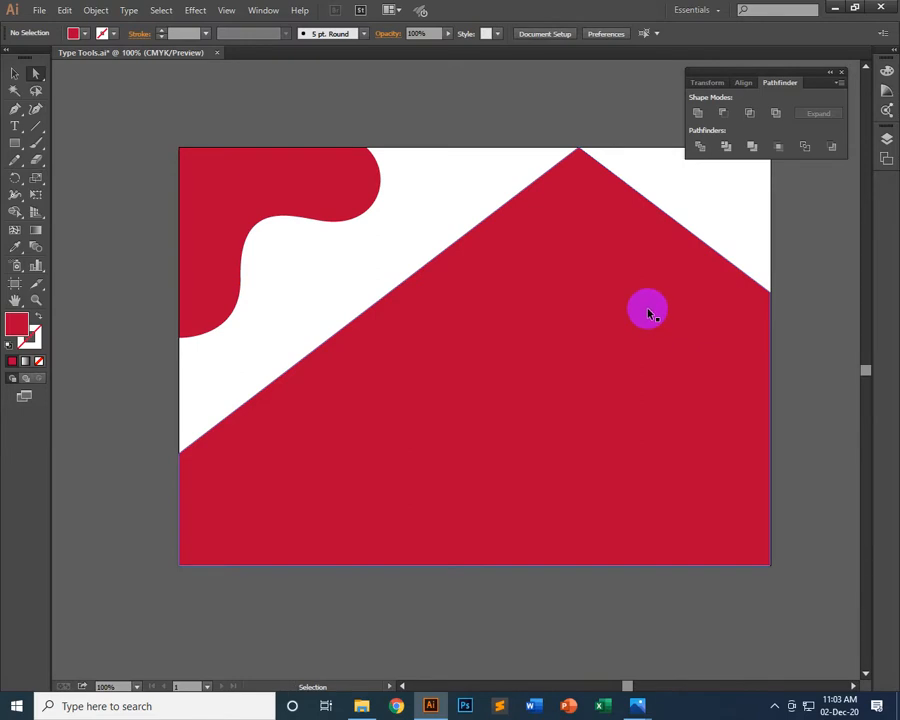
Undo the last handle and lower-left anchor edits on the wavy shape and deselect it
{"action": "key", "text": "ctrl+z"}
{"action": "key", "text": "ctrl+z"}
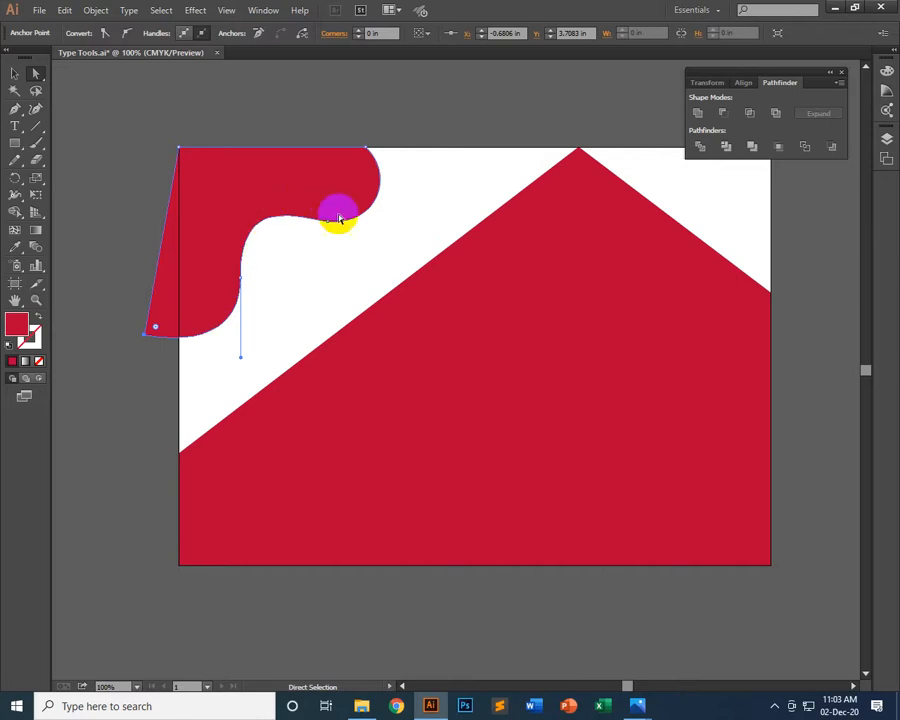
{"action": "left_click", "coordinate": [247, 108]}
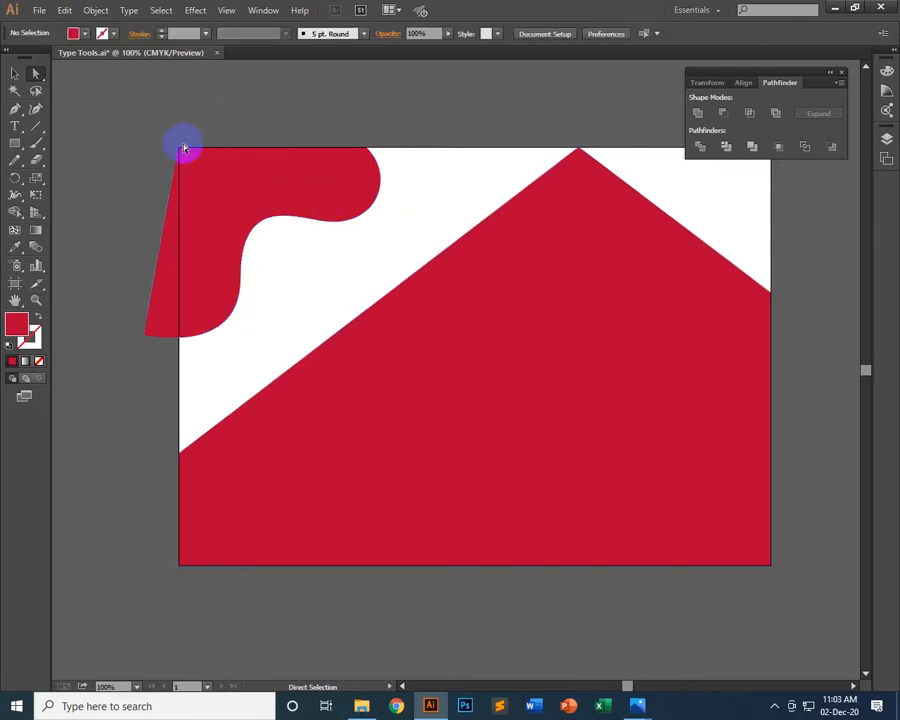
Draw a vertical line along the artboard's left edge across the wavy shape and split the shape with it using Pathfinder Divide
{"action": "left_click", "coordinate": [36, 126]}
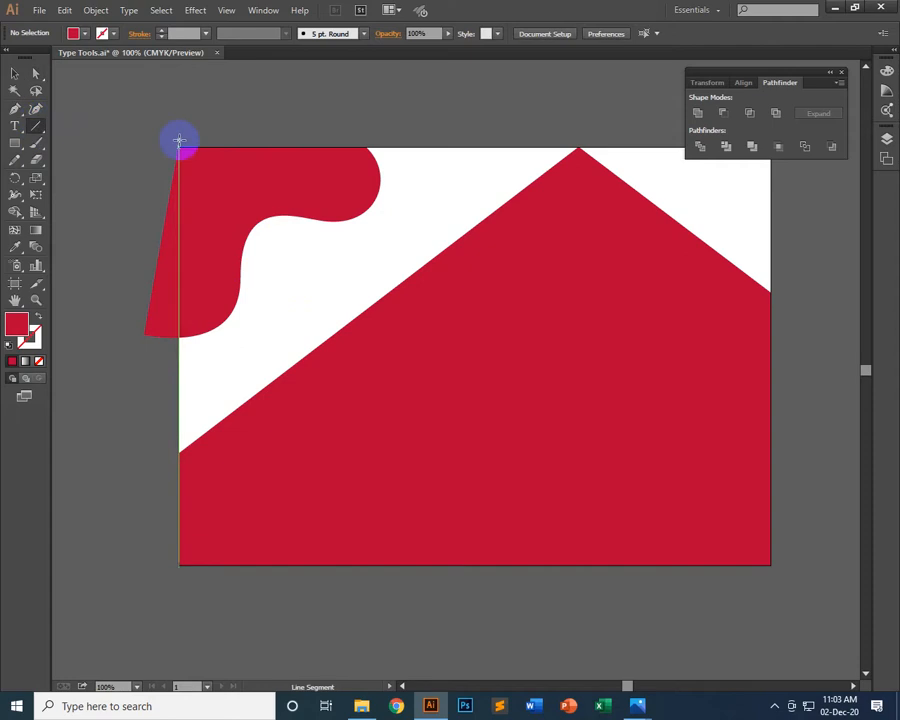
{"action": "left_click_drag", "start_coordinate": [180, 148], "coordinate": [177, 390]}
{"action": "left_click", "coordinate": [14, 73]}
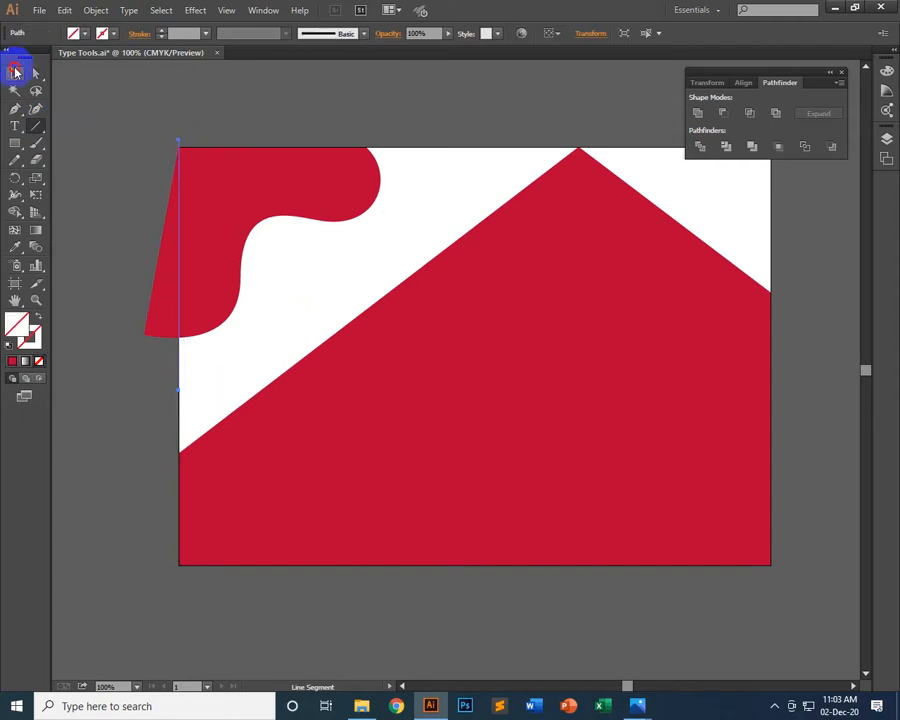
{"action": "left_click", "coordinate": [245, 180], "text": "shift"}
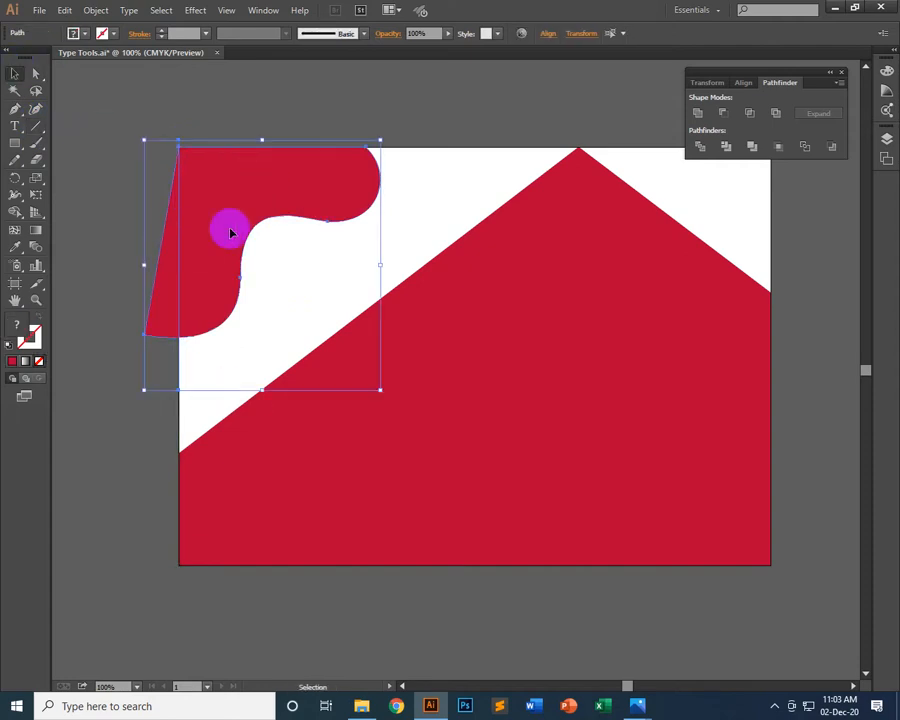
{"action": "left_click", "coordinate": [703, 150]}
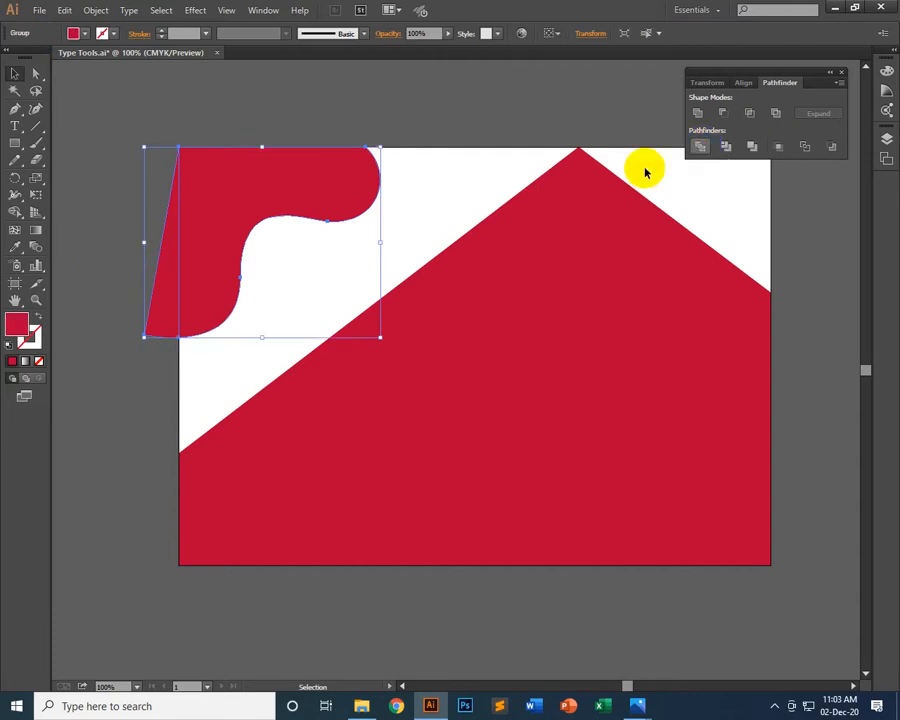
Ungroup the divided pieces and delete the sliver lying outside the artboard's left edge
{"action": "right_click", "coordinate": [206, 192]}
{"action": "left_click", "coordinate": [246, 270]}
{"action": "left_click", "coordinate": [144, 300]}
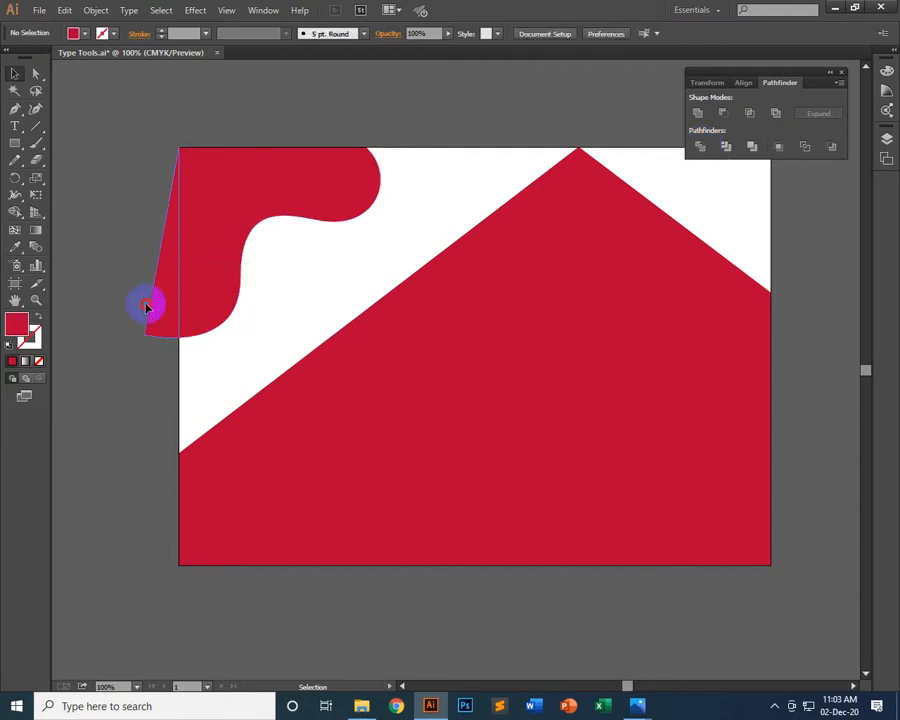
{"action": "left_click_drag", "start_coordinate": [144, 300], "coordinate": [106, 266]}
{"action": "key", "text": "Delete"}
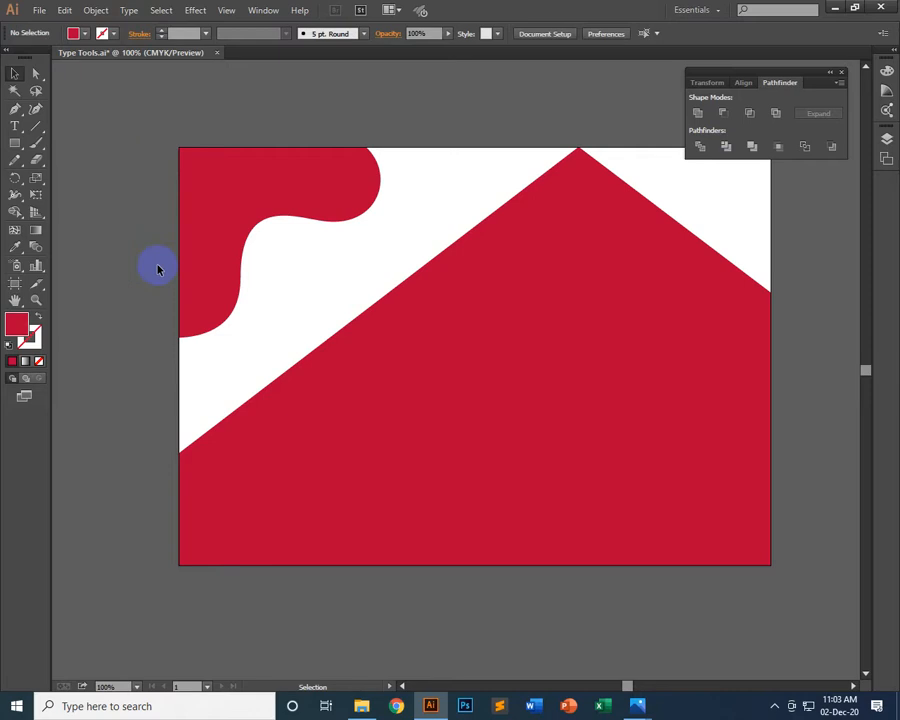
Fill the trimmed wavy shape with orange and deselect it
{"action": "left_click", "coordinate": [311, 187]}
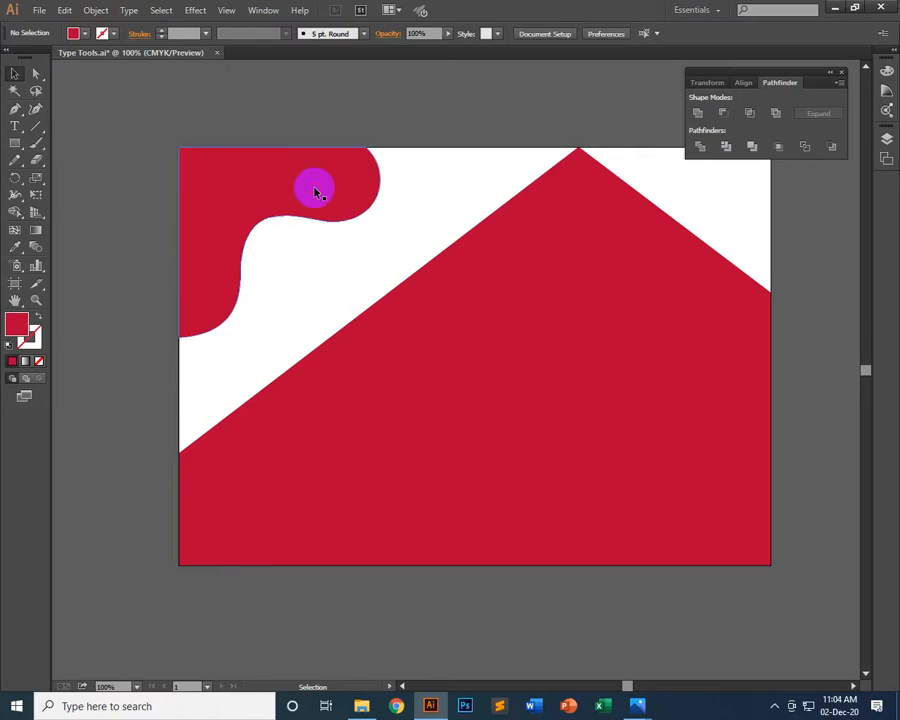
{"action": "left_click", "coordinate": [74, 33]}
{"action": "left_click", "coordinate": [139, 58]}
{"action": "left_click", "coordinate": [375, 78]}
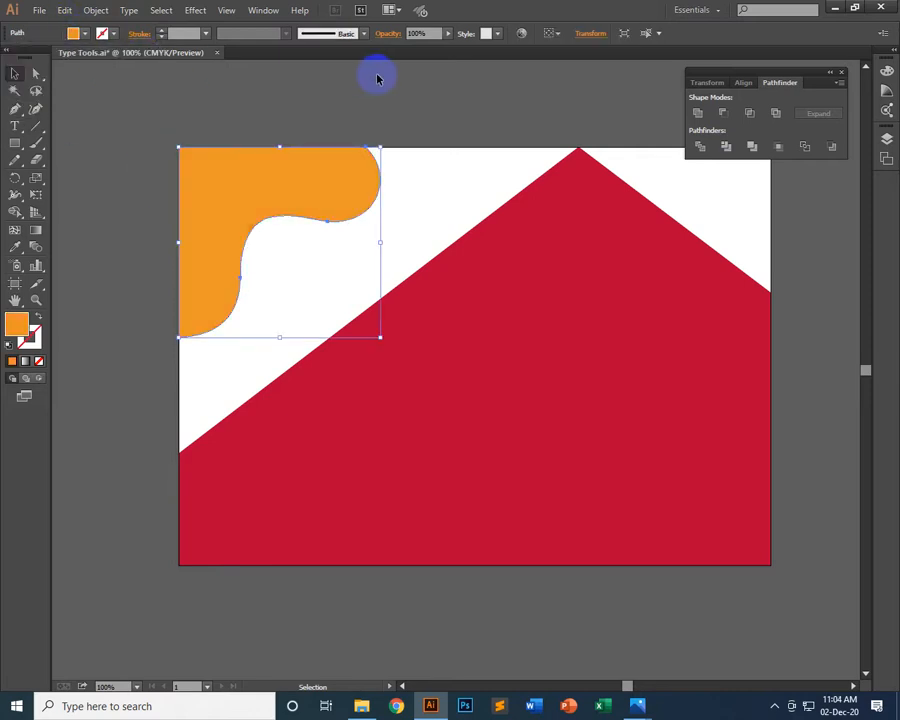
{"action": "left_click", "coordinate": [378, 78]}
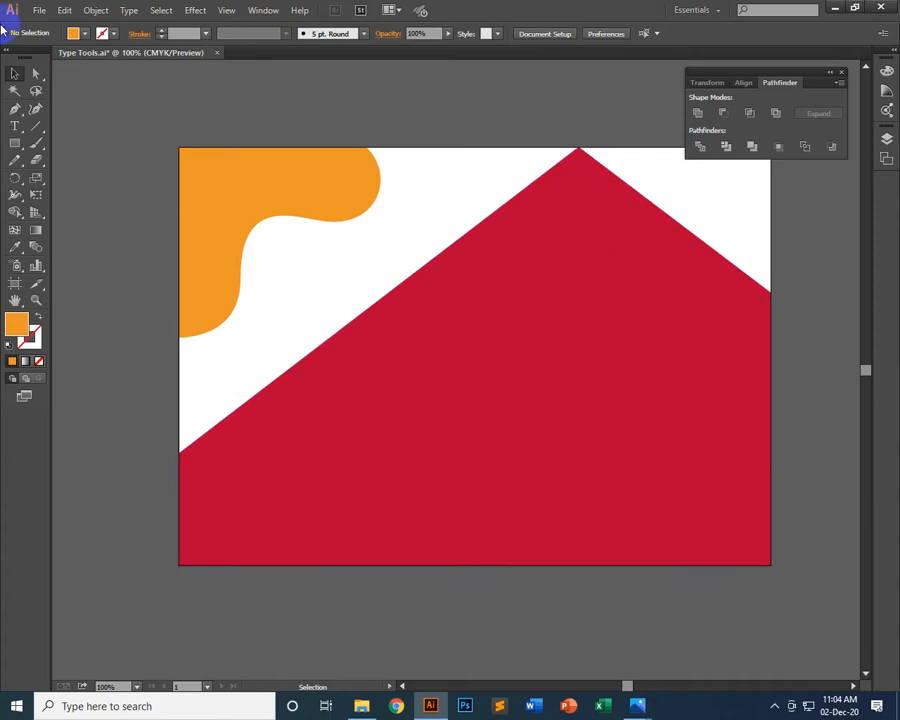
Start a Pen path on the artboard's top edge at about X 4.14 in and curve it to a smooth anchor at about X 2.85 in, Y 1.46 in
{"action": "left_click", "coordinate": [15, 108]}
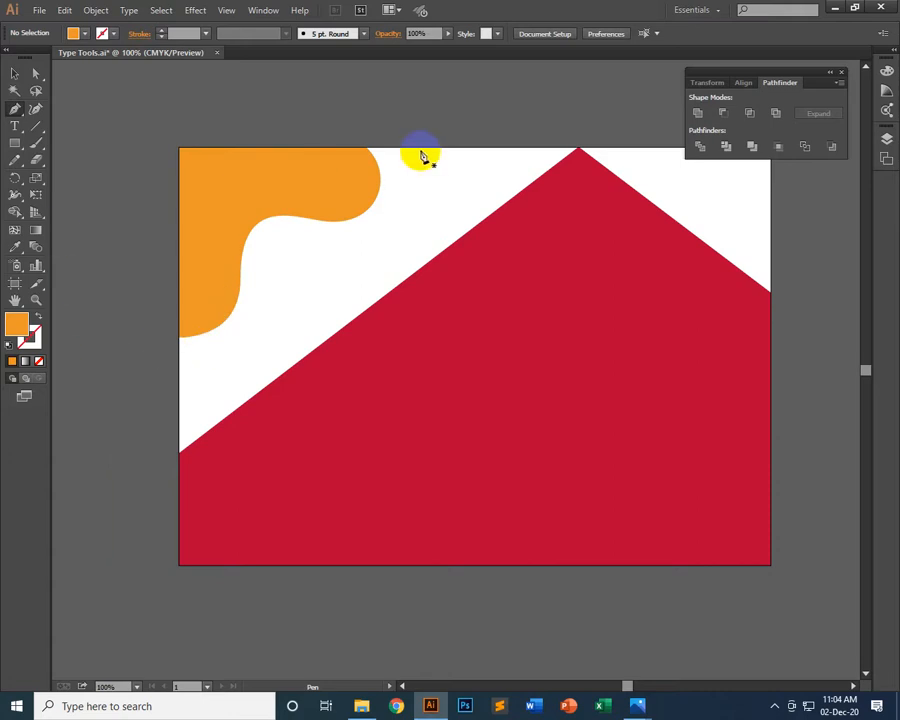
{"action": "left_click", "coordinate": [383, 148]}
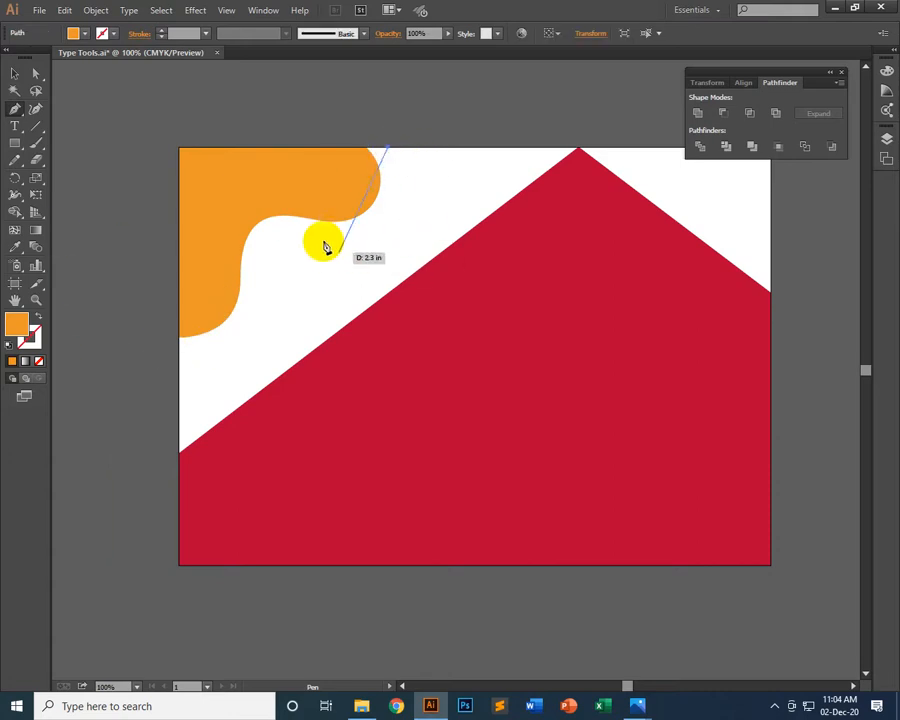
{"action": "left_click_drag", "start_coordinate": [325, 226], "coordinate": [226, 205]}
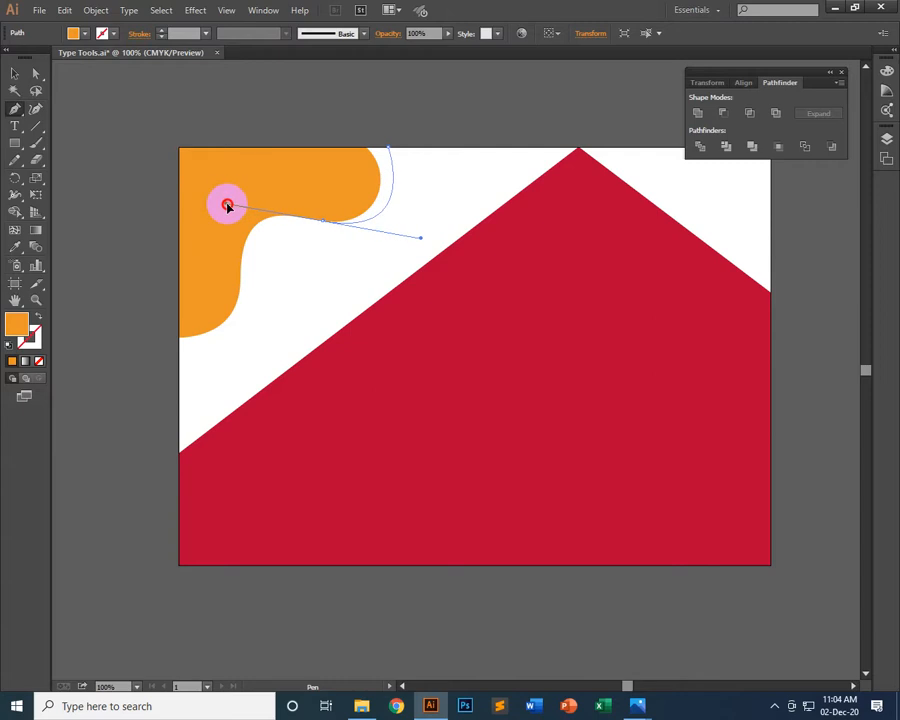
{"action": "left_click_drag", "start_coordinate": [229, 204], "coordinate": [229, 204]}
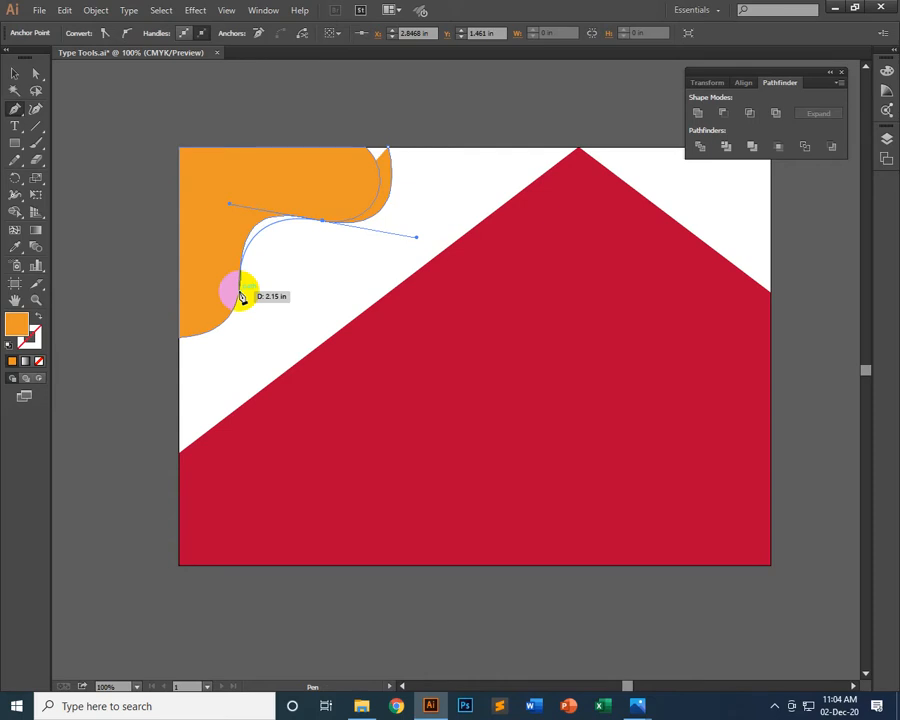
Continue the curved path to a smooth anchor at about X 1.21 in, Y 2.81 in on the orange shape's edge
{"action": "mouse_move", "coordinate": [240, 295]}
{"action": "left_mouse_down"}
{"action": "mouse_move", "coordinate": [230, 316]}
{"action": "mouse_move", "coordinate": [243, 305]}
{"action": "left_mouse_up"}
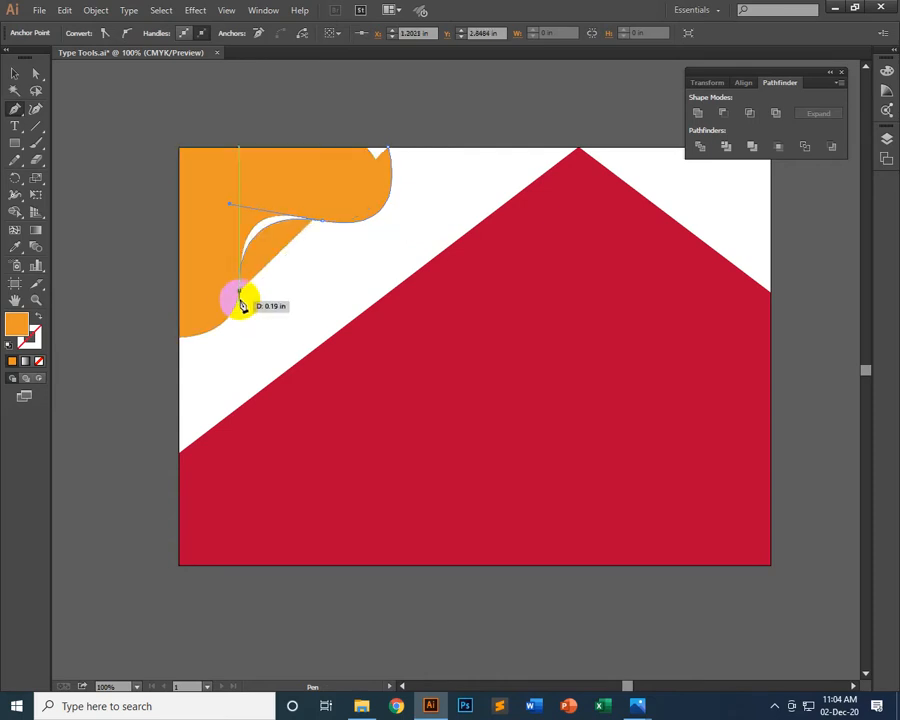
{"action": "key", "text": "ctrl+z"}
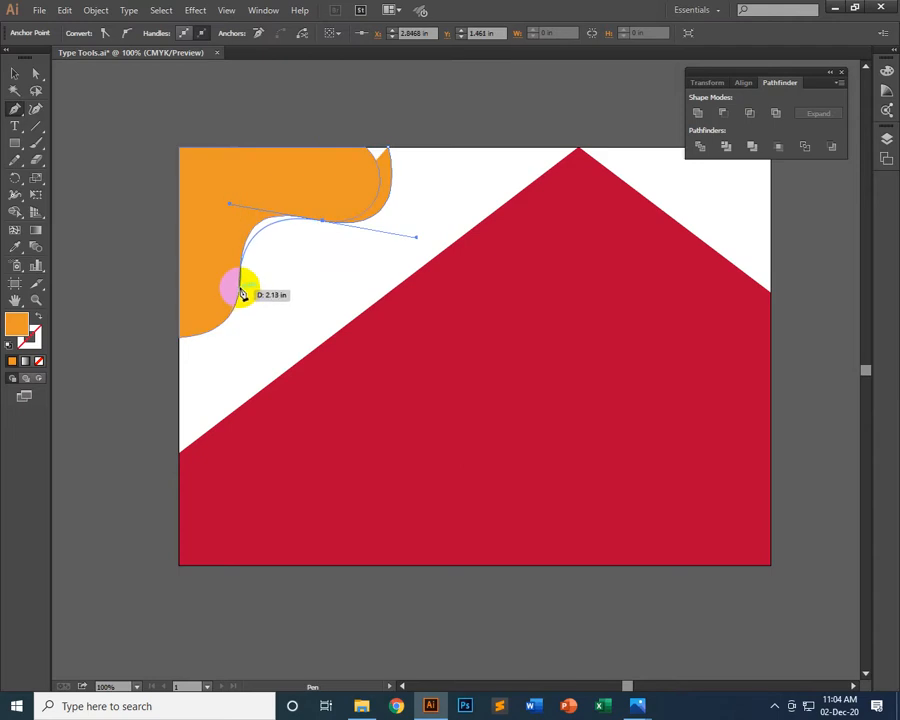
{"action": "left_click_drag", "start_coordinate": [240, 285], "coordinate": [235, 308]}
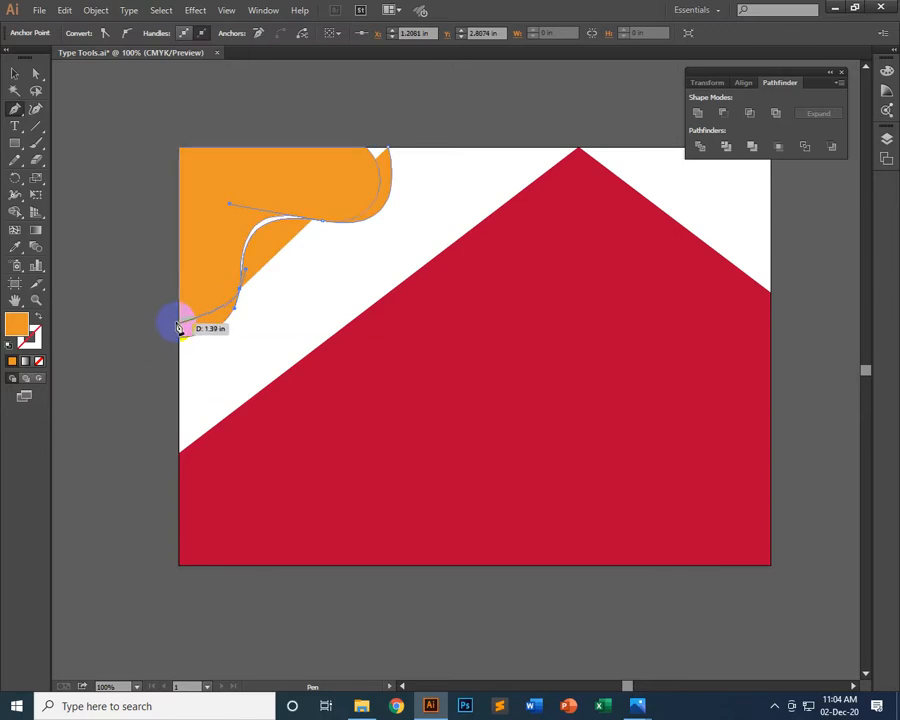
Curve the path to the artboard's left edge at about Y 3.35 in and close it with straight segments through the top-left corner
{"action": "left_click", "coordinate": [172, 313]}
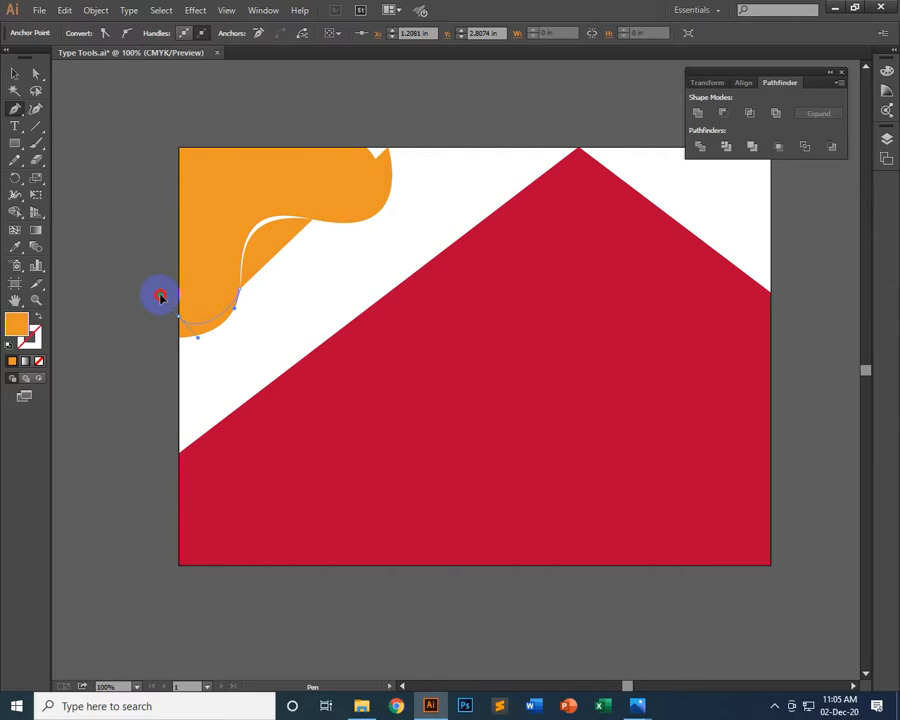
{"action": "left_click_drag", "start_coordinate": [160, 297], "coordinate": [186, 320]}
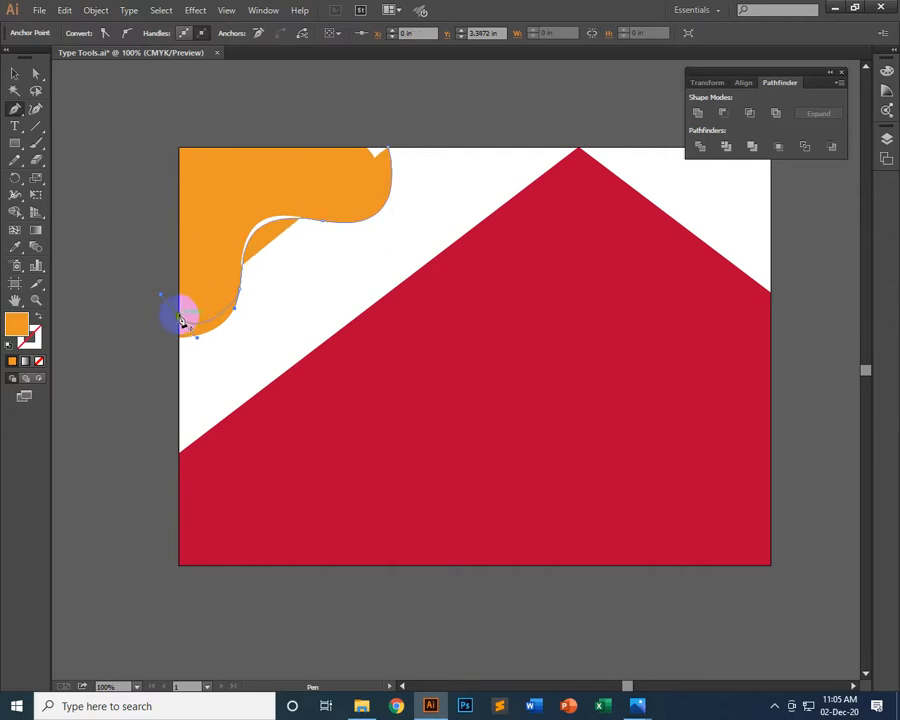
{"action": "left_click", "coordinate": [181, 150]}
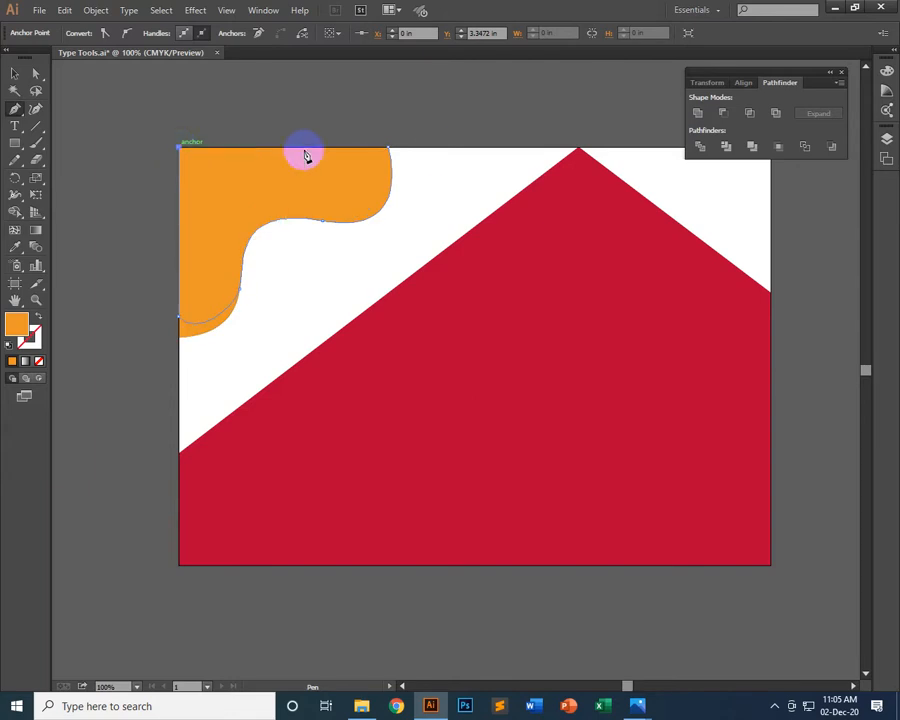
{"action": "left_click", "coordinate": [388, 150]}
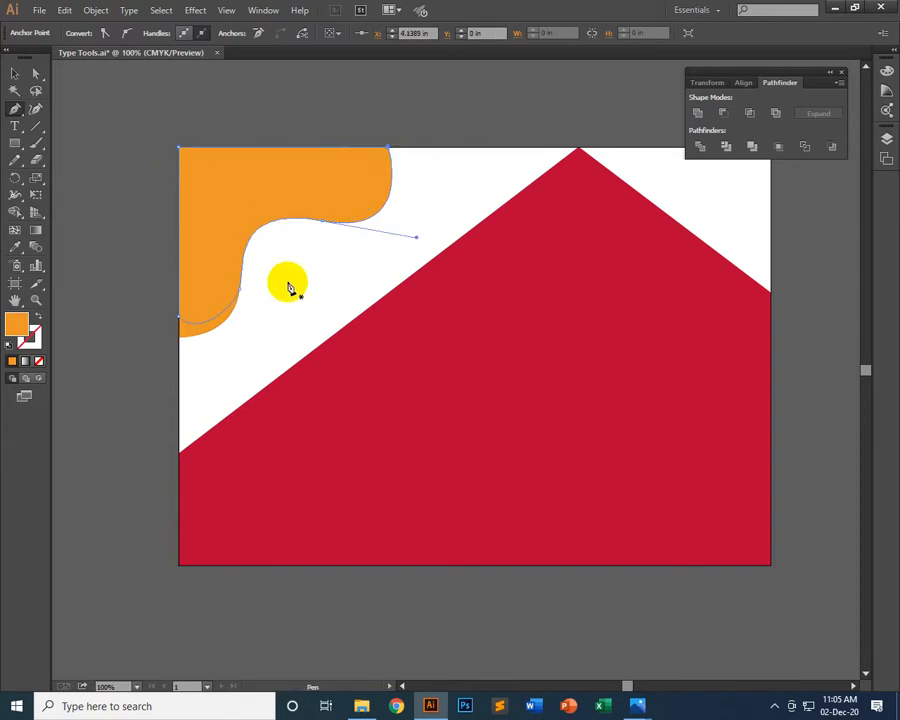
Recolor the new wavy shape with the Eyedropper to match the large red polygon, and deselect it
{"action": "left_click", "coordinate": [11, 250]}
{"action": "left_click", "coordinate": [645, 241]}
{"action": "left_click", "coordinate": [193, 255]}
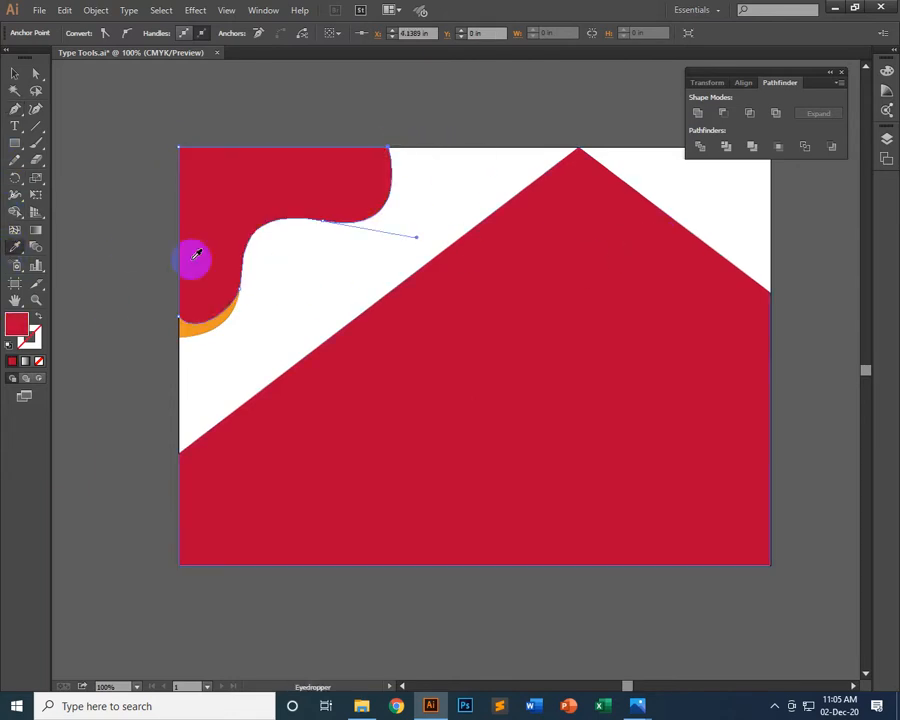
{"action": "left_click", "coordinate": [14, 72]}
{"action": "left_click", "coordinate": [128, 80]}
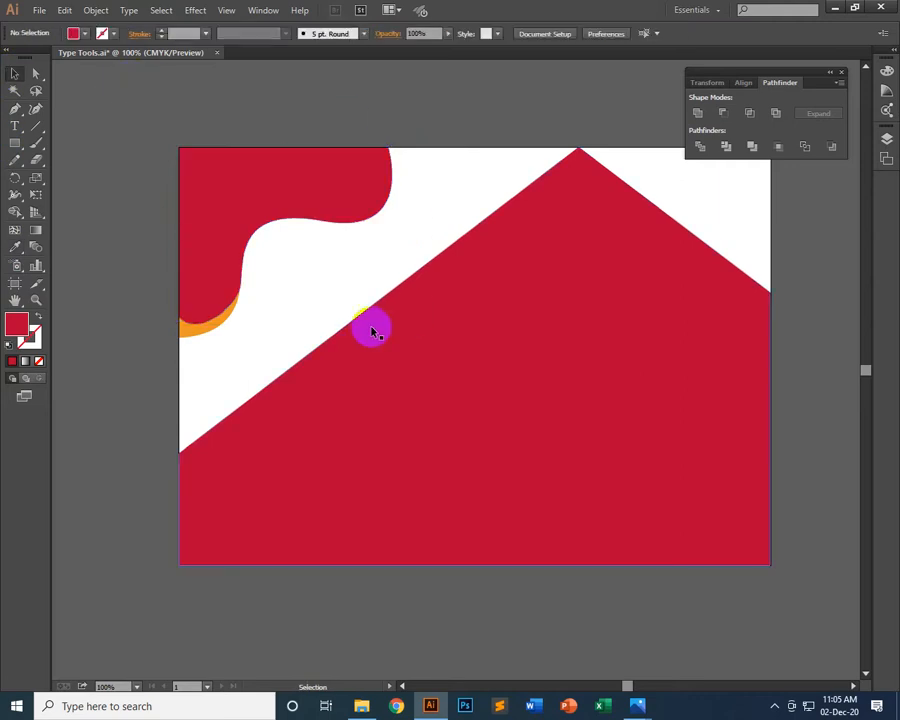
Bring the orange wavy shape to the front, above the red wavy shape, and deselect it
{"action": "left_click", "coordinate": [209, 209]}
{"action": "left_click", "coordinate": [267, 231]}
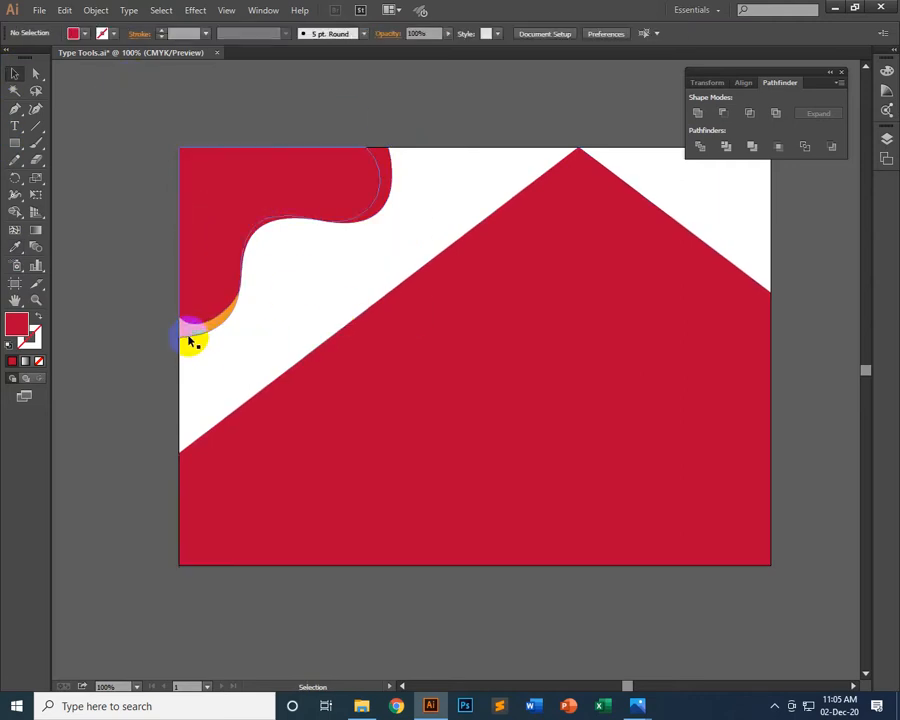
{"action": "left_click", "coordinate": [190, 341]}
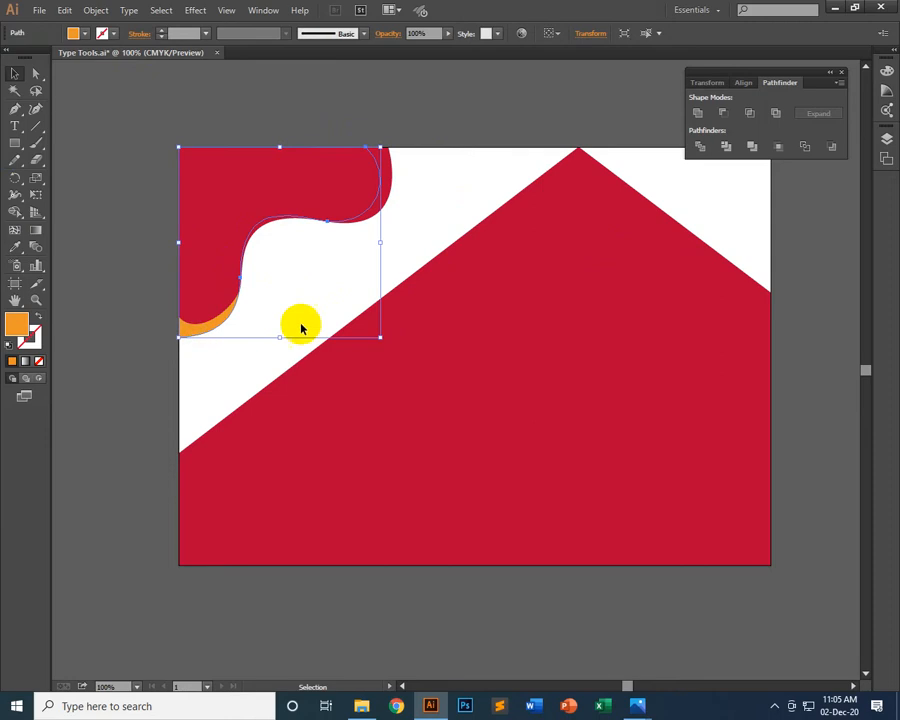
{"action": "left_click", "coordinate": [364, 253]}
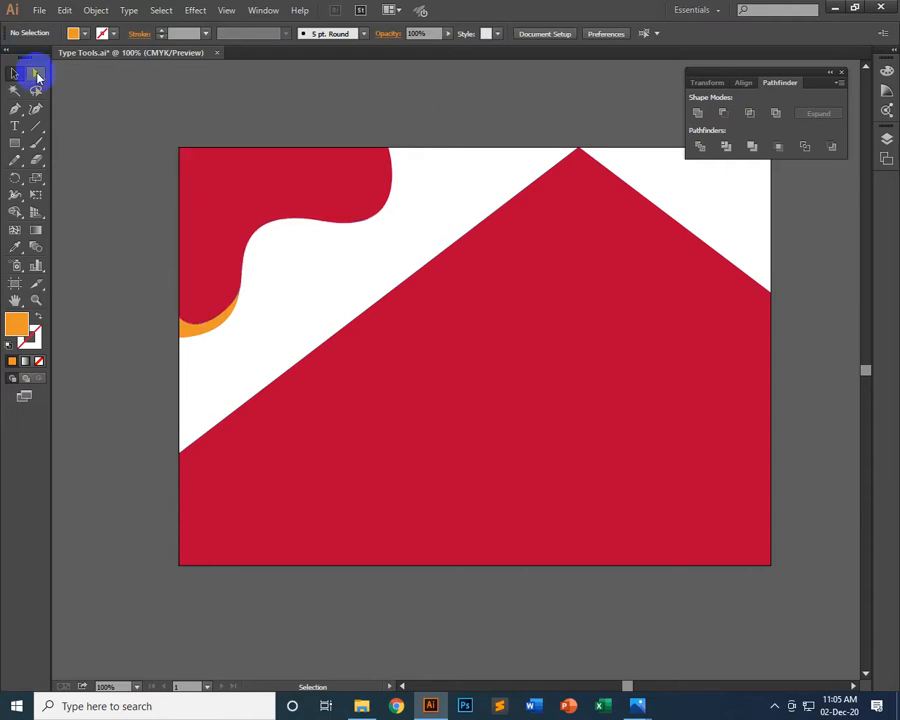
{"action": "left_click", "coordinate": [226, 318]}
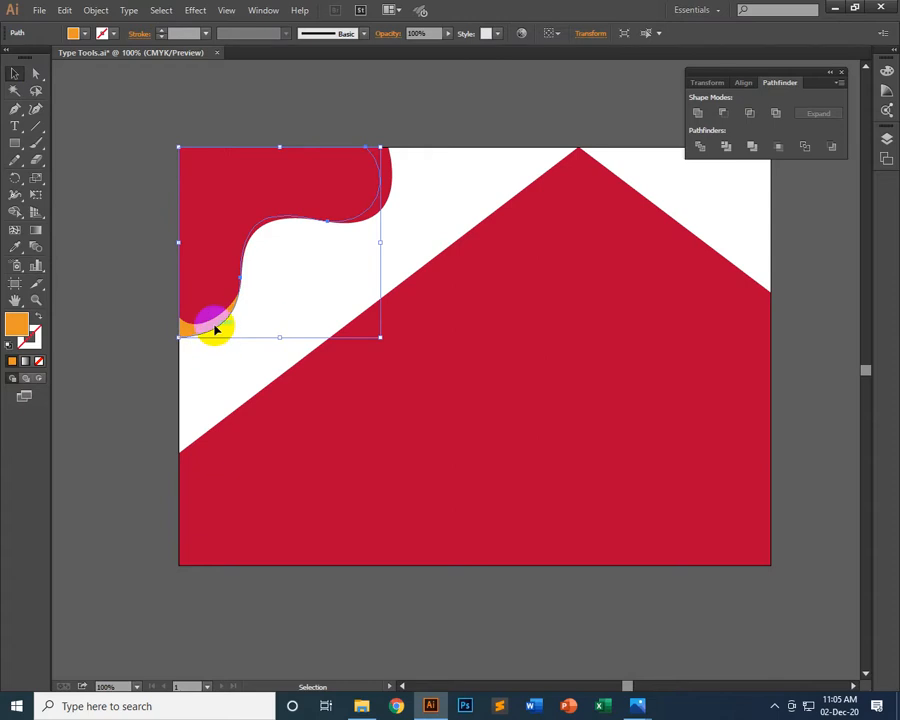
{"action": "right_click", "coordinate": [216, 330]}
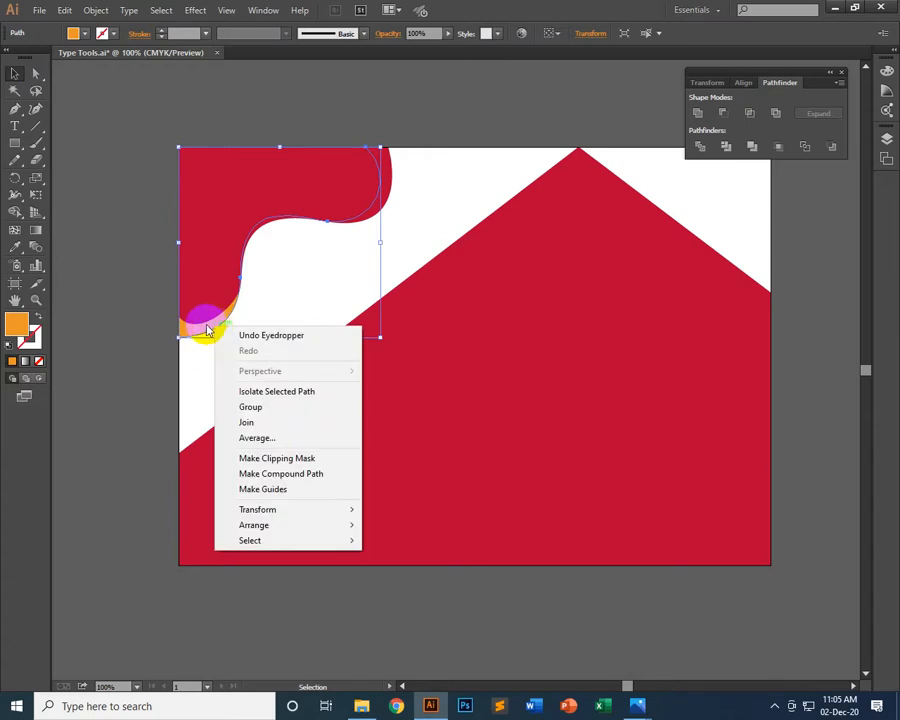
{"action": "mouse_move", "coordinate": [271, 526]}
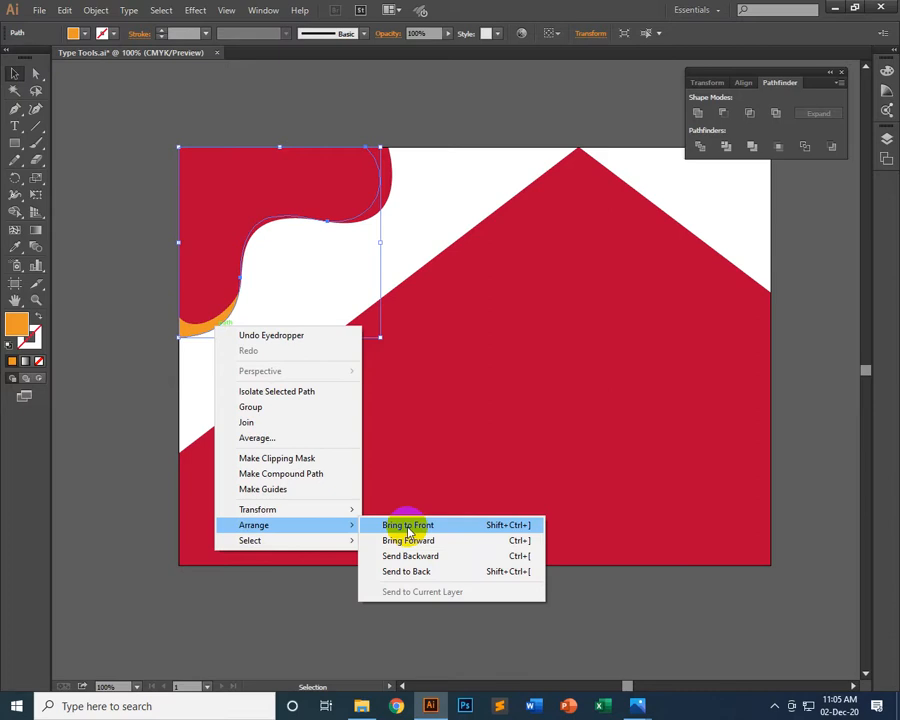
{"action": "left_click", "coordinate": [407, 527]}
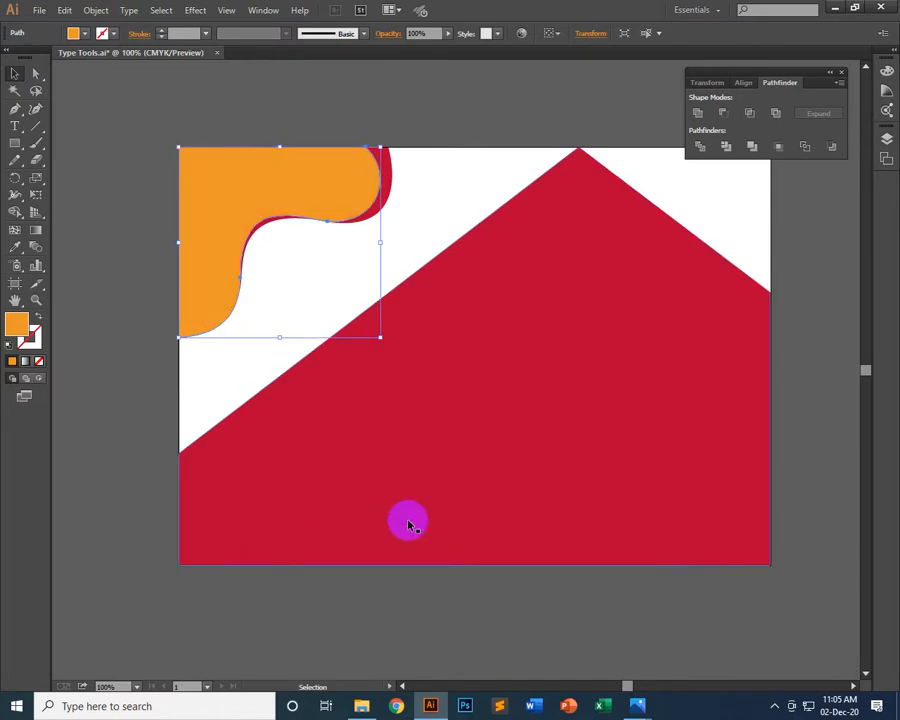
{"action": "left_click", "coordinate": [455, 197]}
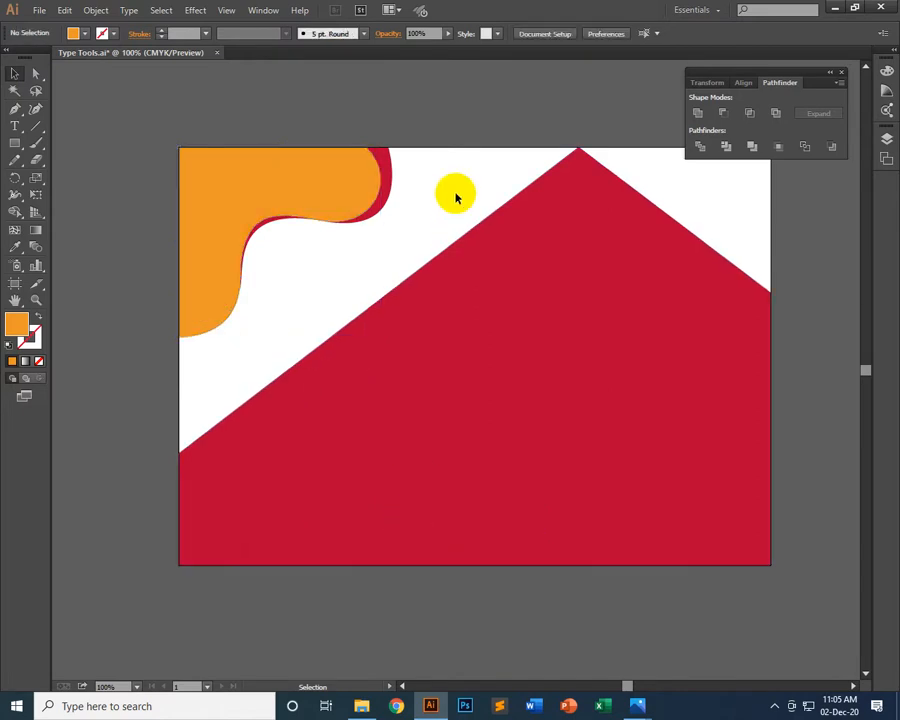
Nudge the red wavy shape's anchor on the artboard's top edge toward the orange shape, to X 4.0417 in
{"action": "left_click", "coordinate": [35, 73]}
{"action": "left_click", "coordinate": [392, 154]}
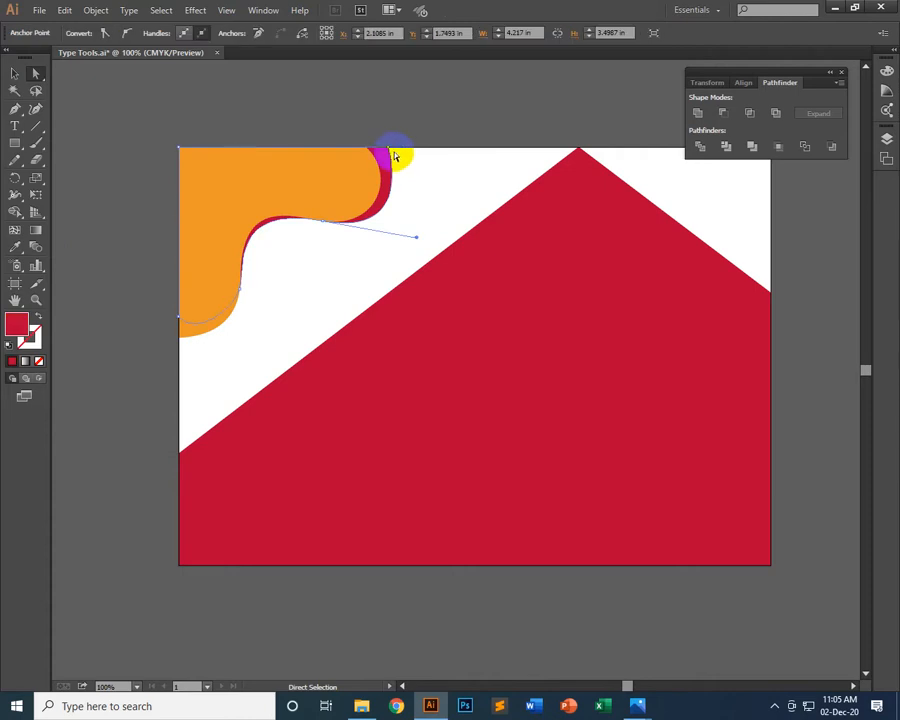
{"action": "left_click", "coordinate": [392, 154]}
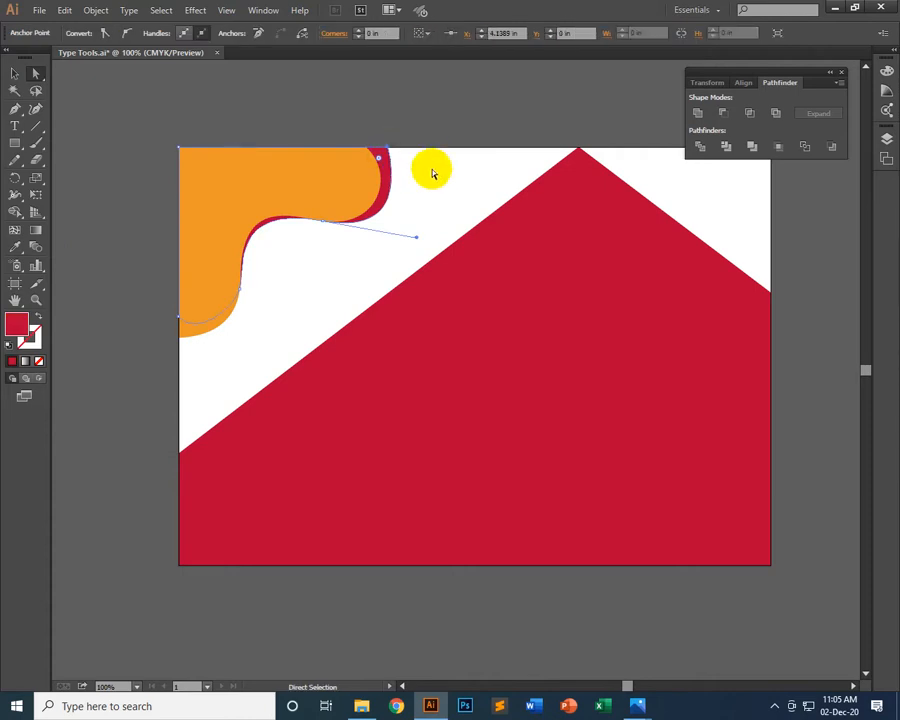
{"action": "key", "text": "Left"}
{"action": "key", "text": "Left"}
{"action": "key", "text": "Left"}
{"action": "key", "text": "Left"}
{"action": "key", "text": "Left"}
{"action": "key", "text": "Left"}
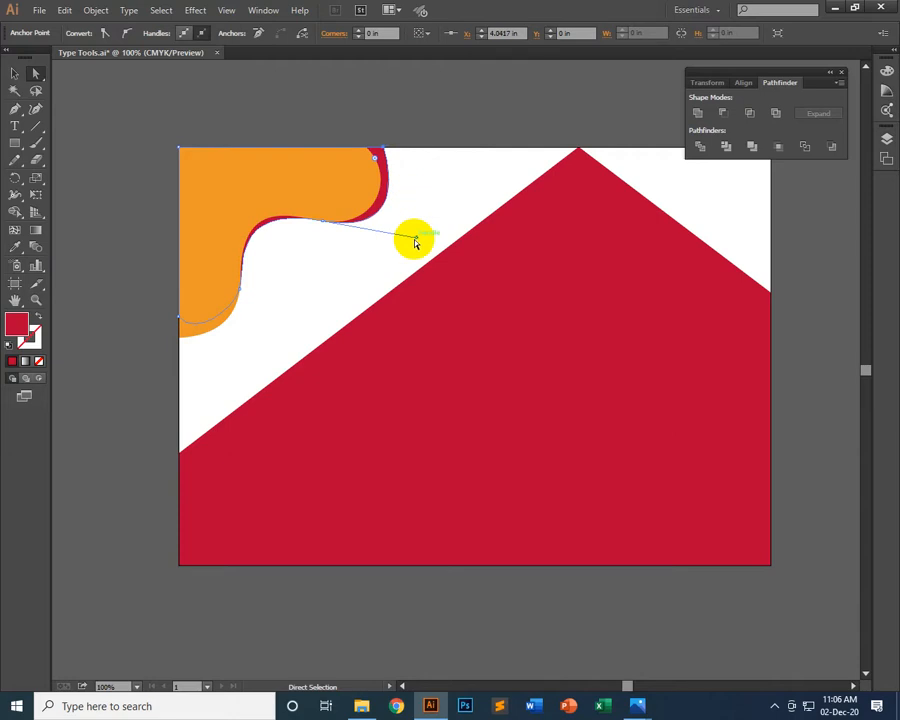
Try reshaping the red wavy shape's curves with the direction handles of its smooth anchor at about X 2.85 in, Y 1.46 in
{"action": "left_click_drag", "start_coordinate": [418, 238], "coordinate": [427, 228]}
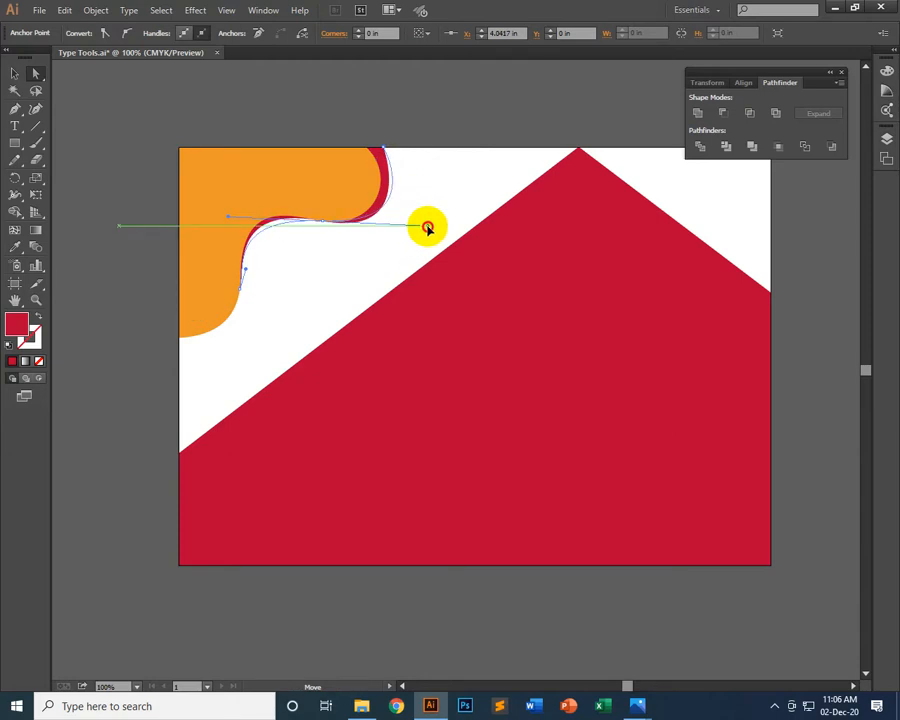
{"action": "left_click", "coordinate": [196, 303]}
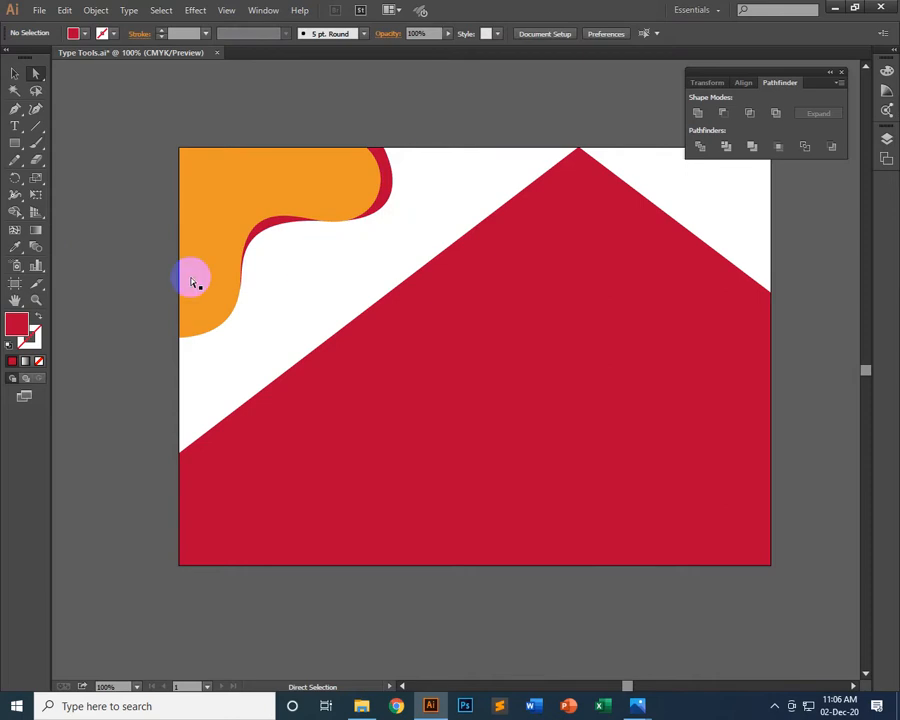
{"action": "left_click", "coordinate": [270, 230]}
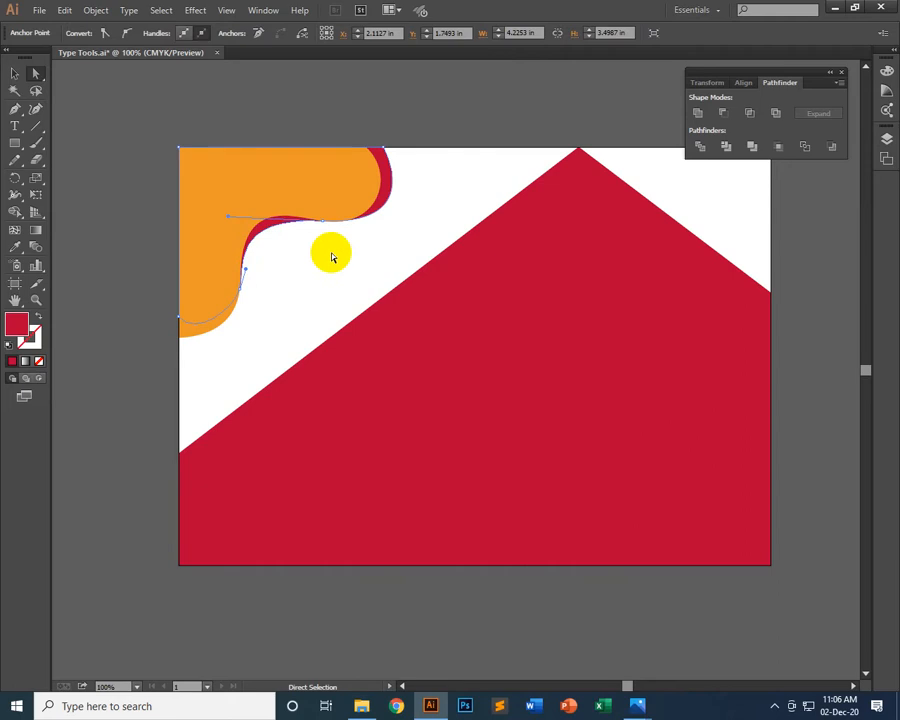
{"action": "mouse_move", "coordinate": [229, 220]}
{"action": "left_mouse_down"}
{"action": "mouse_move", "coordinate": [213, 180]}
{"action": "mouse_move", "coordinate": [205, 187]}
{"action": "mouse_move", "coordinate": [218, 214]}
{"action": "mouse_move", "coordinate": [211, 209]}
{"action": "mouse_move", "coordinate": [231, 215]}
{"action": "left_mouse_up"}
{"action": "left_click", "coordinate": [425, 282]}
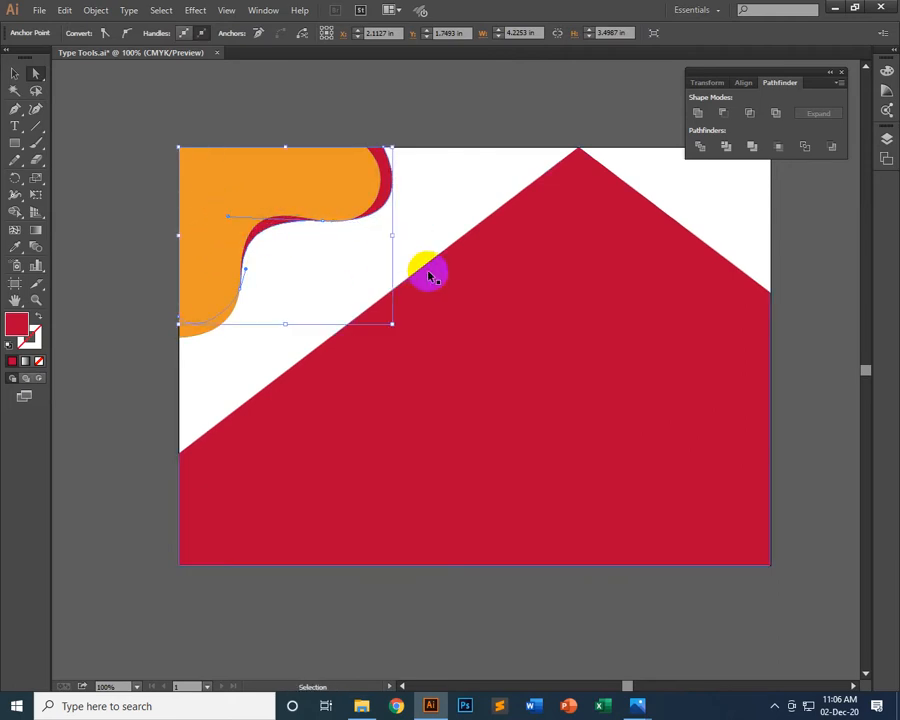
Delete the red wavy shape's anchor on the artboard's left edge and its smooth anchor at about X 1.21 in, Y 2.81 in
{"action": "left_click", "coordinate": [283, 233]}
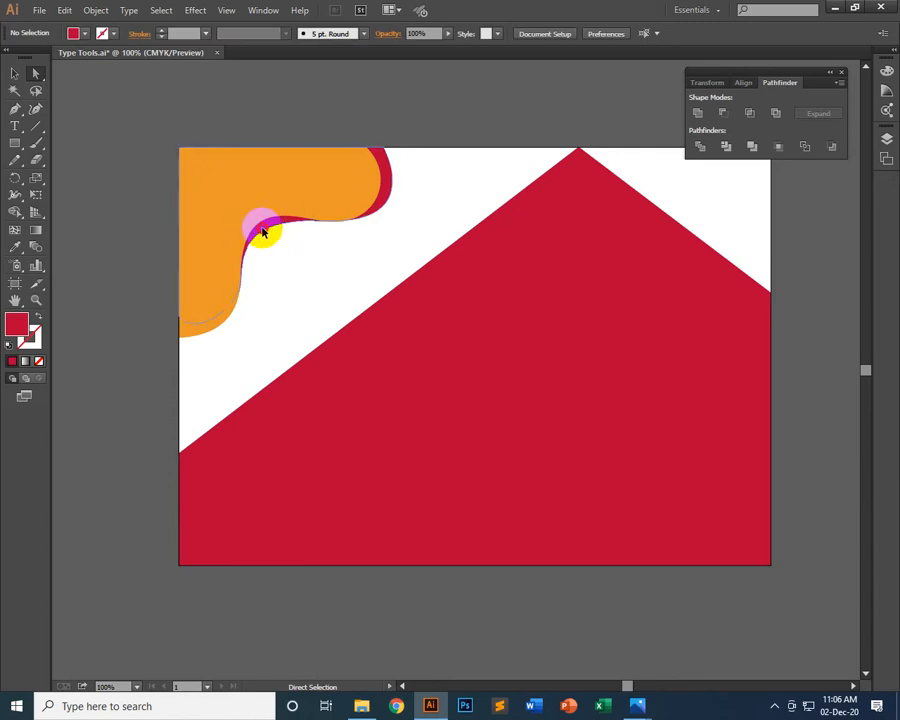
{"action": "left_click", "coordinate": [264, 237]}
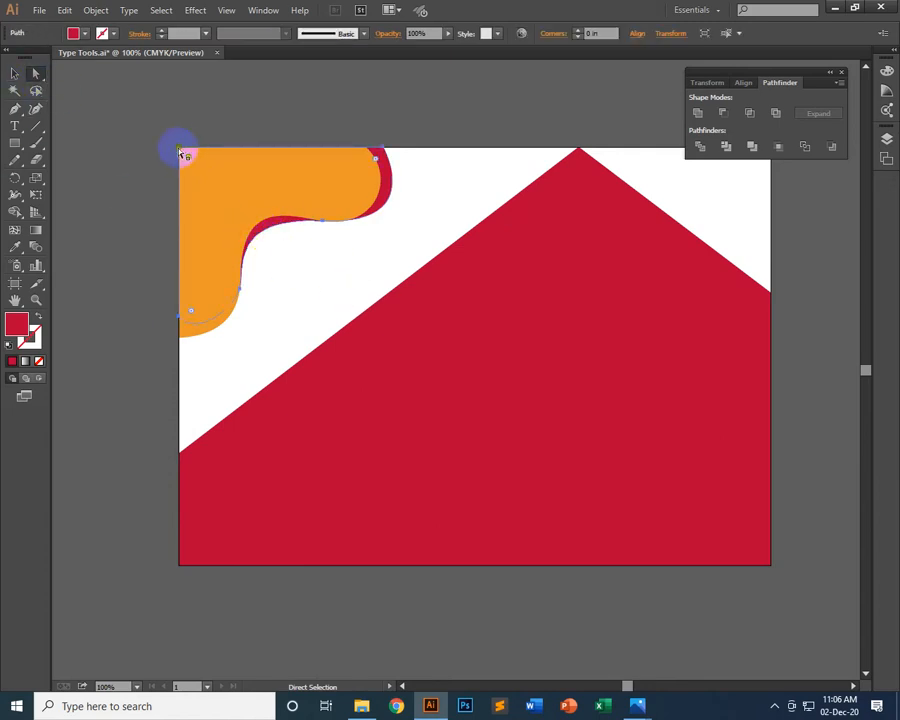
{"action": "left_click", "coordinate": [179, 318]}
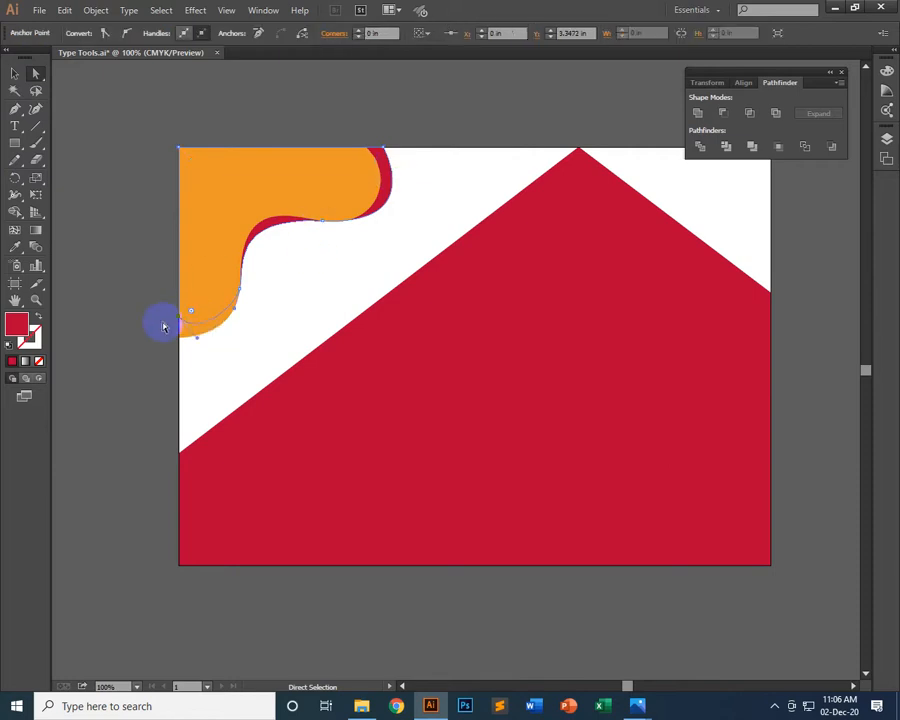
{"action": "key", "text": "Delete"}
{"action": "left_click", "coordinate": [240, 293]}
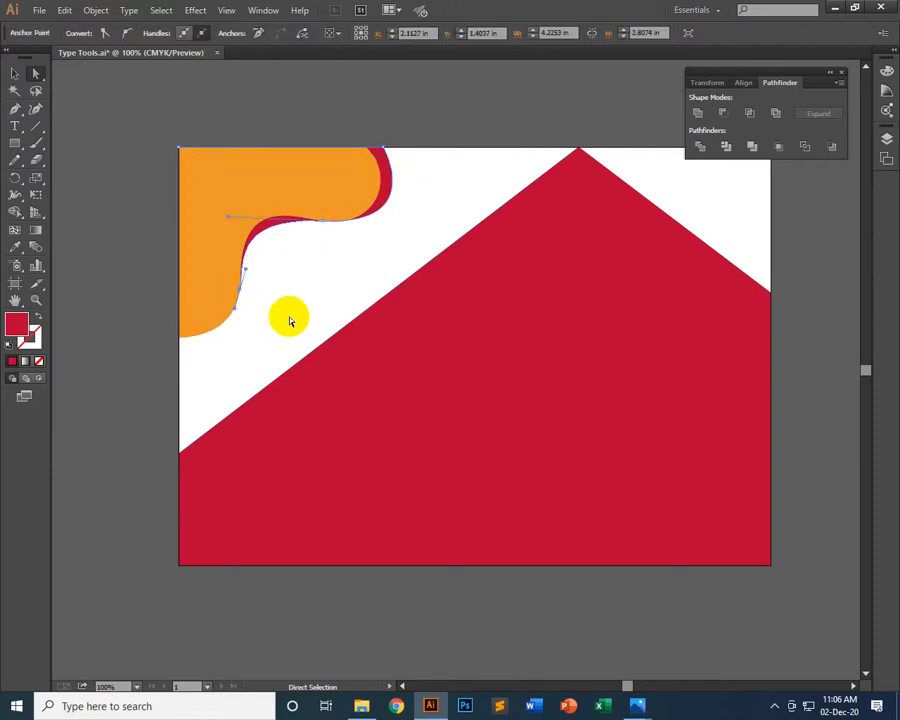
{"action": "key", "text": "Delete"}
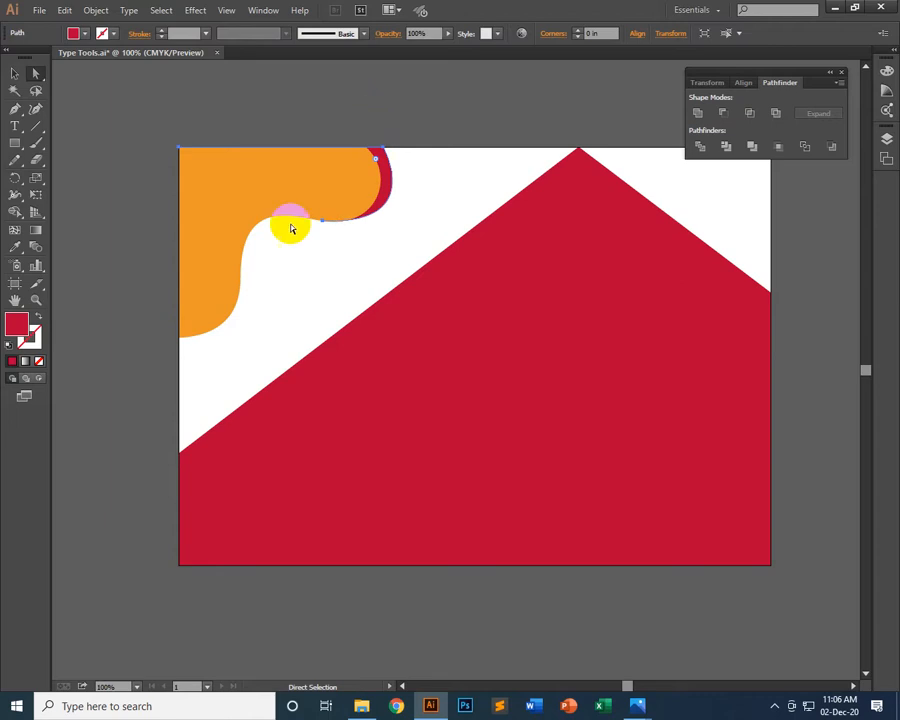
Undo the anchor deletions and the direction-handle adjustment on the red wavy shape, and leave nothing selected
{"action": "left_click", "coordinate": [15, 75]}
{"action": "left_click", "coordinate": [620, 70]}
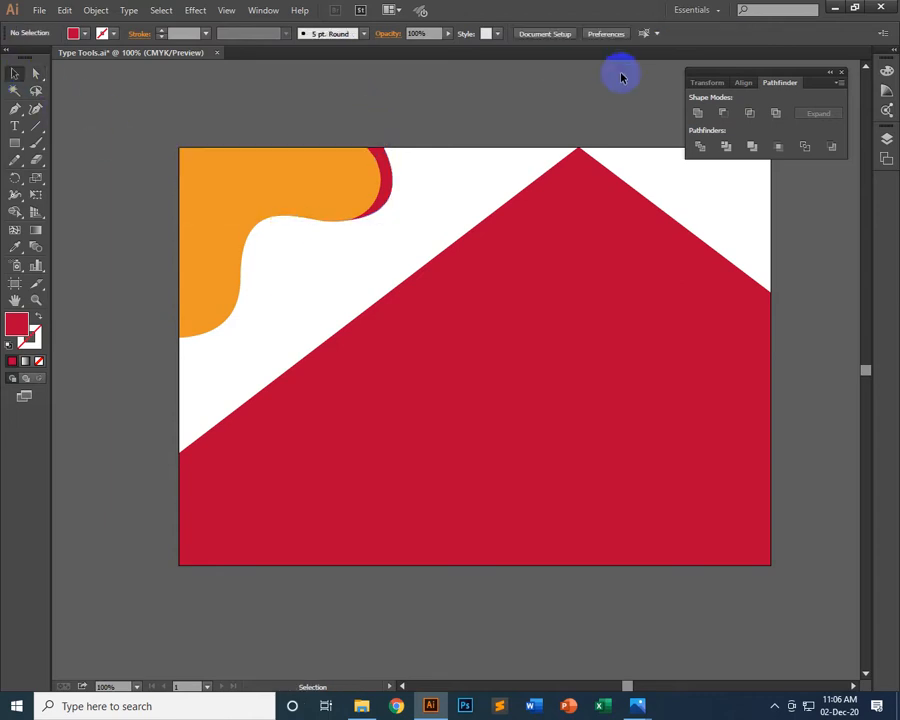
{"action": "left_click", "coordinate": [393, 199]}
{"action": "left_click", "coordinate": [462, 125]}
{"action": "left_click", "coordinate": [478, 140]}
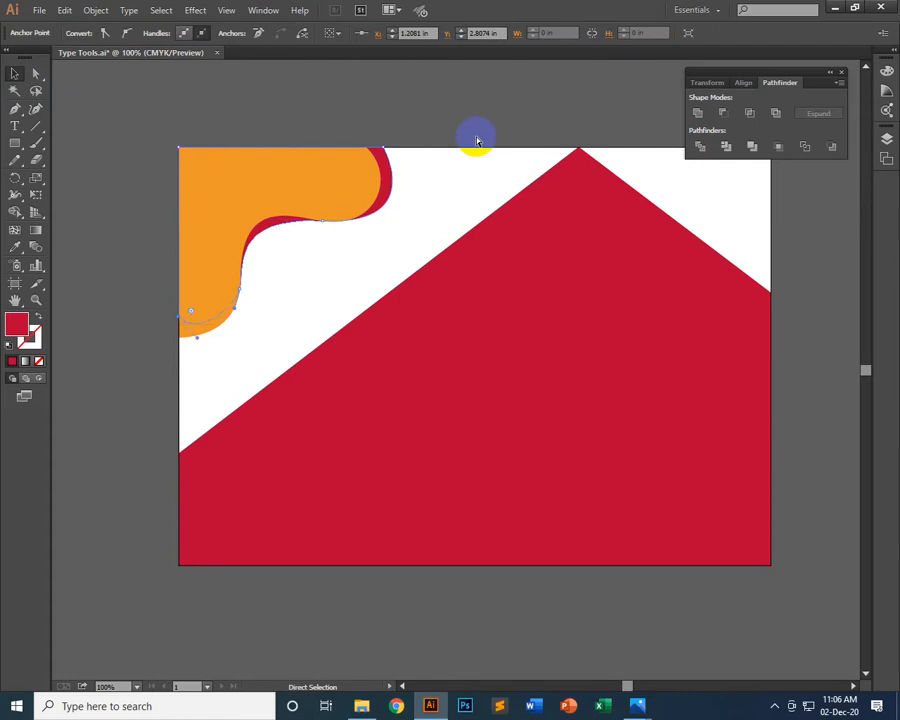
{"action": "left_click", "coordinate": [483, 142]}
{"action": "scroll", "coordinate": [510, 405], "scroll_direction": "down", "scroll_amount": 7}
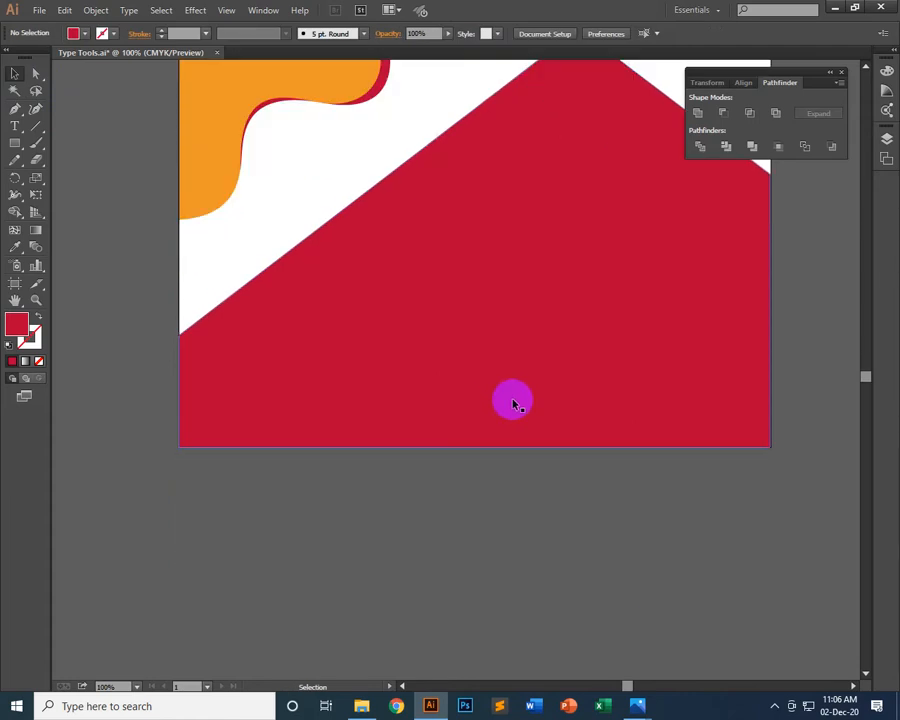
{"action": "scroll", "coordinate": [513, 401], "scroll_direction": "up", "scroll_amount": 6}
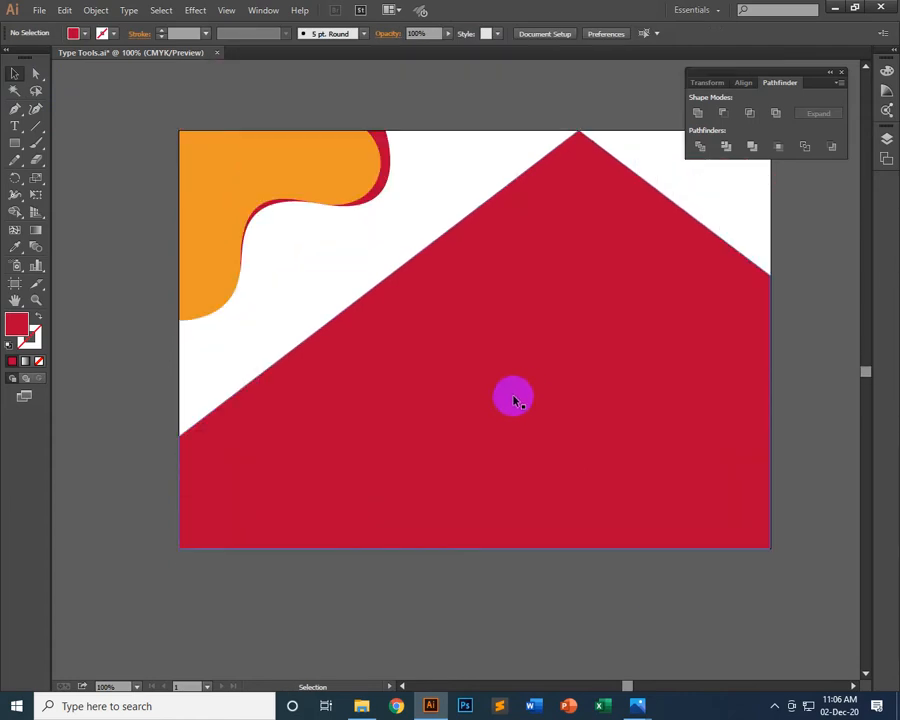
Switch to Chrome, search Google for "curve design" and show the image results
{"action": "left_click", "coordinate": [398, 706]}
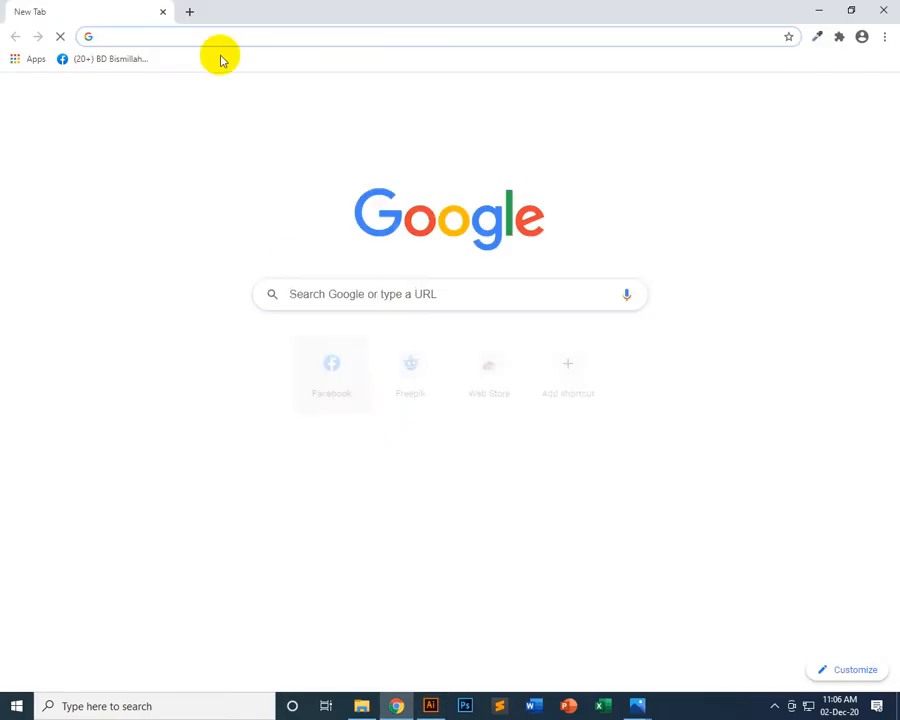
{"action": "left_click", "coordinate": [401, 297]}
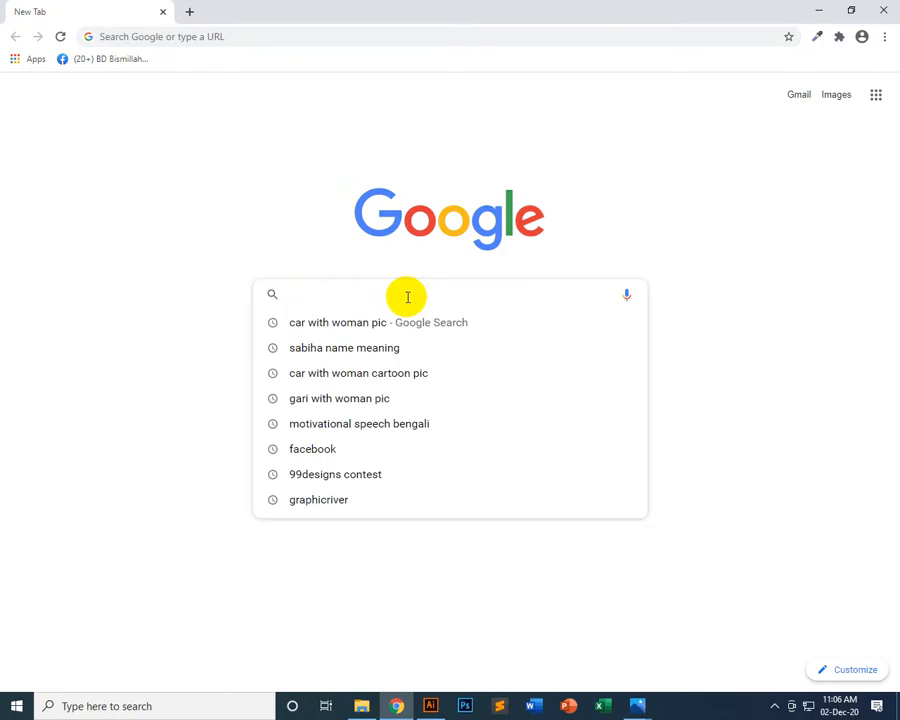
{"action": "type", "text": "cu"}
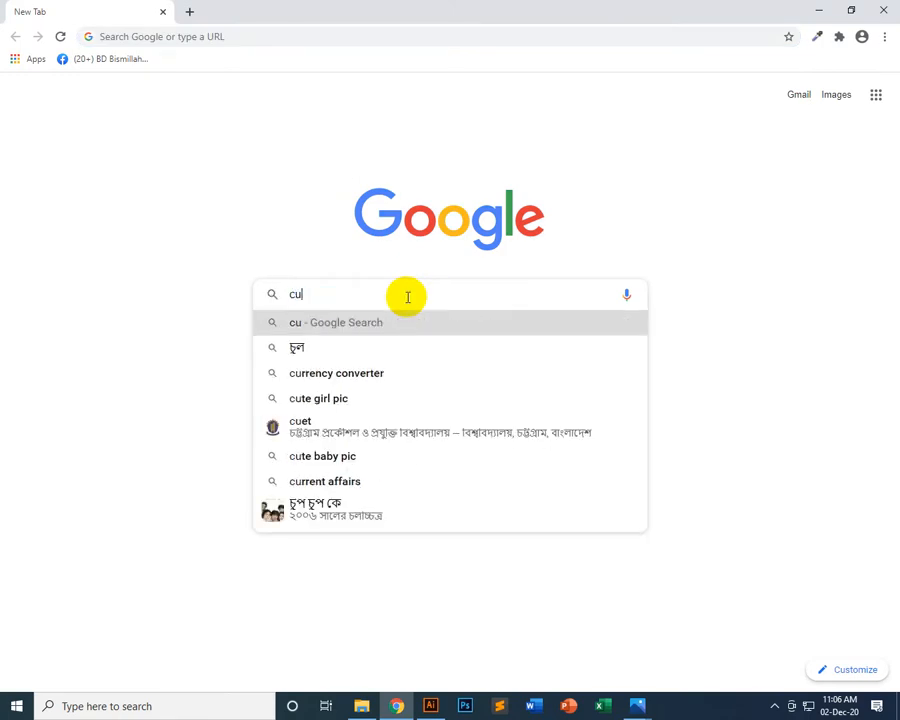
{"action": "type", "text": "rve desg"}
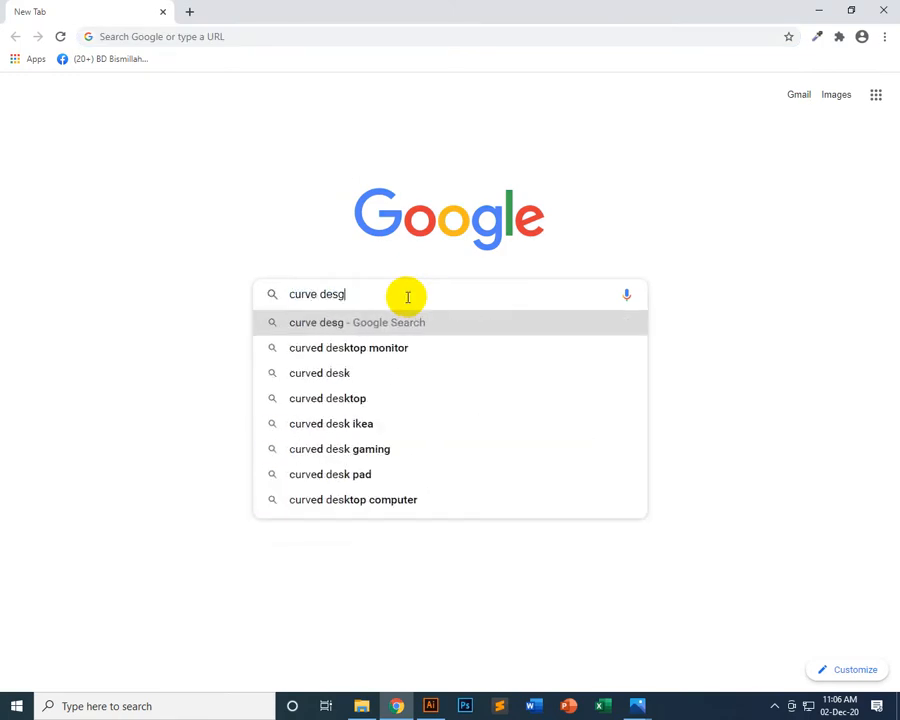
{"action": "key", "text": "Down"}
{"action": "key", "text": "Return"}
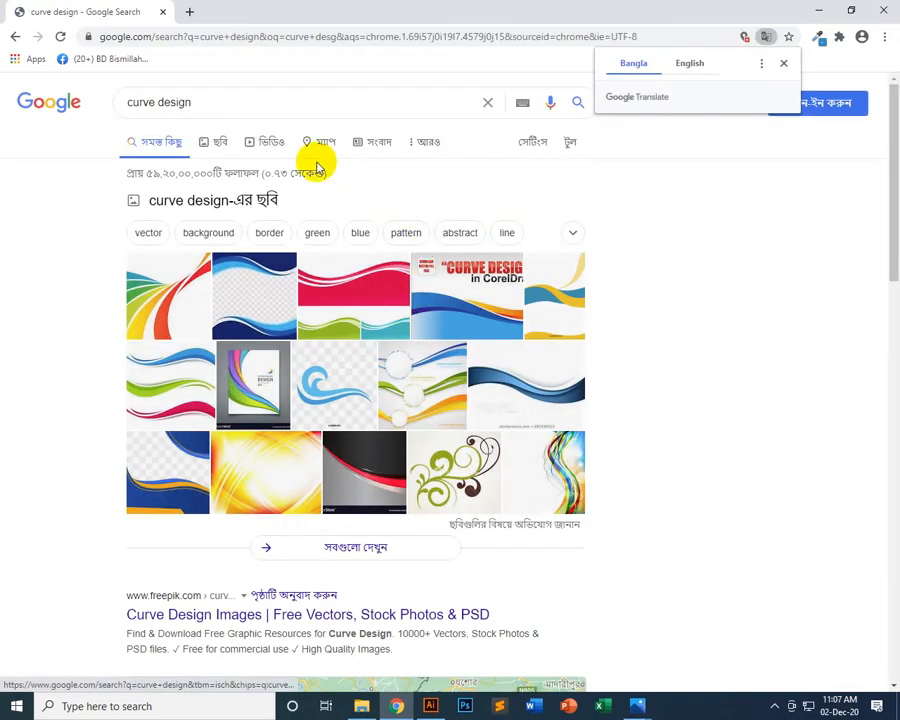
{"action": "left_click", "coordinate": [224, 148]}
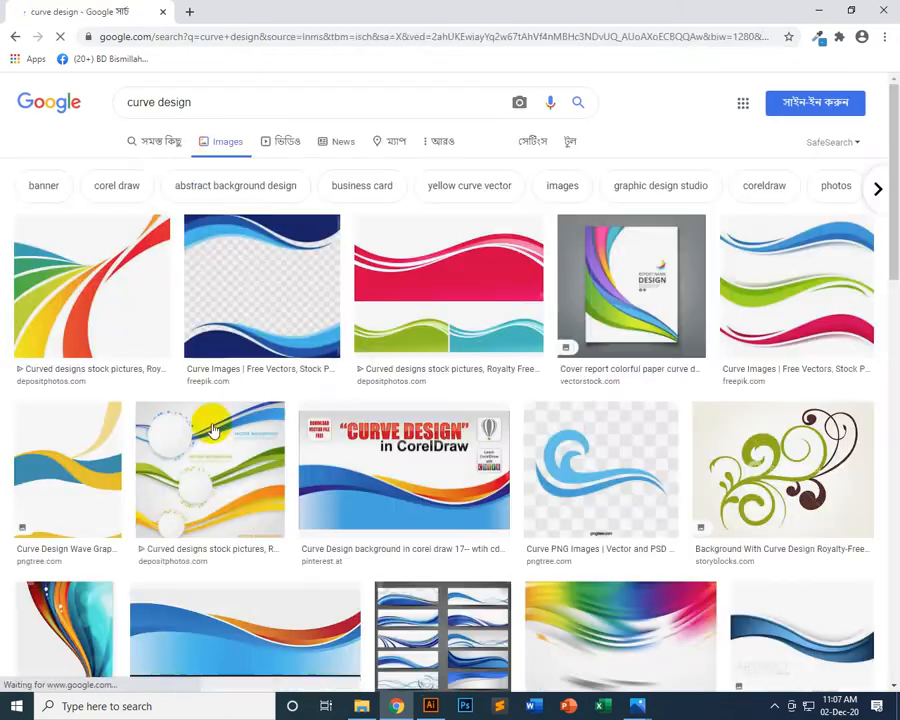
Browse the curve design images and open the first result, with multicoloured curved stripes, in two new tabs
{"action": "left_click", "coordinate": [811, 424]}
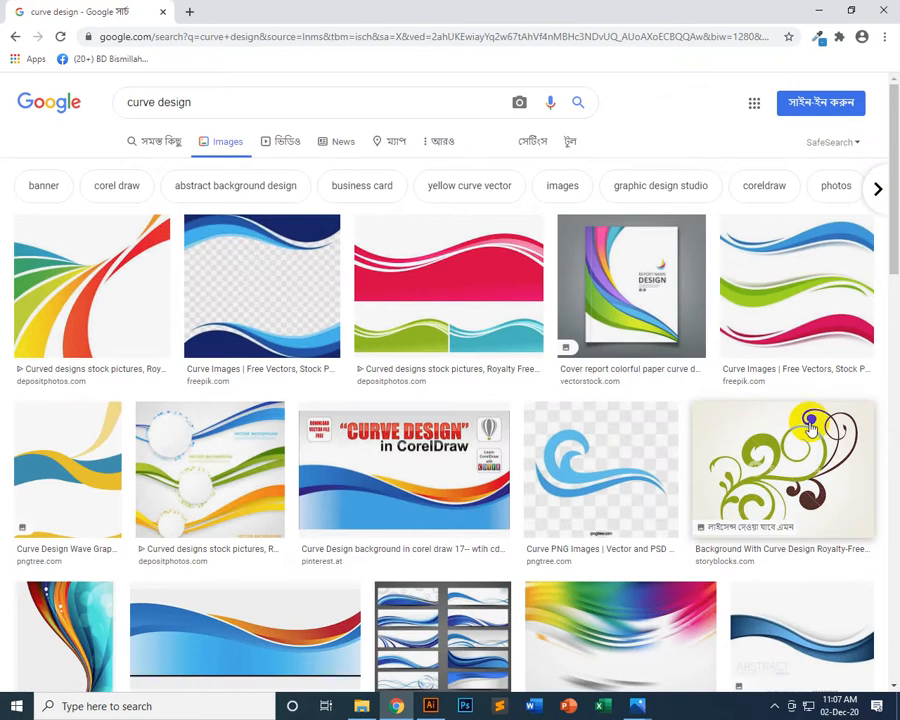
{"action": "scroll", "coordinate": [806, 440], "scroll_direction": "down", "scroll_amount": 5}
{"action": "scroll", "coordinate": [815, 430], "scroll_direction": "up", "scroll_amount": 4}
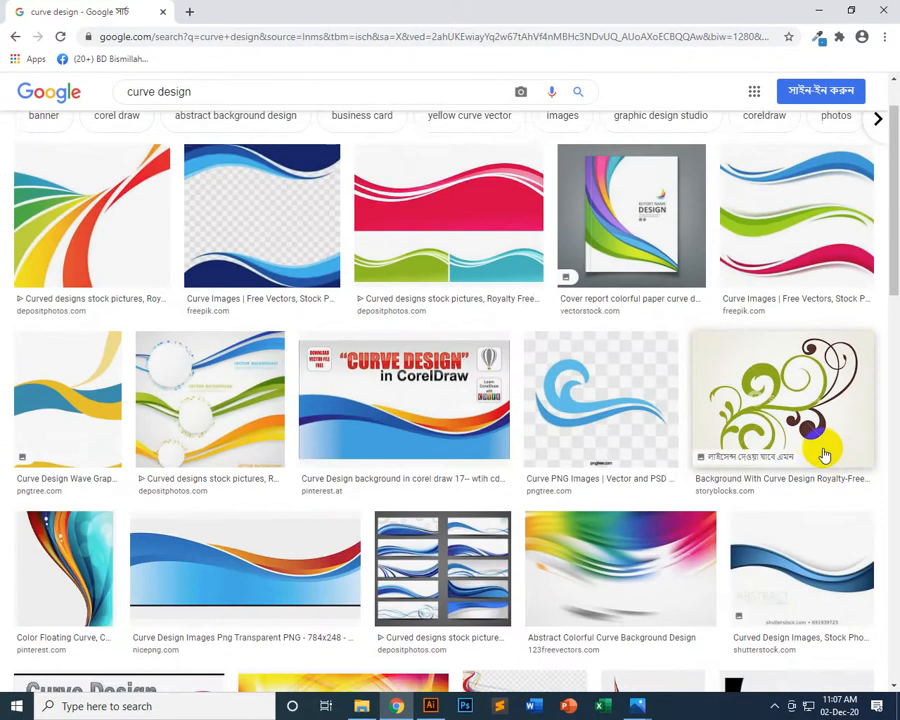
{"action": "scroll", "coordinate": [848, 467], "scroll_direction": "up", "scroll_amount": 1}
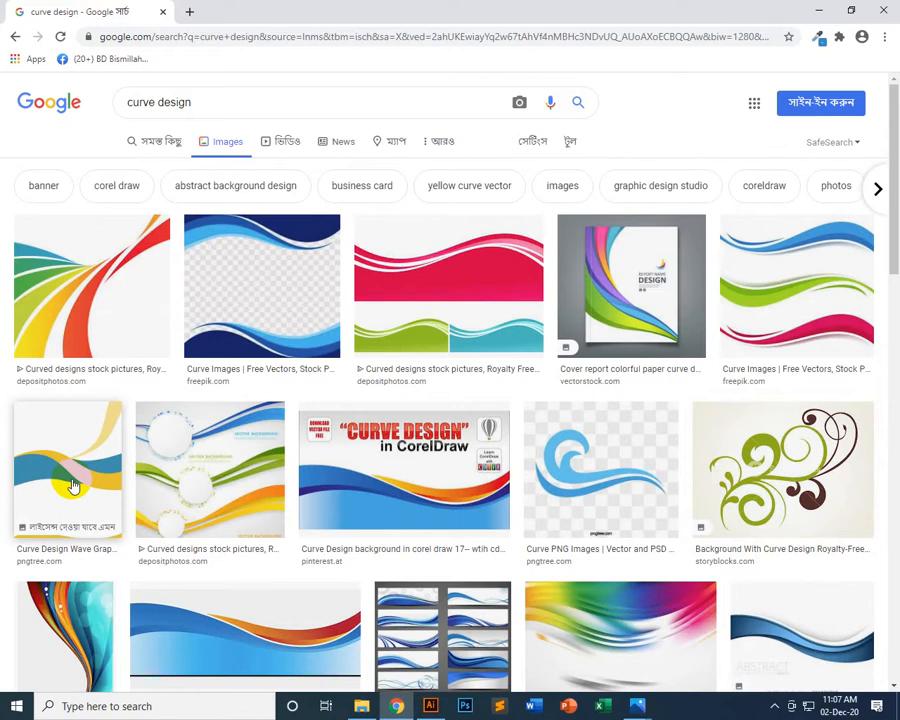
{"action": "right_click", "coordinate": [74, 250]}
{"action": "left_click", "coordinate": [120, 276]}
{"action": "right_click", "coordinate": [97, 270]}
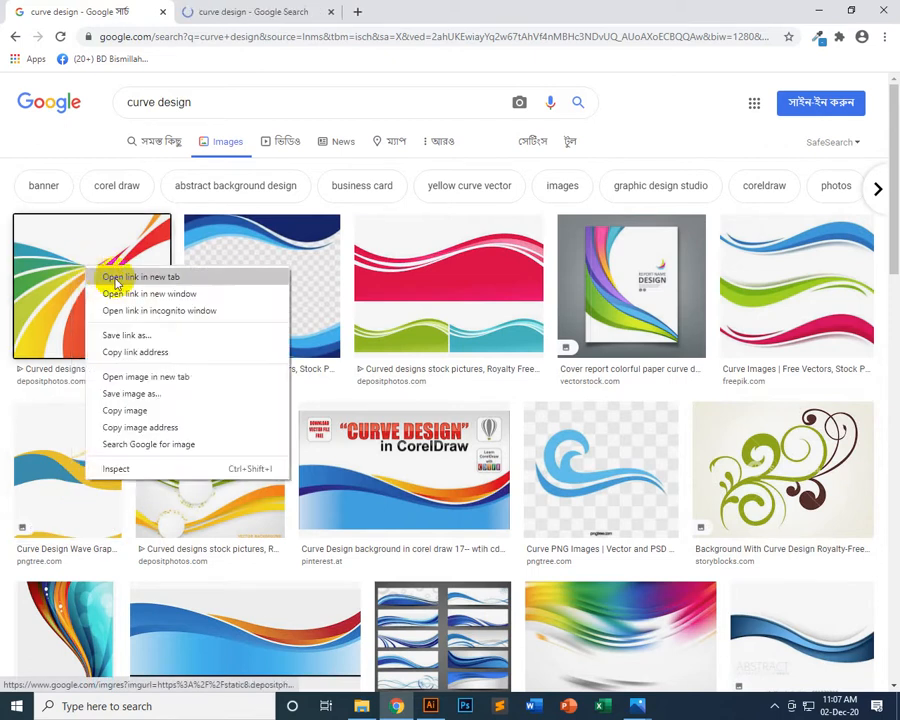
{"action": "left_click", "coordinate": [118, 278]}
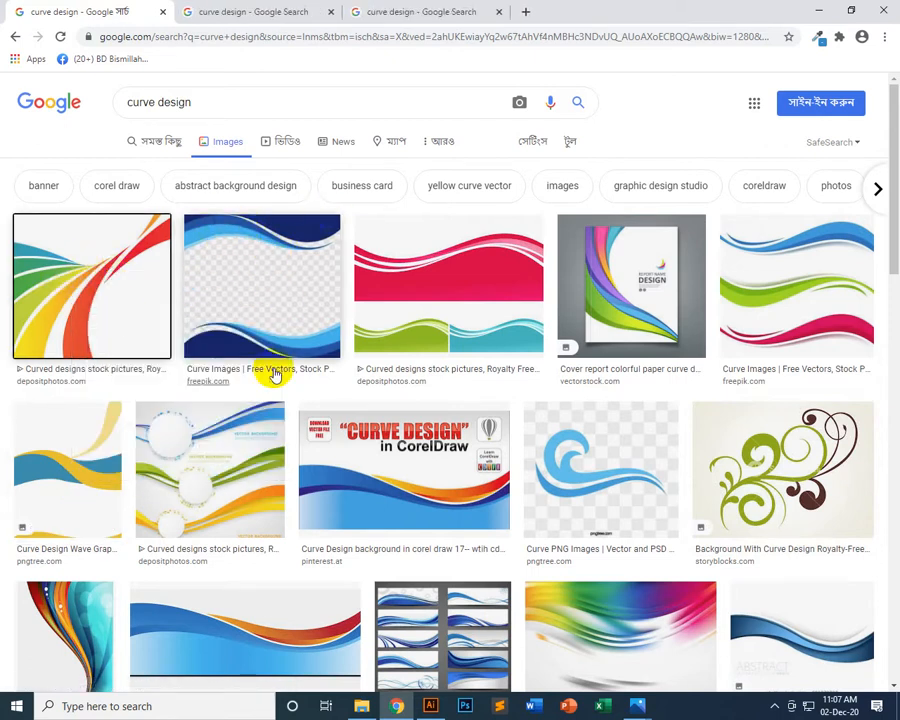
Open the blue wavy border, light-blue wave and green-brown floral swirl image results in new tabs
{"action": "right_click", "coordinate": [281, 251]}
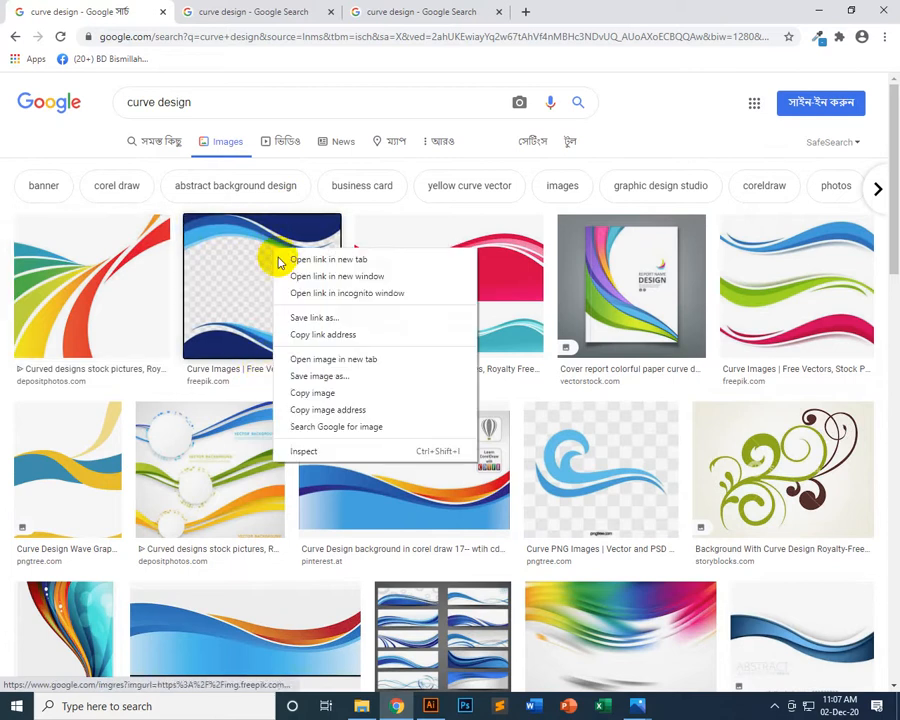
{"action": "left_click", "coordinate": [306, 260]}
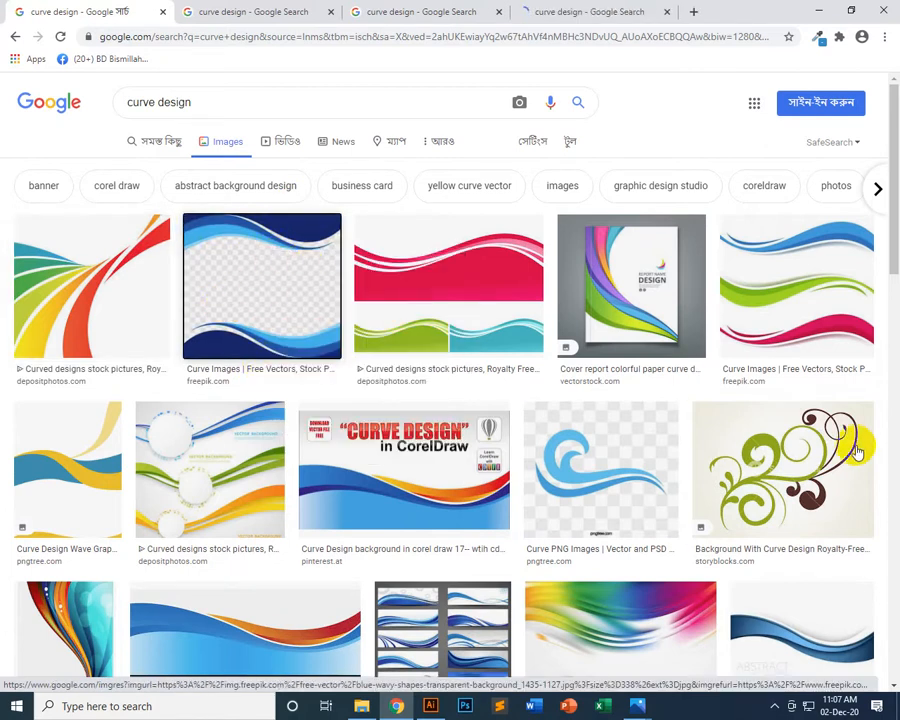
{"action": "scroll", "coordinate": [600, 315], "scroll_direction": "down", "scroll_amount": 3}
{"action": "right_click", "coordinate": [595, 260]}
{"action": "left_click", "coordinate": [615, 263]}
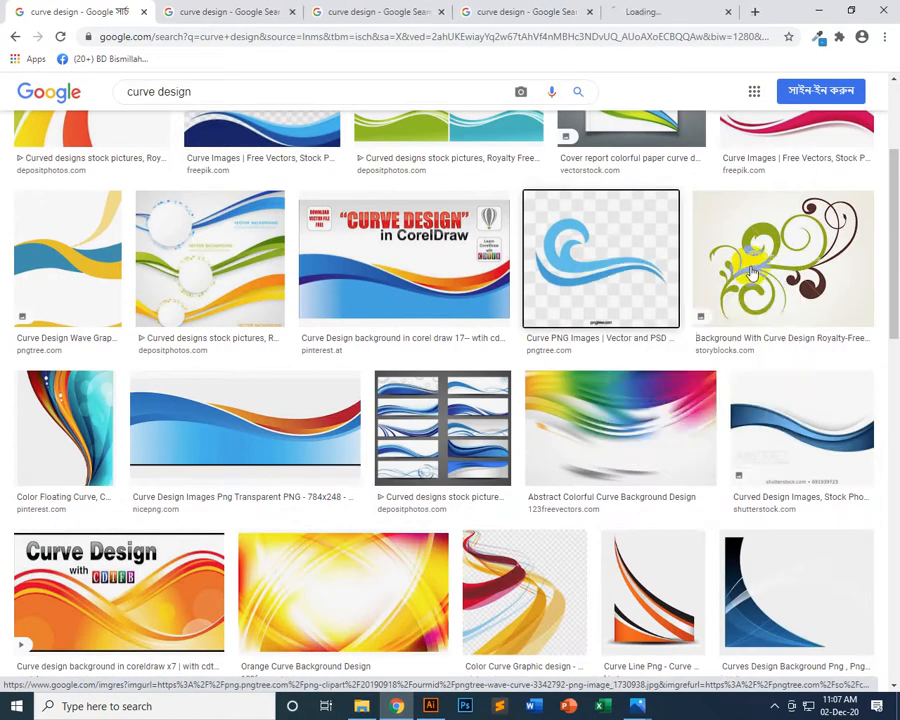
{"action": "right_click", "coordinate": [790, 233]}
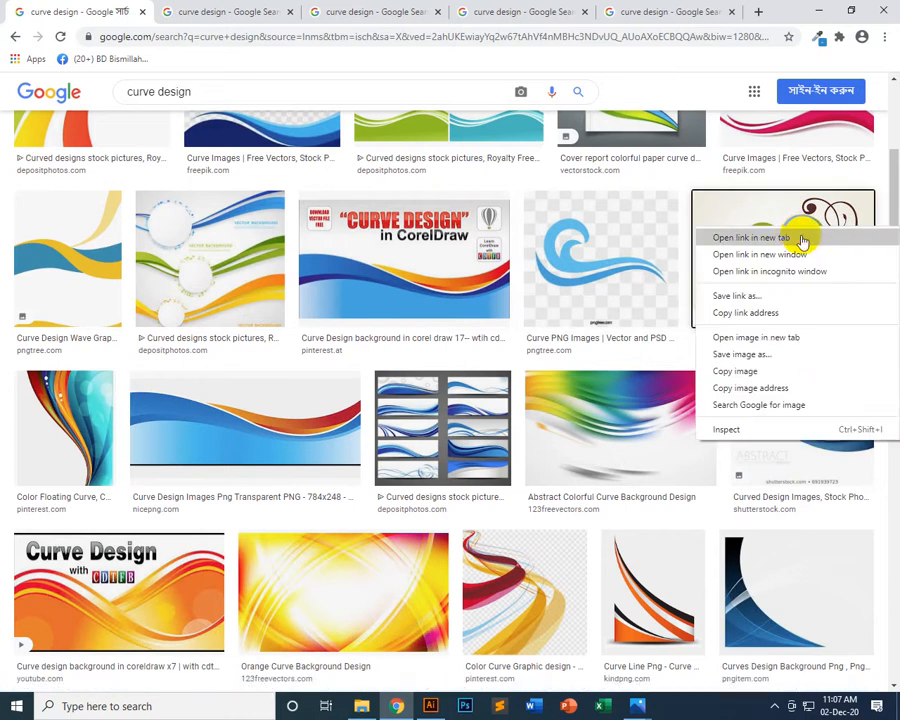
{"action": "left_click", "coordinate": [792, 237]}
Browse further down the curve design results and open the Blue Curve image from pngio.com in a new tab
{"action": "scroll", "coordinate": [412, 522], "scroll_direction": "down", "scroll_amount": 3}
{"action": "scroll", "coordinate": [415, 520], "scroll_direction": "down", "scroll_amount": 3}
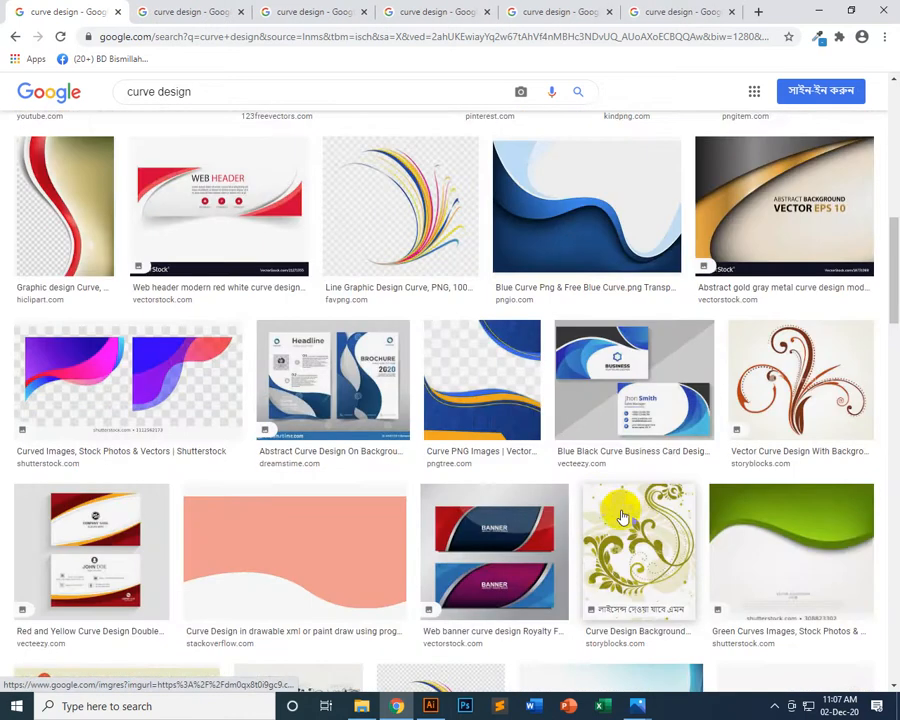
{"action": "scroll", "coordinate": [647, 505], "scroll_direction": "down", "scroll_amount": 2}
{"action": "scroll", "coordinate": [650, 516], "scroll_direction": "up", "scroll_amount": 2}
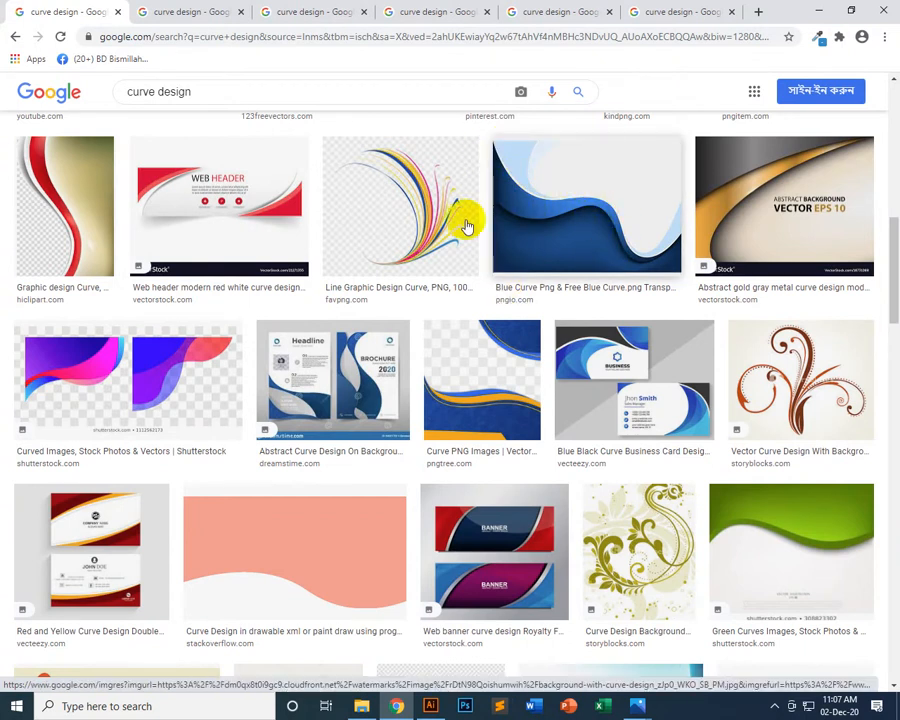
{"action": "right_click", "coordinate": [602, 163]}
{"action": "left_click", "coordinate": [622, 170]}
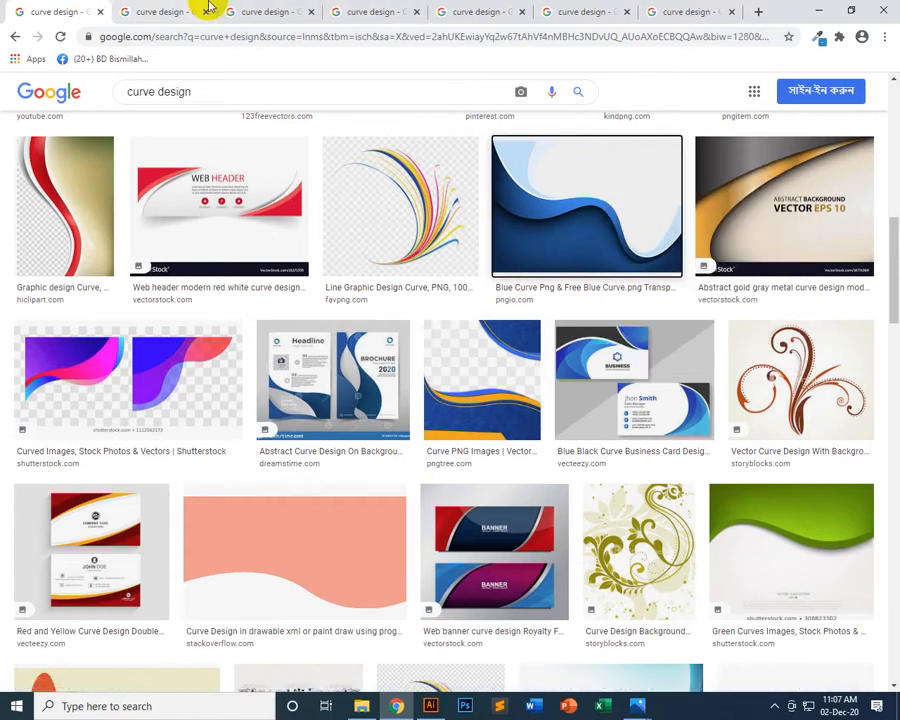
Save the yellow and blue Pngtree wave image into the Class_5 folder inside Graphics Design Batch 5046
{"action": "left_click", "coordinate": [145, 11]}
{"action": "left_click_drag", "start_coordinate": [433, 470], "coordinate": [368, 708]}
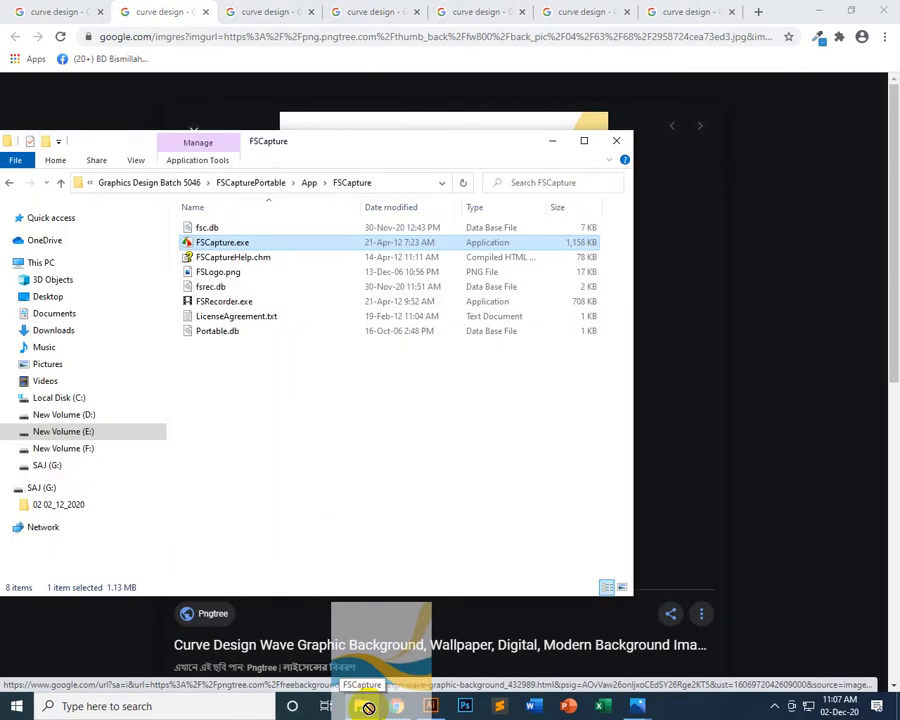
{"action": "left_click", "coordinate": [179, 181]}
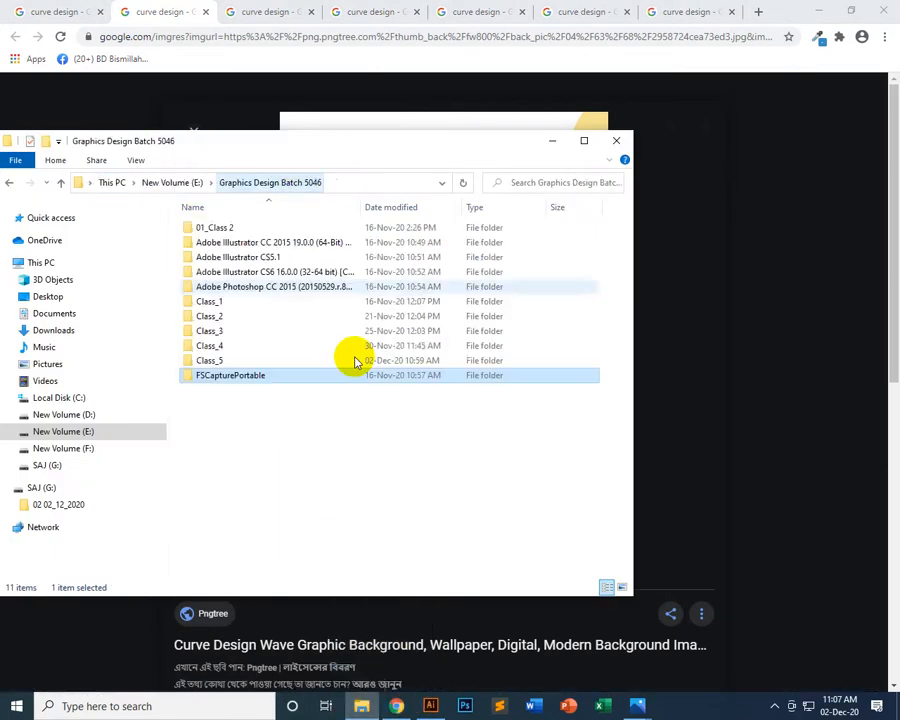
{"action": "double_click", "coordinate": [205, 360]}
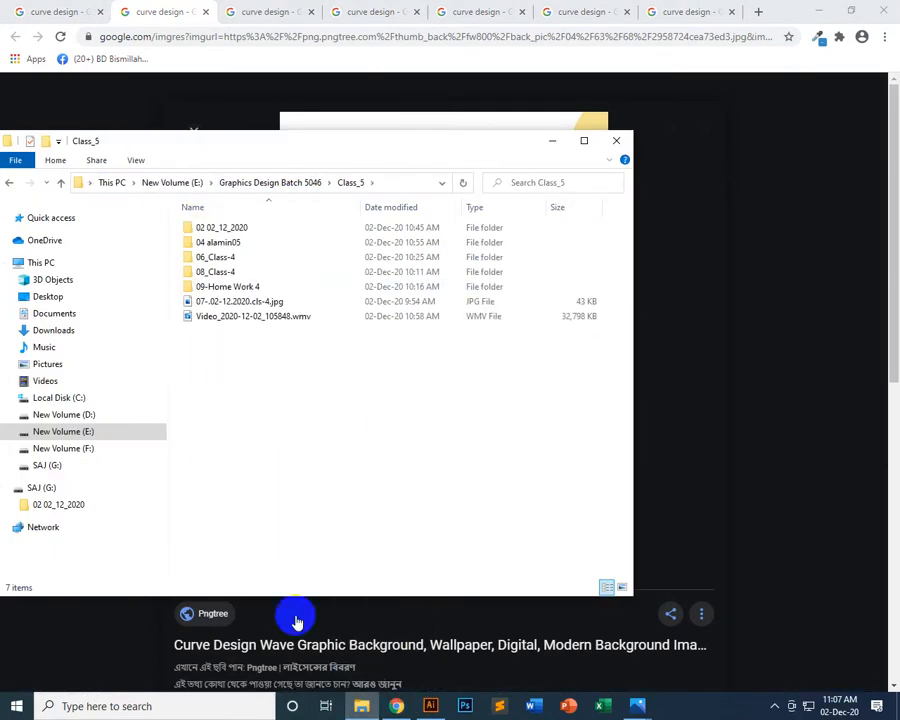
{"action": "left_click", "coordinate": [361, 704]}
{"action": "left_click_drag", "start_coordinate": [405, 534], "coordinate": [364, 460]}
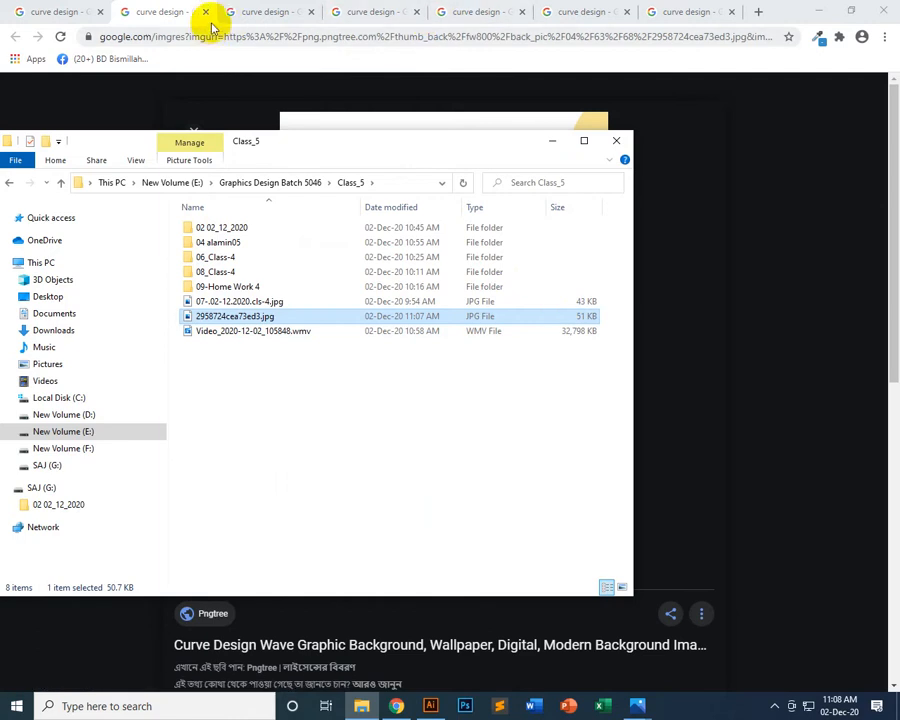
Save the multicoloured curved stripes and blue wavy border images to the Class_5 folder, closing the tabs already dealt with
{"action": "left_click", "coordinate": [162, 14]}
{"action": "left_click_drag", "start_coordinate": [426, 528], "coordinate": [386, 490]}
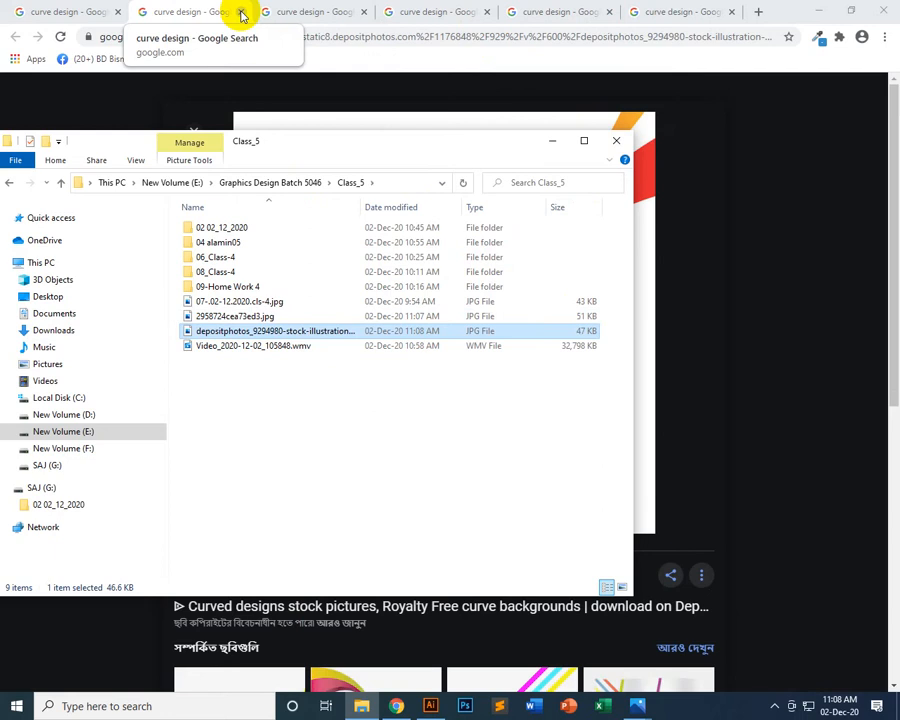
{"action": "left_click", "coordinate": [242, 14]}
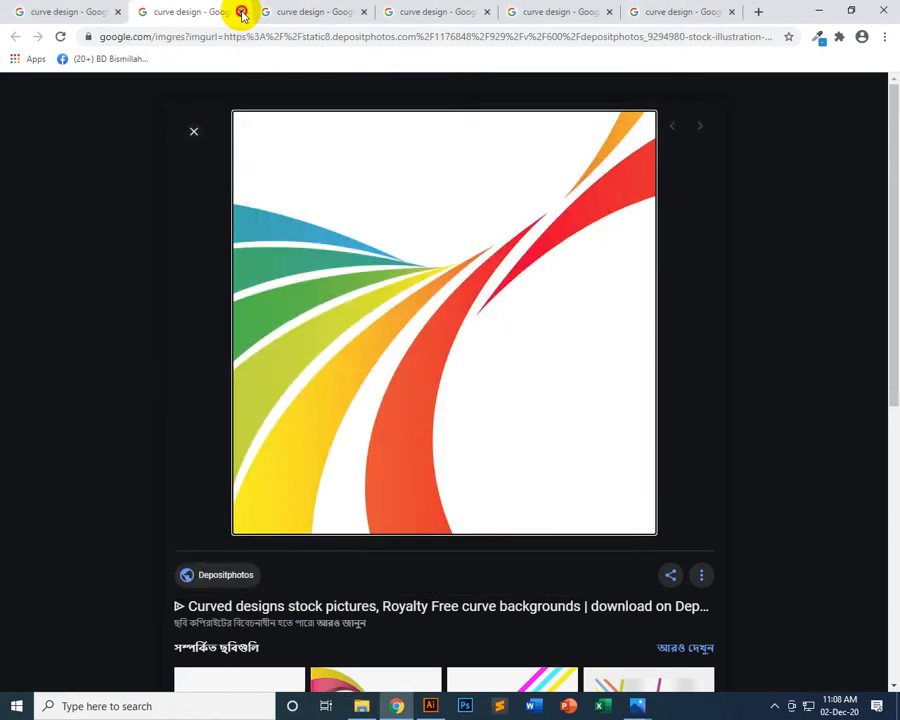
{"action": "left_click", "coordinate": [241, 10]}
{"action": "left_click_drag", "start_coordinate": [436, 291], "coordinate": [437, 443]}
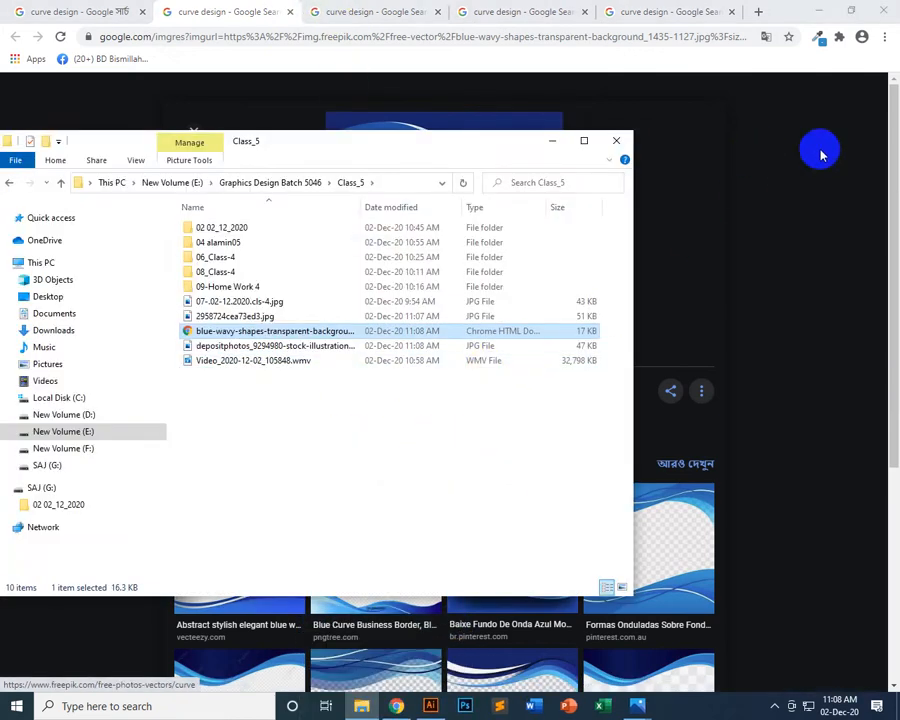
Save the light-blue wave, floral swirl and PNGio blue curve images to the Class_5 folder, and return to the blue curve page
{"action": "left_click", "coordinate": [882, 155]}
{"action": "left_click", "coordinate": [361, 16]}
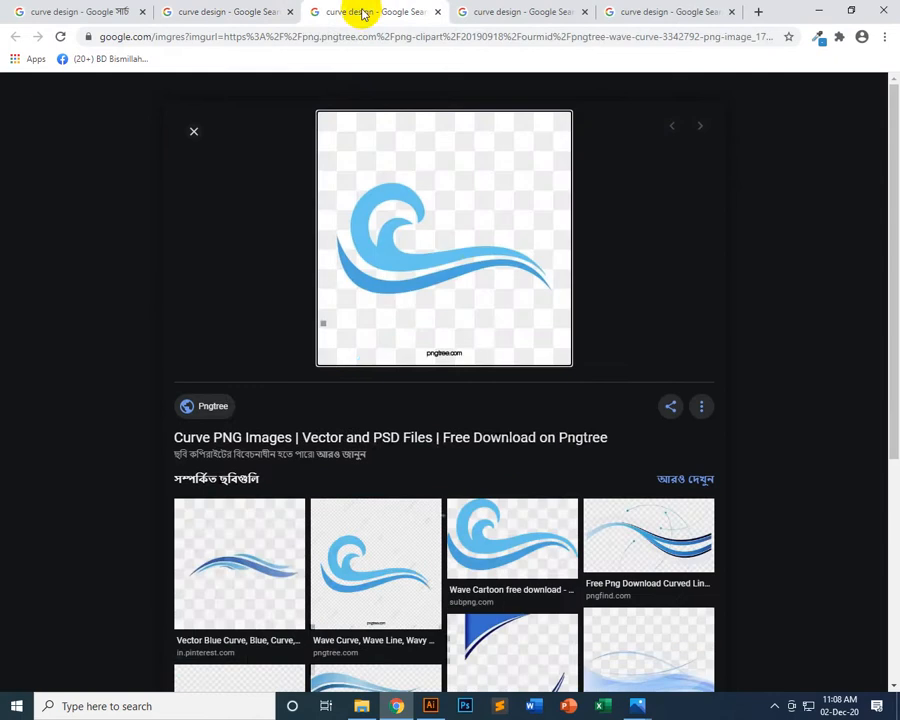
{"action": "left_click_drag", "start_coordinate": [450, 276], "coordinate": [388, 522]}
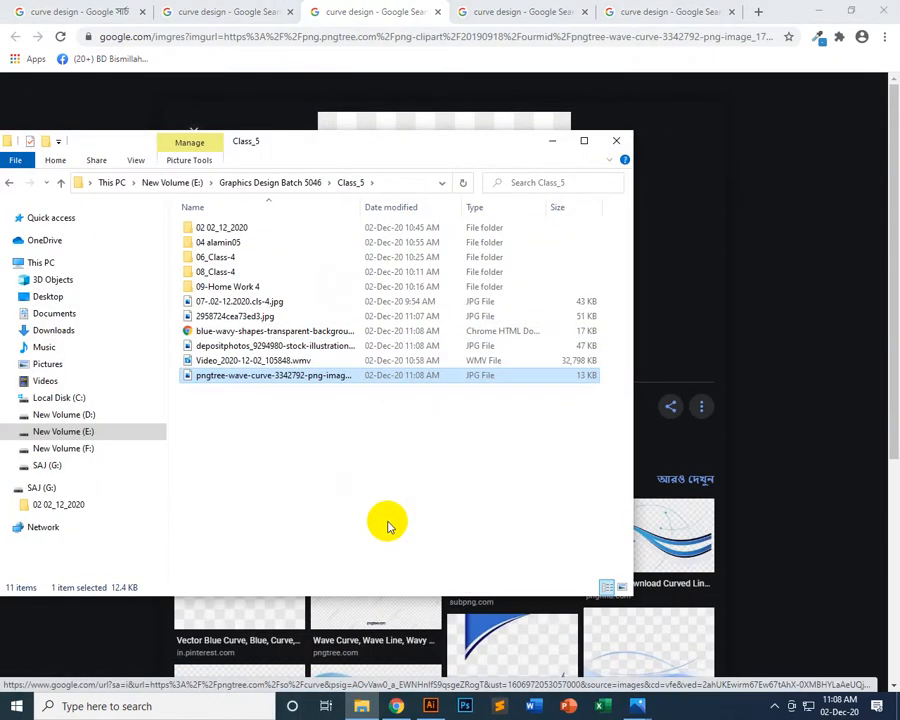
{"action": "left_click", "coordinate": [519, 8]}
{"action": "left_click_drag", "start_coordinate": [484, 344], "coordinate": [366, 502]}
{"action": "left_click", "coordinate": [632, 11]}
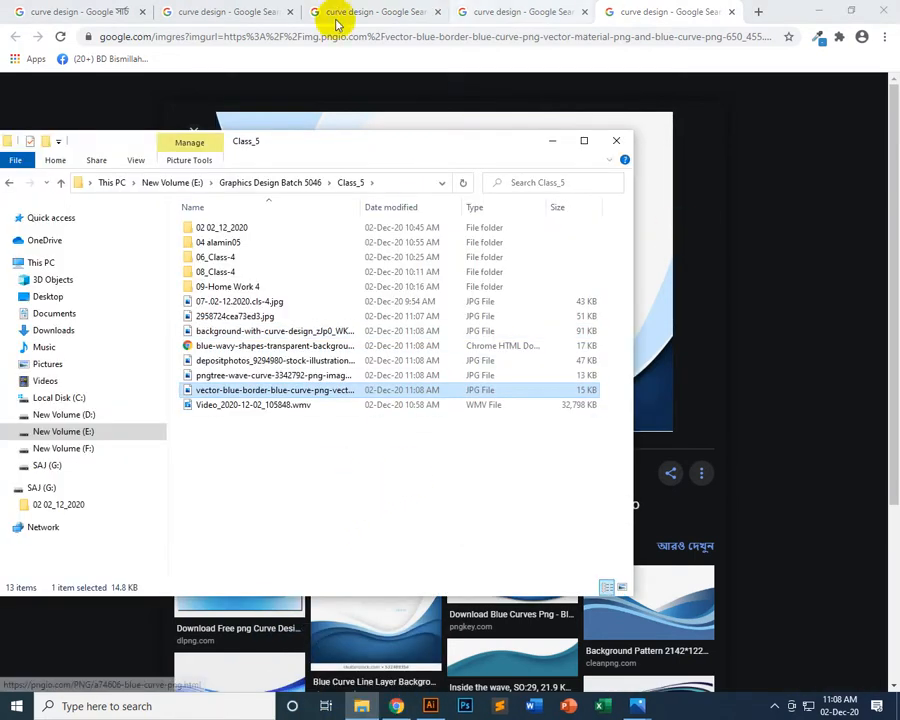
{"action": "left_click", "coordinate": [735, 10]}
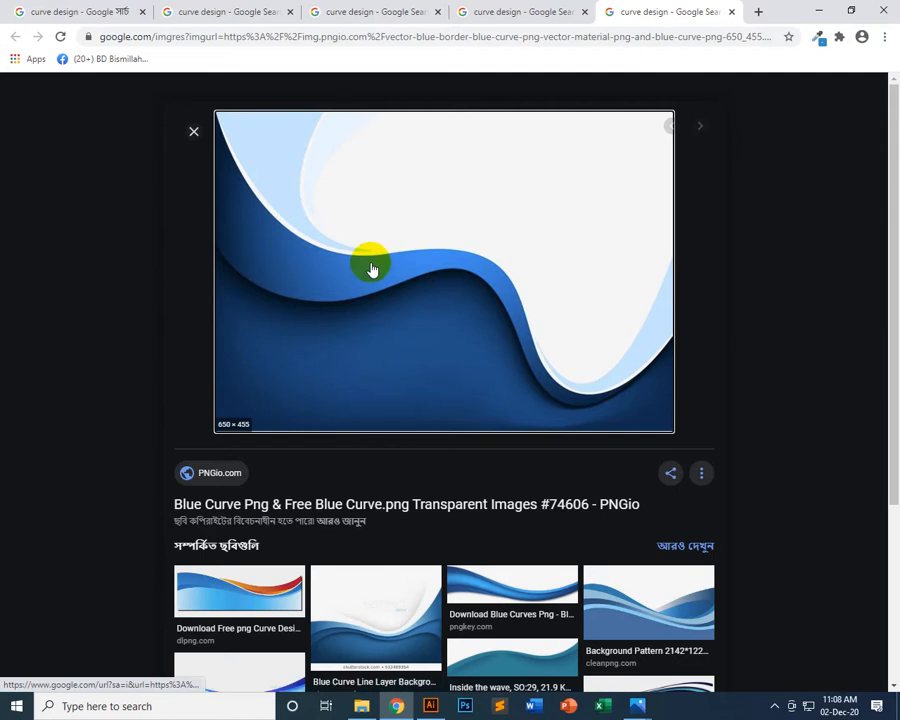
{"action": "left_click", "coordinate": [343, 285]}
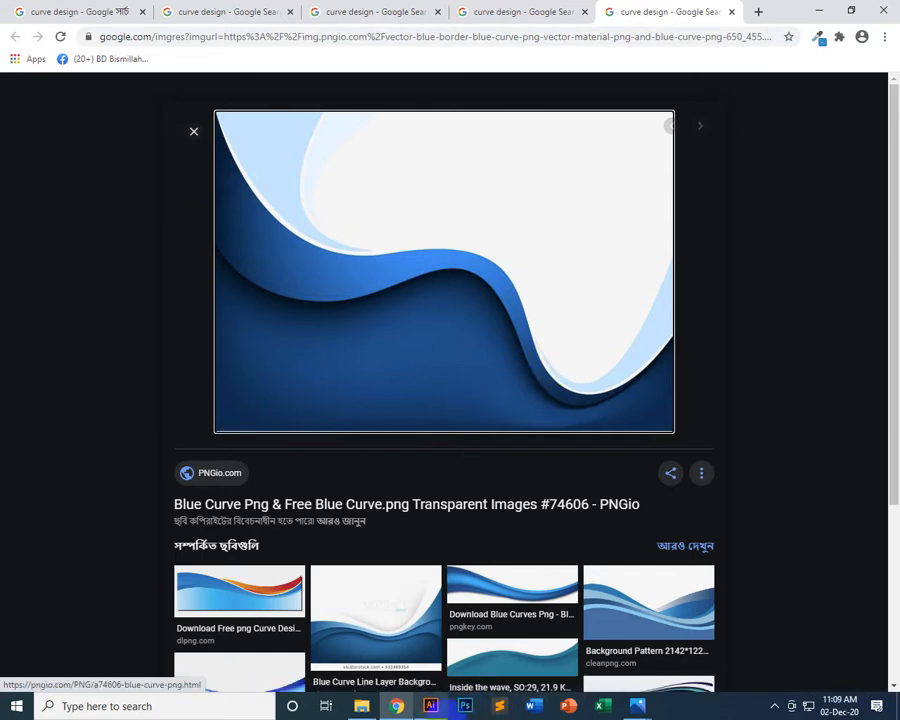
Switch to Illustrator, split the overlapping orange and red wavy shapes with Pathfinder Divide, and ungroup the pieces
{"action": "left_click", "coordinate": [444, 710]}
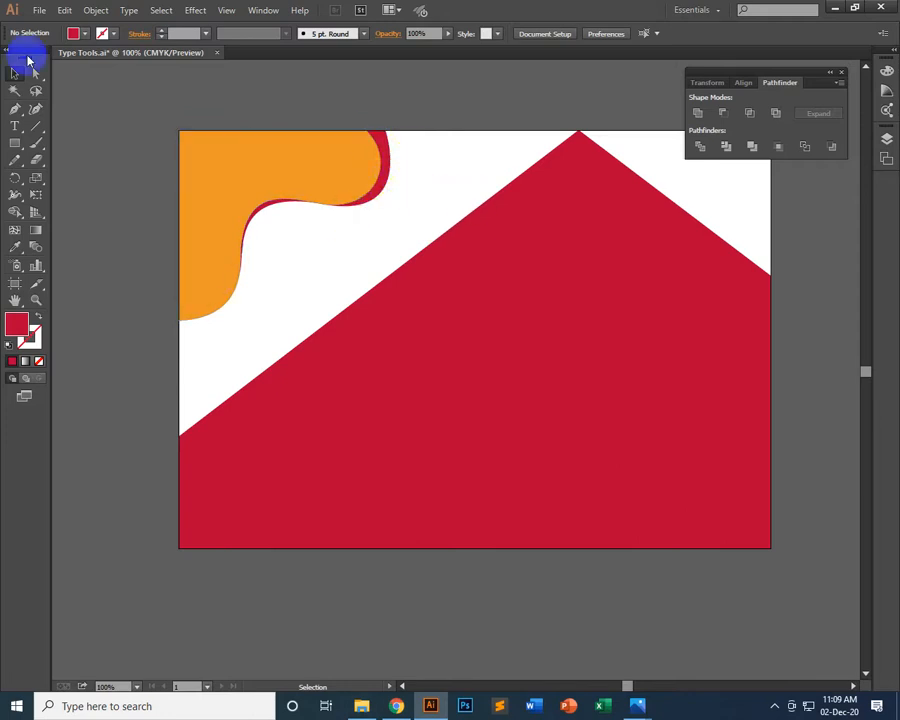
{"action": "left_click", "coordinate": [350, 148]}
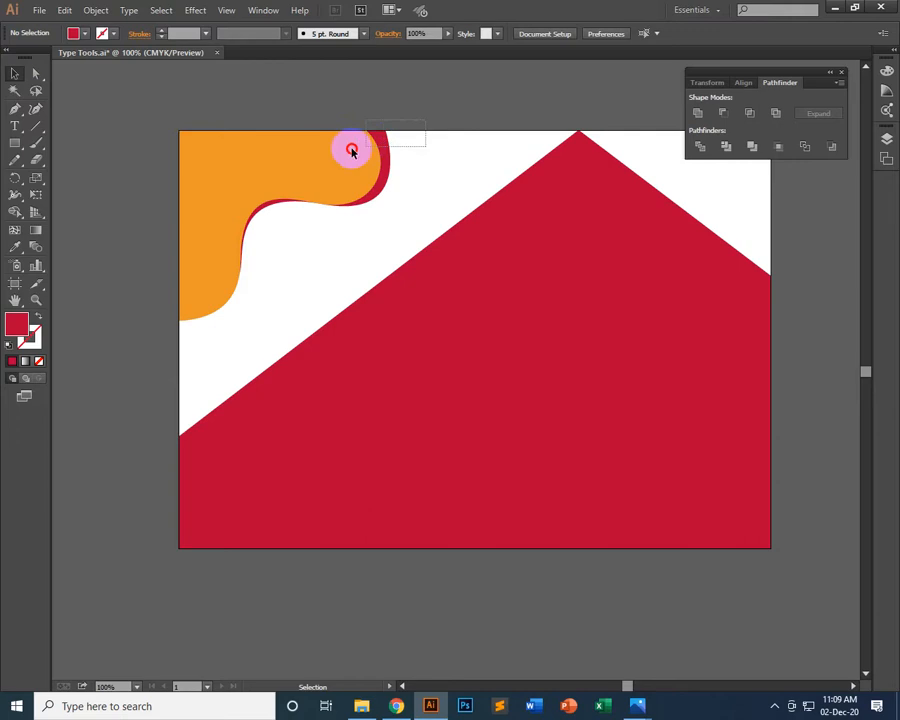
{"action": "left_click", "coordinate": [701, 147]}
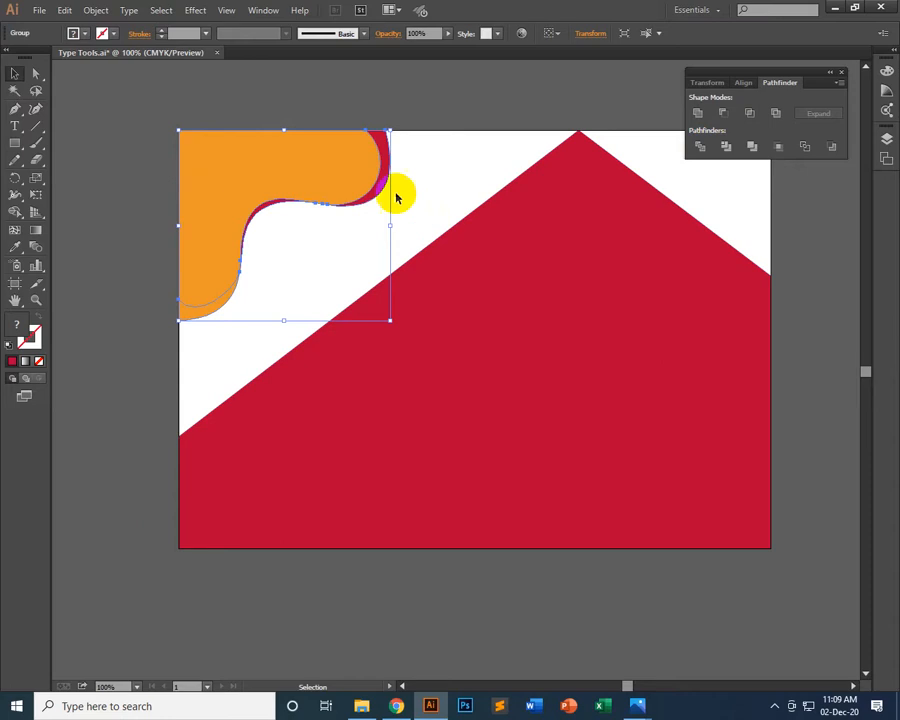
{"action": "right_click", "coordinate": [372, 146]}
{"action": "left_click", "coordinate": [422, 225]}
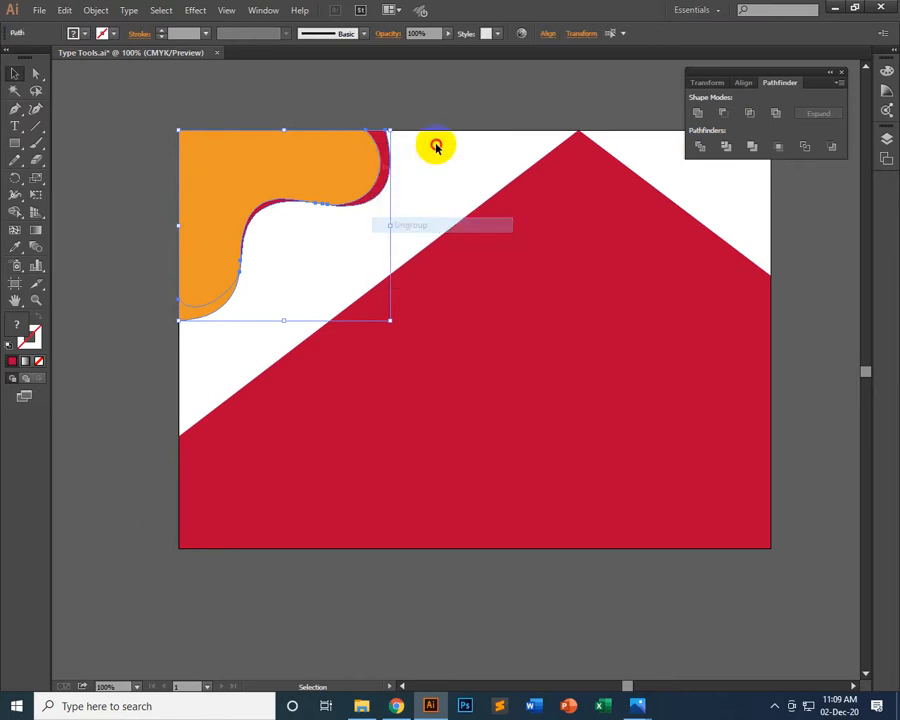
{"action": "left_click", "coordinate": [436, 145]}
Nudge the outer and inner red slivers slightly away from the orange shape to leave a thin white gap
{"action": "left_click", "coordinate": [389, 180]}
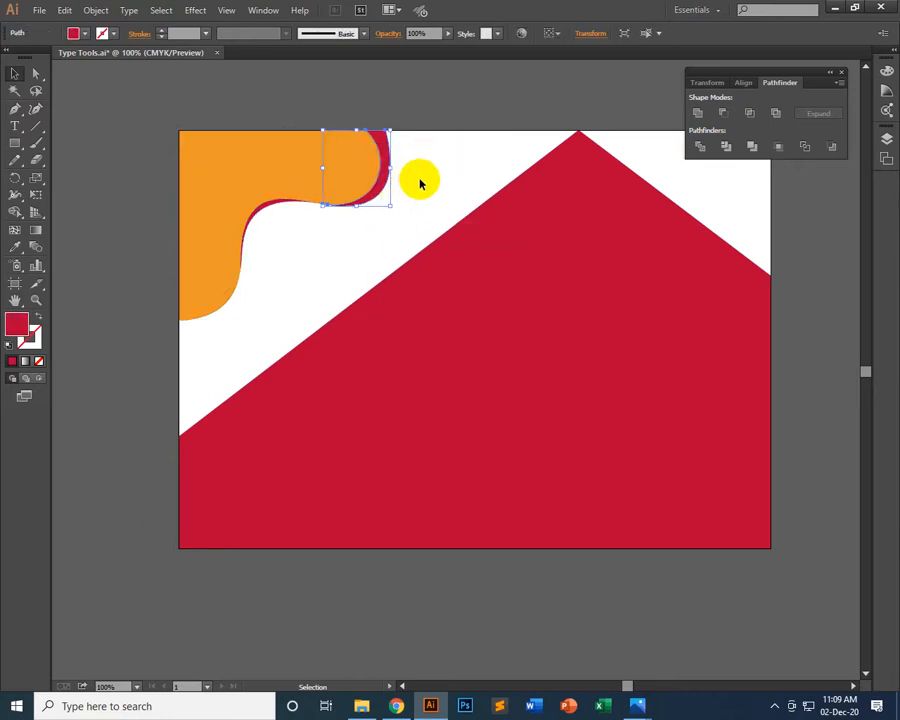
{"action": "left_click", "coordinate": [448, 125]}
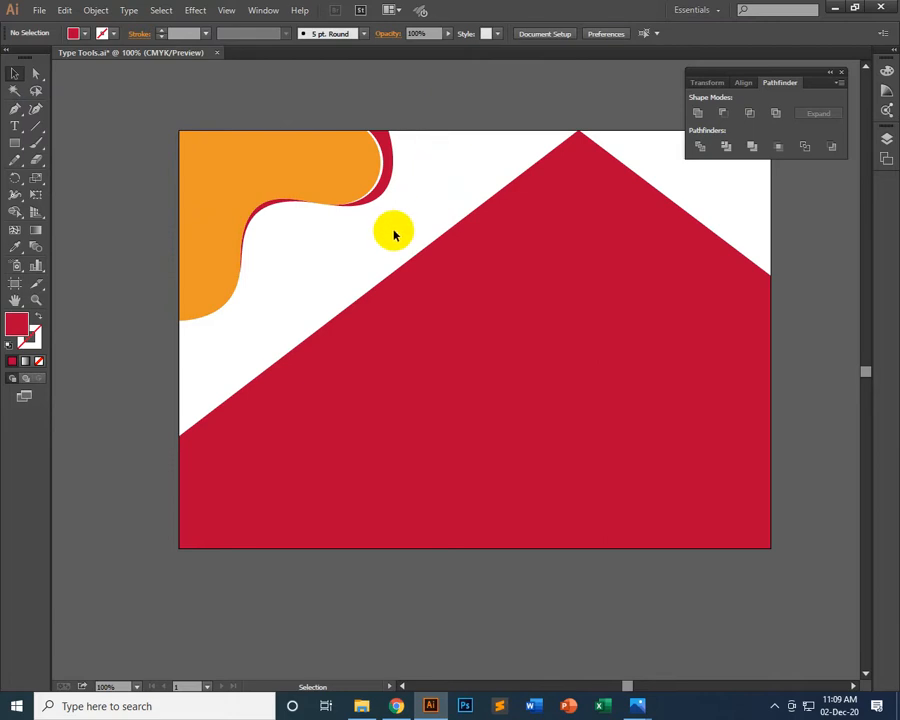
{"action": "left_click", "coordinate": [250, 218]}
{"action": "left_click", "coordinate": [257, 213]}
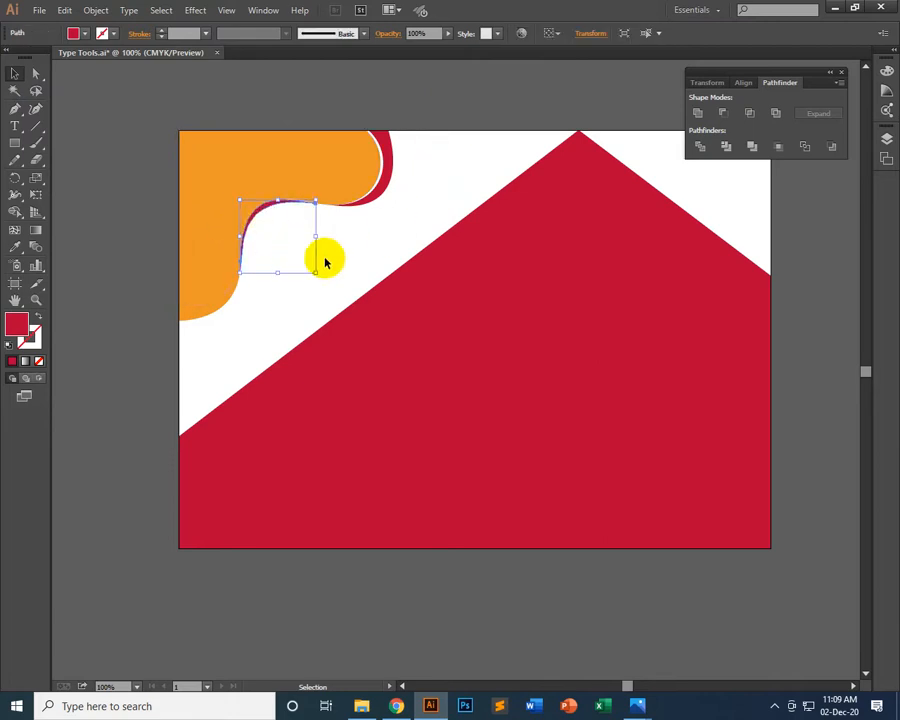
{"action": "left_click", "coordinate": [374, 229]}
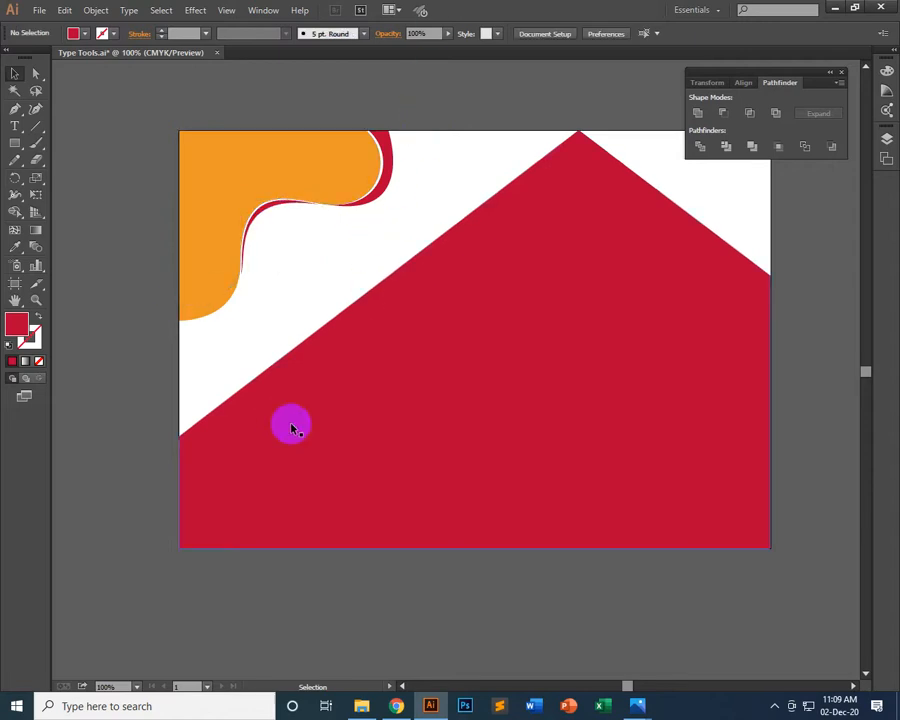
Nudge the lower orange piece slightly down from the main shape and recolour it with the red sliver's fill using the Eyedropper
{"action": "left_click", "coordinate": [205, 313]}
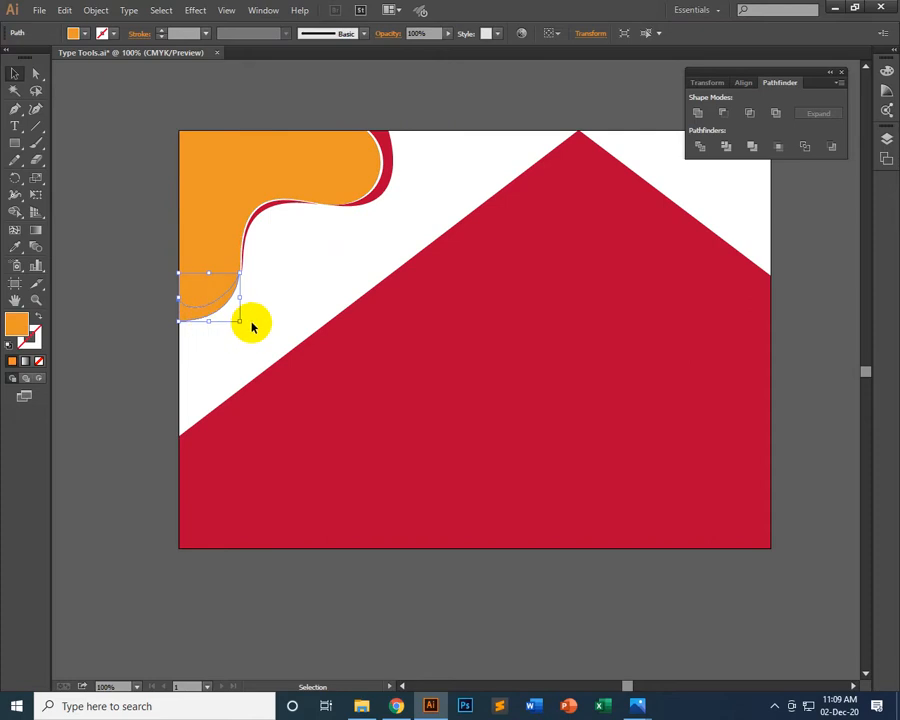
{"action": "left_click", "coordinate": [194, 304]}
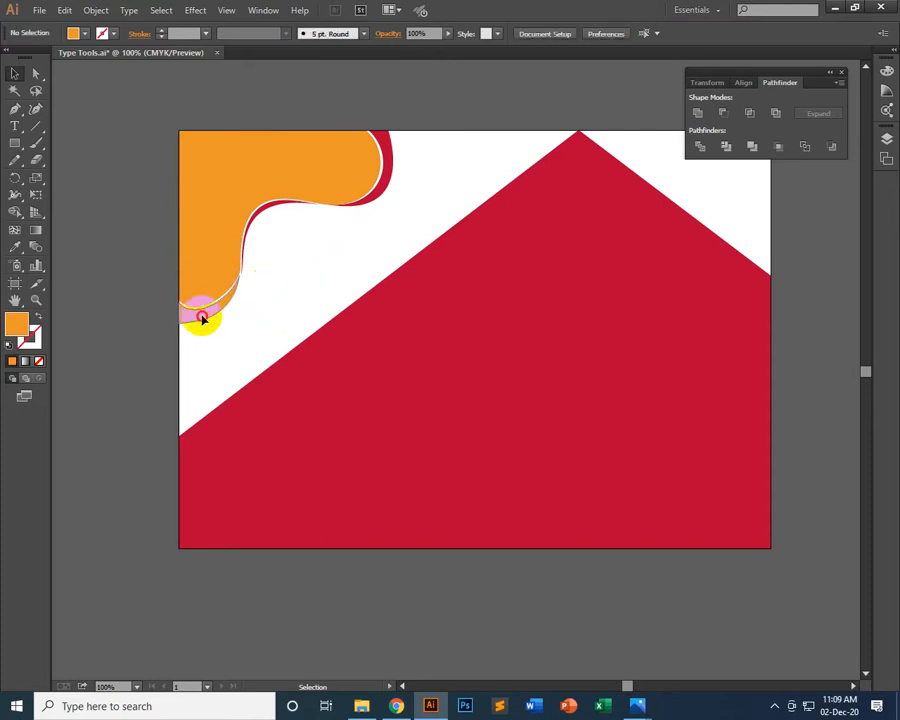
{"action": "left_click", "coordinate": [202, 317]}
{"action": "left_click", "coordinate": [17, 248]}
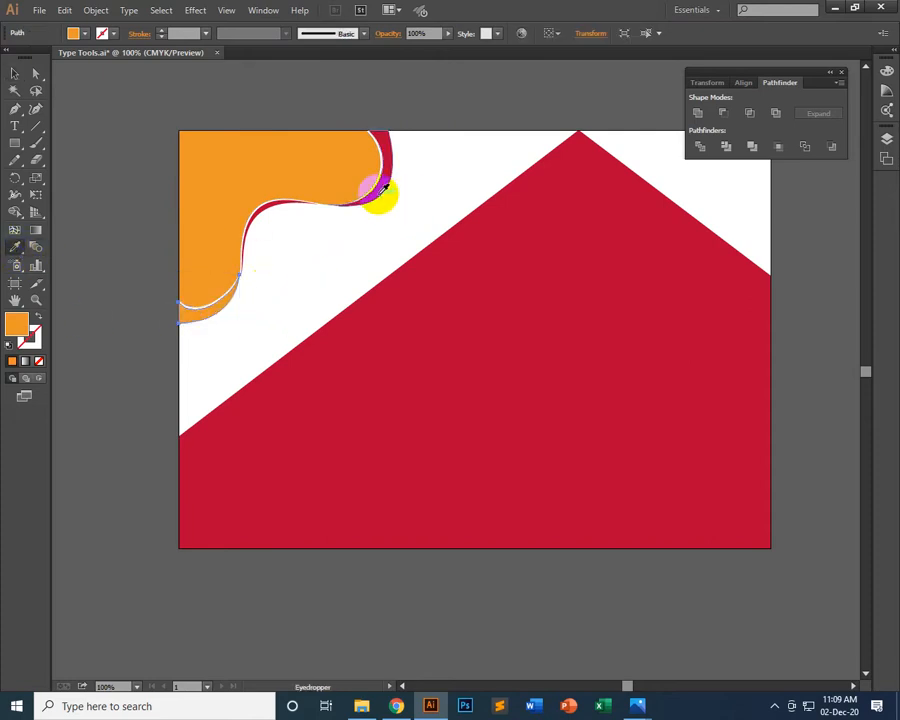
{"action": "left_click", "coordinate": [383, 190]}
{"action": "left_click", "coordinate": [16, 75]}
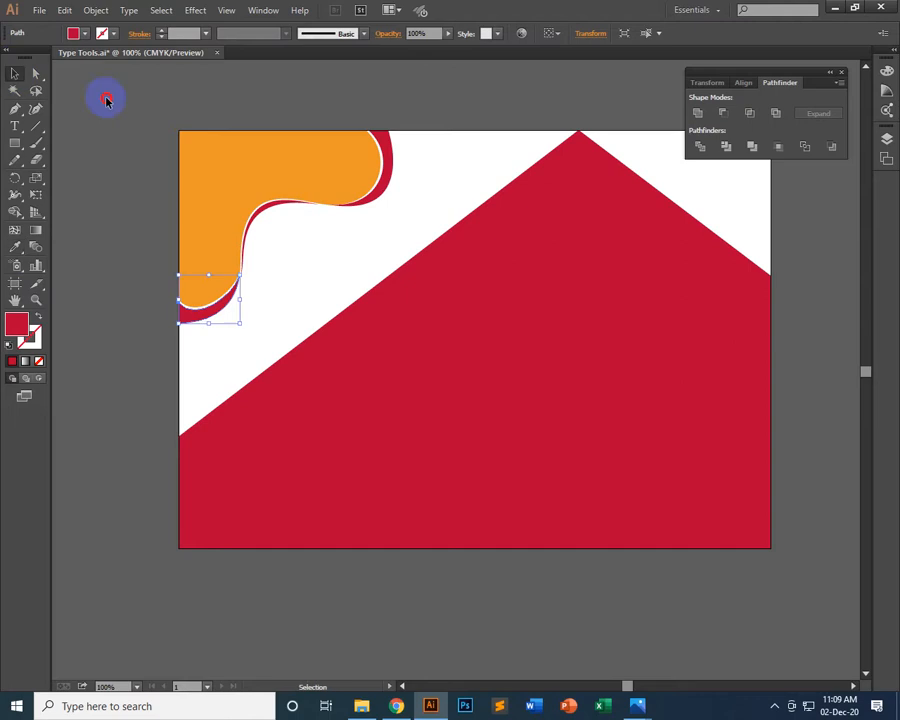
{"action": "left_click", "coordinate": [635, 310]}
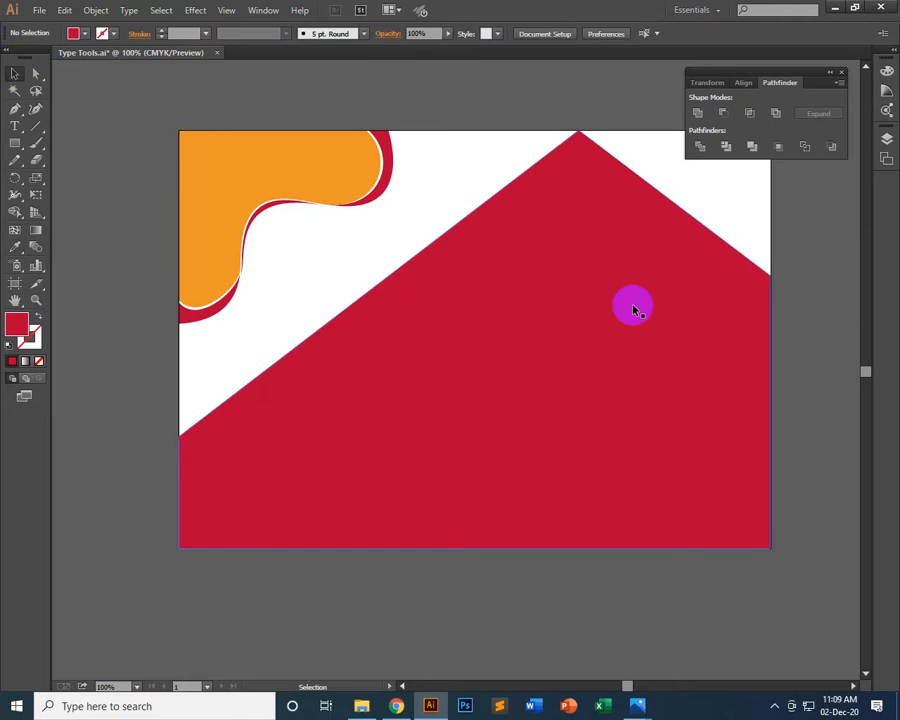
Move the lower red piece back against the orange shape and match its fill to that orange with the Eyedropper
{"action": "left_click", "coordinate": [226, 310]}
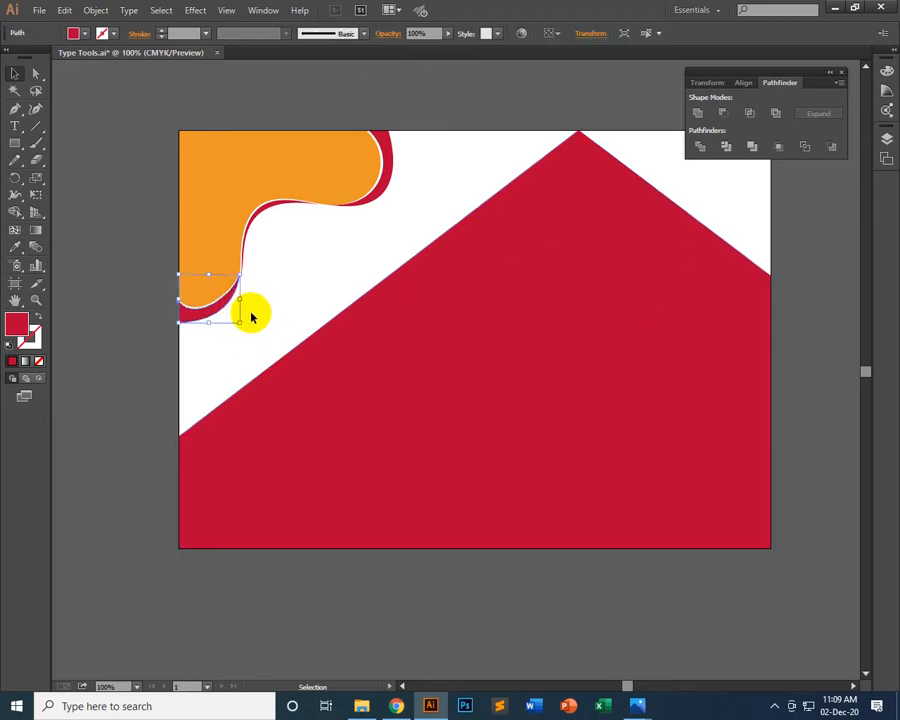
{"action": "left_click", "coordinate": [300, 268]}
{"action": "left_click", "coordinate": [232, 310]}
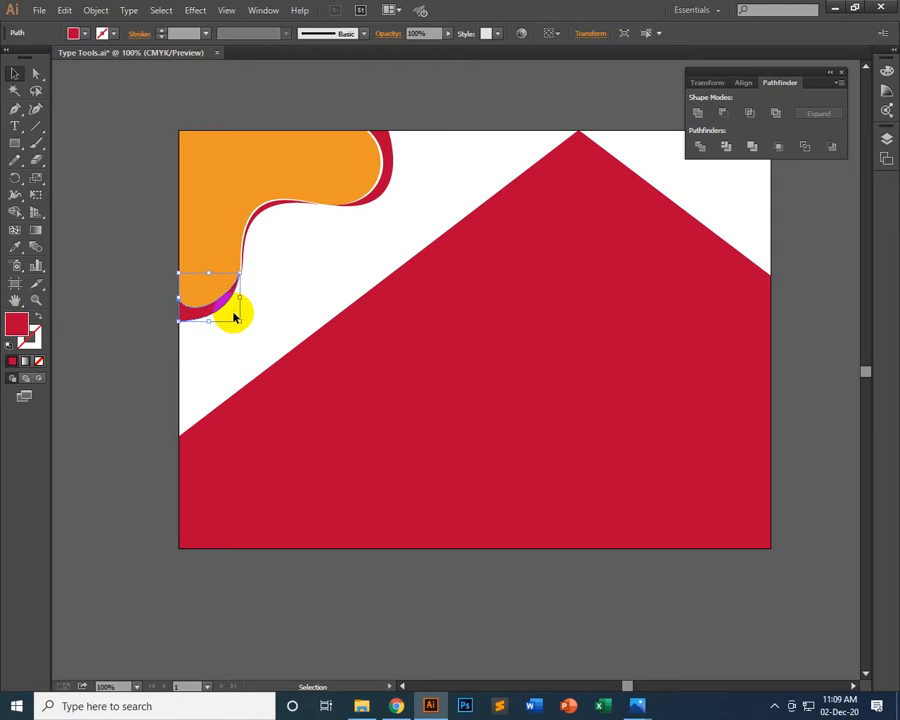
{"action": "left_click", "coordinate": [15, 246]}
{"action": "left_click", "coordinate": [255, 176]}
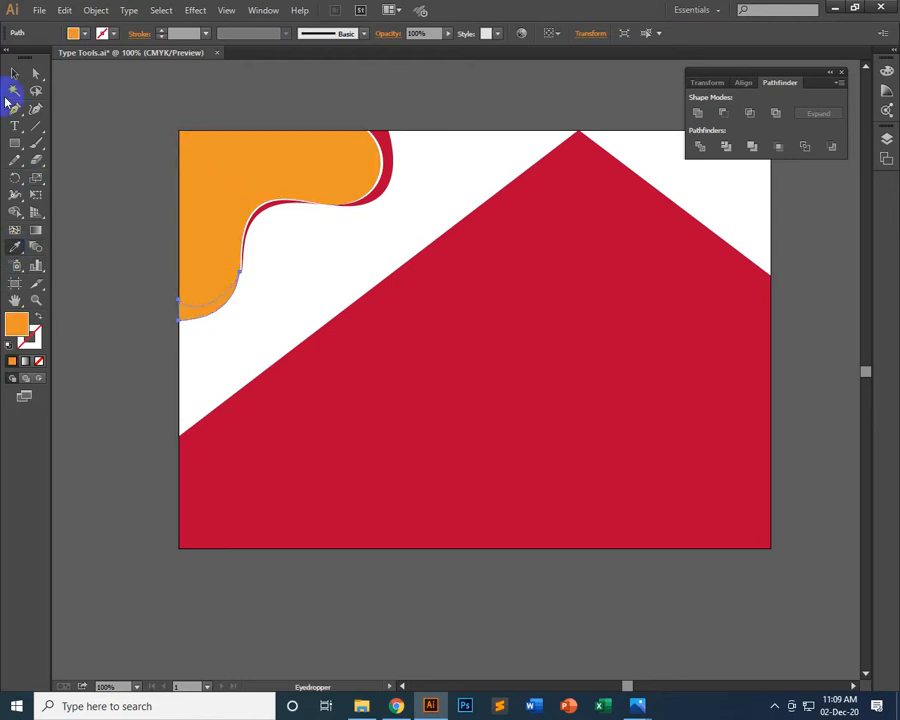
Deselect the artwork, switch to Chrome and review the curve design reference images and their related images in the open tabs
{"action": "left_click", "coordinate": [14, 73]}
{"action": "left_click", "coordinate": [147, 115]}
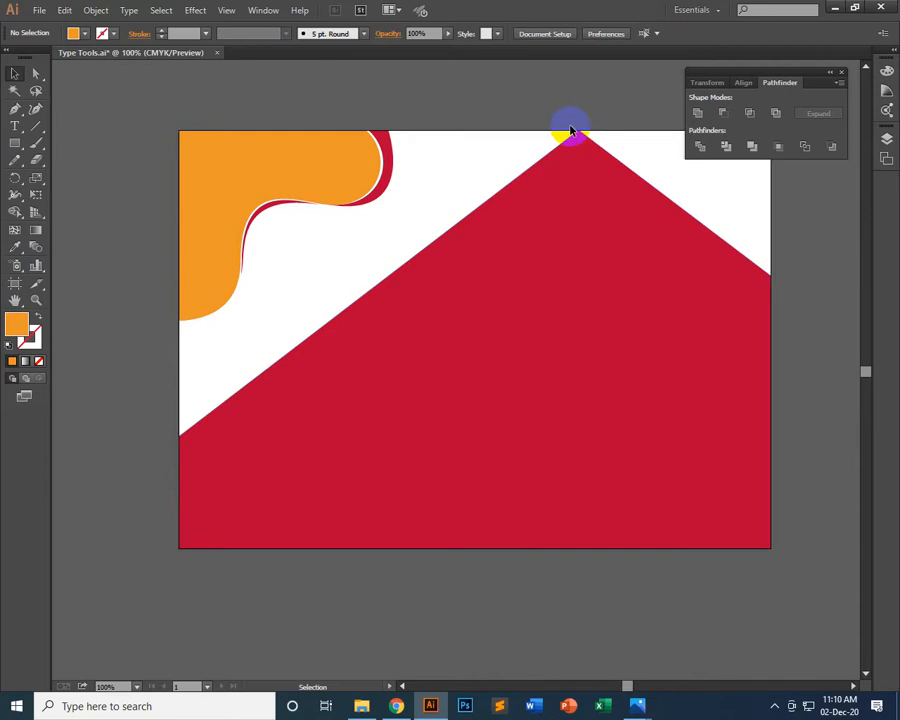
{"action": "left_click", "coordinate": [641, 706]}
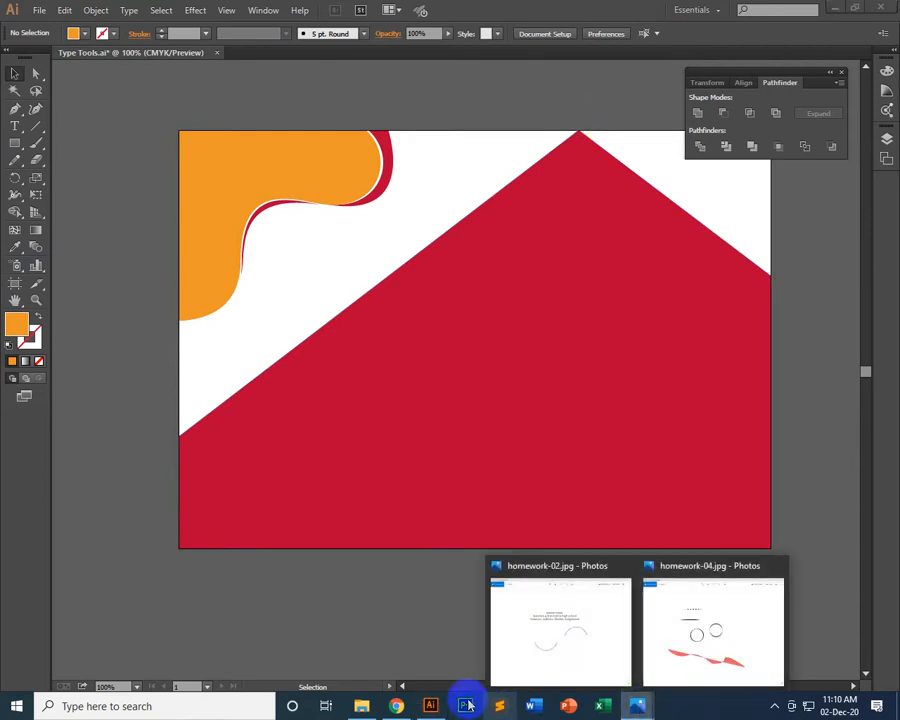
{"action": "left_click", "coordinate": [396, 706]}
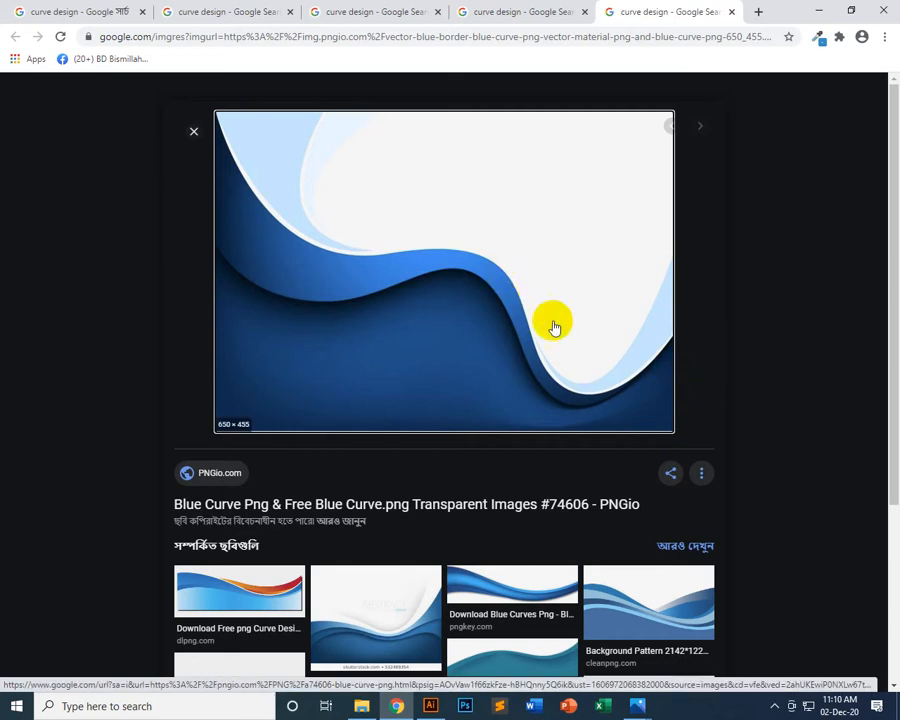
{"action": "left_click", "coordinate": [537, 360]}
{"action": "scroll", "coordinate": [508, 400], "scroll_direction": "down", "scroll_amount": 3}
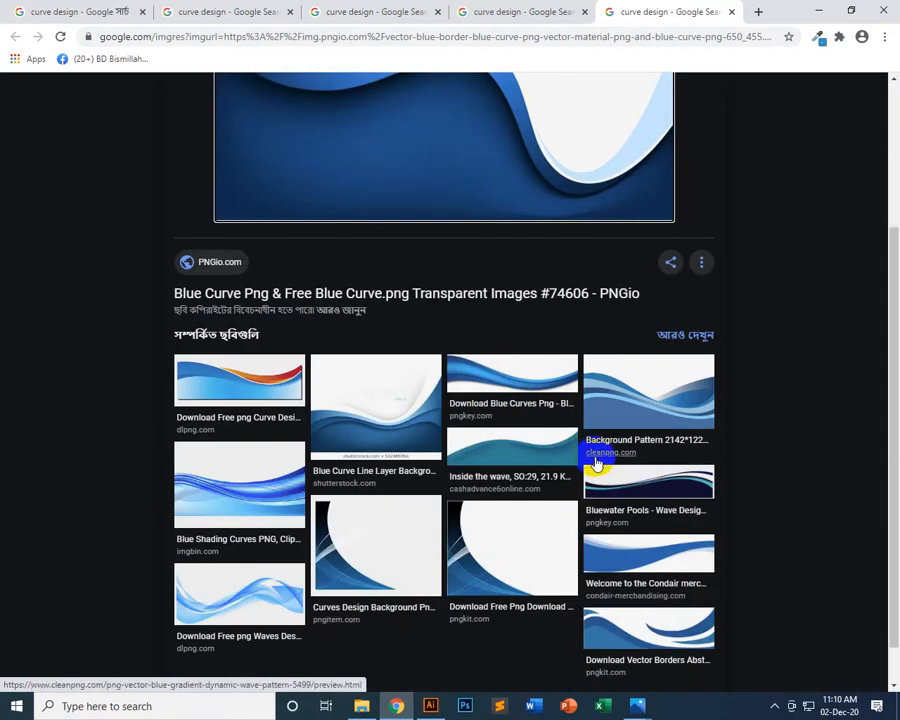
{"action": "scroll", "coordinate": [600, 537], "scroll_direction": "up", "scroll_amount": 3}
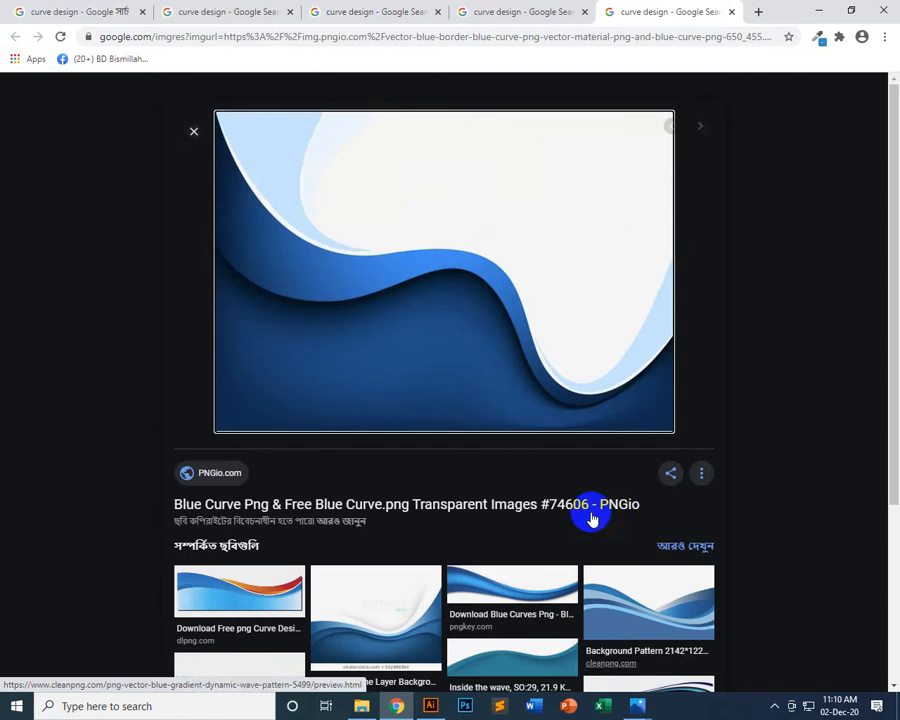
{"action": "left_click", "coordinate": [518, 10]}
{"action": "left_click", "coordinate": [650, 10]}
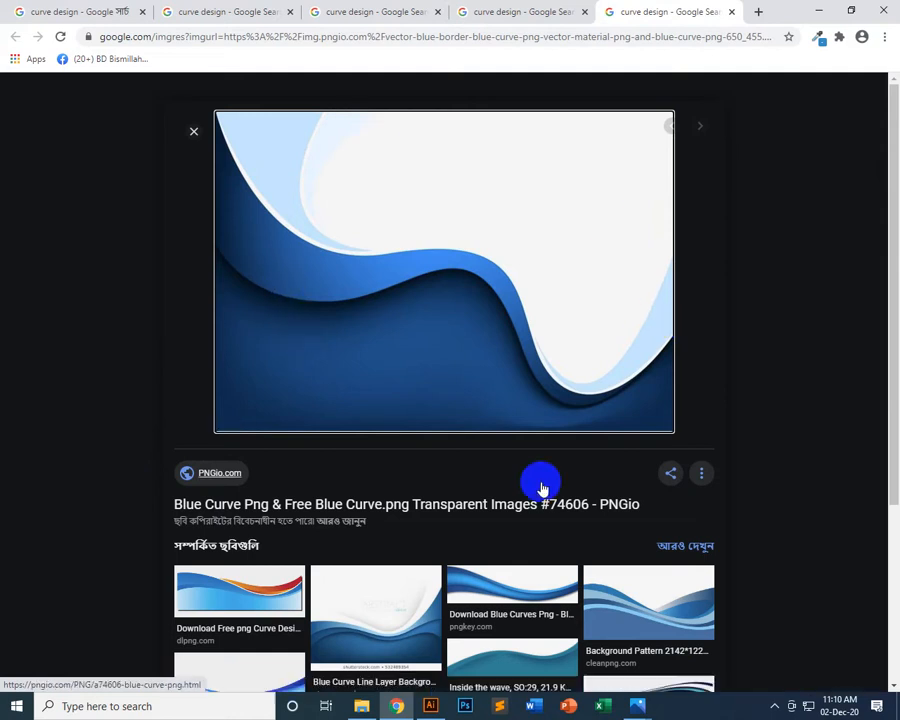
{"action": "left_click", "coordinate": [456, 10]}
{"action": "left_click", "coordinate": [341, 7]}
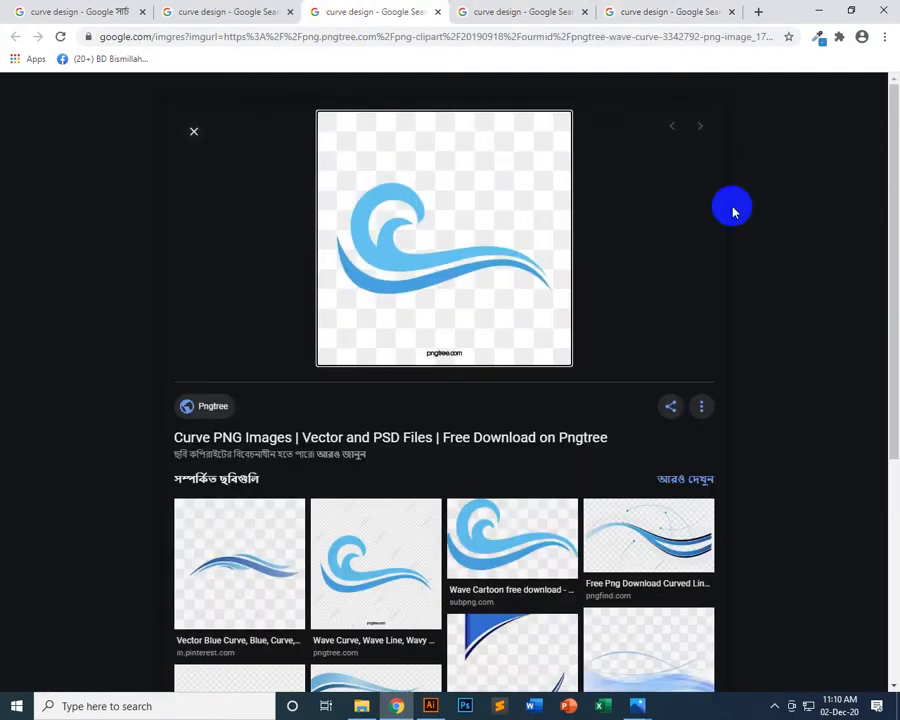
{"action": "scroll", "coordinate": [6, 514], "scroll_direction": "down", "scroll_amount": 5}
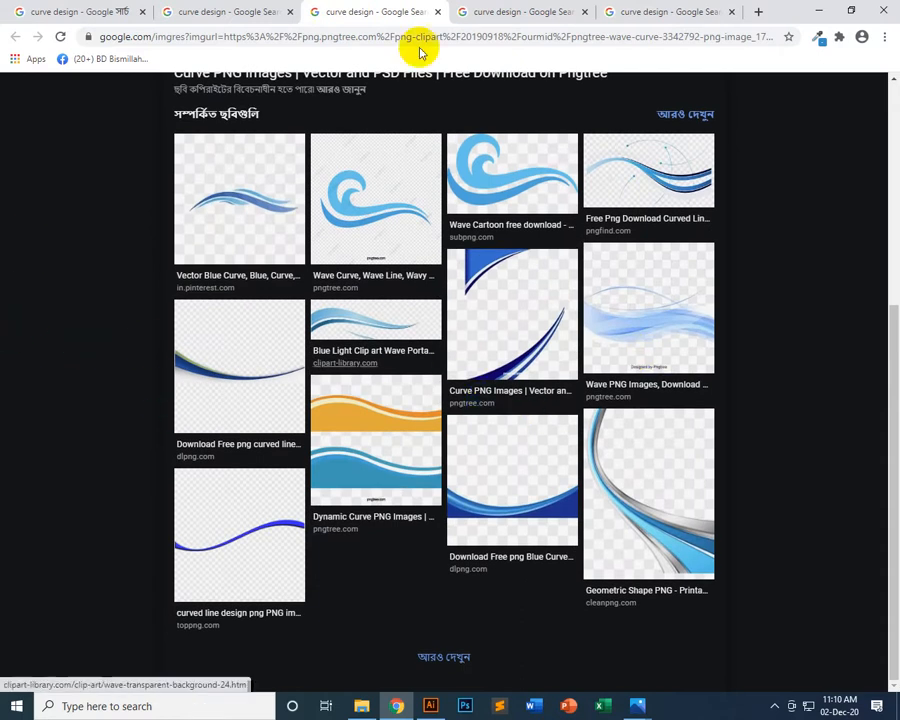
{"action": "left_click", "coordinate": [242, 11]}
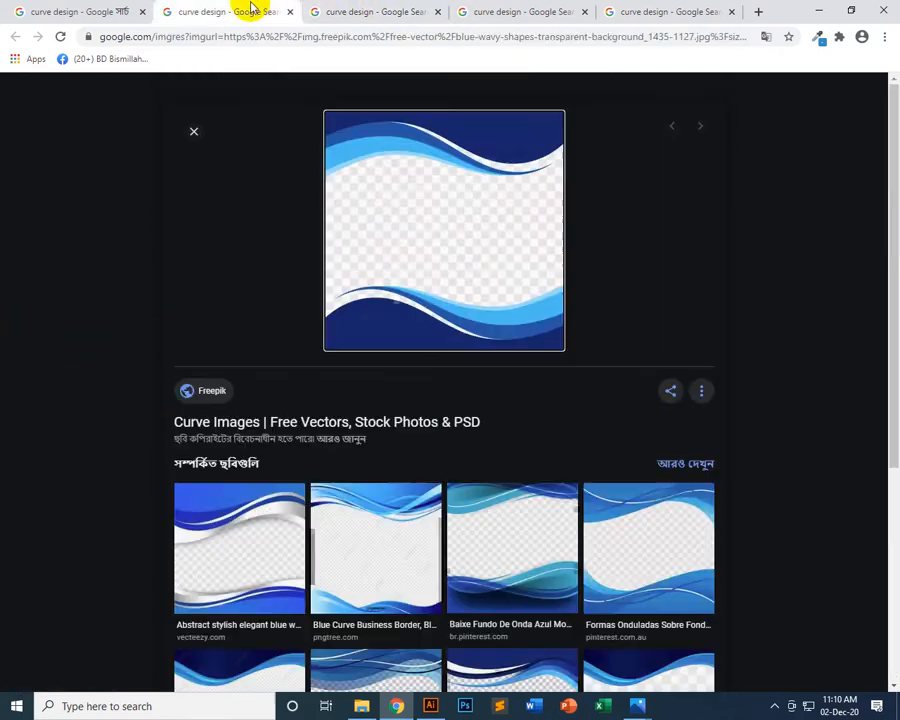
{"action": "scroll", "coordinate": [16, 597], "scroll_direction": "down", "scroll_amount": 2}
{"action": "scroll", "coordinate": [52, 568], "scroll_direction": "up", "scroll_amount": 2}
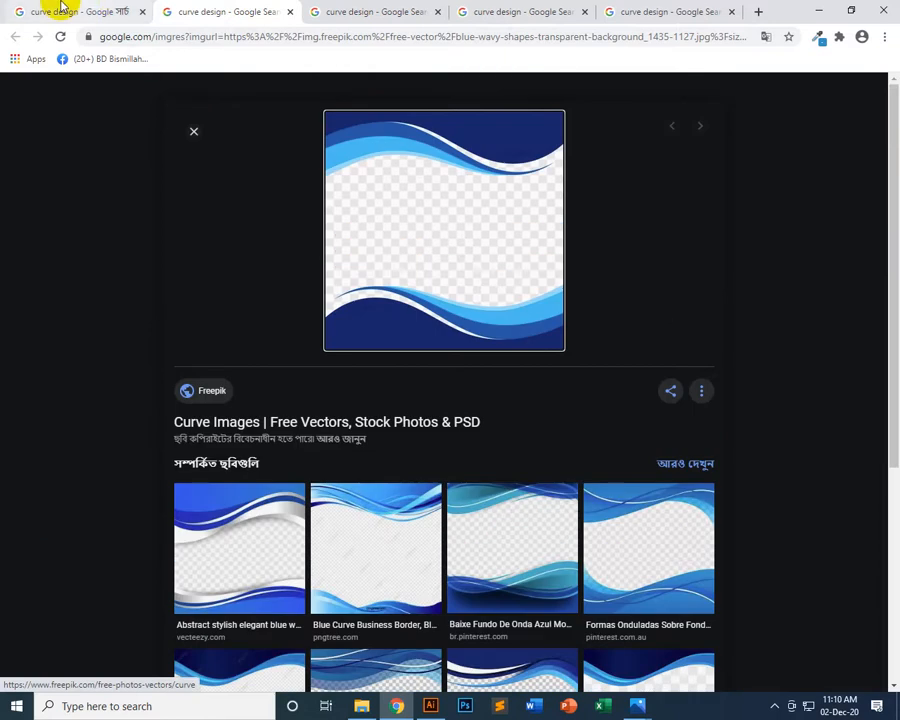
Browse further through the curve design image results and open the black curved line clipart from clipartmax.com in a new tab
{"action": "left_click", "coordinate": [64, 12]}
{"action": "scroll", "coordinate": [882, 624], "scroll_direction": "down", "scroll_amount": 10}
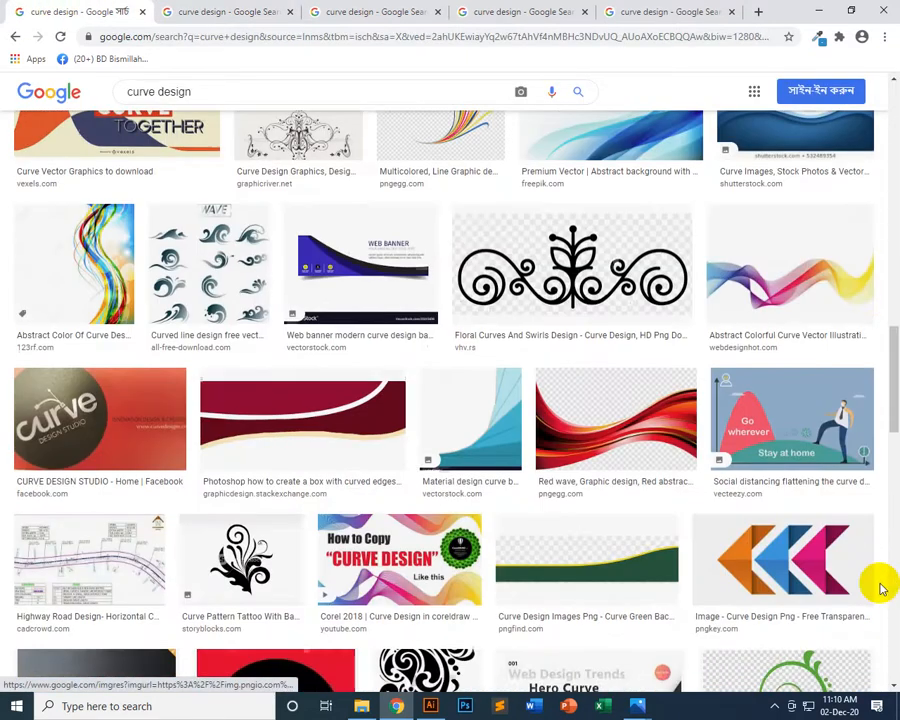
{"action": "scroll", "coordinate": [882, 588], "scroll_direction": "down", "scroll_amount": 8}
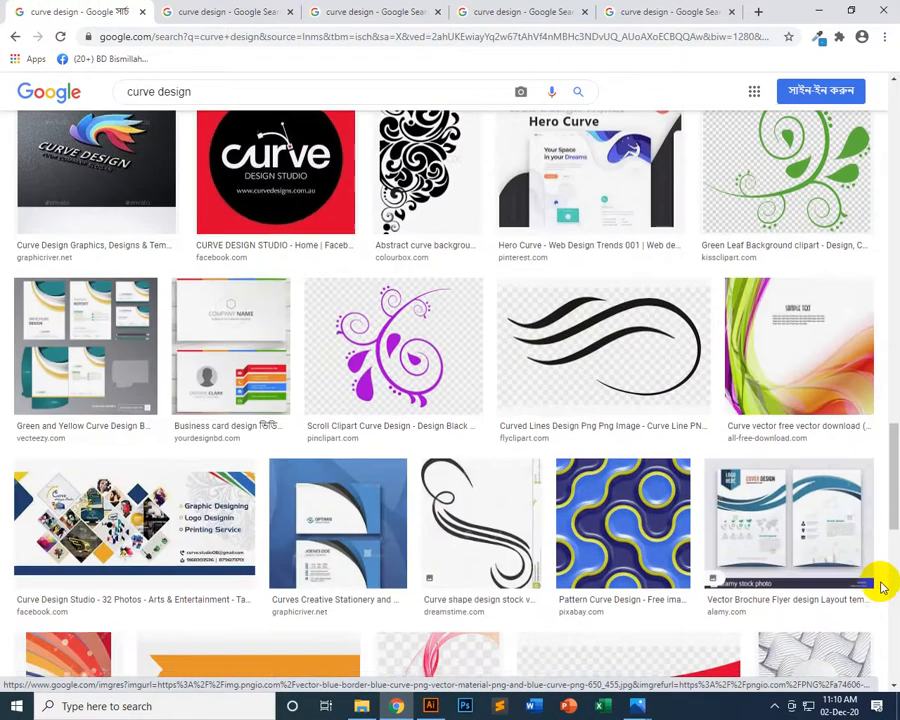
{"action": "scroll", "coordinate": [882, 588], "scroll_direction": "down", "scroll_amount": 7}
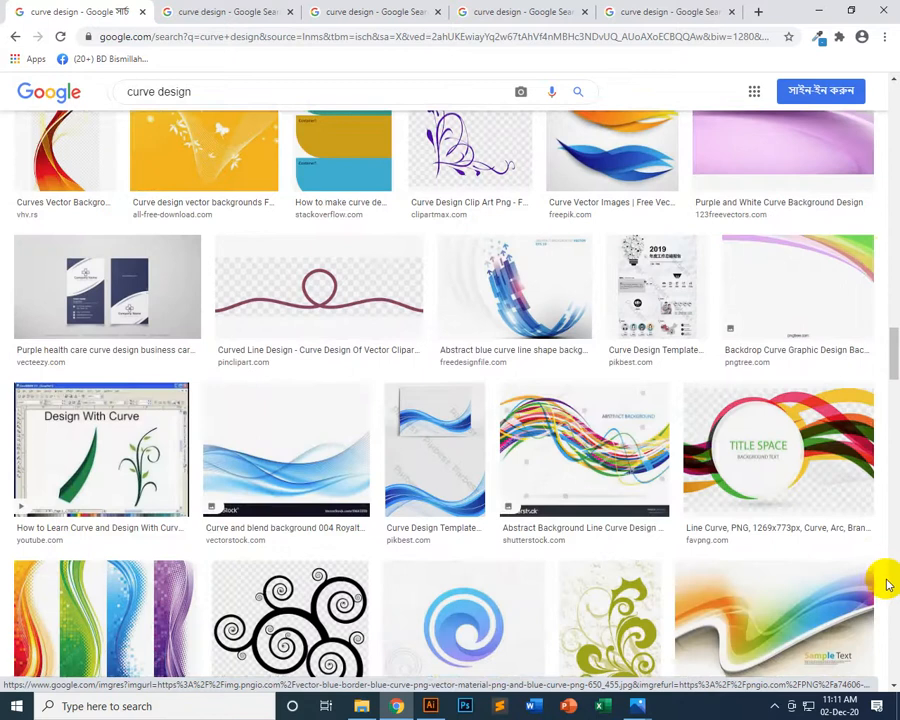
{"action": "scroll", "coordinate": [889, 581], "scroll_direction": "down", "scroll_amount": 5}
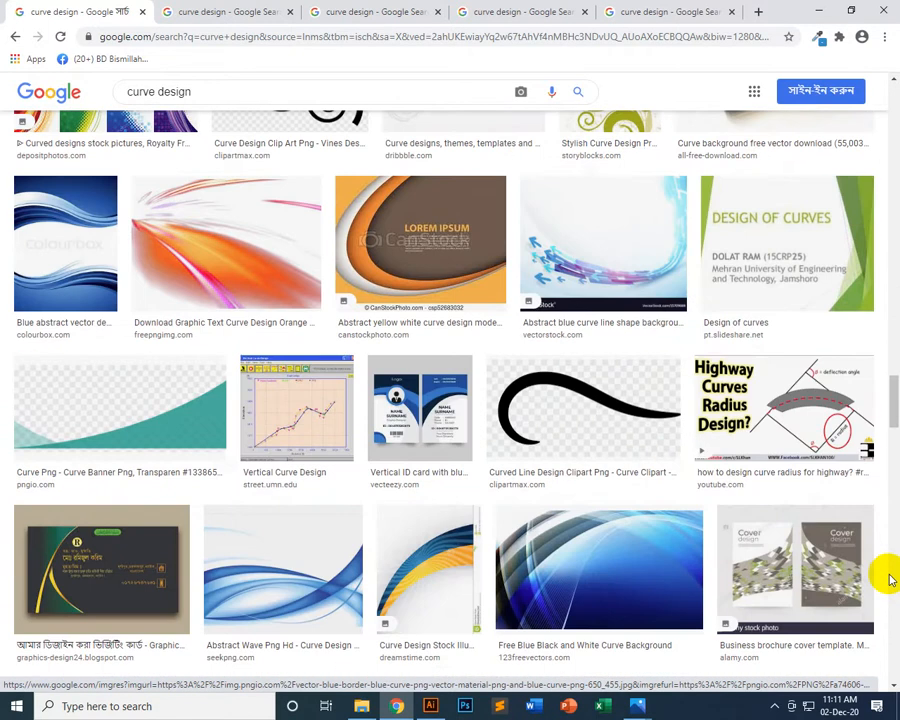
{"action": "scroll", "coordinate": [892, 578], "scroll_direction": "down", "scroll_amount": 2}
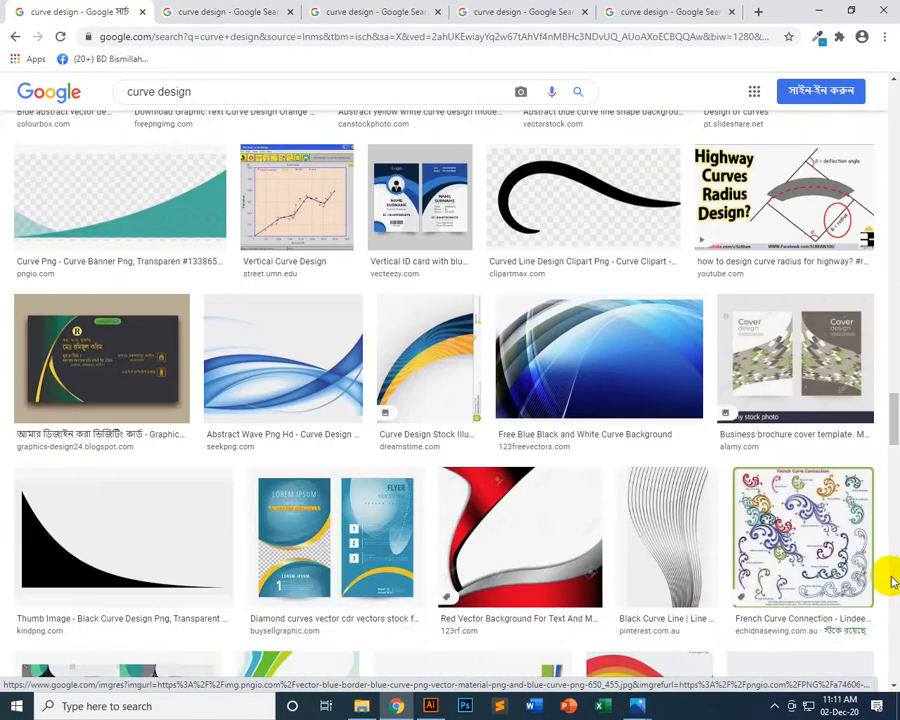
{"action": "right_click", "coordinate": [586, 170]}
{"action": "left_click", "coordinate": [602, 180]}
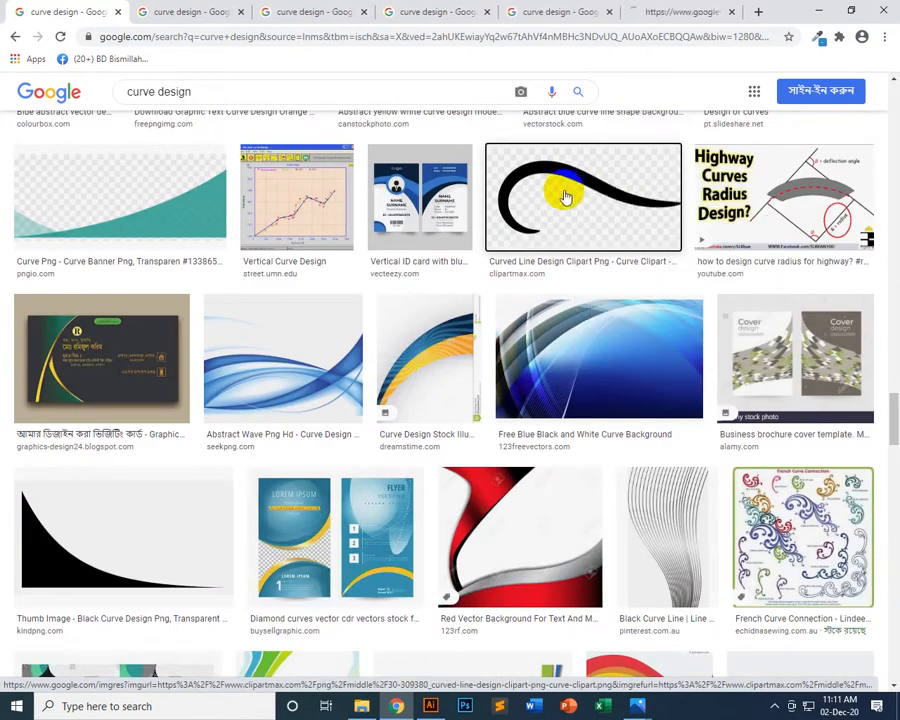
{"action": "left_click", "coordinate": [672, 11]}
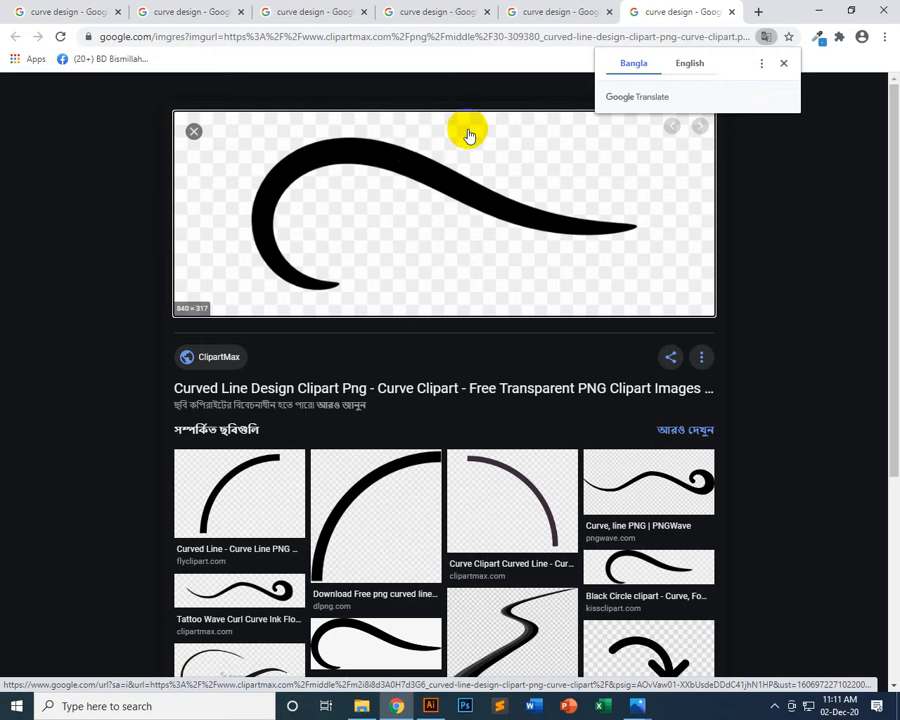
Save the black curved line clipart image into the Class_5 folder and return to its page in the browser
{"action": "left_click", "coordinate": [428, 390]}
{"action": "scroll", "coordinate": [440, 660], "scroll_direction": "down", "scroll_amount": 1}
{"action": "left_click_drag", "start_coordinate": [401, 690], "coordinate": [365, 500]}
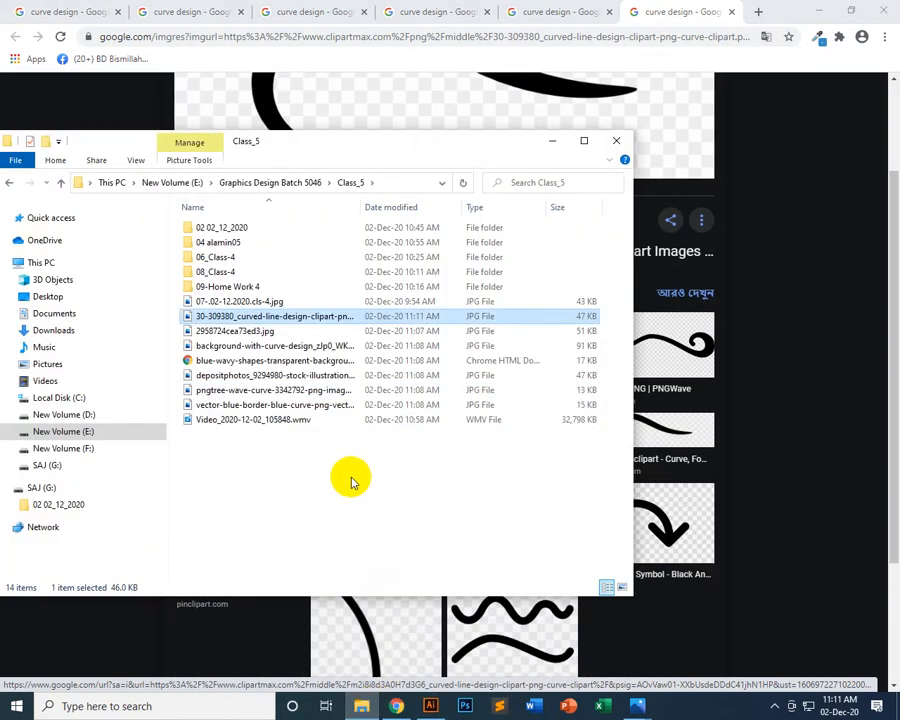
{"action": "left_click", "coordinate": [820, 276]}
{"action": "scroll", "coordinate": [830, 585], "scroll_direction": "up", "scroll_amount": 2}
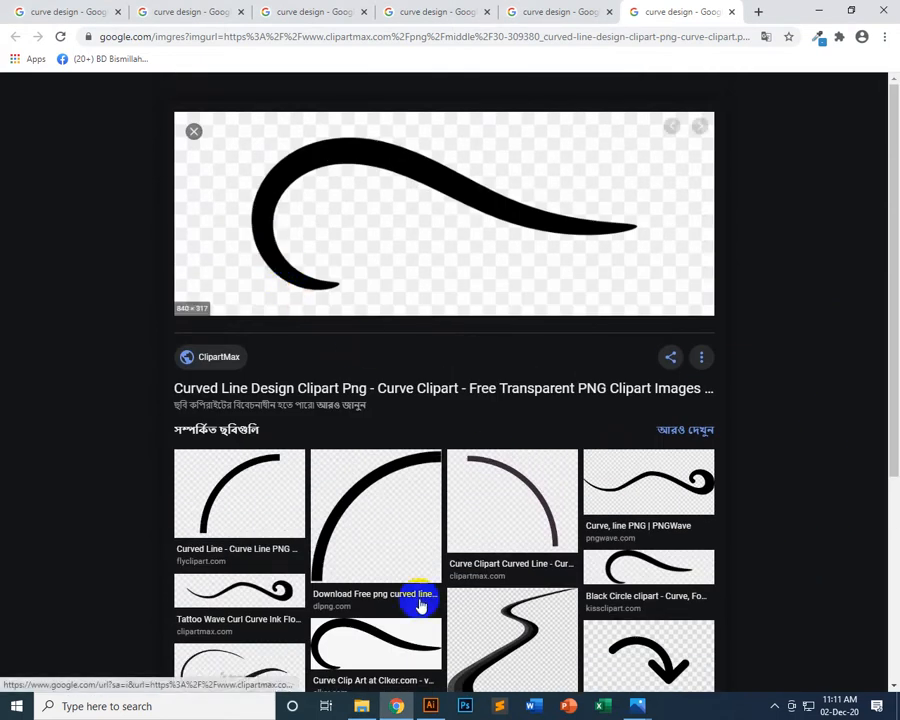
Switch to Illustrator, draw an orange rectangle covering the whole artboard and send it to the back
{"action": "left_click", "coordinate": [430, 705]}
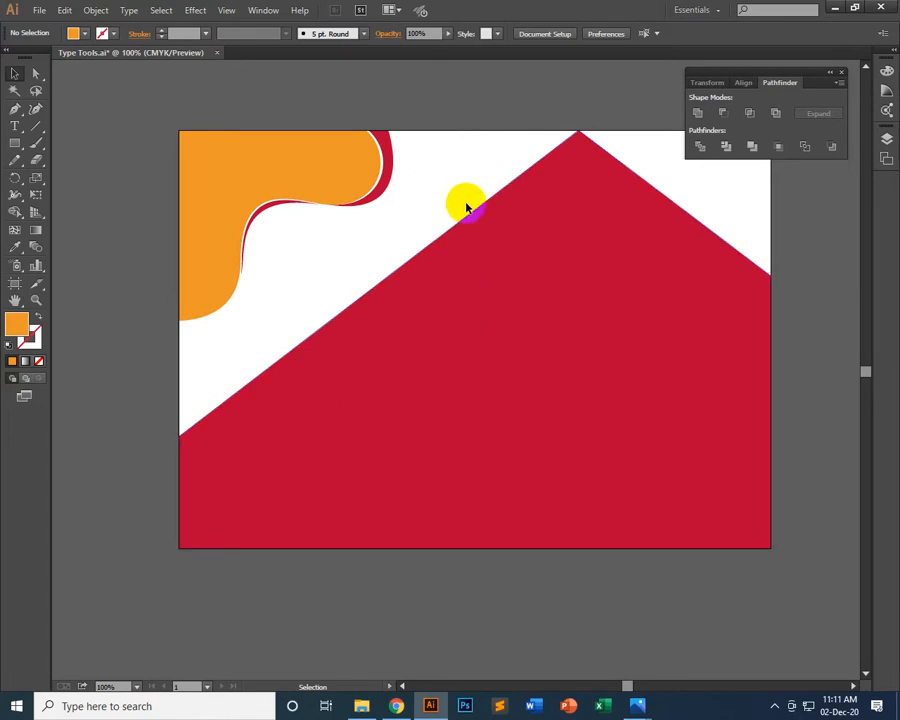
{"action": "left_click", "coordinate": [16, 145]}
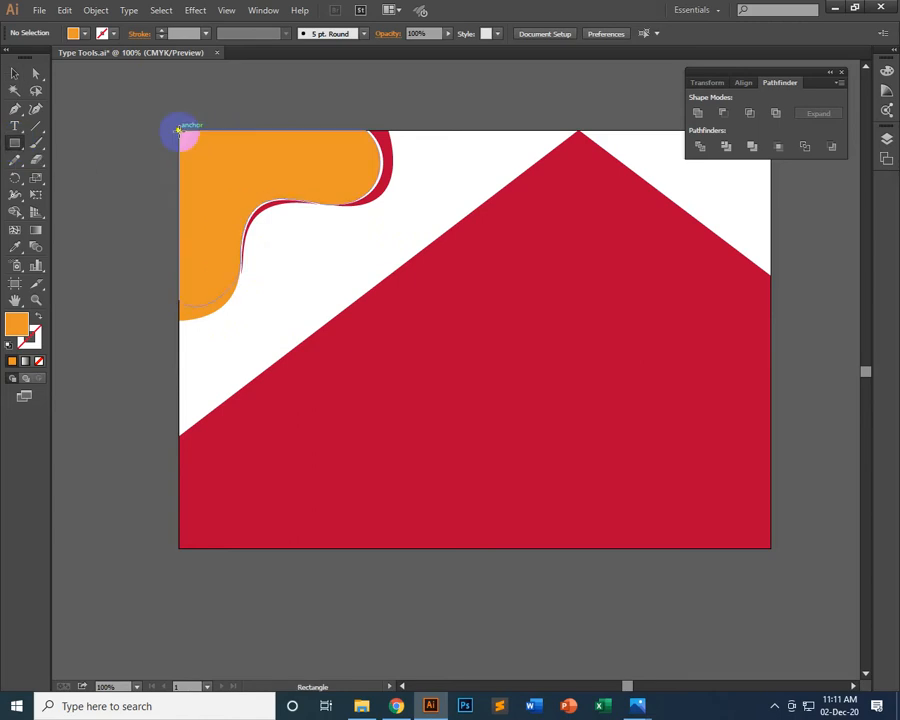
{"action": "left_click_drag", "start_coordinate": [178, 130], "coordinate": [770, 548]}
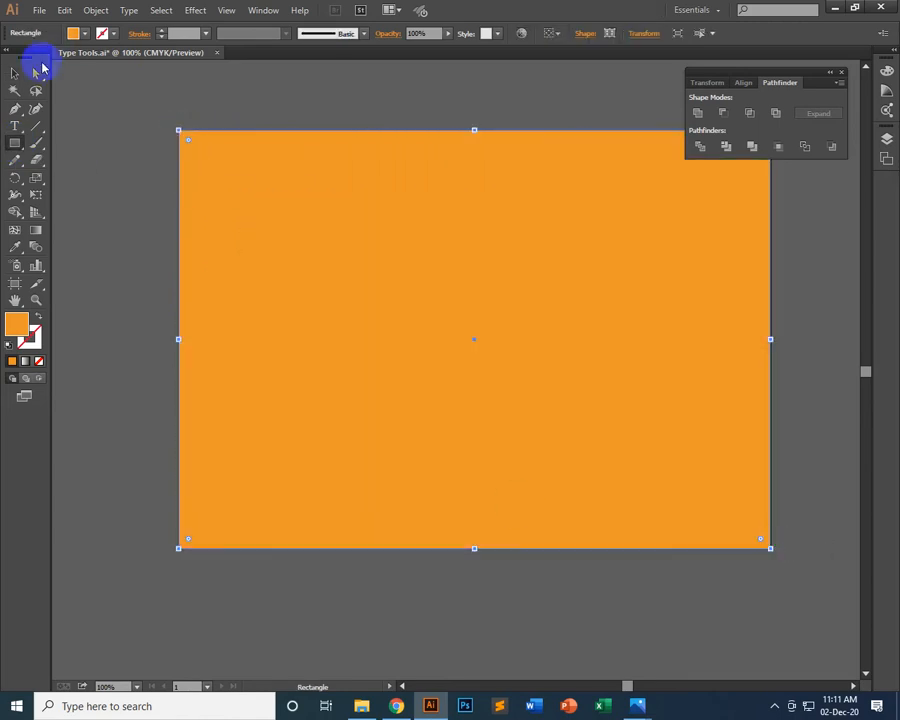
{"action": "left_click", "coordinate": [14, 75]}
{"action": "right_click", "coordinate": [344, 171]}
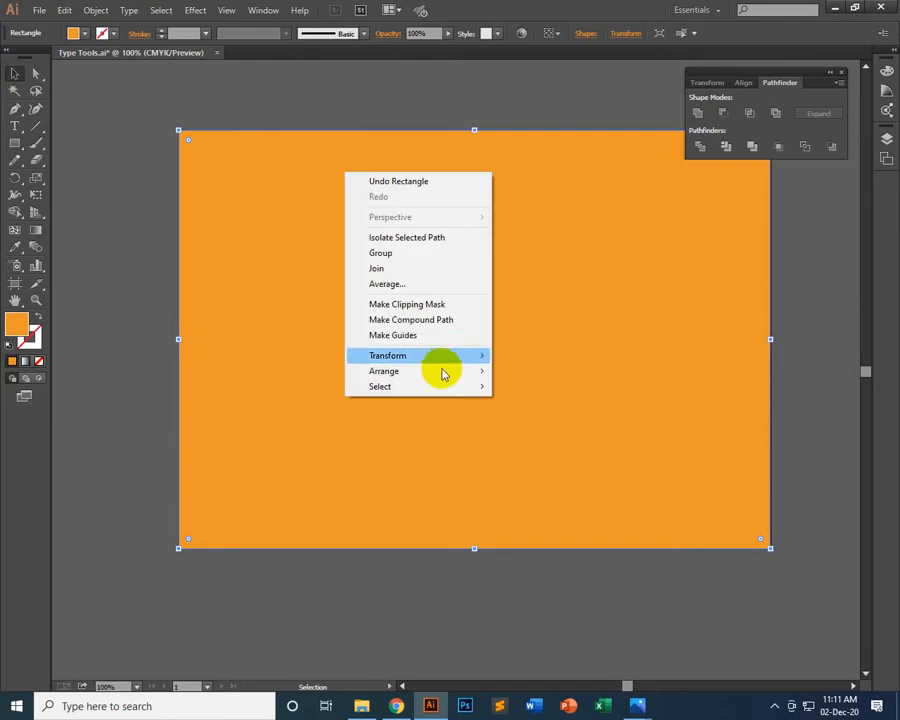
{"action": "mouse_move", "coordinate": [478, 371]}
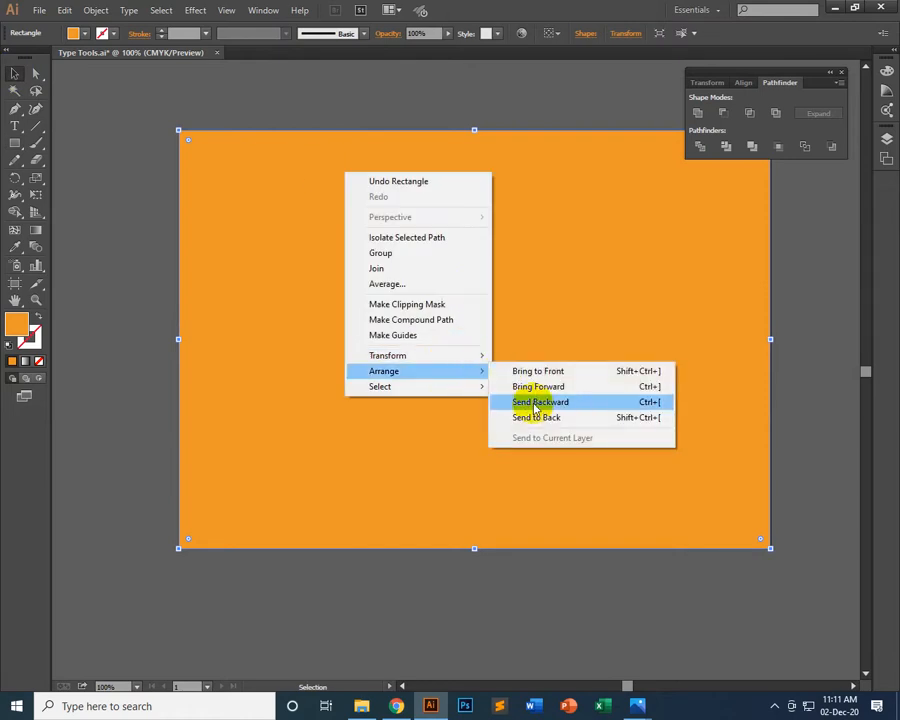
{"action": "left_click", "coordinate": [540, 418]}
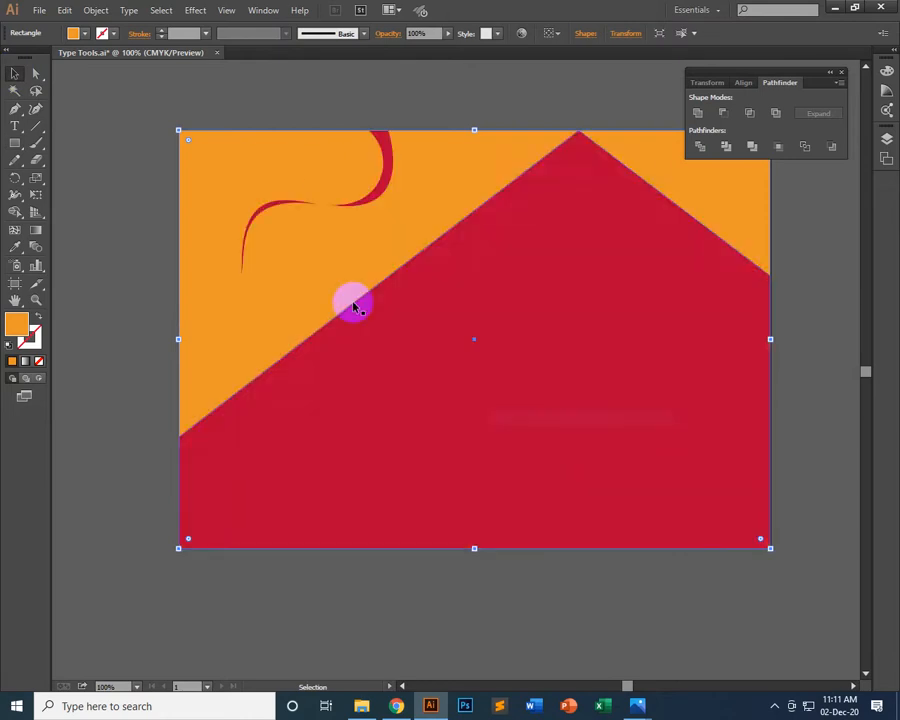
Try several grey and blue swatches as the background rectangle's fill, ending with the lightest grey
{"action": "left_click", "coordinate": [86, 35]}
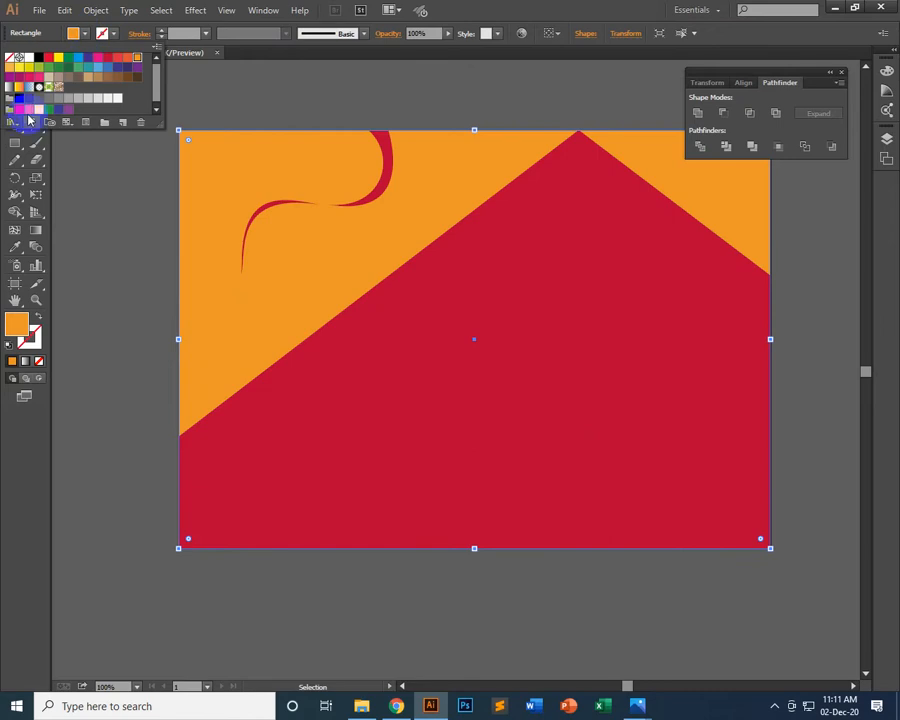
{"action": "left_click", "coordinate": [31, 100]}
{"action": "left_click", "coordinate": [50, 100]}
{"action": "left_click", "coordinate": [79, 100]}
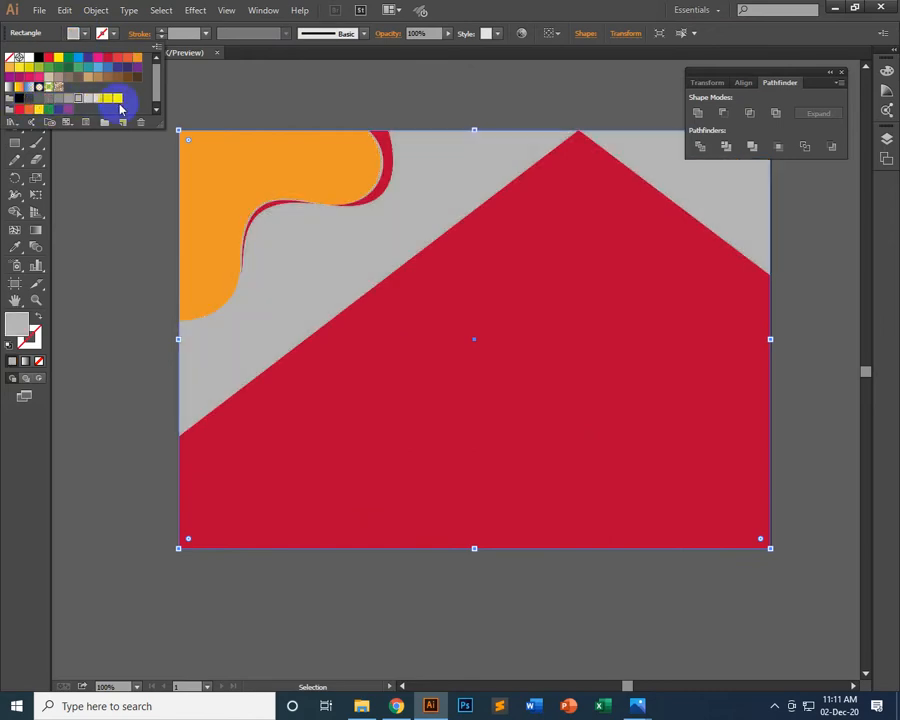
{"action": "left_click", "coordinate": [108, 99]}
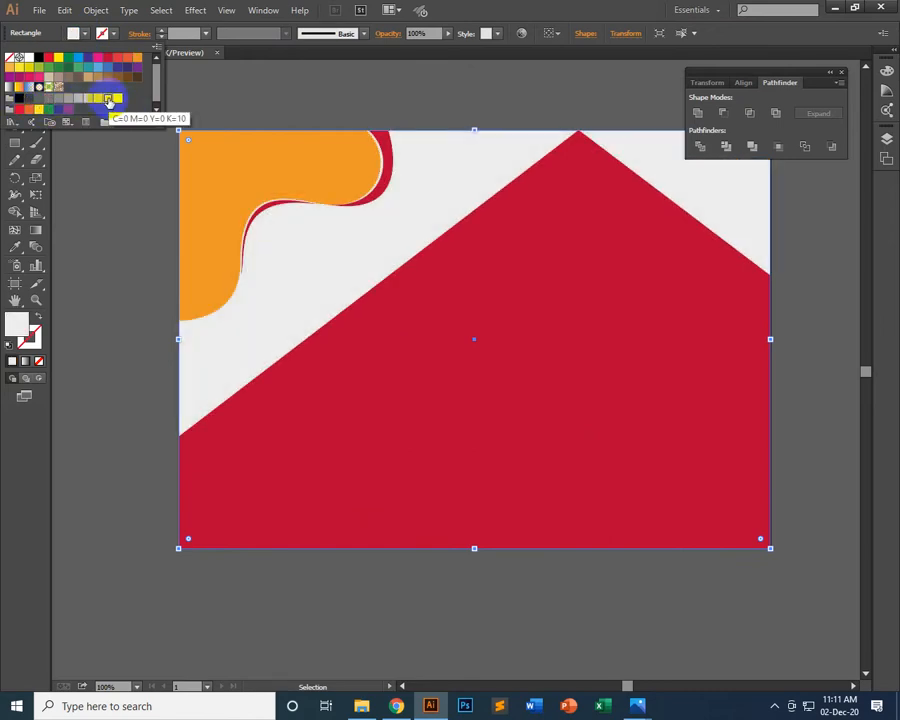
{"action": "left_click", "coordinate": [99, 103]}
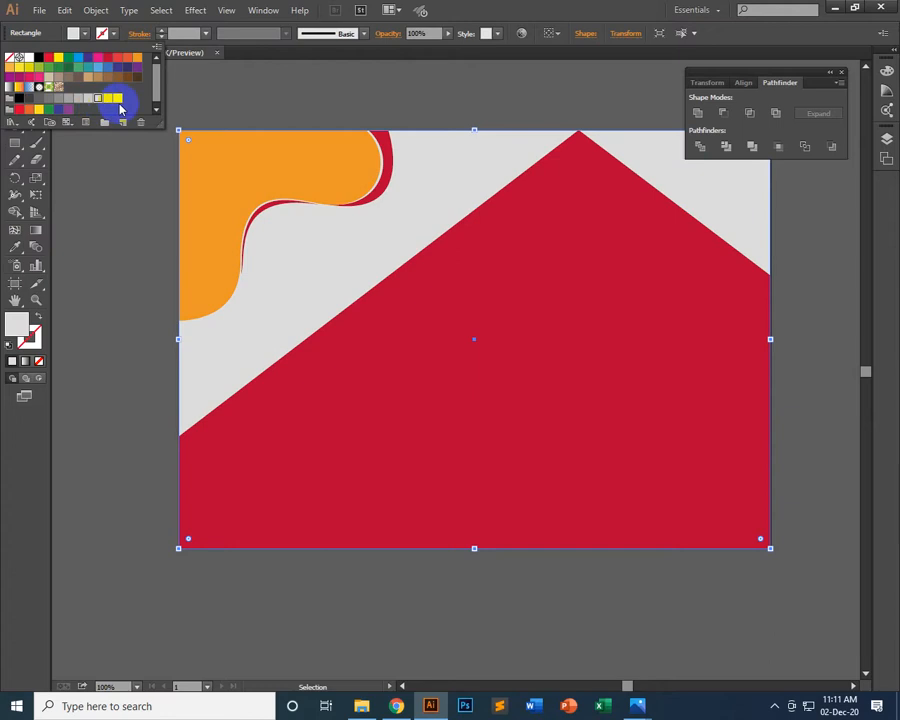
{"action": "left_click", "coordinate": [80, 58]}
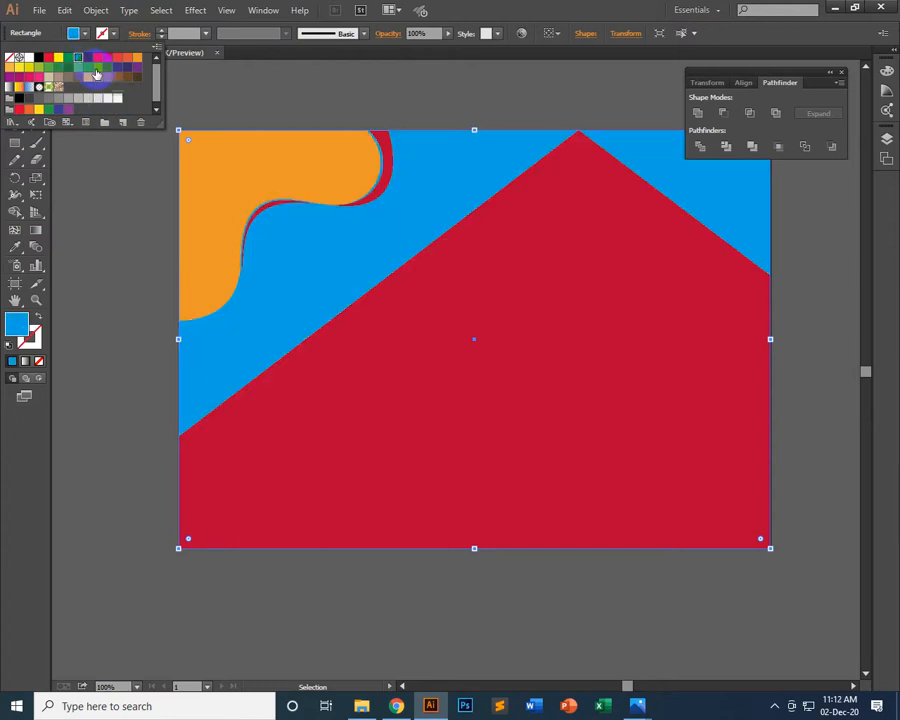
{"action": "left_click", "coordinate": [97, 69]}
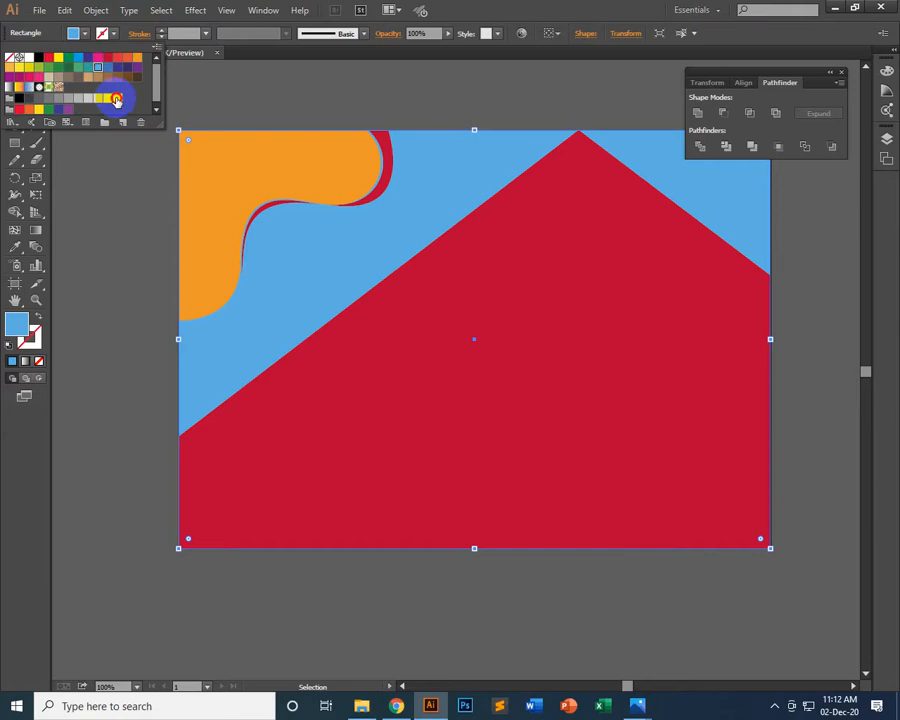
{"action": "left_click", "coordinate": [117, 100]}
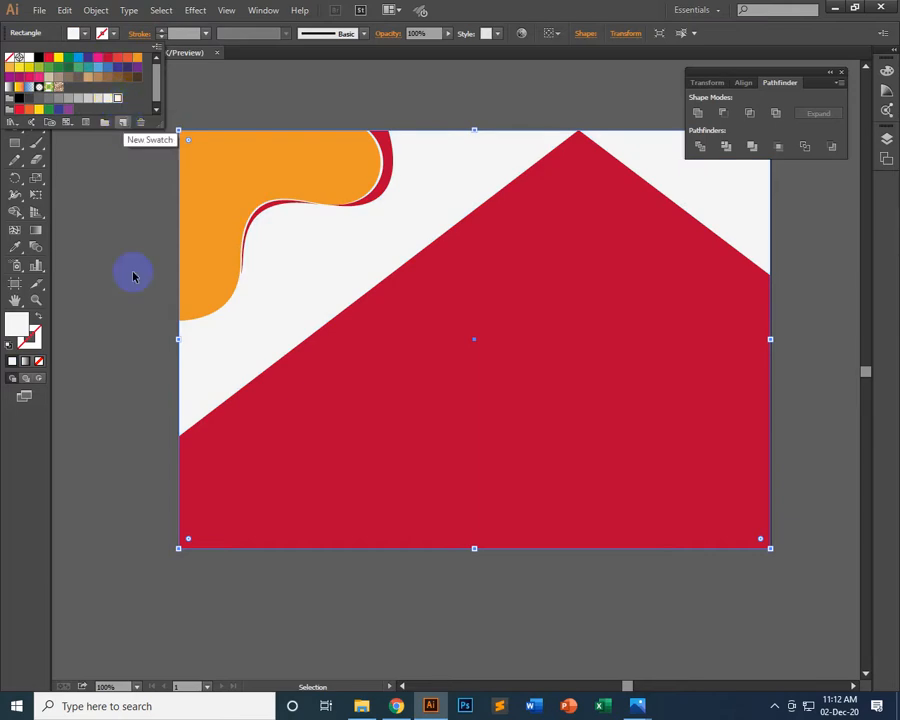
Delete the light grey background rectangle behind the orange and red shapes
{"action": "left_click", "coordinate": [351, 231]}
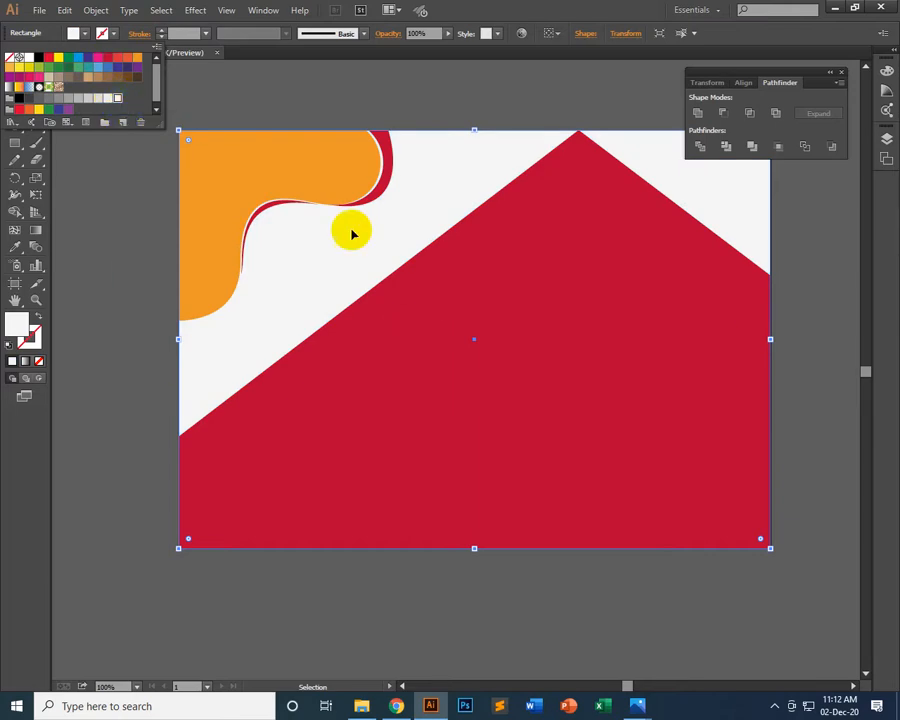
{"action": "left_click_drag", "start_coordinate": [470, 189], "coordinate": [519, 147]}
{"action": "key", "text": "Delete"}
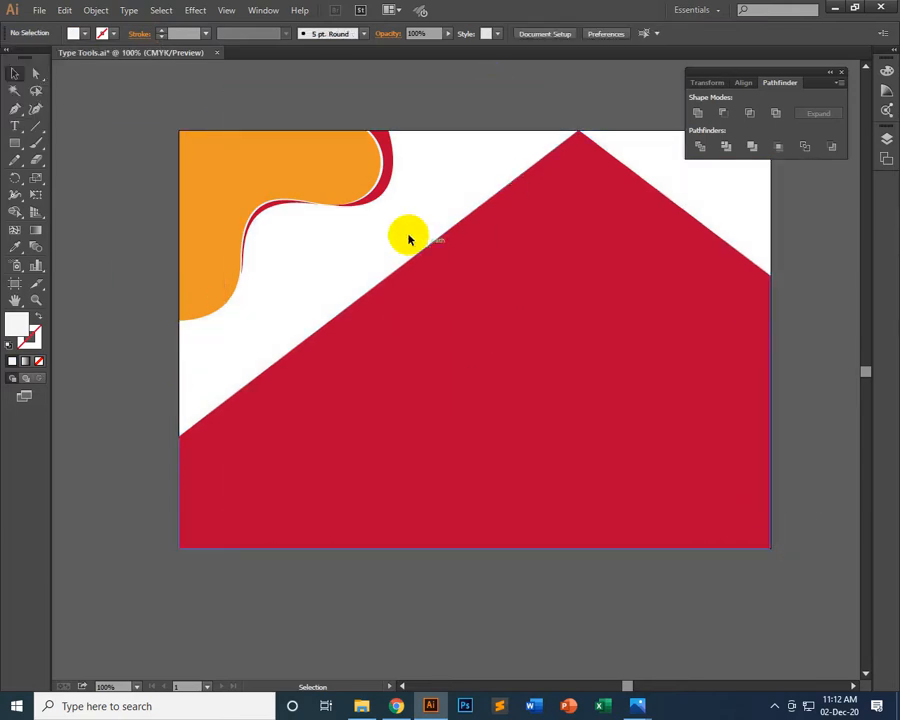
{"action": "left_click", "coordinate": [437, 264]}
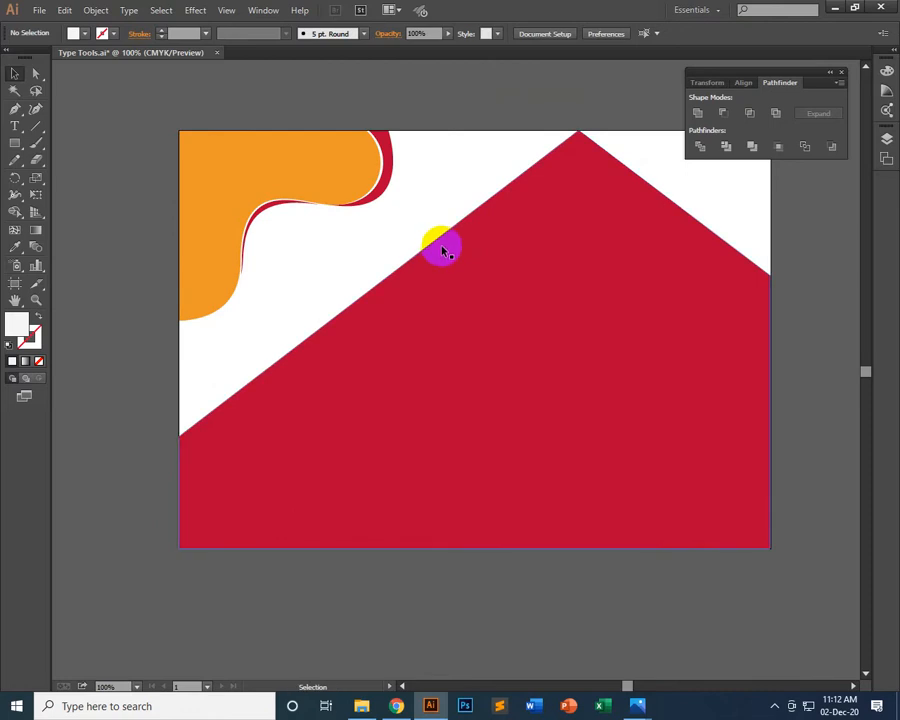
Preview the artwork as a transparent PNG-24 in Save for Web and leave without saving
{"action": "left_click", "coordinate": [37, 10]}
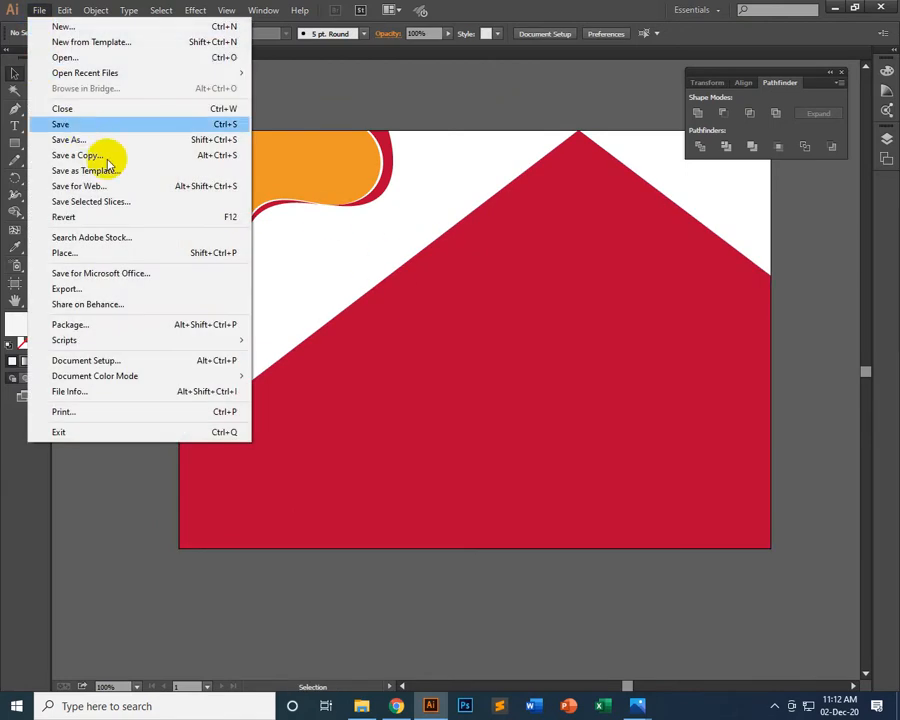
{"action": "left_click", "coordinate": [108, 188]}
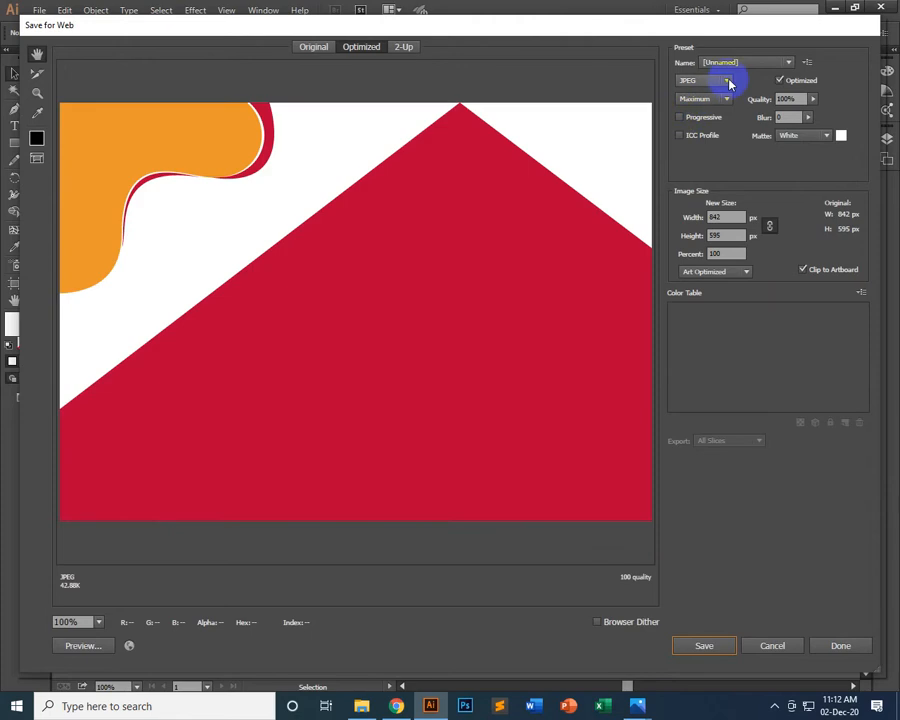
{"action": "left_click", "coordinate": [727, 81]}
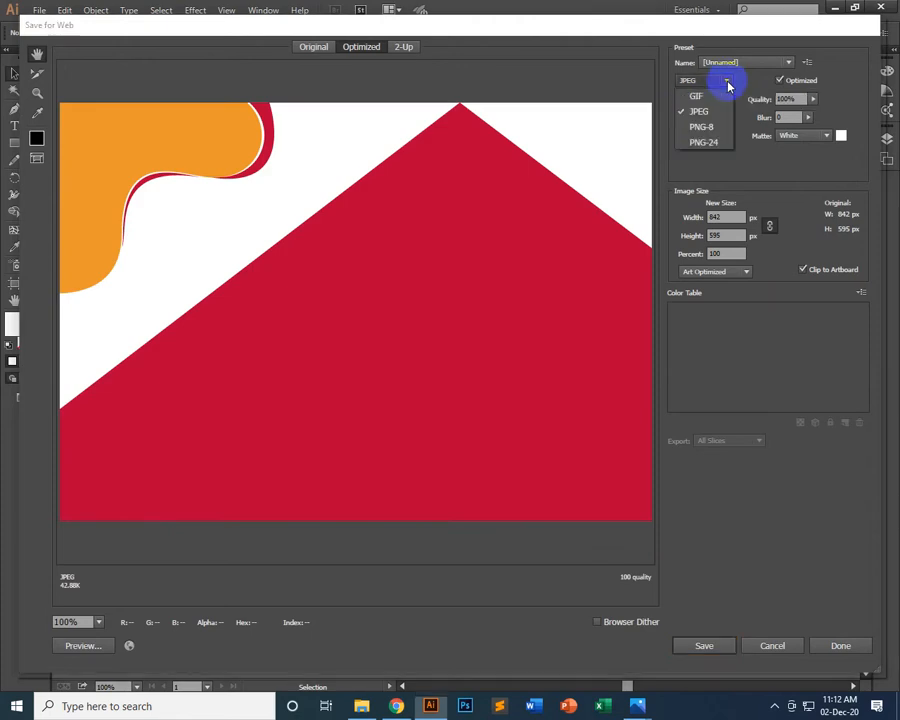
{"action": "left_click", "coordinate": [713, 143]}
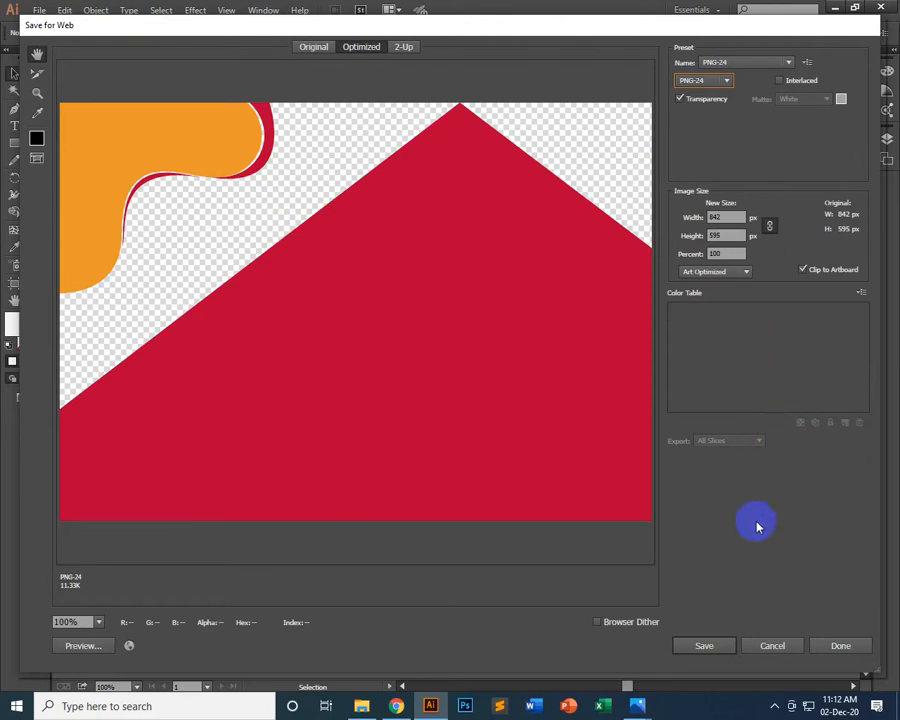
{"action": "left_click", "coordinate": [774, 648]}
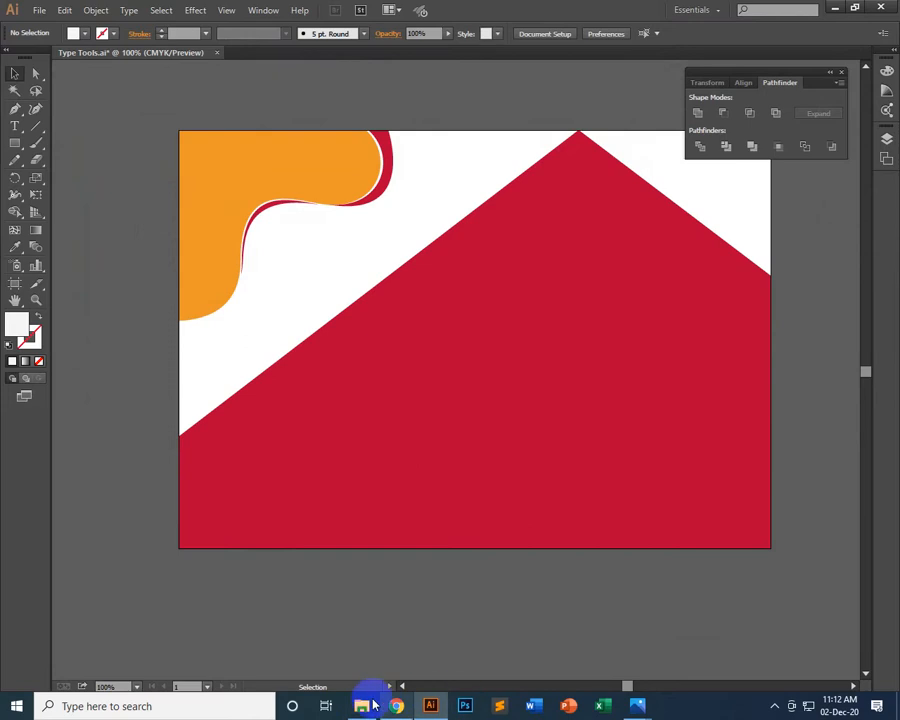
Check the curved line clipart in the browser, and in Illustrator draw a matching S-shaped upper edge on the red shape with the Pen tool
{"action": "left_click", "coordinate": [396, 706]}
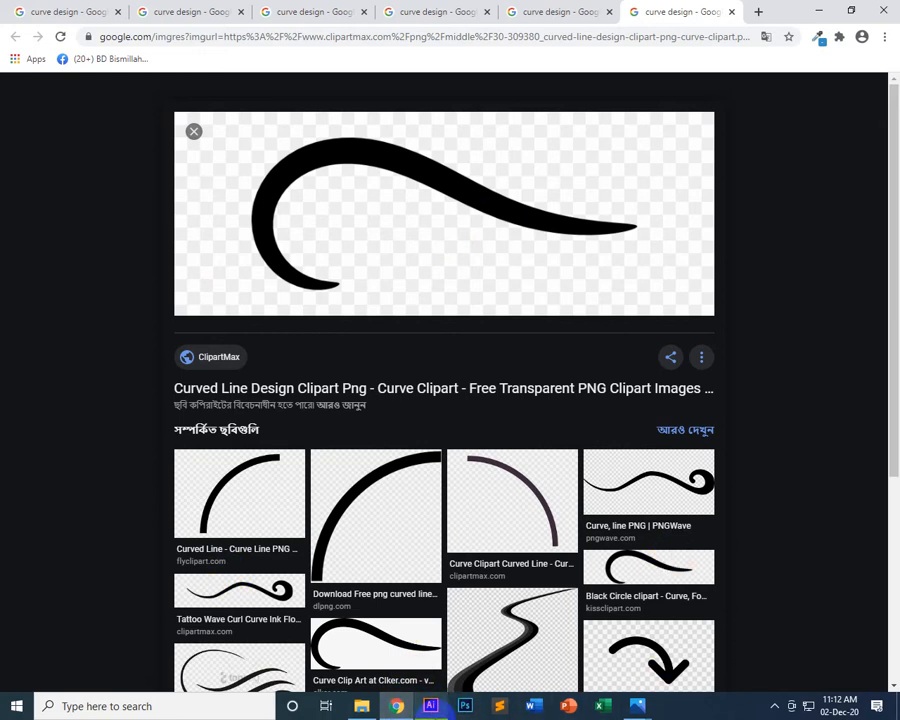
{"action": "left_click", "coordinate": [430, 706]}
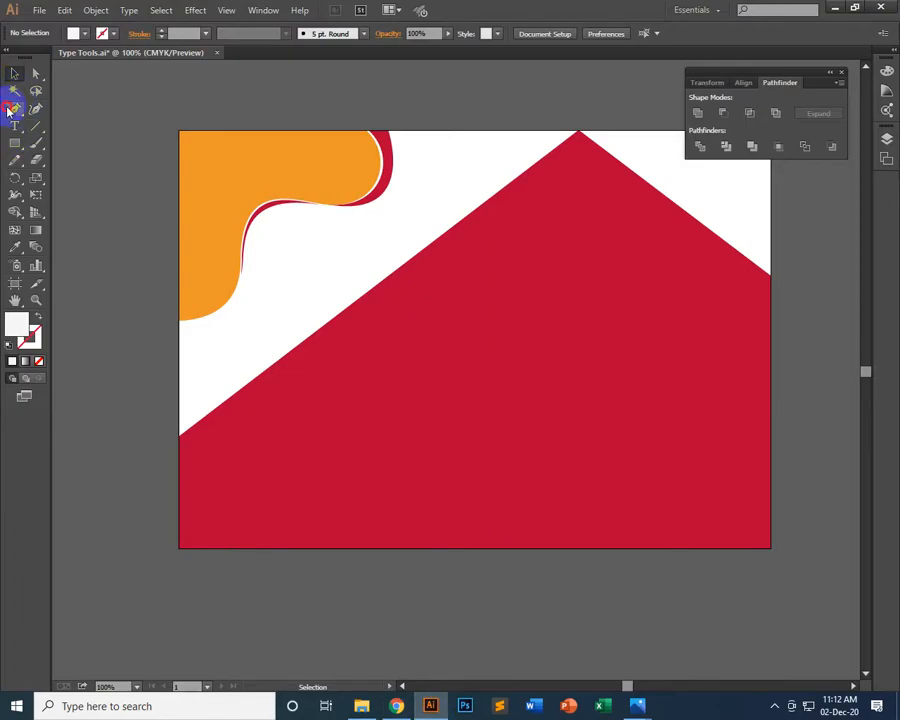
{"action": "left_click", "coordinate": [15, 110]}
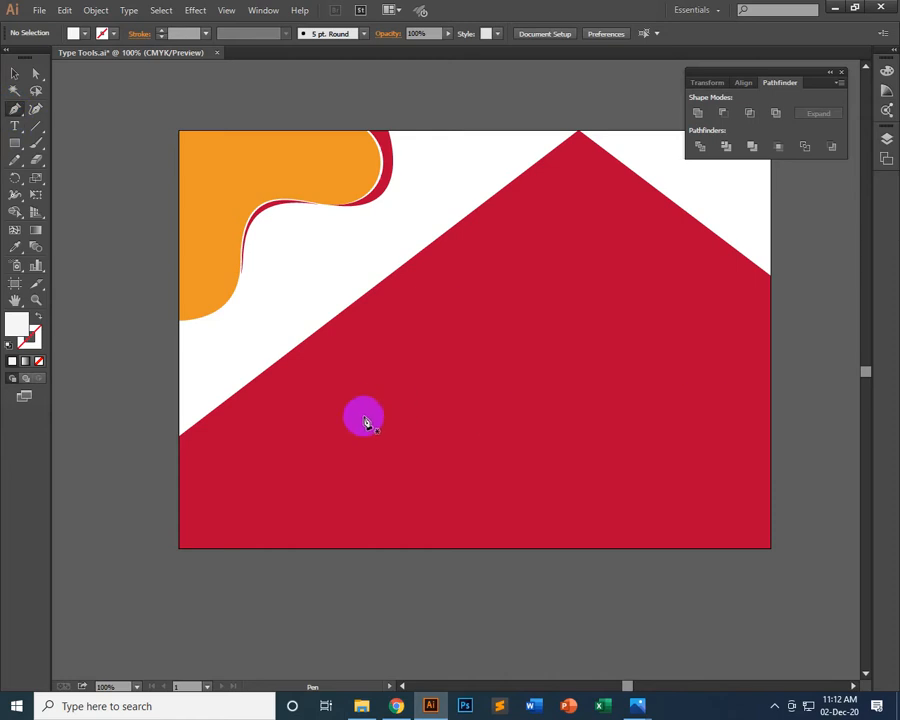
{"action": "left_click_drag", "start_coordinate": [362, 414], "coordinate": [689, 363]}
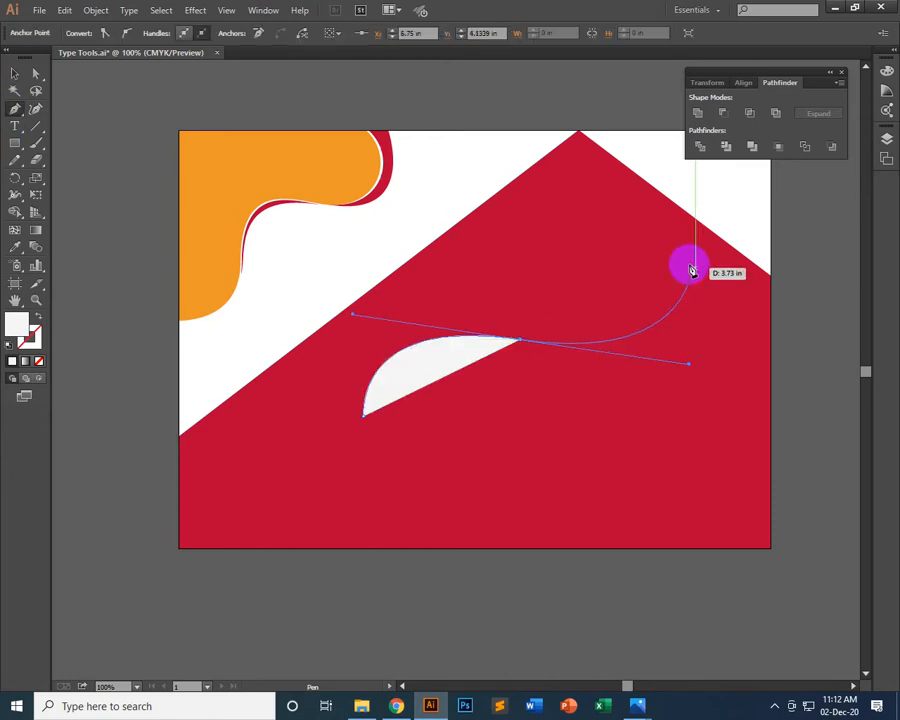
{"action": "left_click_drag", "start_coordinate": [681, 256], "coordinate": [667, 222]}
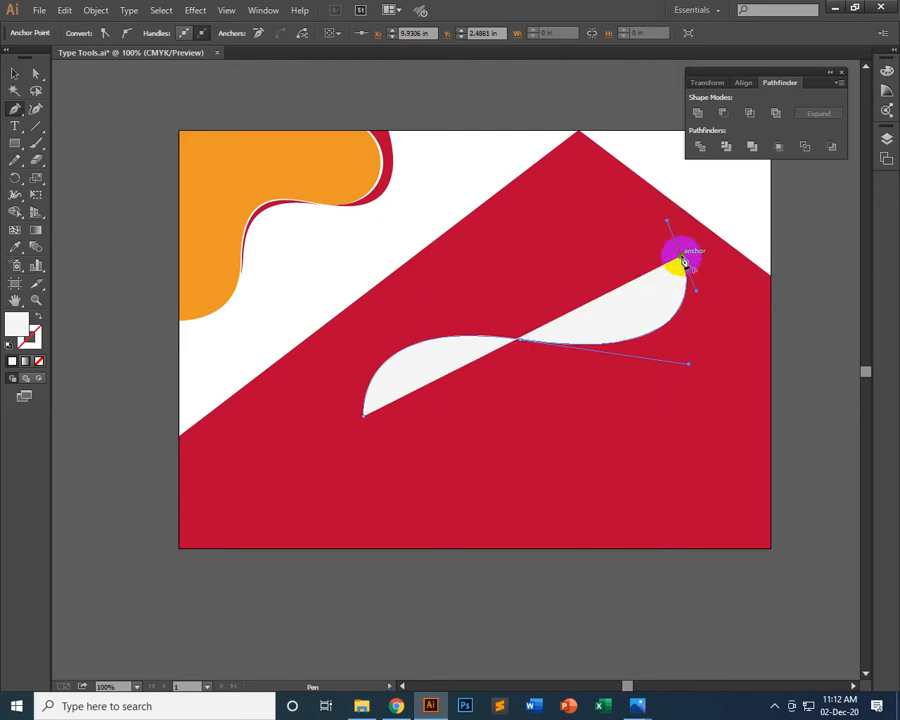
{"action": "left_click", "coordinate": [681, 261]}
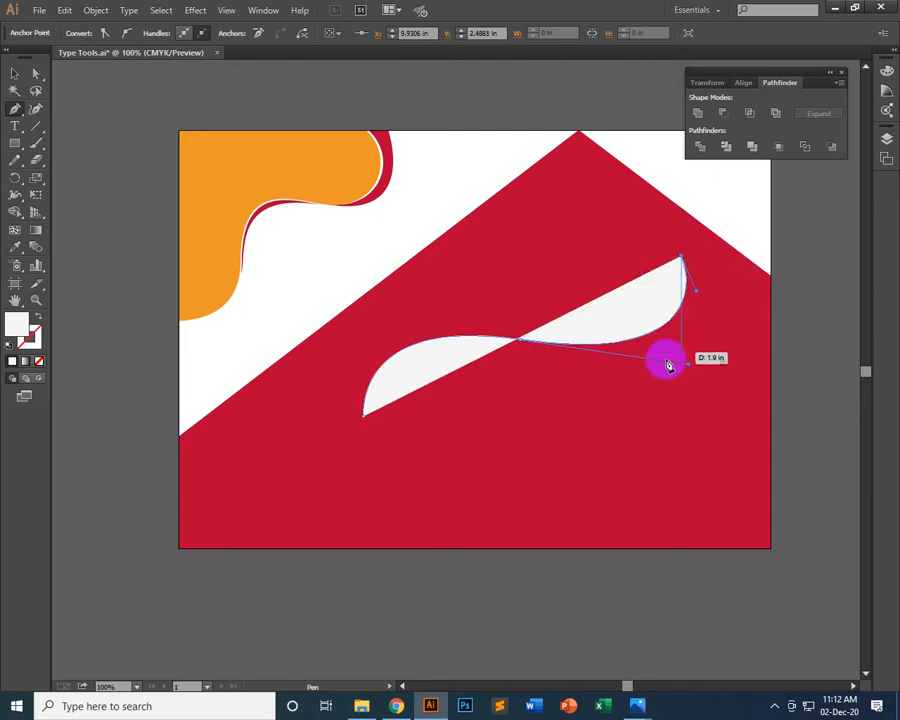
{"action": "left_click_drag", "start_coordinate": [524, 356], "coordinate": [314, 333]}
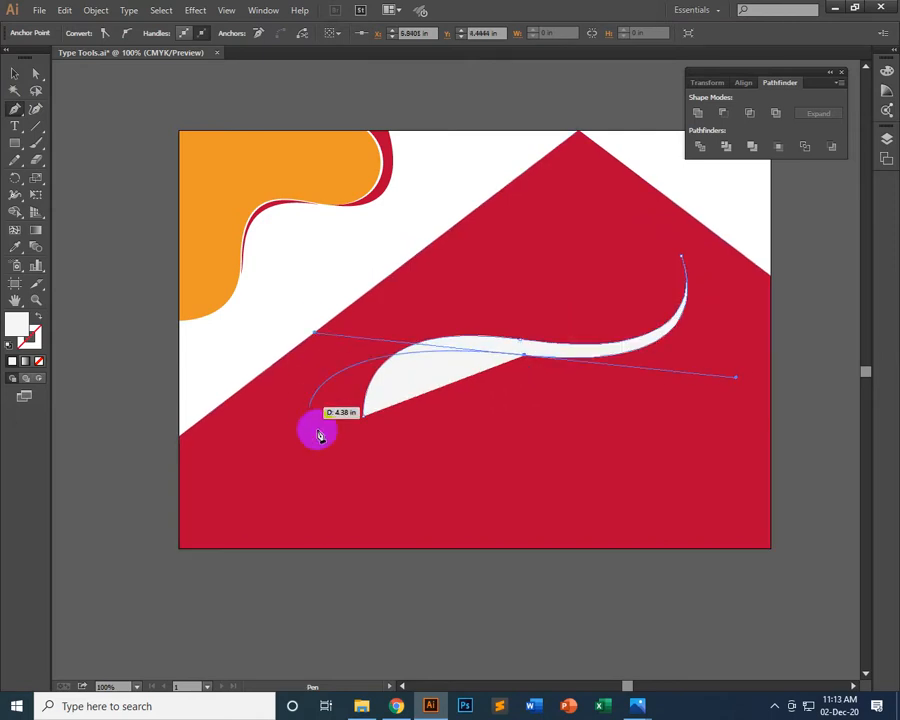
{"action": "left_click_drag", "start_coordinate": [366, 413], "coordinate": [387, 427]}
{"action": "left_click_drag", "start_coordinate": [510, 355], "coordinate": [563, 410]}
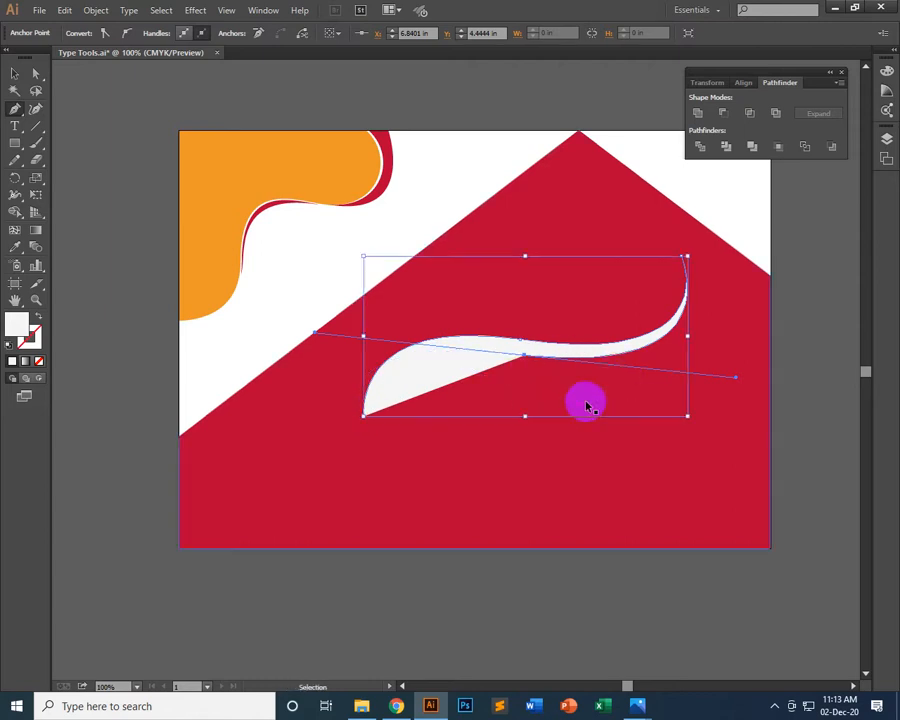
{"action": "key", "text": "ctrl+z"}
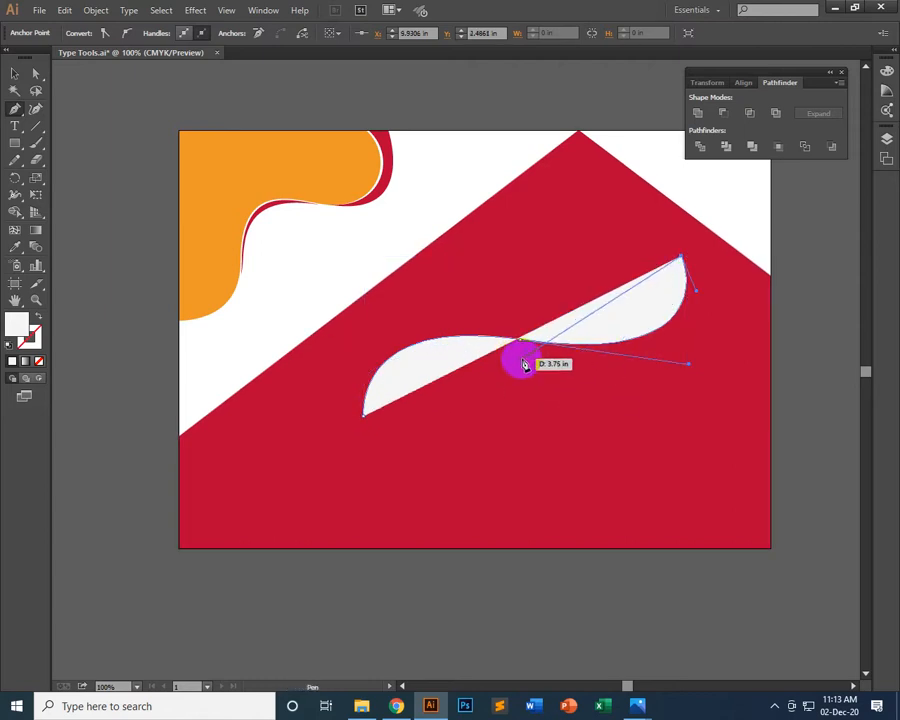
Draw the S-curve's lower return edge, shorten its end handle and close the path at the starting tip as a thin tapered band
{"action": "left_click_drag", "start_coordinate": [522, 362], "coordinate": [286, 329]}
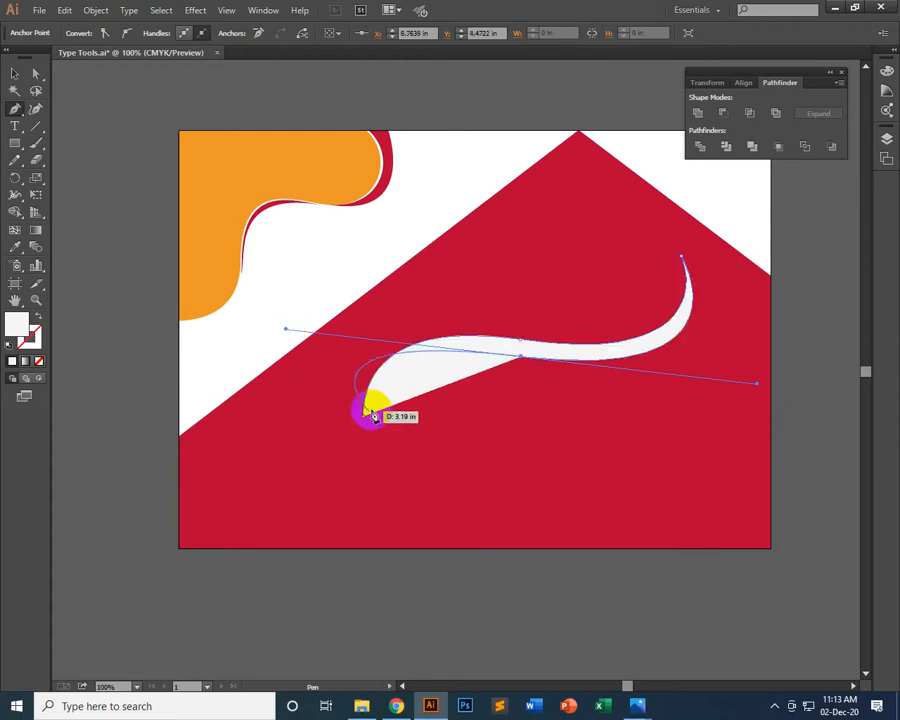
{"action": "left_click_drag", "start_coordinate": [359, 422], "coordinate": [500, 372]}
{"action": "left_click_drag", "start_coordinate": [286, 328], "coordinate": [459, 348]}
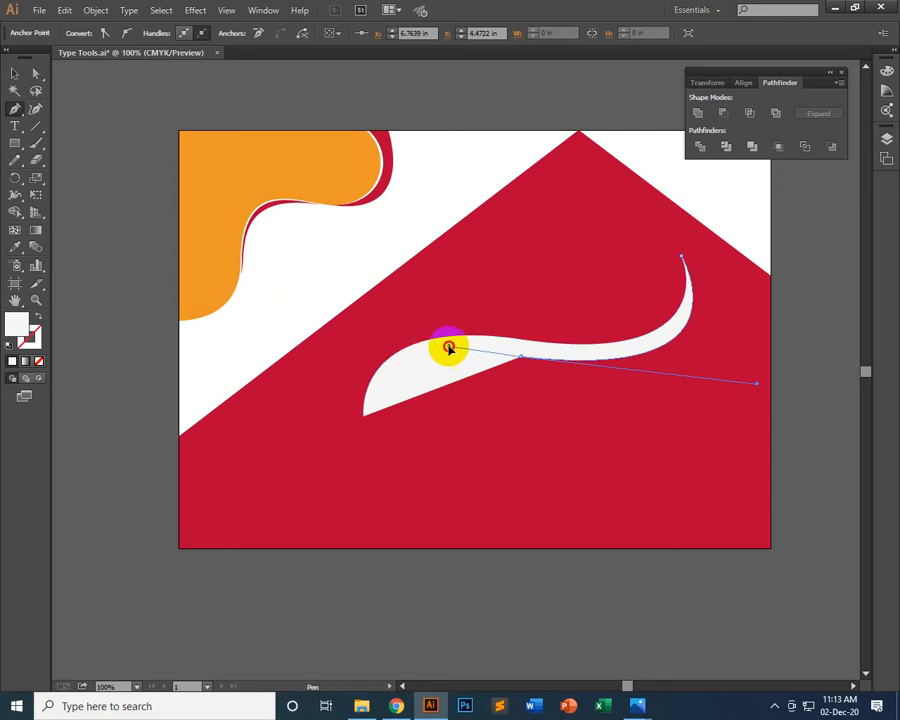
{"action": "left_click_drag", "start_coordinate": [449, 347], "coordinate": [364, 424]}
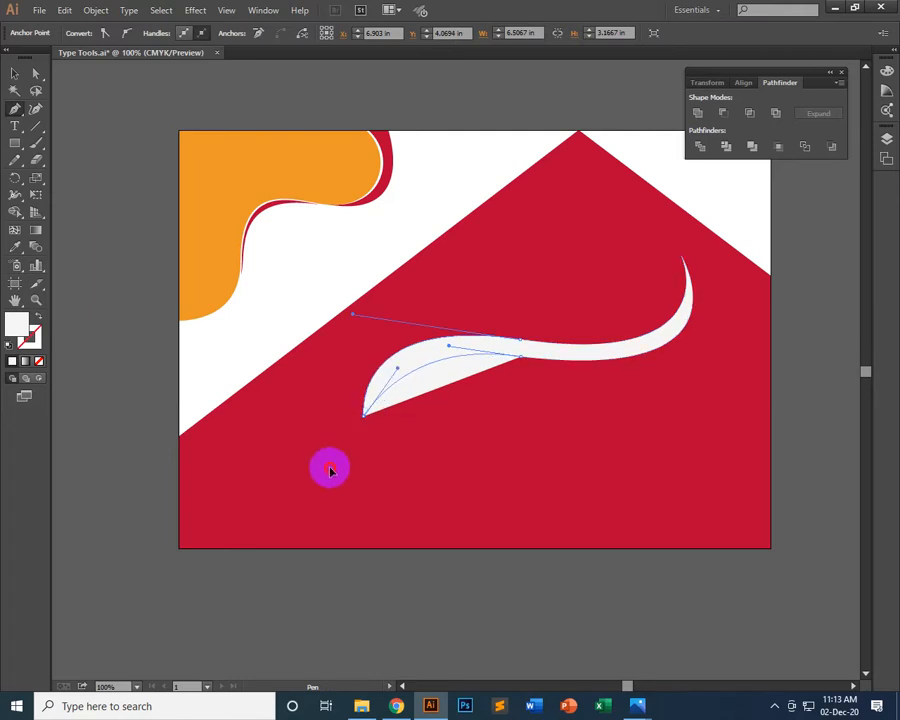
{"action": "left_click_drag", "start_coordinate": [338, 473], "coordinate": [339, 472]}
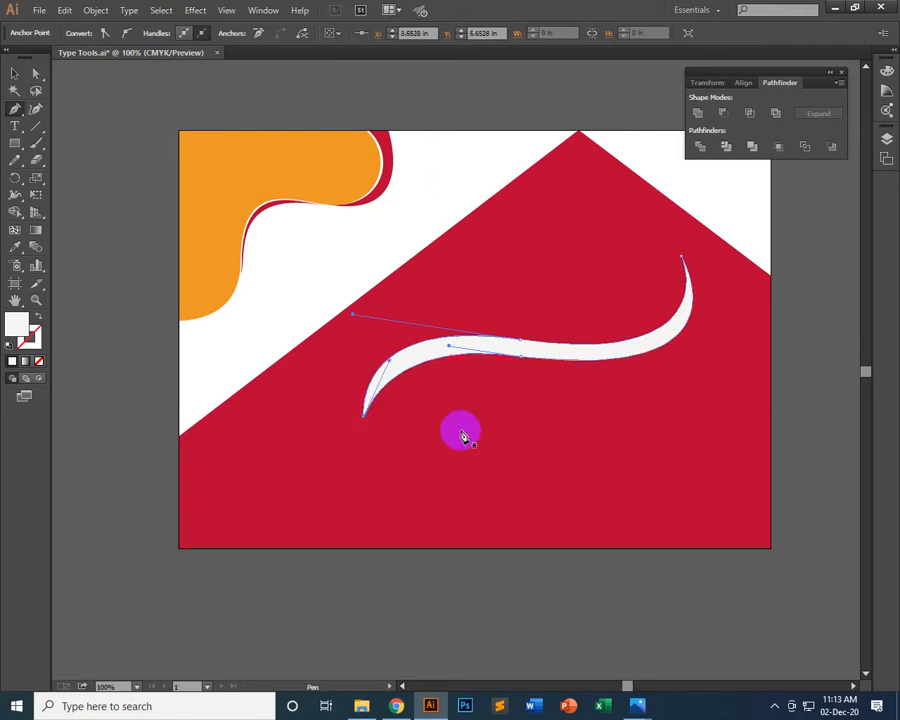
{"action": "left_click", "coordinate": [15, 75]}
{"action": "left_click", "coordinate": [85, 205]}
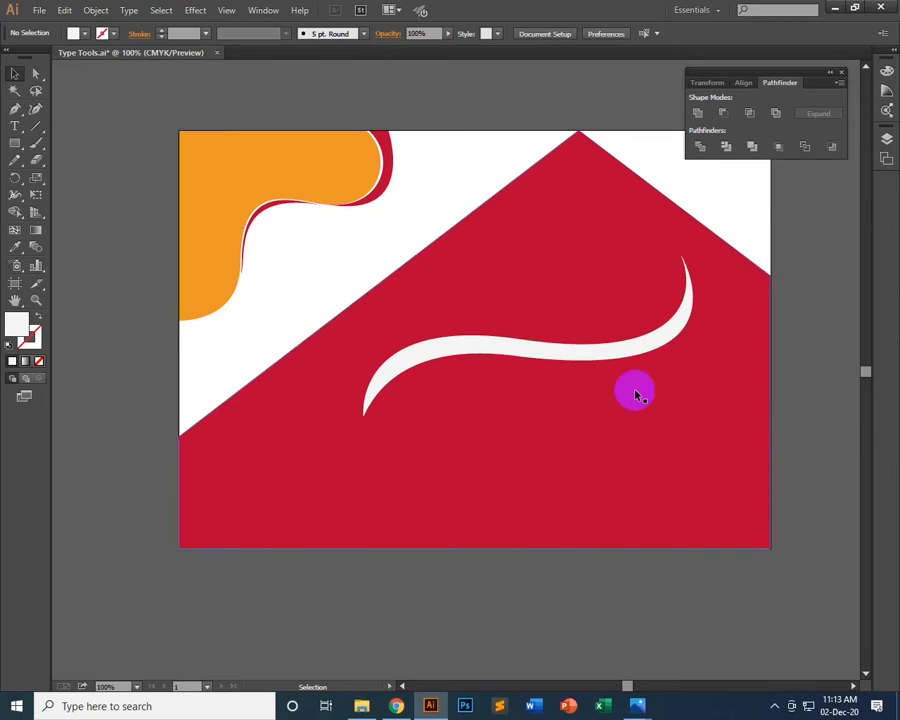
Move the light S-shaped band slightly lower on the red shape and deselect it
{"action": "left_click", "coordinate": [610, 348]}
{"action": "left_click_drag", "start_coordinate": [640, 348], "coordinate": [643, 395]}
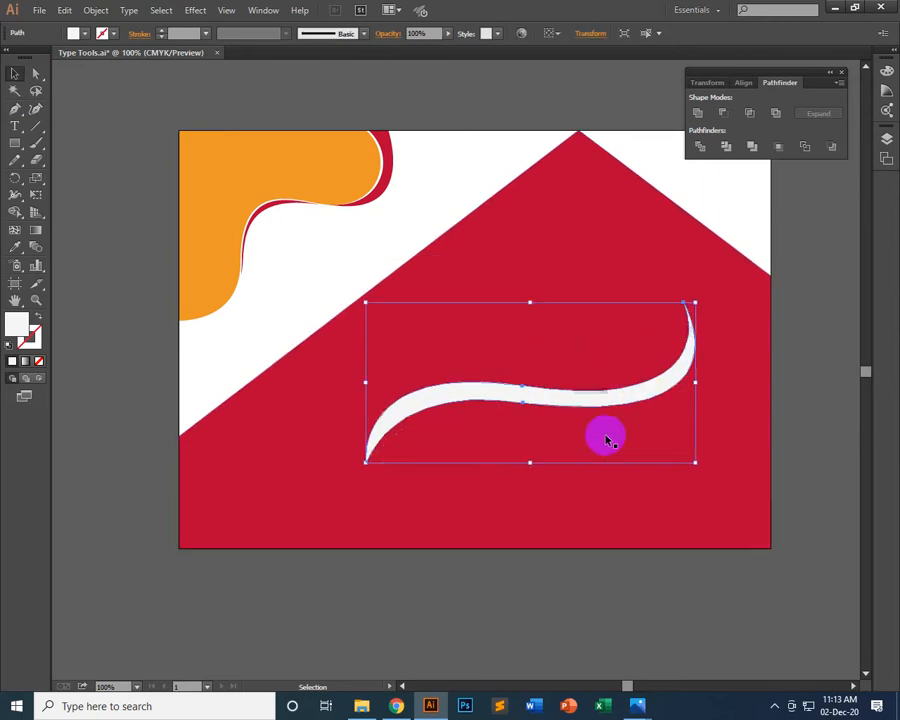
{"action": "left_click", "coordinate": [79, 257]}
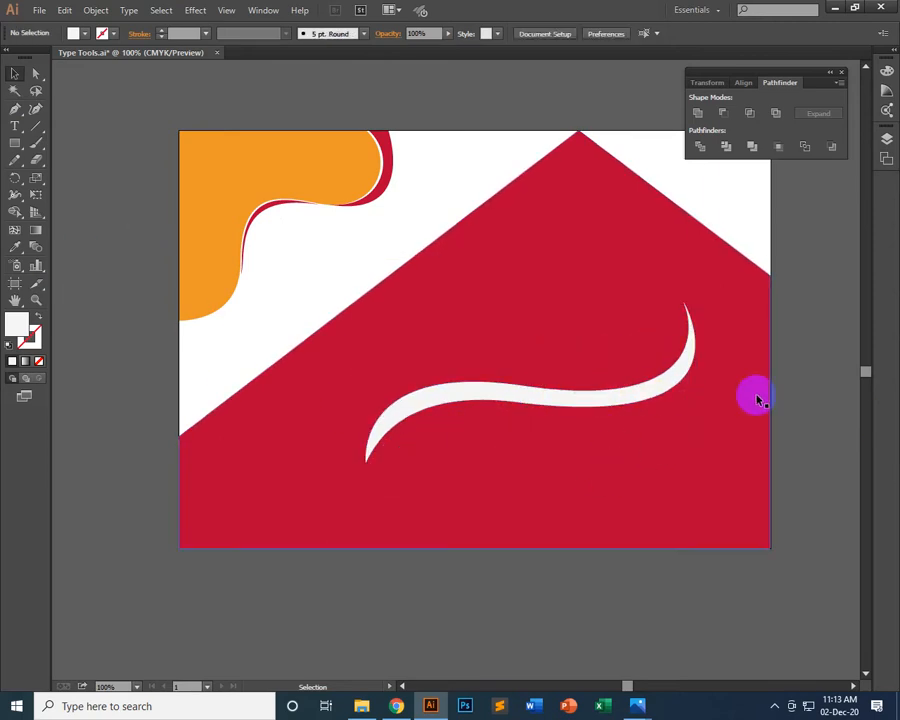
Simplify the S-shaped band's path with 72% curve precision and a 180° angle threshold, and nudge the band slightly down and right
{"action": "left_click", "coordinate": [468, 406]}
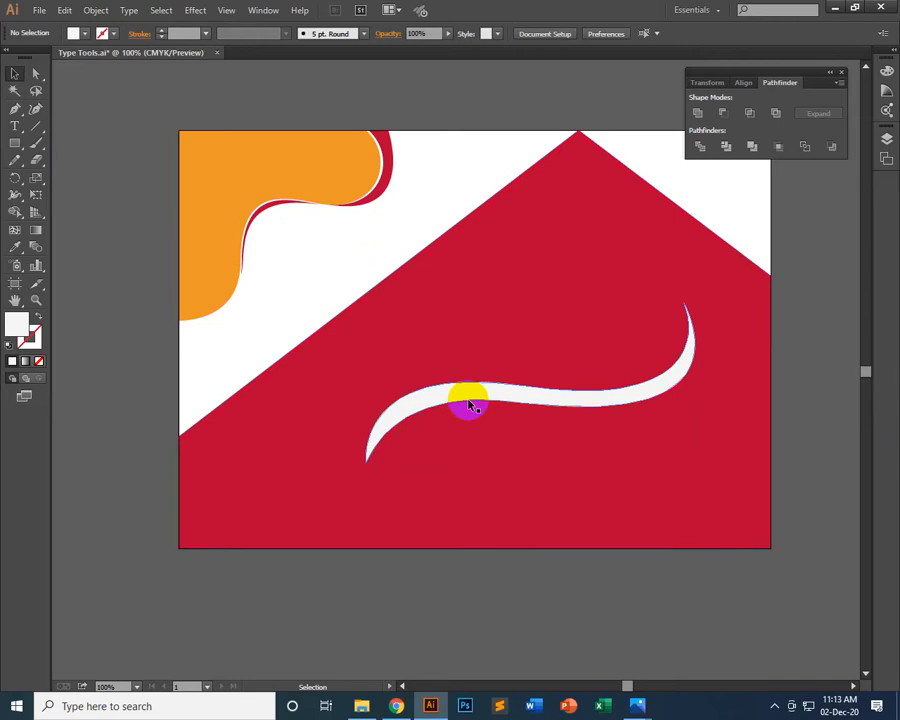
{"action": "left_click", "coordinate": [96, 10]}
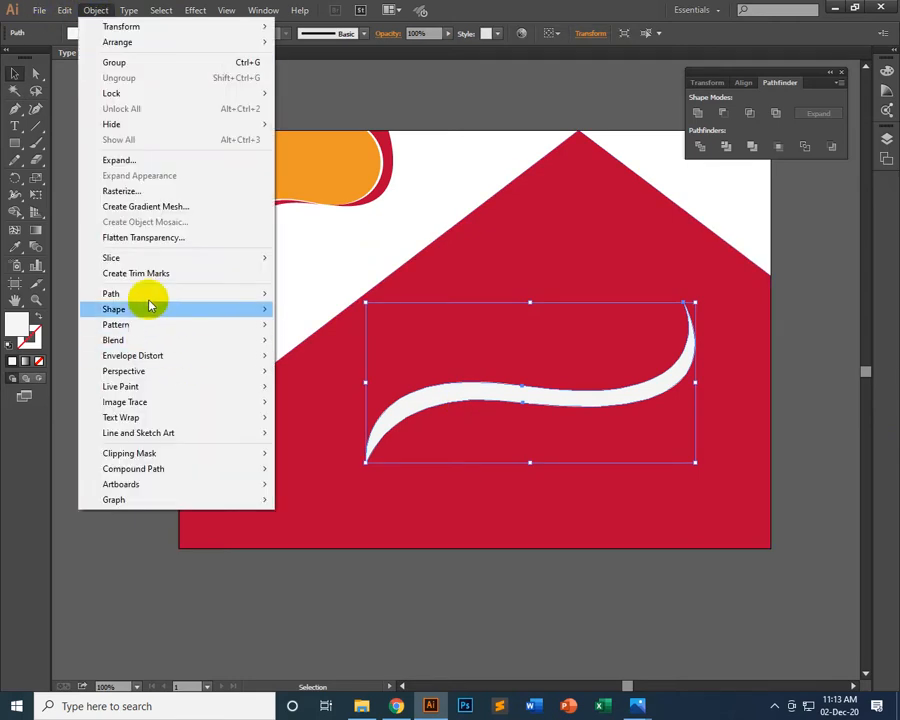
{"action": "mouse_move", "coordinate": [230, 295]}
{"action": "left_click", "coordinate": [330, 368]}
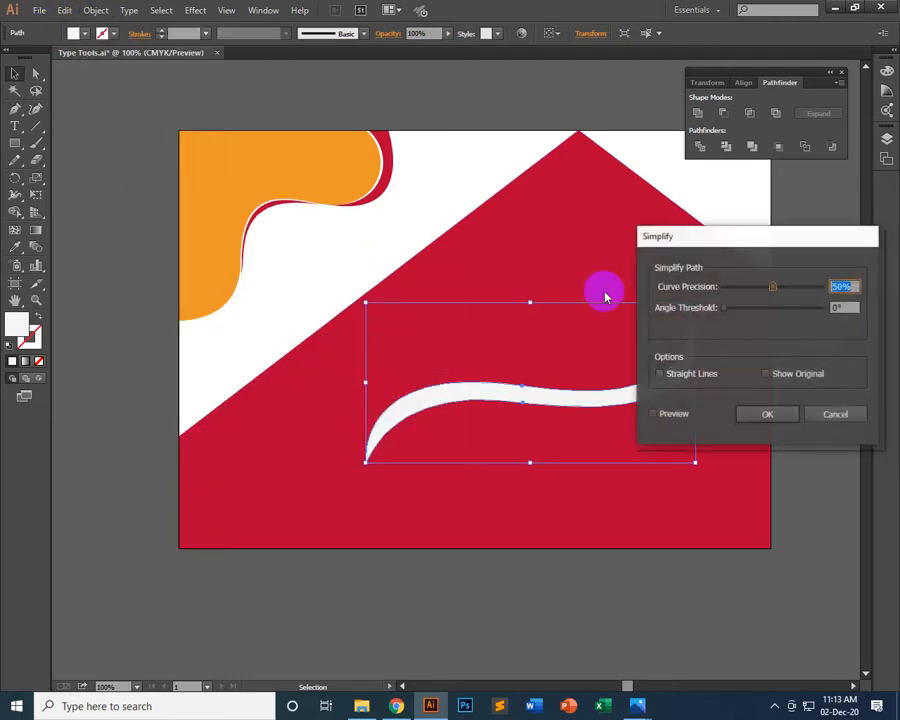
{"action": "left_click_drag", "start_coordinate": [717, 235], "coordinate": [227, 77]}
{"action": "left_click", "coordinate": [180, 255]}
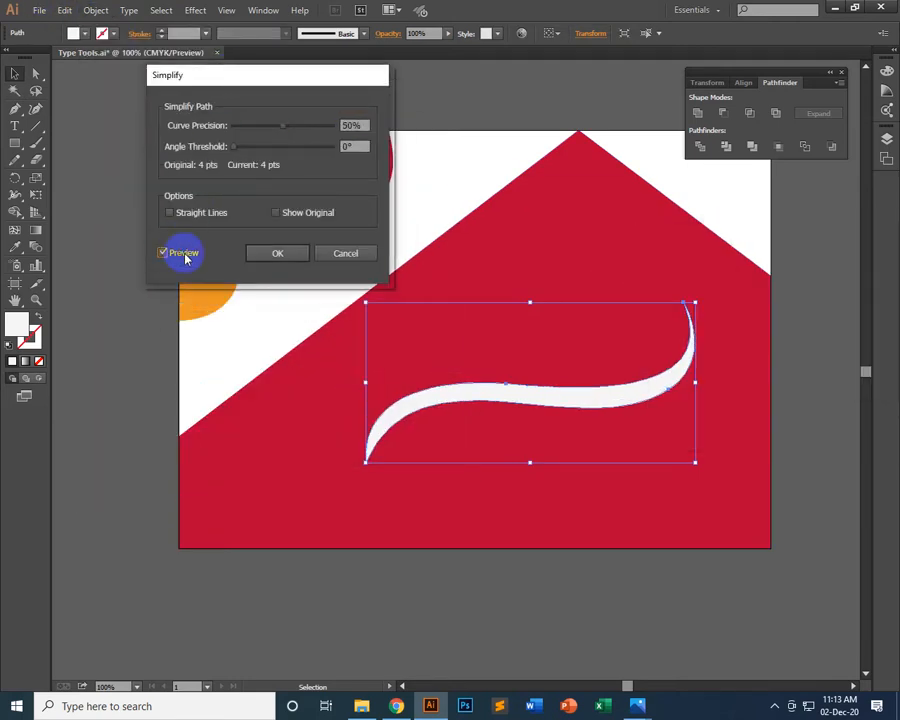
{"action": "left_click_drag", "start_coordinate": [284, 126], "coordinate": [306, 130]}
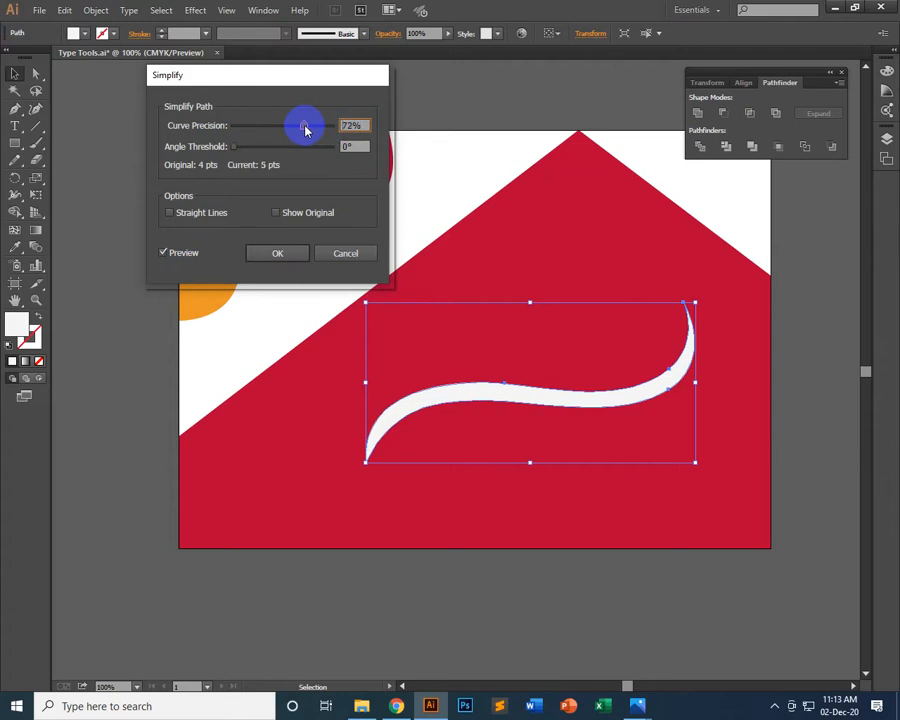
{"action": "left_click_drag", "start_coordinate": [235, 147], "coordinate": [345, 146]}
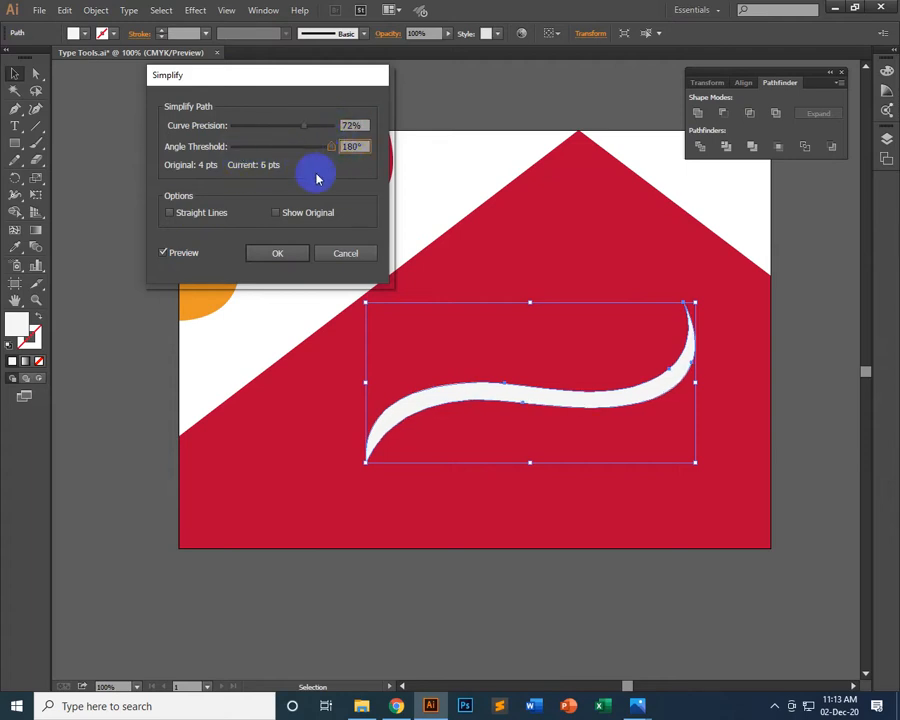
{"action": "left_click", "coordinate": [268, 253]}
{"action": "left_click", "coordinate": [593, 405]}
{"action": "mouse_move", "coordinate": [593, 405]}
{"action": "left_mouse_down"}
{"action": "mouse_move", "coordinate": [450, 393]}
{"action": "mouse_move", "coordinate": [617, 416]}
{"action": "mouse_move", "coordinate": [603, 422]}
{"action": "left_mouse_up"}
{"action": "left_click", "coordinate": [436, 174]}
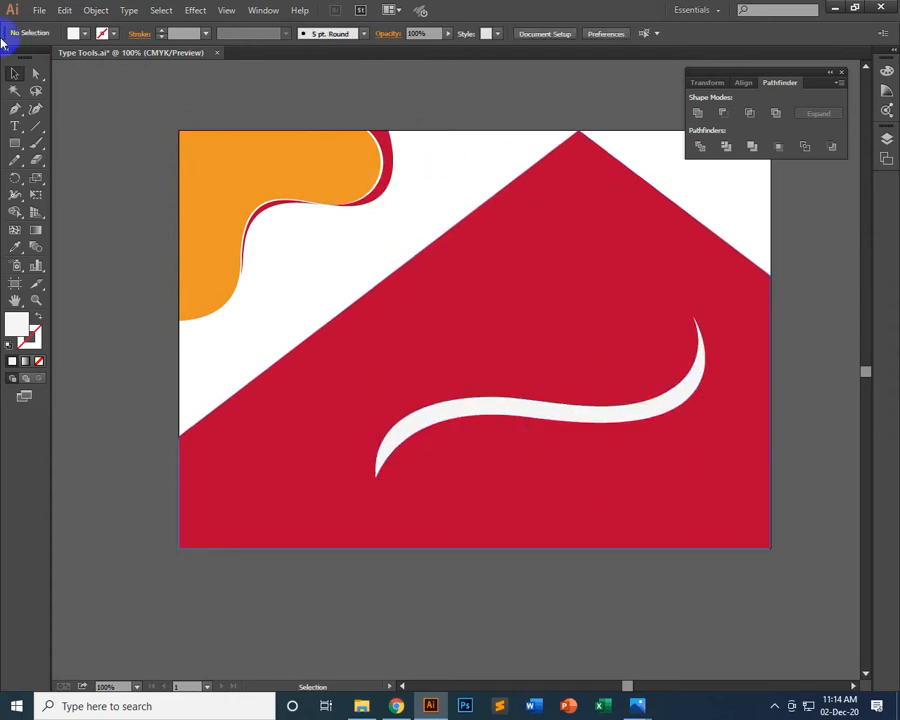
Draw a closed crescent-shaped arc with the Pen tool between the orange shape and the red shape's sloping edge
{"action": "left_click", "coordinate": [14, 110]}
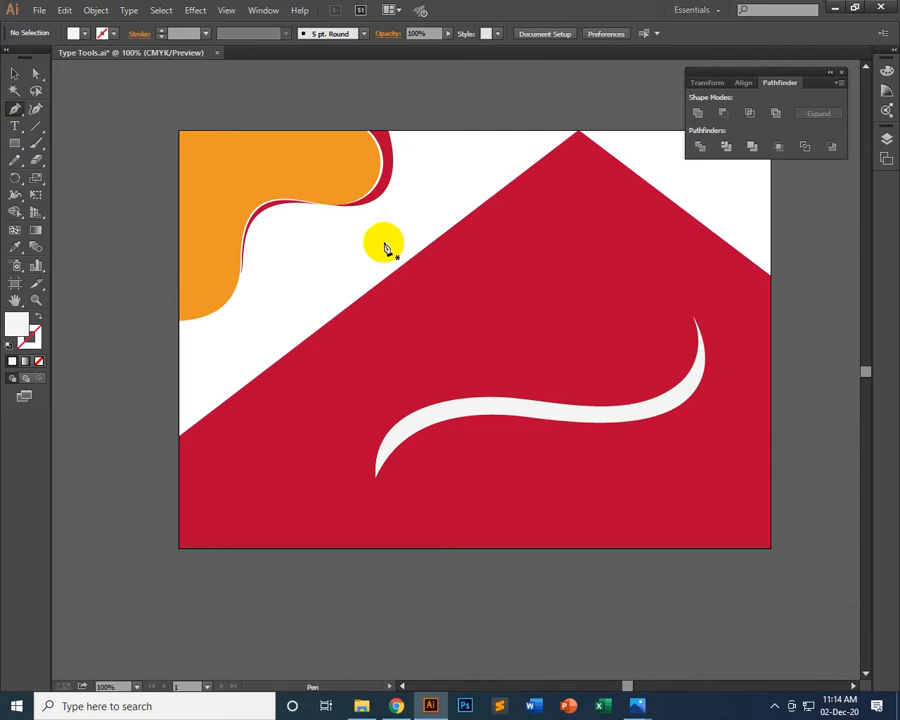
{"action": "left_click_drag", "start_coordinate": [418, 217], "coordinate": [528, 261]}
{"action": "left_click", "coordinate": [419, 218]}
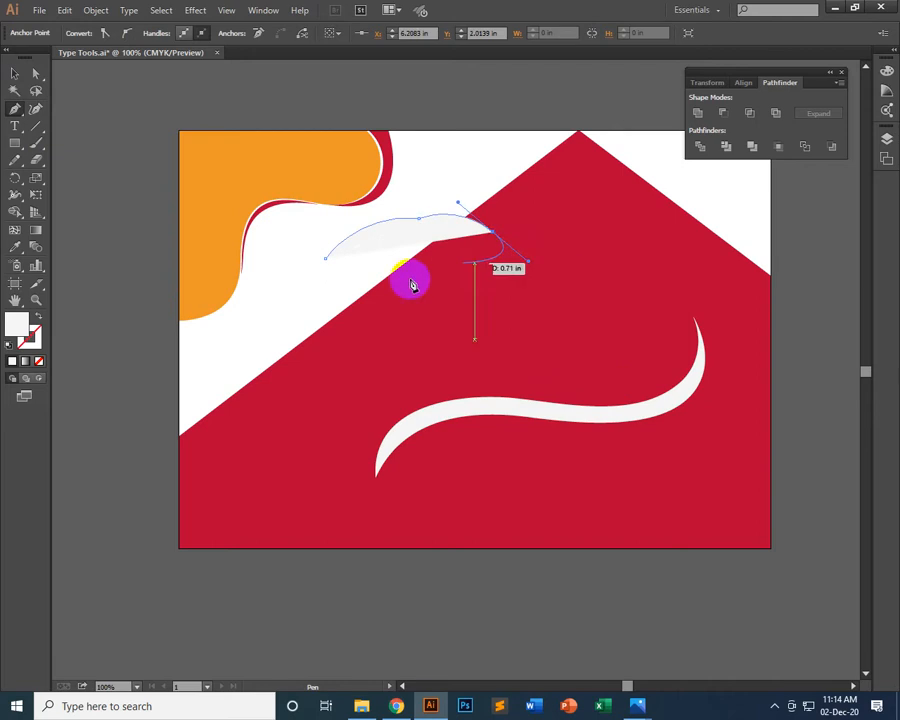
{"action": "left_click", "coordinate": [495, 236]}
{"action": "left_click_drag", "start_coordinate": [408, 198], "coordinate": [322, 188]}
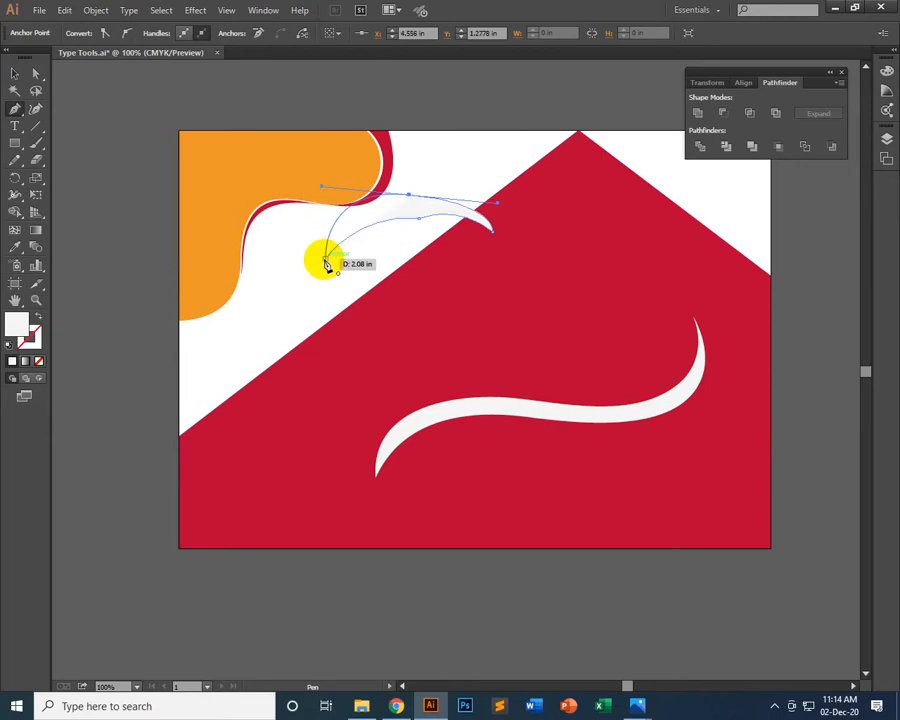
{"action": "left_click", "coordinate": [325, 258]}
Fill the crescent with red sampled from the large shape and move it onto the red area above the S-shaped band
{"action": "left_click", "coordinate": [15, 247]}
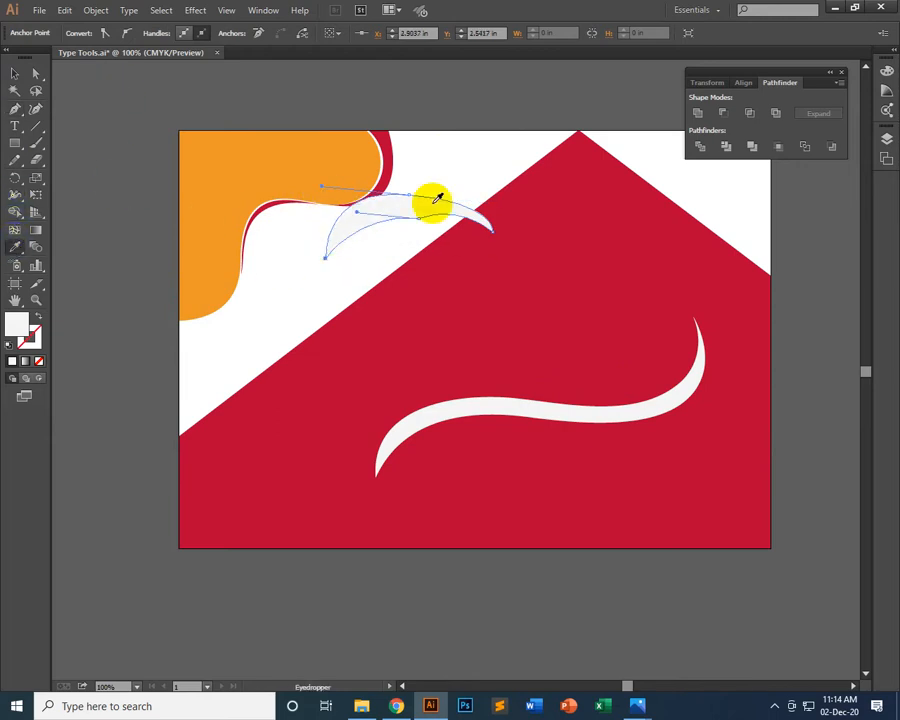
{"action": "left_click", "coordinate": [532, 205]}
{"action": "left_click", "coordinate": [14, 78]}
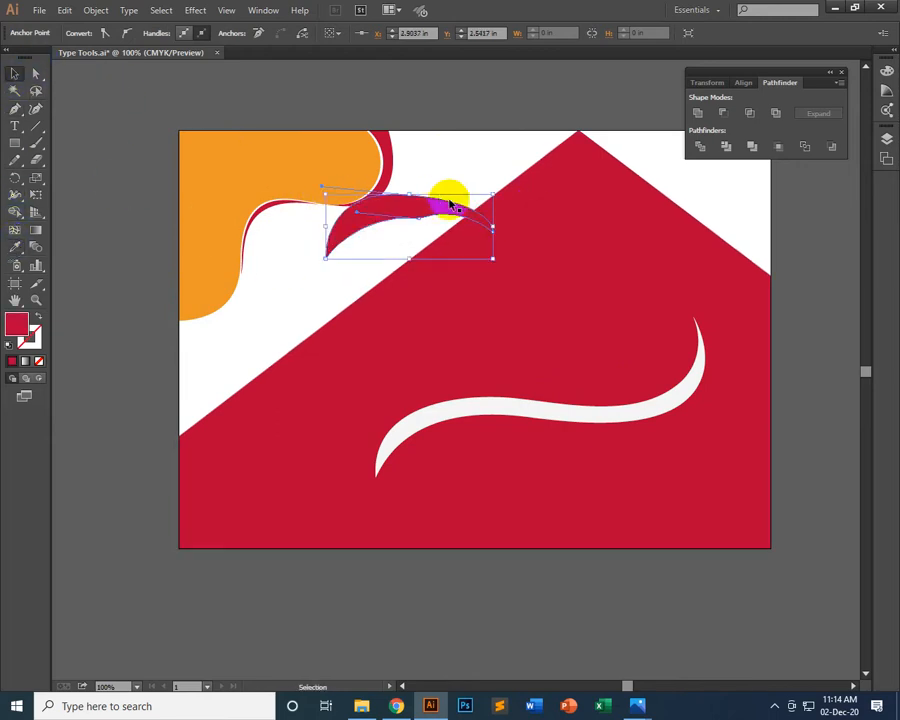
{"action": "left_click_drag", "start_coordinate": [446, 195], "coordinate": [604, 267]}
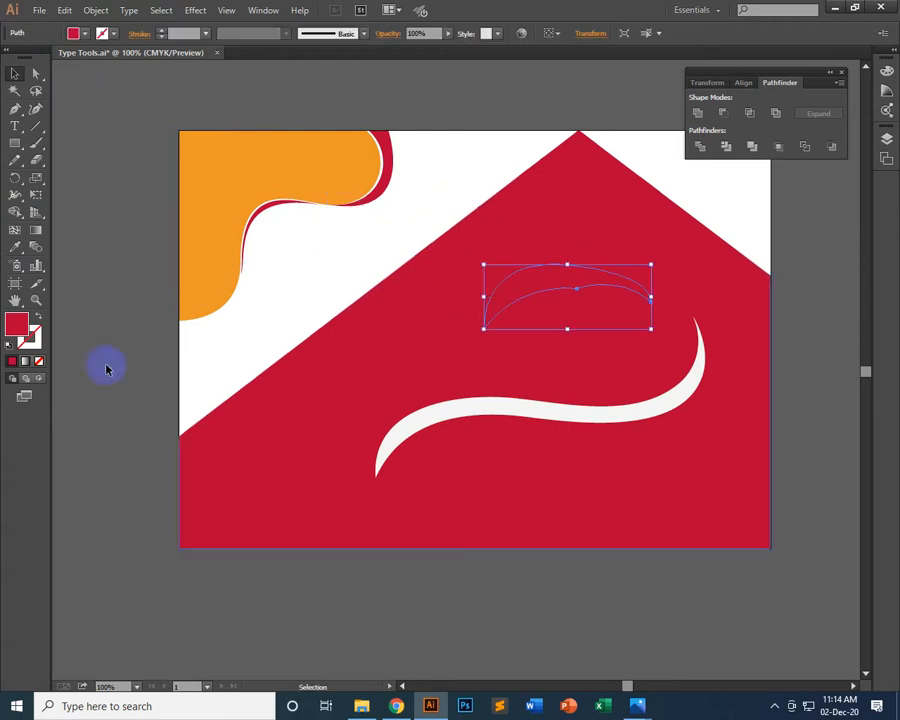
Recolour the crescent with white sampled from the blank artboard area
{"action": "left_click", "coordinate": [15, 247]}
{"action": "left_click", "coordinate": [333, 315]}
{"action": "left_click", "coordinate": [14, 73]}
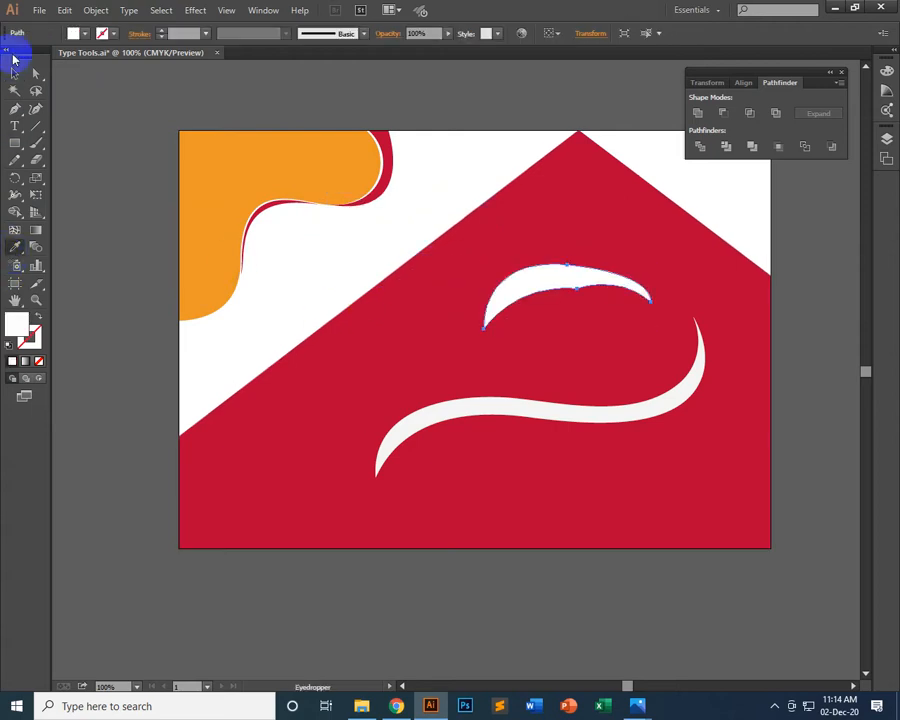
Smooth the white crescent's curves by repositioning its lower middle anchor and adjusting the direction handles of its middle anchors
{"action": "left_click", "coordinate": [800, 368]}
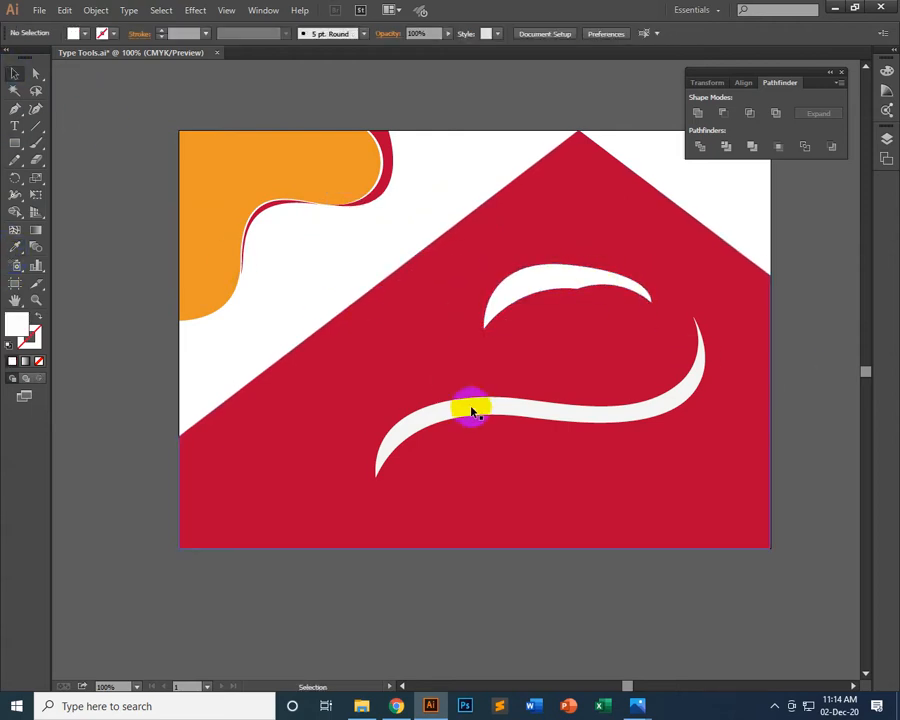
{"action": "left_click", "coordinate": [615, 299]}
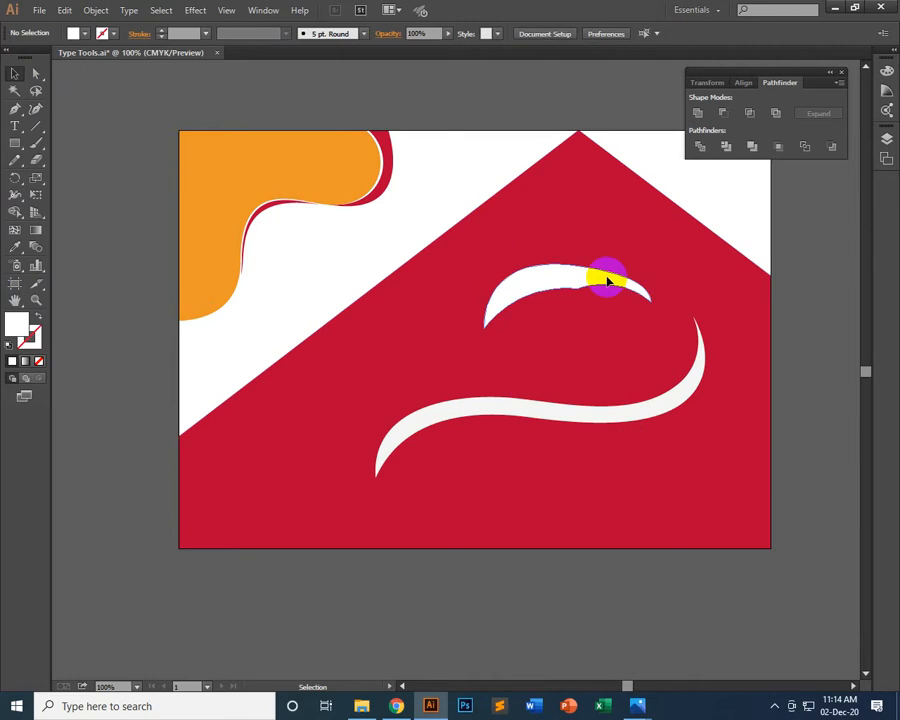
{"action": "left_click", "coordinate": [39, 76]}
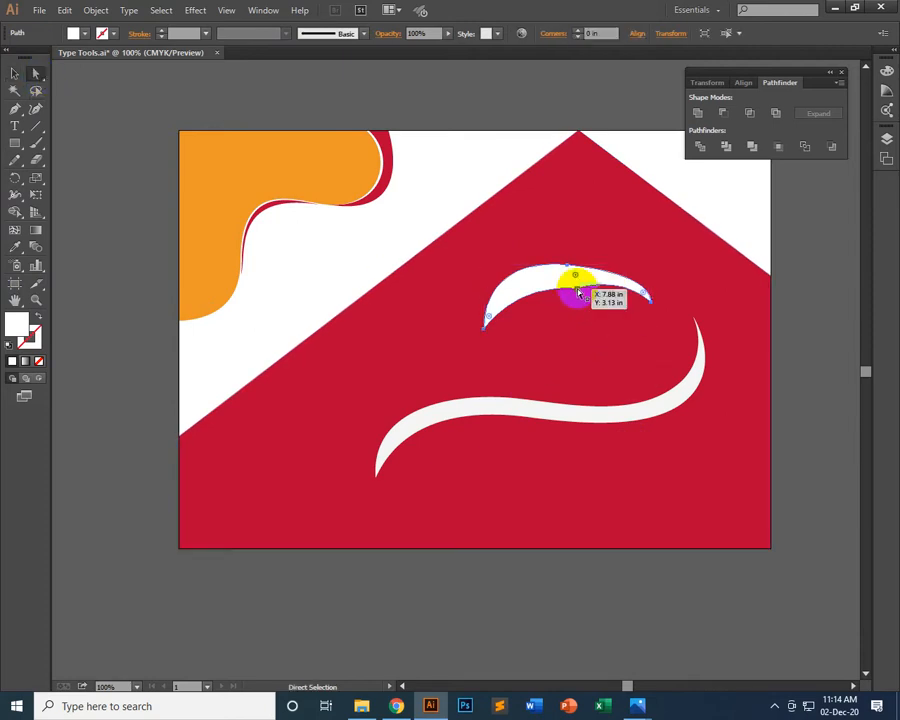
{"action": "left_click", "coordinate": [577, 289]}
{"action": "left_click_drag", "start_coordinate": [619, 279], "coordinate": [580, 275]}
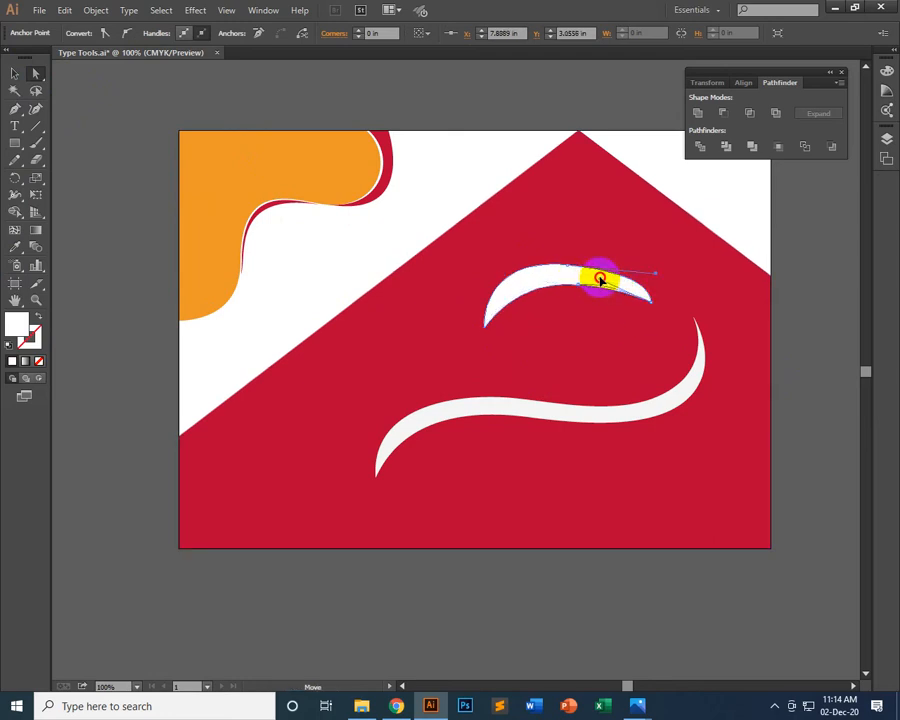
{"action": "left_click_drag", "start_coordinate": [600, 286], "coordinate": [570, 277]}
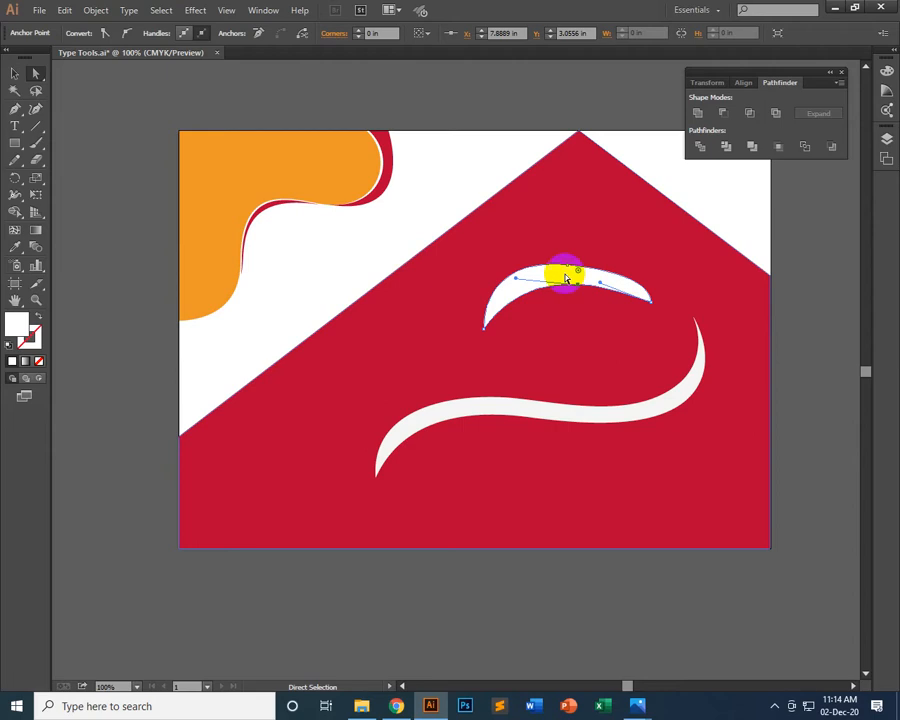
{"action": "left_click_drag", "start_coordinate": [658, 274], "coordinate": [634, 273]}
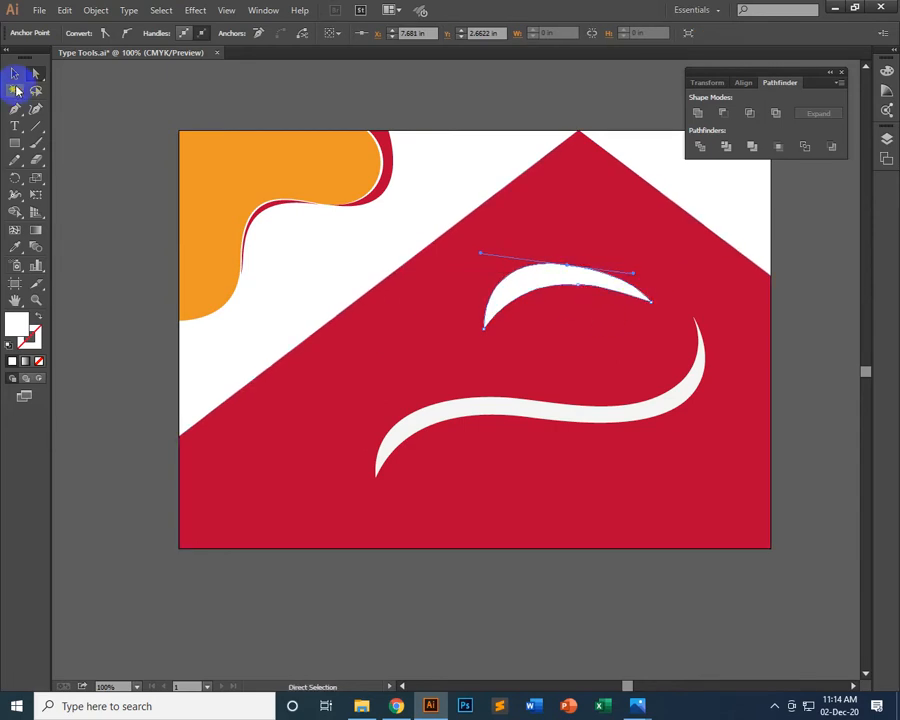
Simplify the white crescent's path with 63% curve precision and a 180° angle threshold
{"action": "left_click", "coordinate": [14, 75]}
{"action": "left_click", "coordinate": [294, 176]}
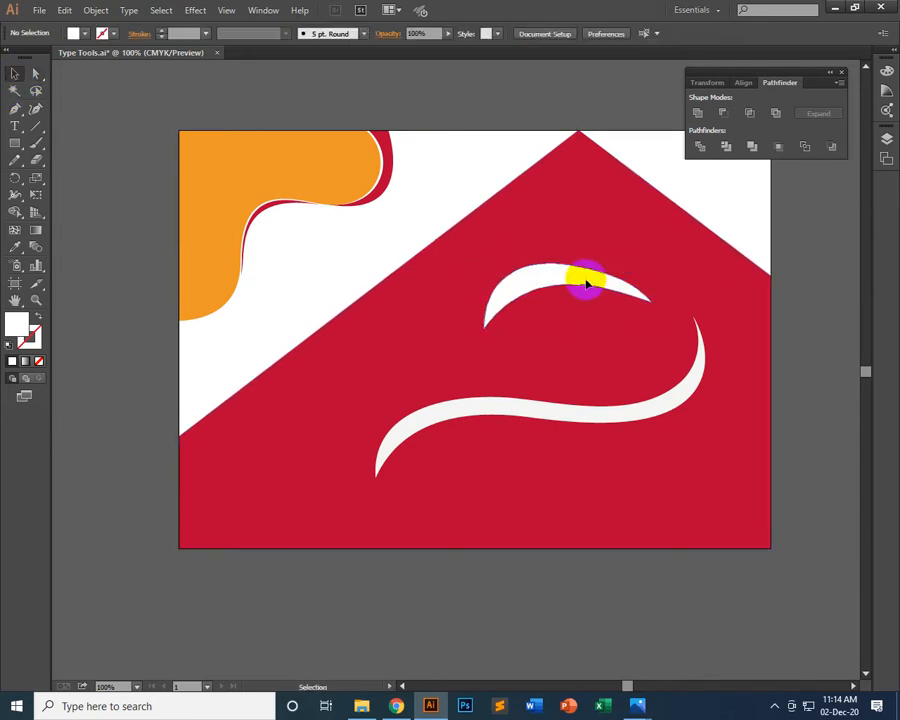
{"action": "left_click", "coordinate": [580, 276]}
{"action": "left_click", "coordinate": [102, 10]}
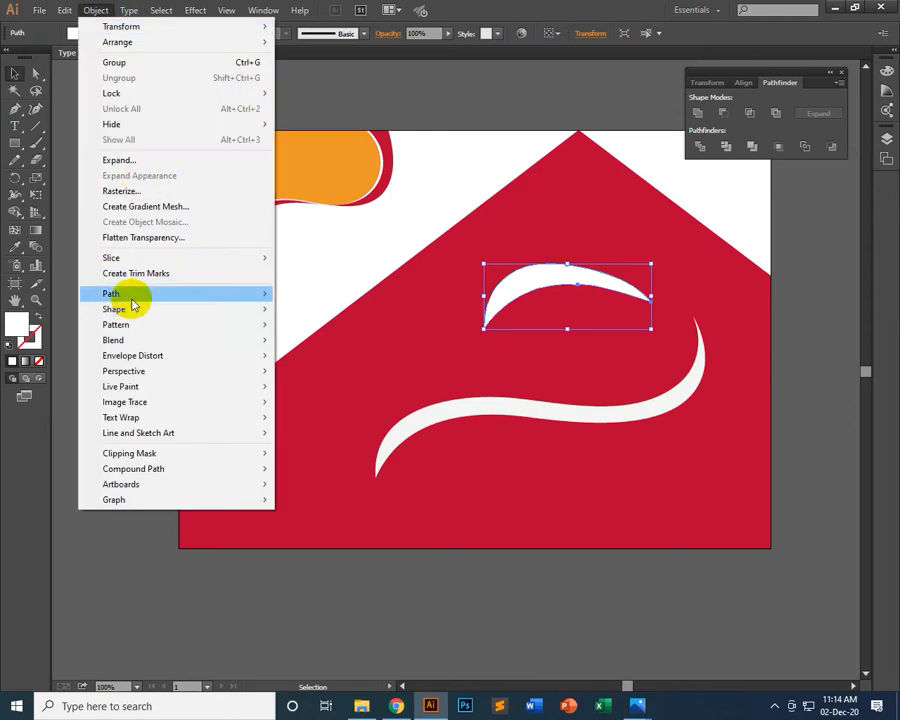
{"action": "mouse_move", "coordinate": [137, 293]}
{"action": "left_click", "coordinate": [314, 366]}
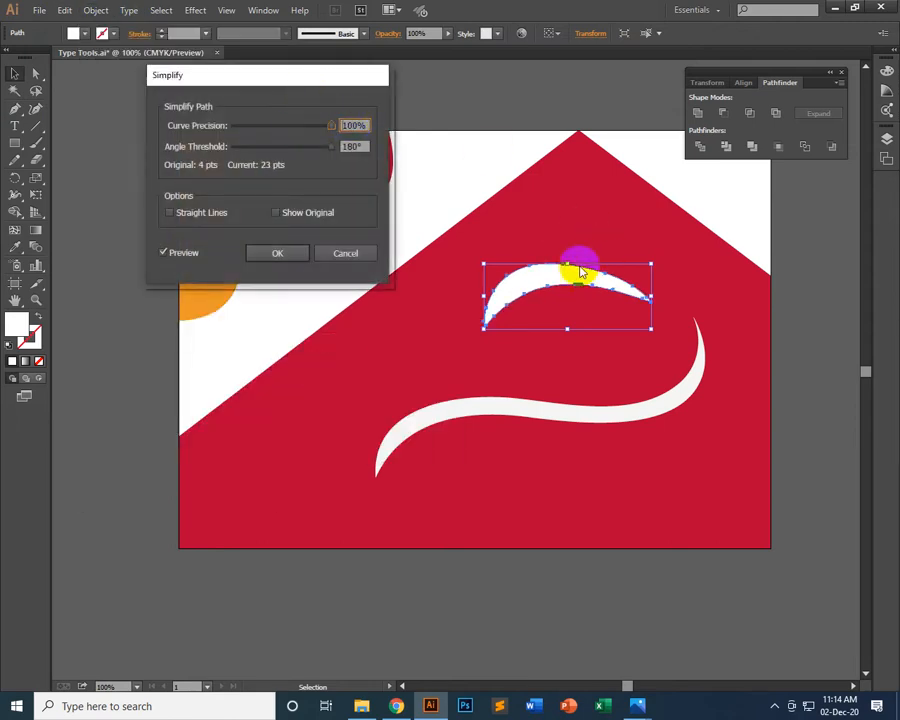
{"action": "left_click", "coordinate": [163, 254]}
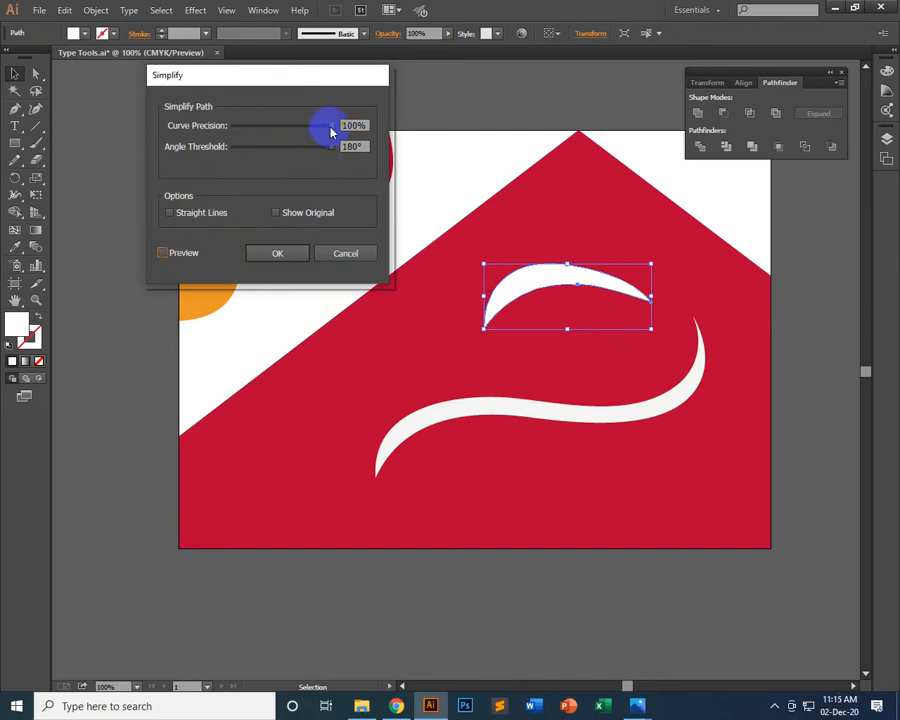
{"action": "left_click", "coordinate": [181, 254]}
{"action": "left_click", "coordinate": [350, 125]}
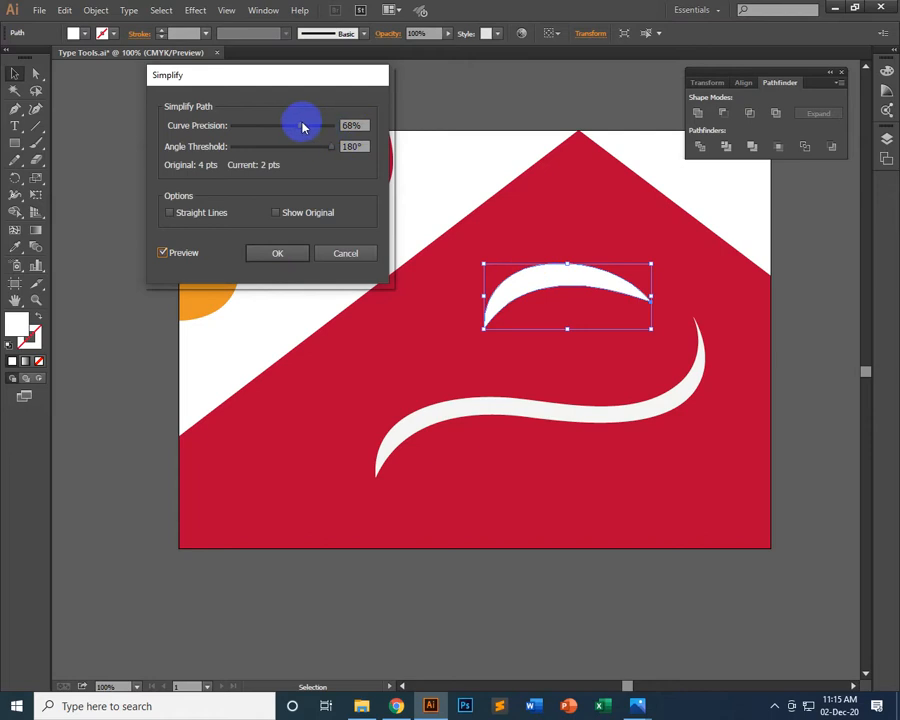
{"action": "left_click_drag", "start_coordinate": [303, 126], "coordinate": [321, 129]}
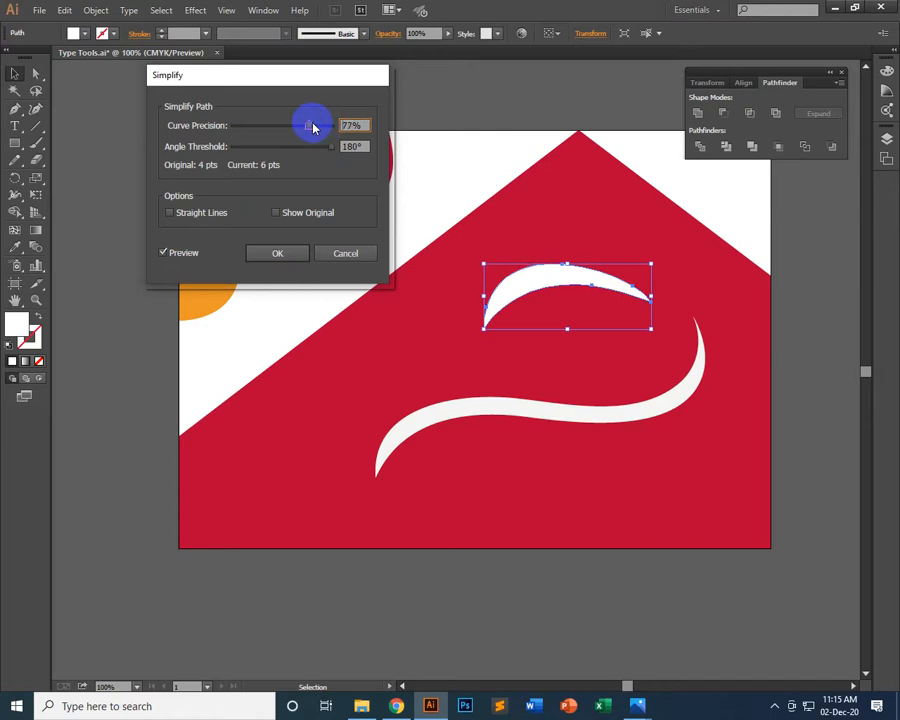
{"action": "left_click", "coordinate": [277, 252]}
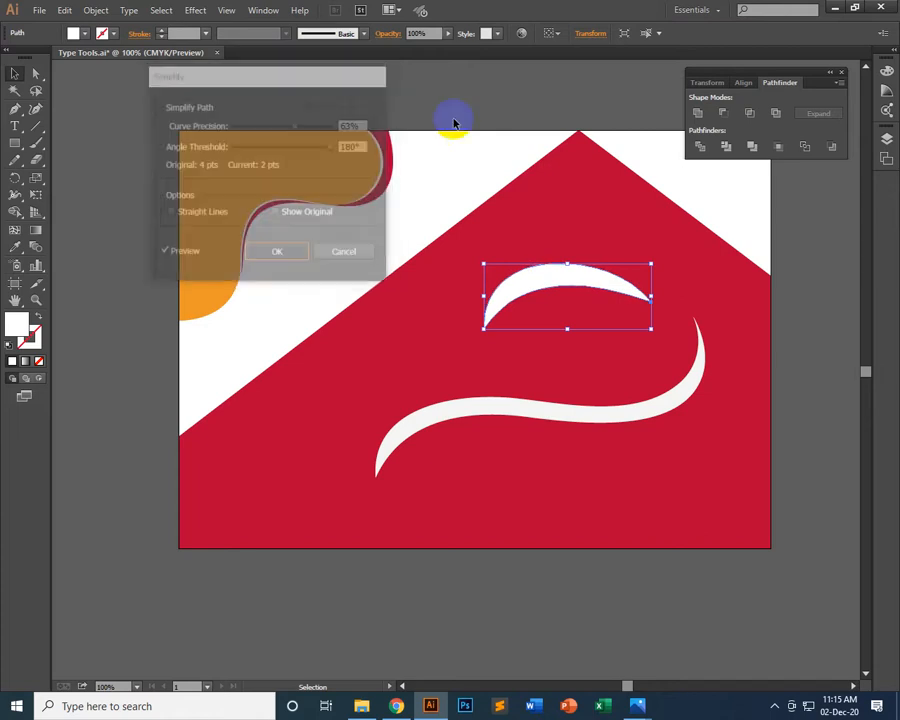
{"action": "left_click", "coordinate": [784, 177]}
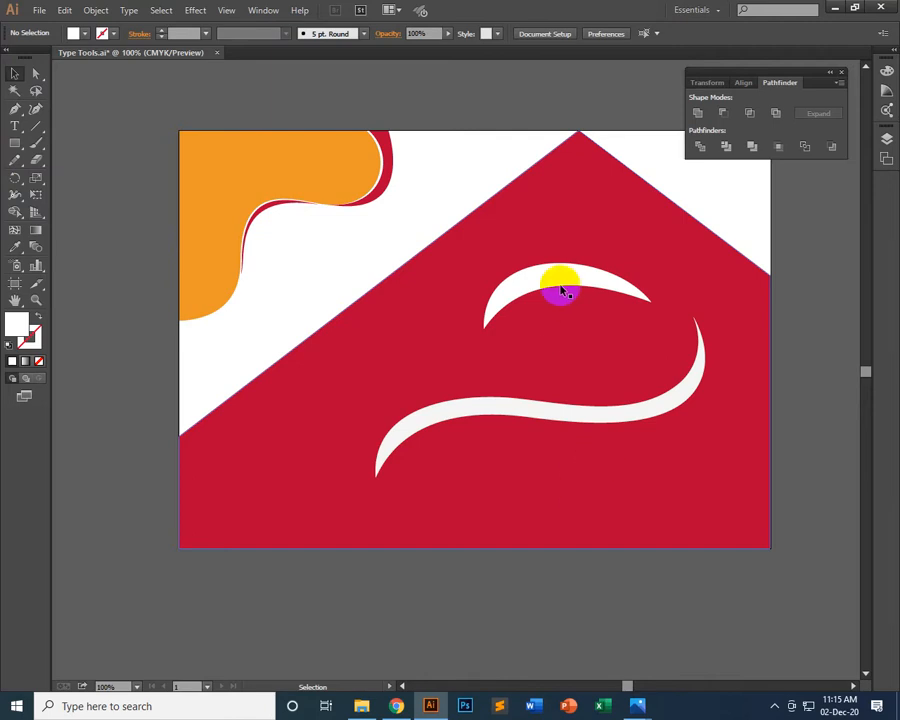
Try reshaping the crescent's left end by moving its anchor's direction handles, and undo these handle changes
{"action": "left_click", "coordinate": [36, 74]}
{"action": "left_click", "coordinate": [522, 281]}
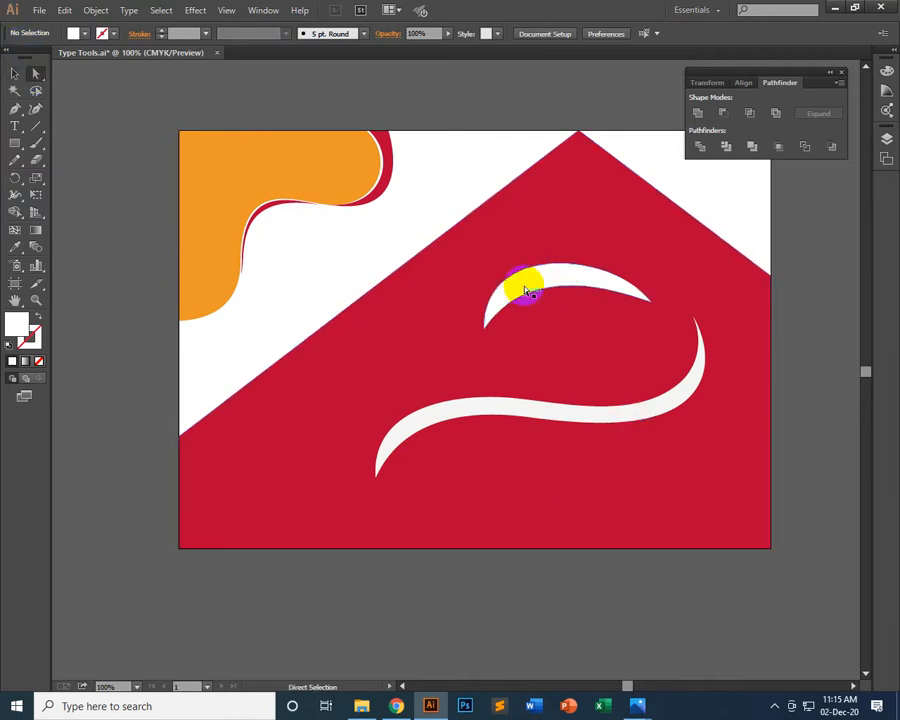
{"action": "left_click", "coordinate": [484, 330]}
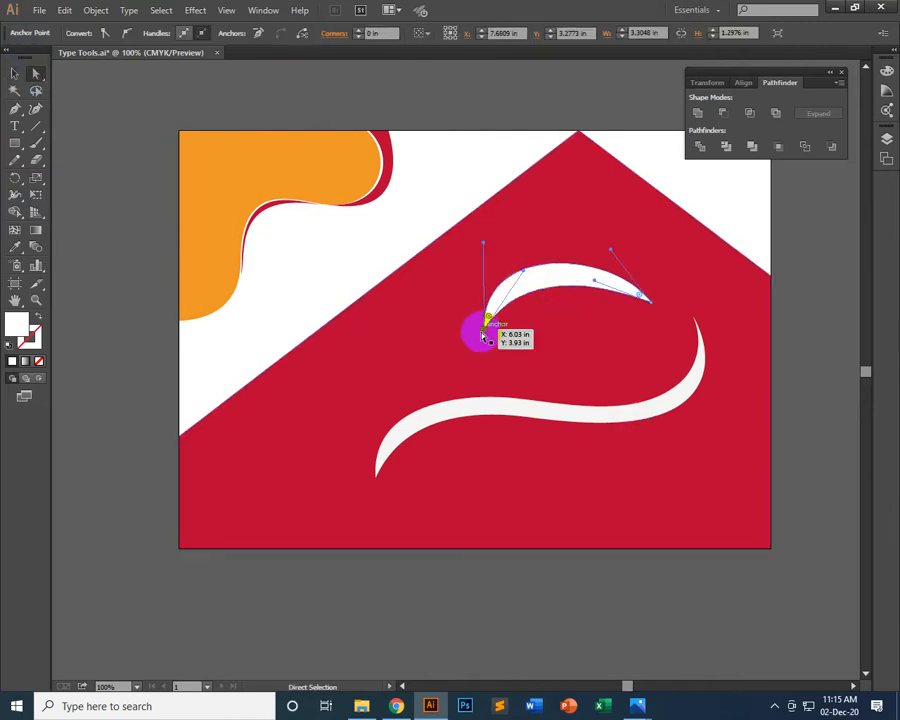
{"action": "mouse_move", "coordinate": [486, 245]}
{"action": "left_mouse_down"}
{"action": "mouse_move", "coordinate": [506, 239]}
{"action": "mouse_move", "coordinate": [487, 249]}
{"action": "left_mouse_up"}
{"action": "left_click", "coordinate": [543, 267]}
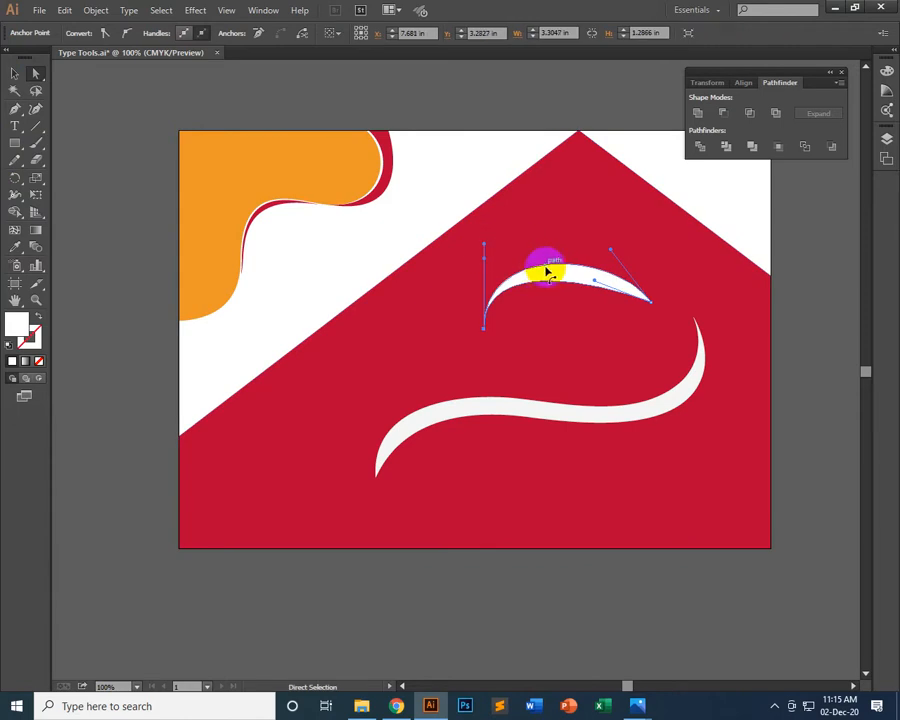
{"action": "key", "text": "ctrl+z"}
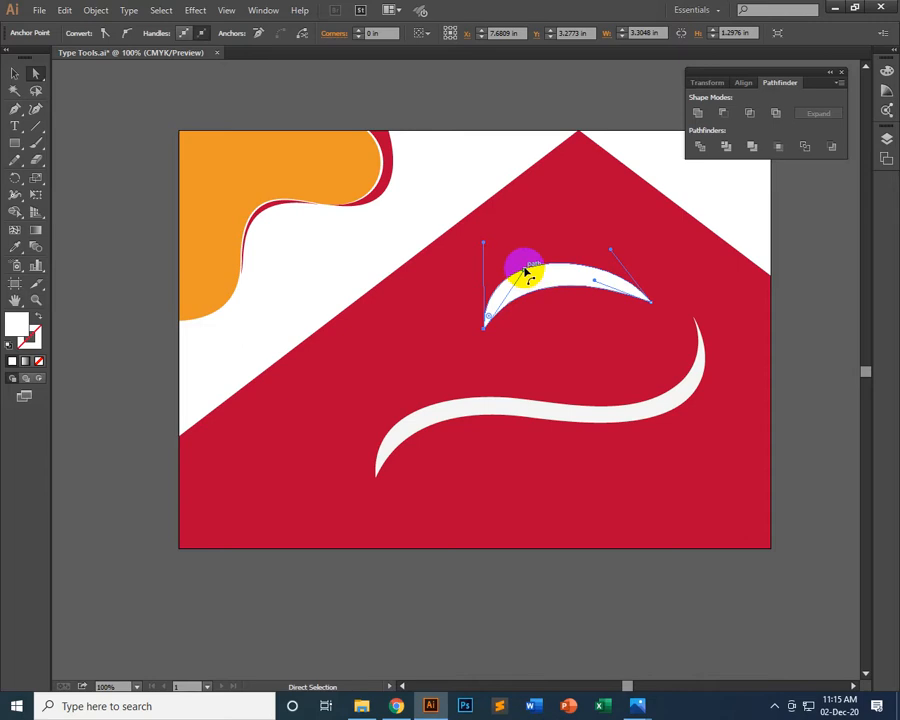
{"action": "mouse_move", "coordinate": [525, 273]}
{"action": "left_mouse_down"}
{"action": "mouse_move", "coordinate": [526, 286]}
{"action": "mouse_move", "coordinate": [517, 275]}
{"action": "mouse_move", "coordinate": [526, 257]}
{"action": "left_mouse_up"}
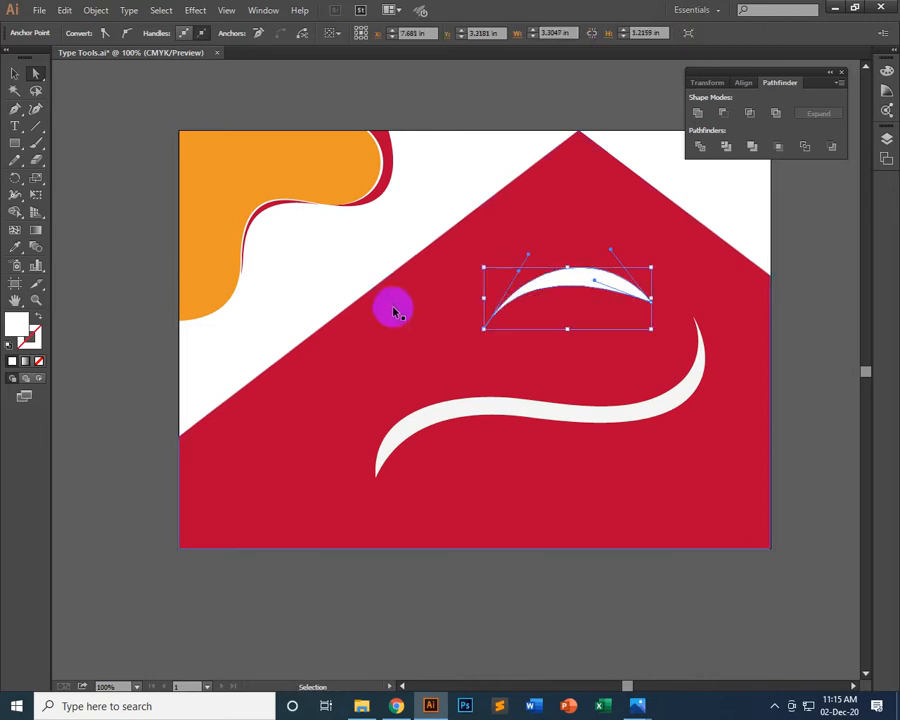
{"action": "key", "text": "ctrl+z"}
Round the crescent's left tip with a radius of about 0.06 in and its right tip with about 0.04 in
{"action": "left_click_drag", "start_coordinate": [490, 298], "coordinate": [491, 316]}
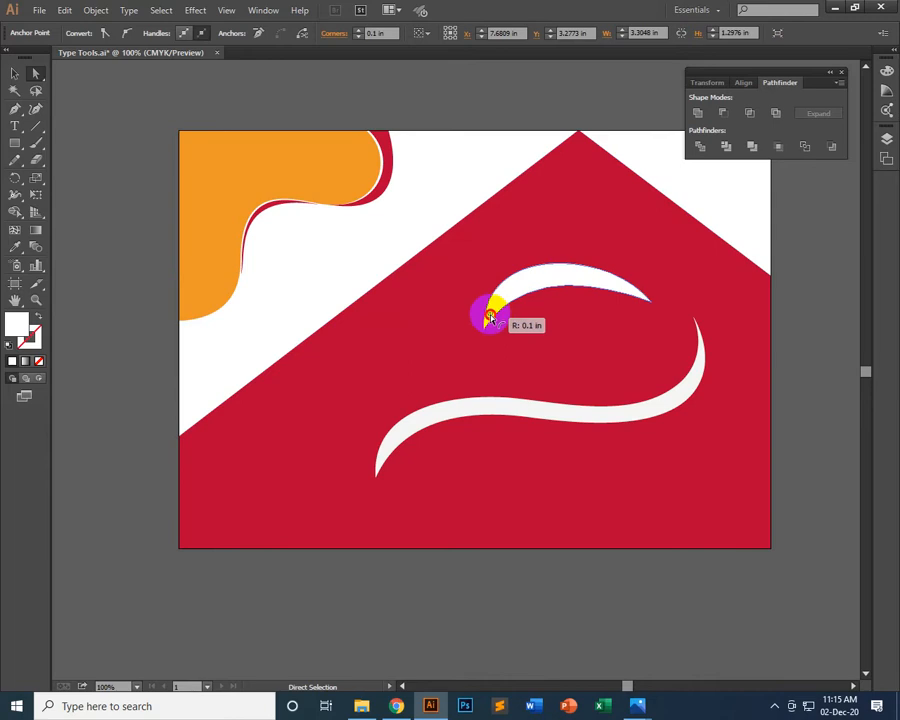
{"action": "left_click", "coordinate": [680, 317]}
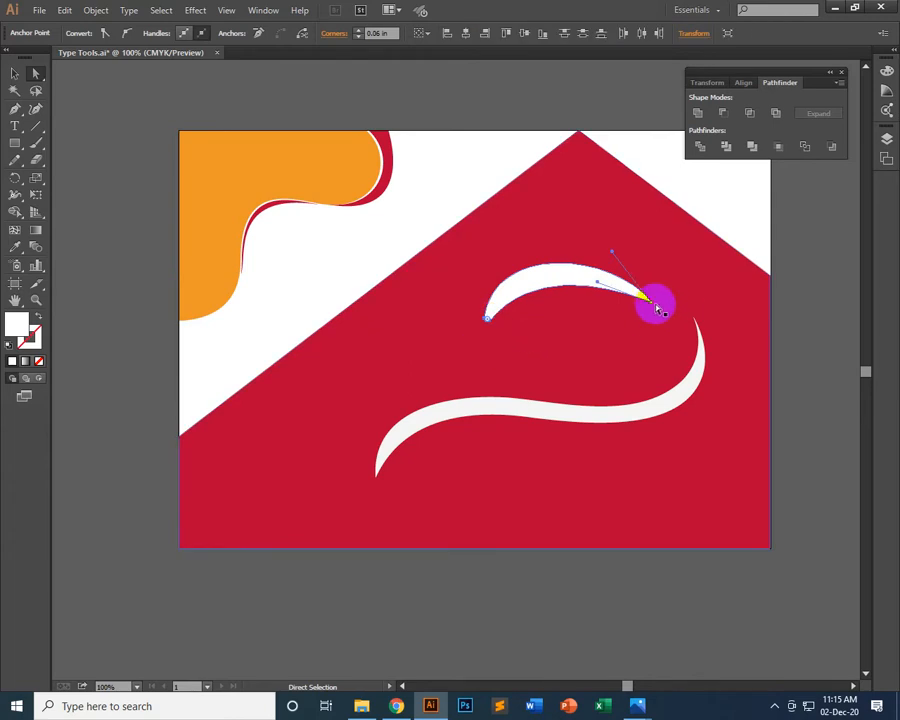
{"action": "mouse_move", "coordinate": [657, 308]}
{"action": "left_mouse_down"}
{"action": "mouse_move", "coordinate": [639, 293]}
{"action": "mouse_move", "coordinate": [646, 300]}
{"action": "left_mouse_up"}
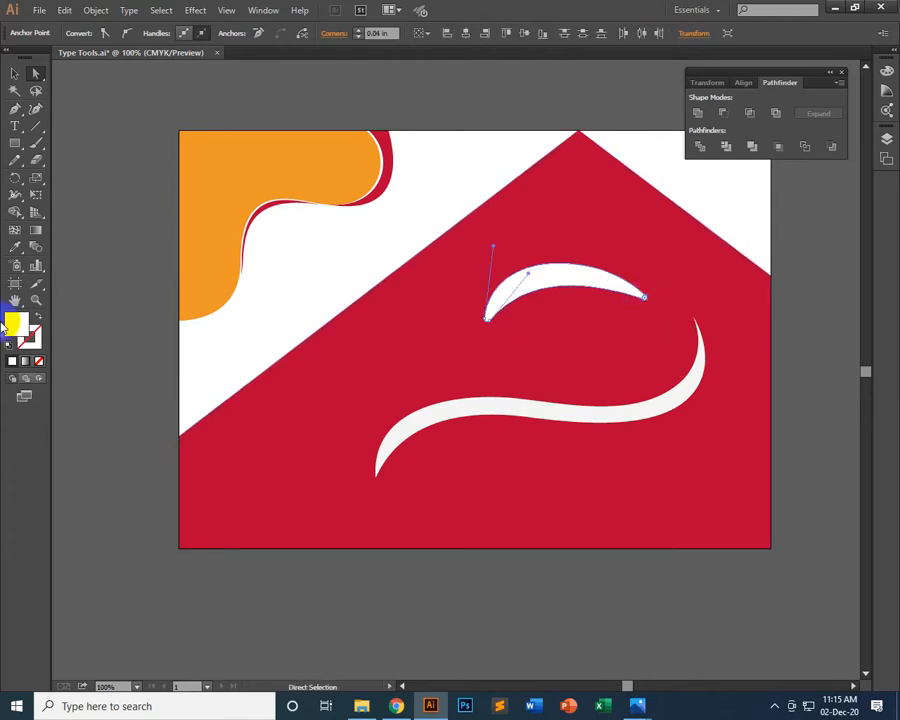
{"action": "left_click", "coordinate": [129, 263]}
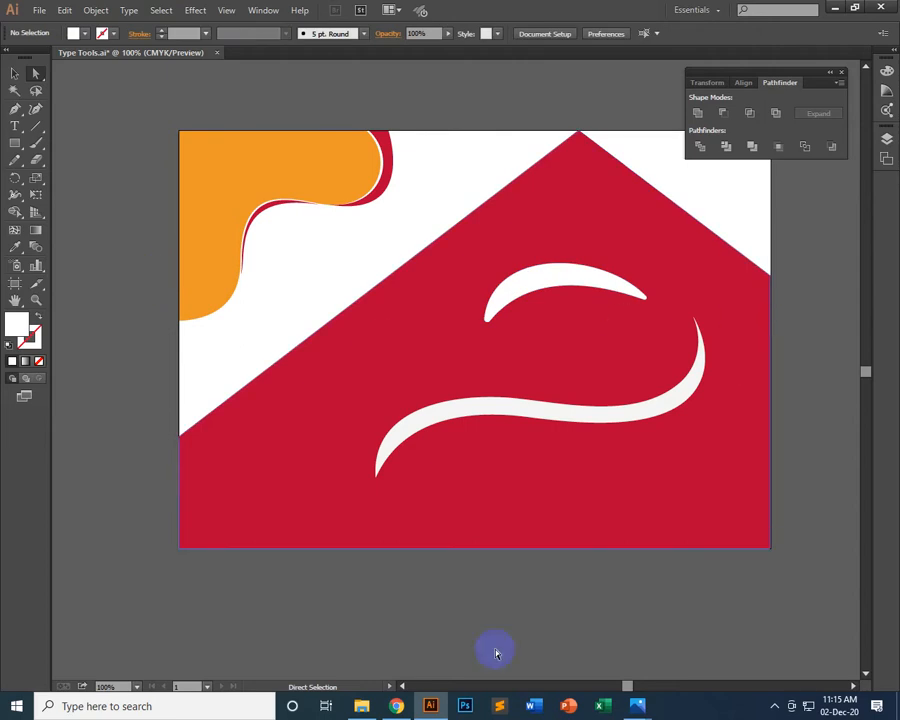
Switch to Chrome and look through the open curve design reference images and their related images
{"action": "left_click", "coordinate": [395, 707]}
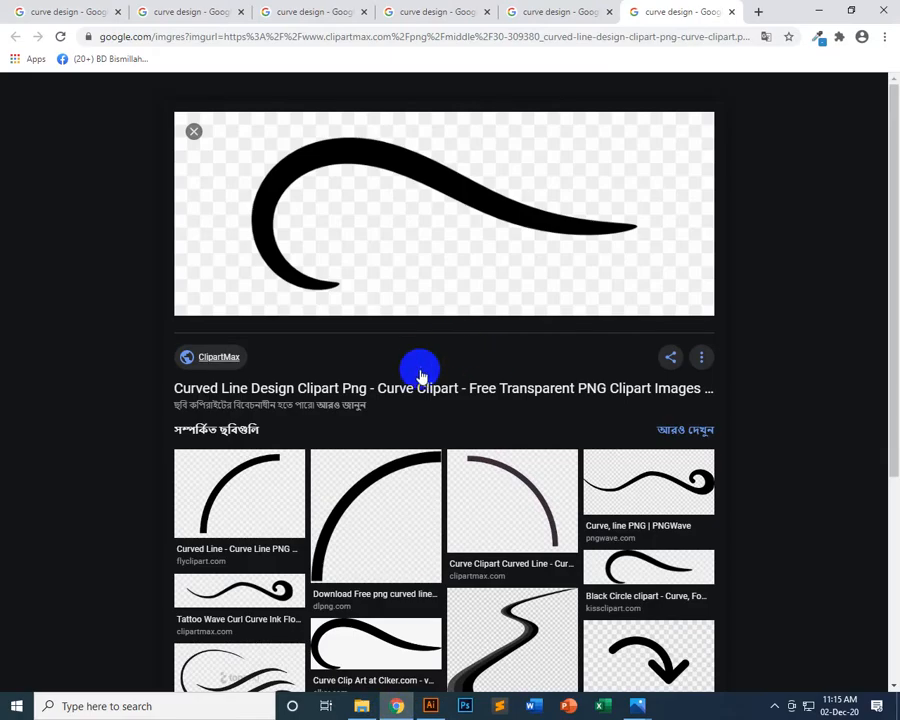
{"action": "scroll", "coordinate": [492, 552], "scroll_direction": "down", "scroll_amount": 2}
{"action": "scroll", "coordinate": [524, 574], "scroll_direction": "down", "scroll_amount": 1}
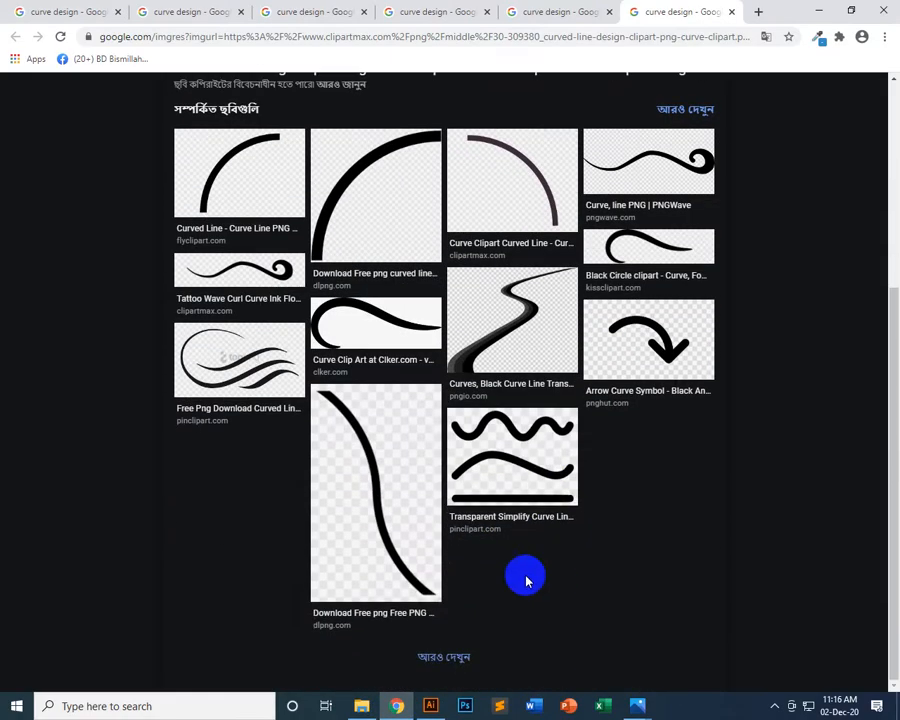
{"action": "scroll", "coordinate": [524, 614], "scroll_direction": "up", "scroll_amount": 3}
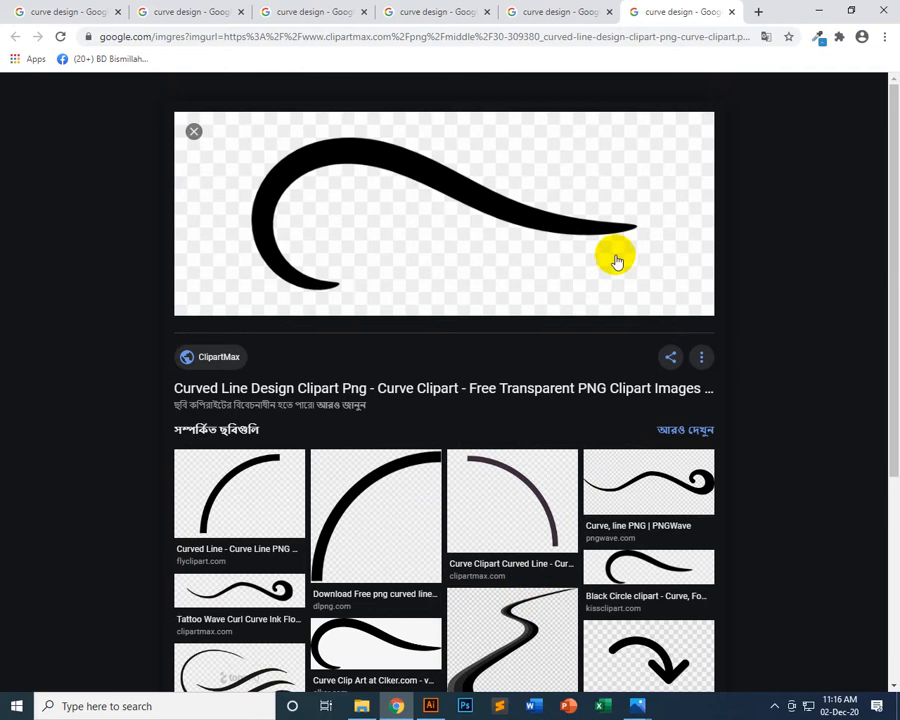
{"action": "left_click", "coordinate": [588, 14]}
{"action": "scroll", "coordinate": [435, 395], "scroll_direction": "down", "scroll_amount": 3}
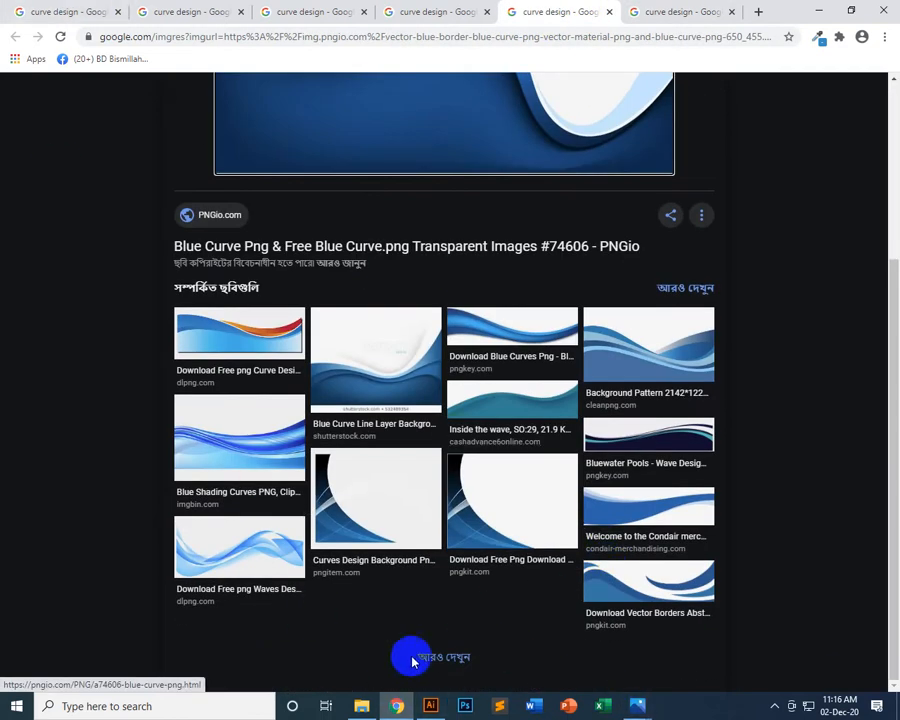
{"action": "scroll", "coordinate": [653, 382], "scroll_direction": "up", "scroll_amount": 3}
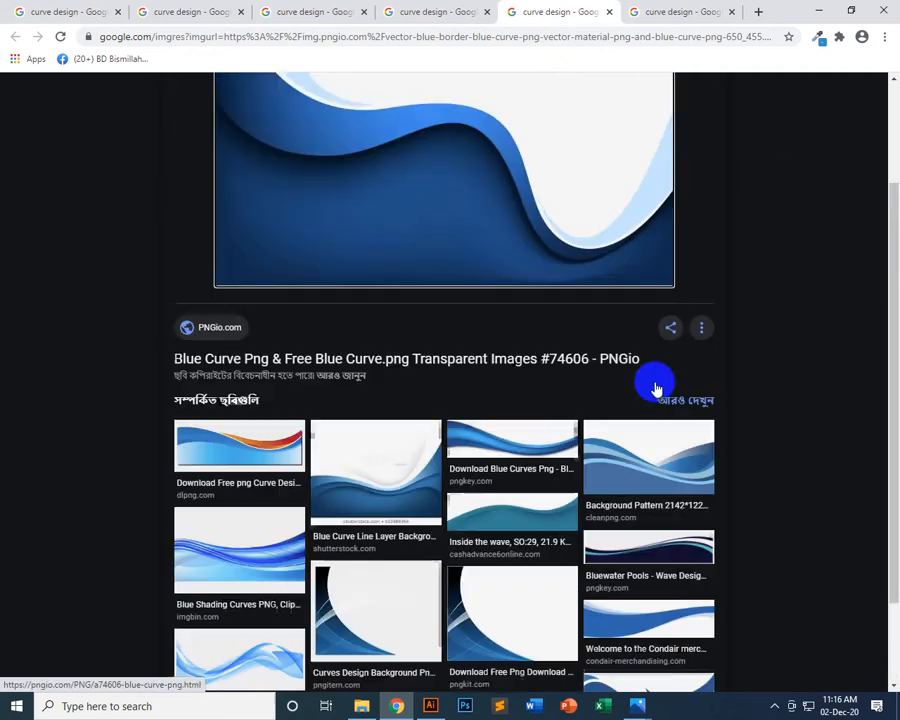
{"action": "left_click", "coordinate": [407, 14]}
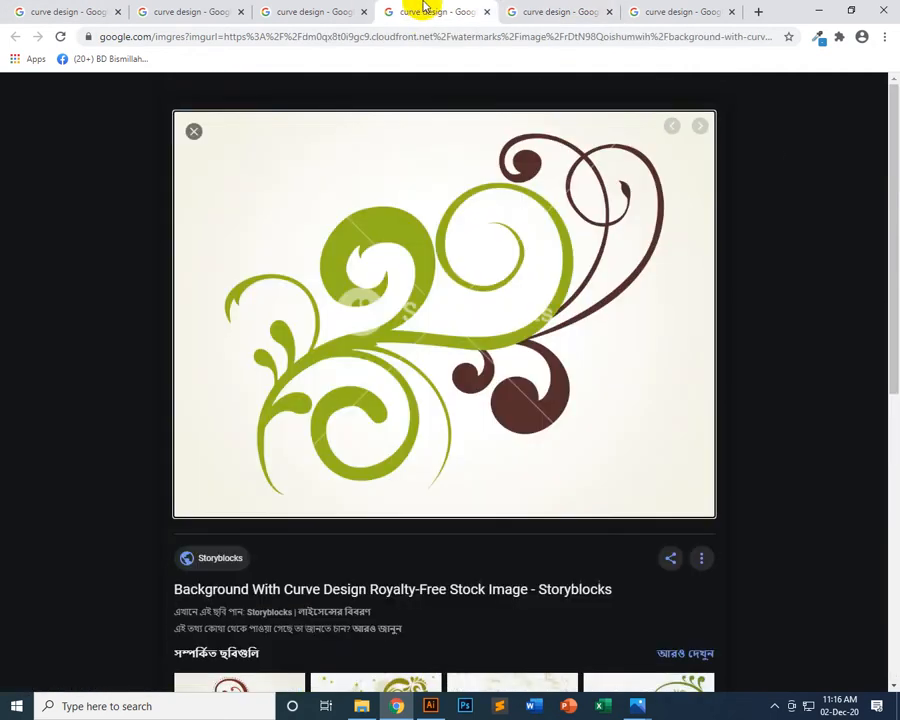
{"action": "left_click", "coordinate": [258, 11]}
{"action": "left_click", "coordinate": [186, 11]}
Replace the curve design image search with a Google Images search for "bird"
{"action": "left_click", "coordinate": [97, 7]}
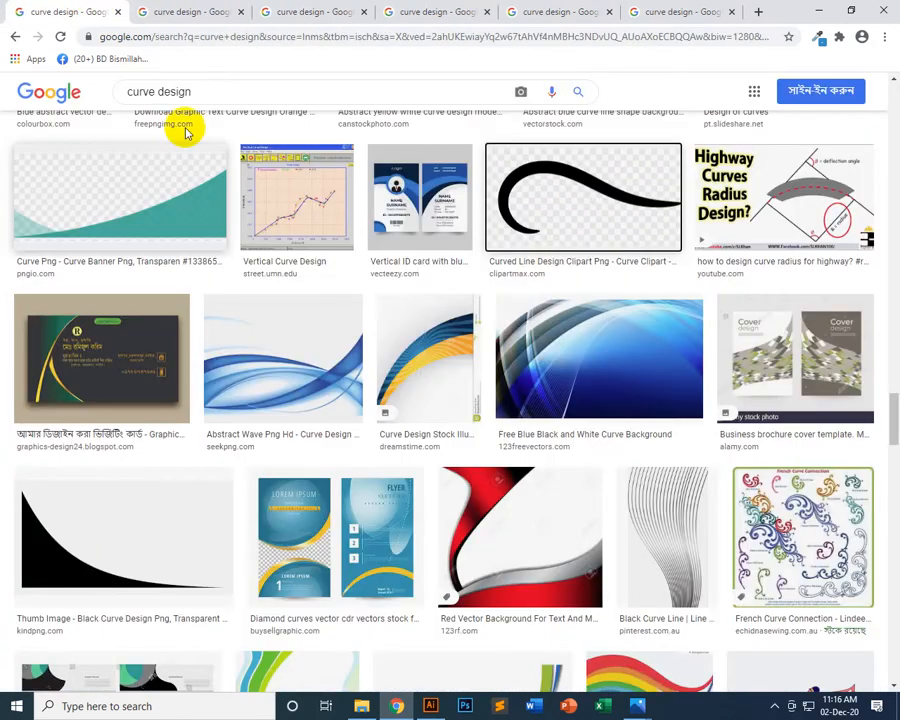
{"action": "left_click", "coordinate": [137, 92]}
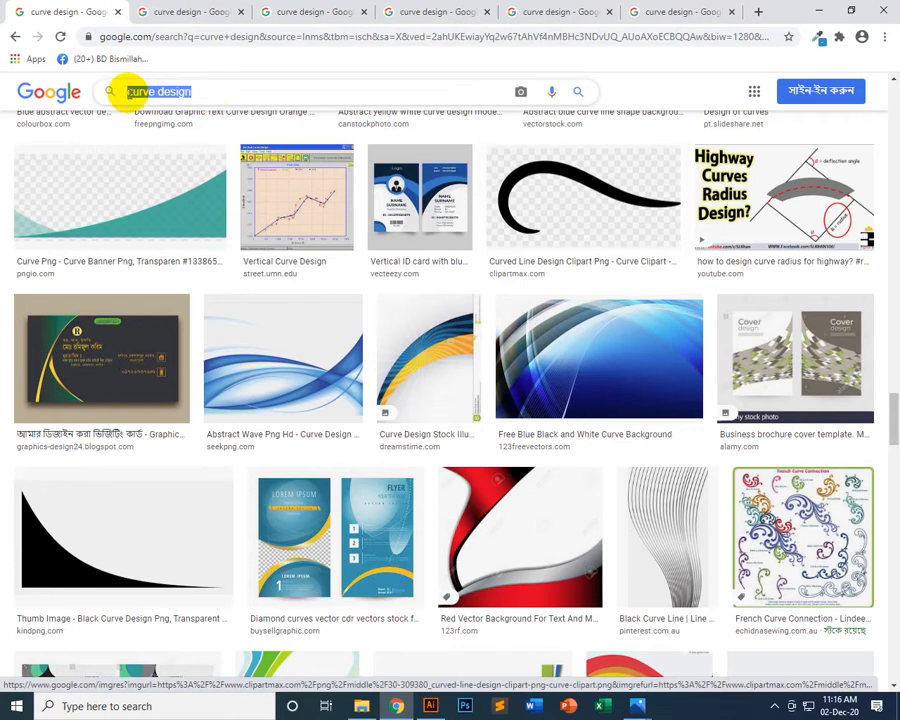
{"action": "type", "text": "bi"}
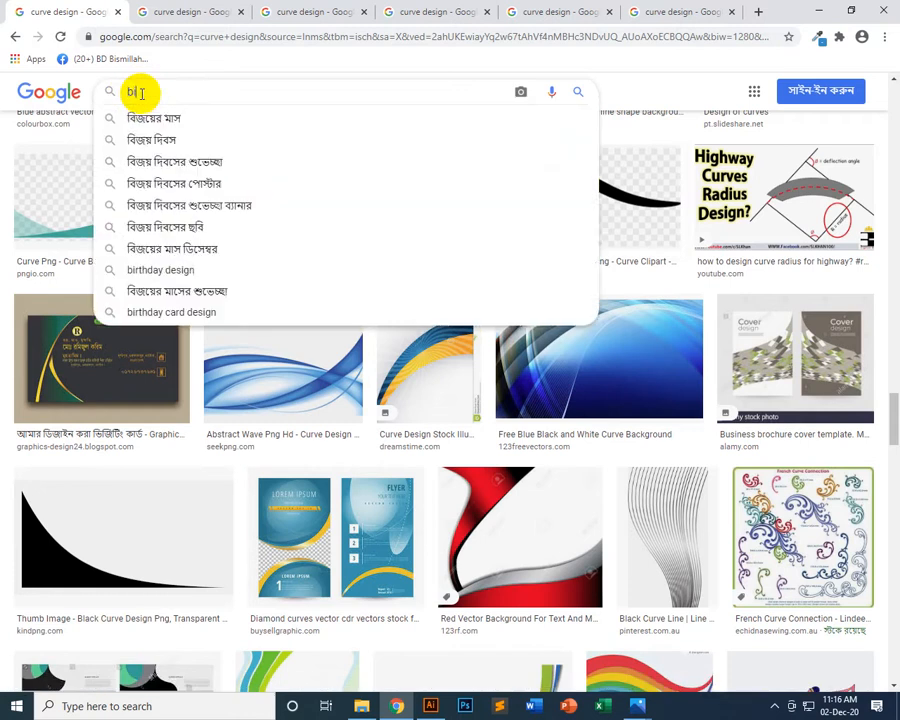
{"action": "type", "text": "rd"}
{"action": "key", "text": "Return"}
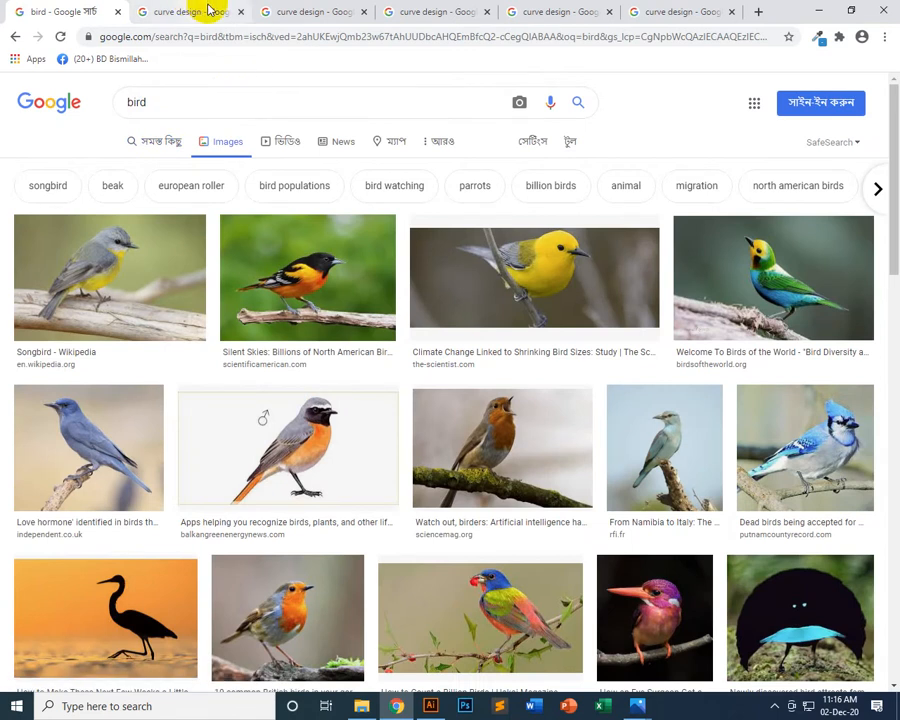
Preview the yellow bird on a branch and save its image into the Class_5 folder
{"action": "left_click", "coordinate": [549, 297]}
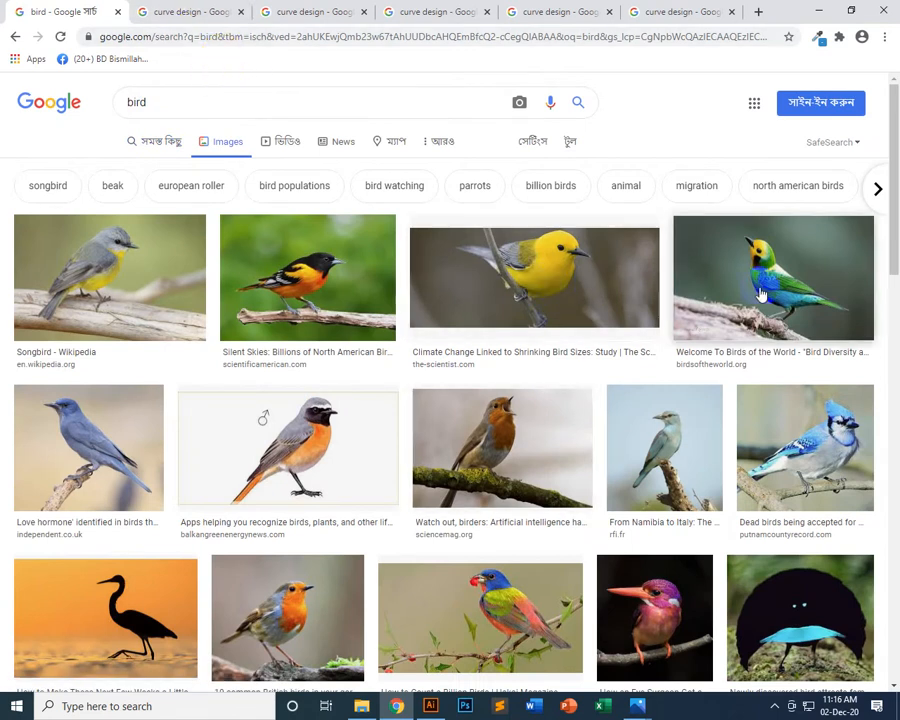
{"action": "left_click", "coordinate": [540, 228]}
{"action": "left_click", "coordinate": [666, 234]}
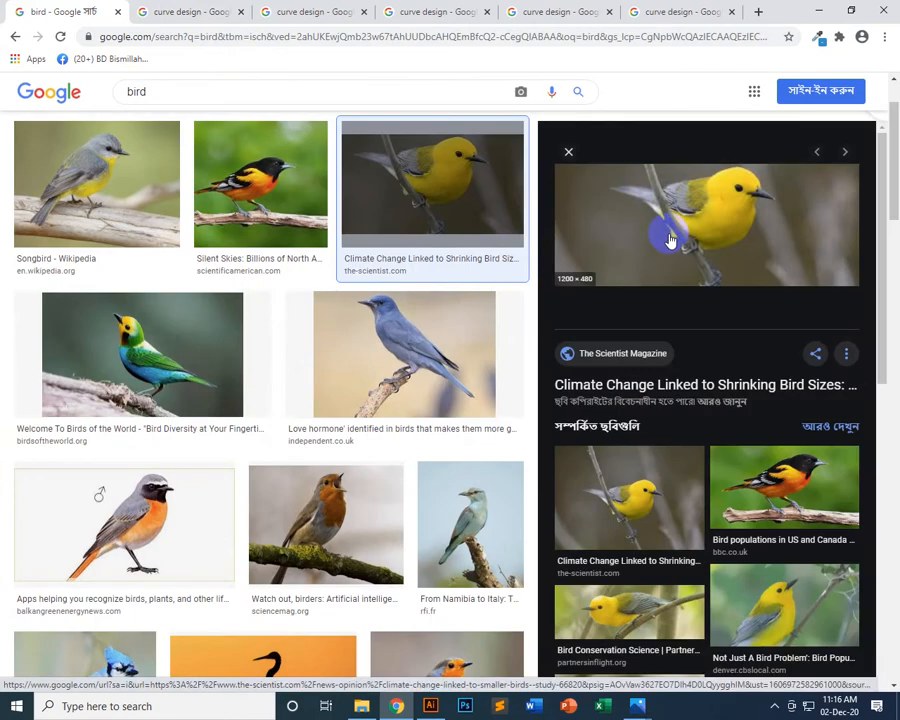
{"action": "left_click_drag", "start_coordinate": [675, 244], "coordinate": [311, 488]}
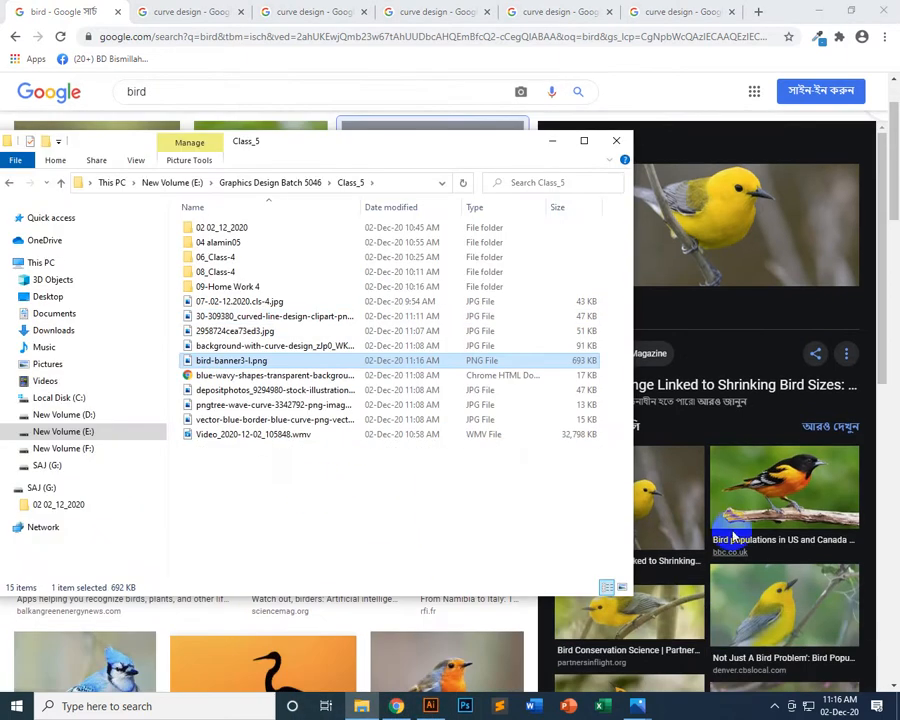
Open bird-banner3-l.png from the Class_5 folder in Adobe Illustrator CC 2015
{"action": "right_click", "coordinate": [280, 360]}
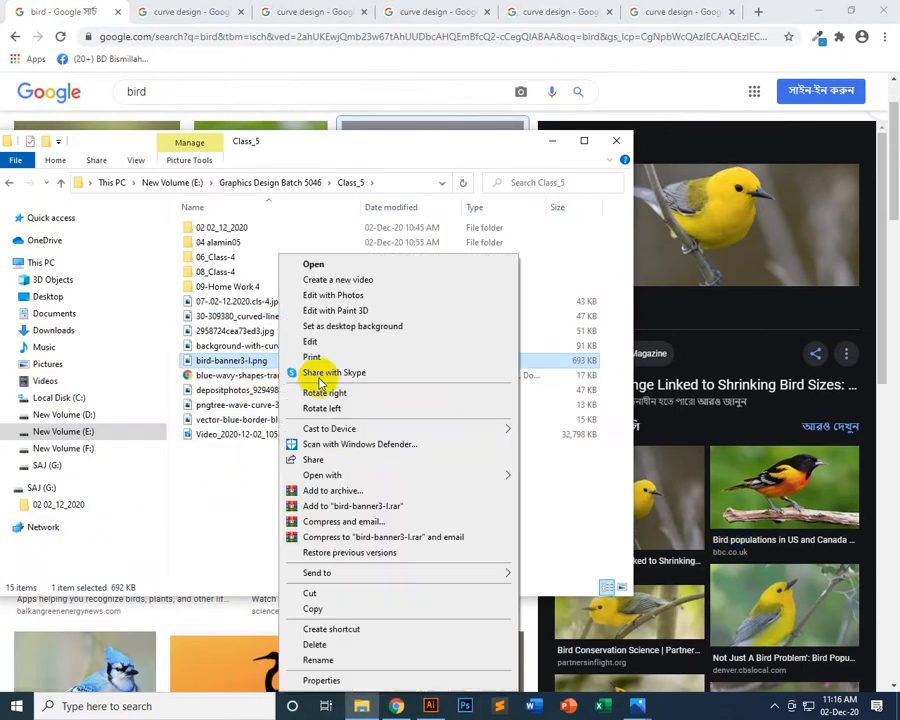
{"action": "mouse_move", "coordinate": [440, 474]}
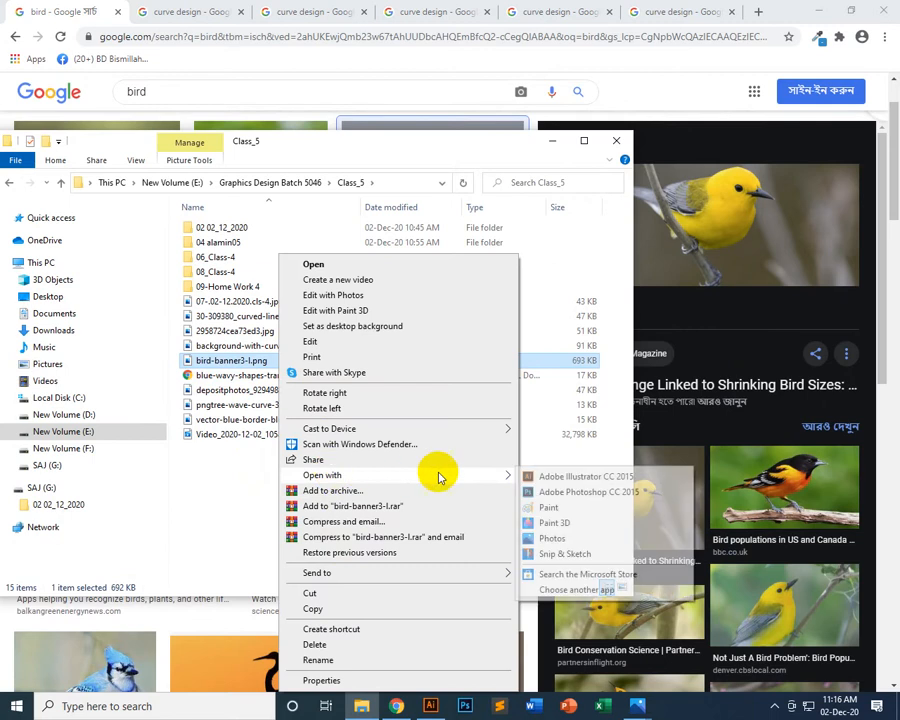
{"action": "left_click", "coordinate": [565, 477]}
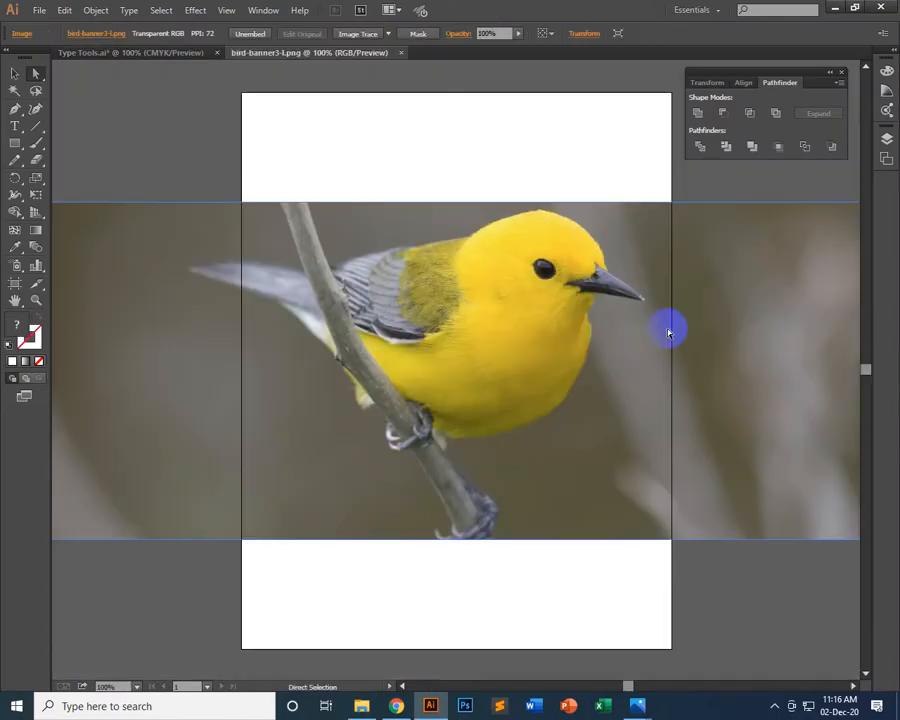
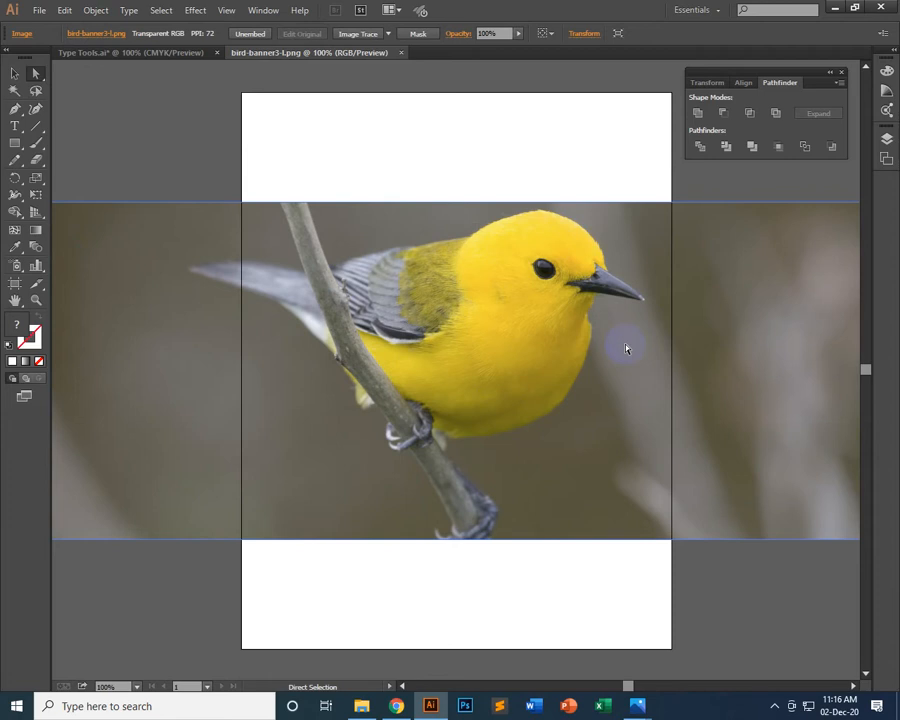
Trace the branch's upper edge with the Pen tool from the image's top border down to the bird's wing
{"action": "left_click", "coordinate": [15, 108]}
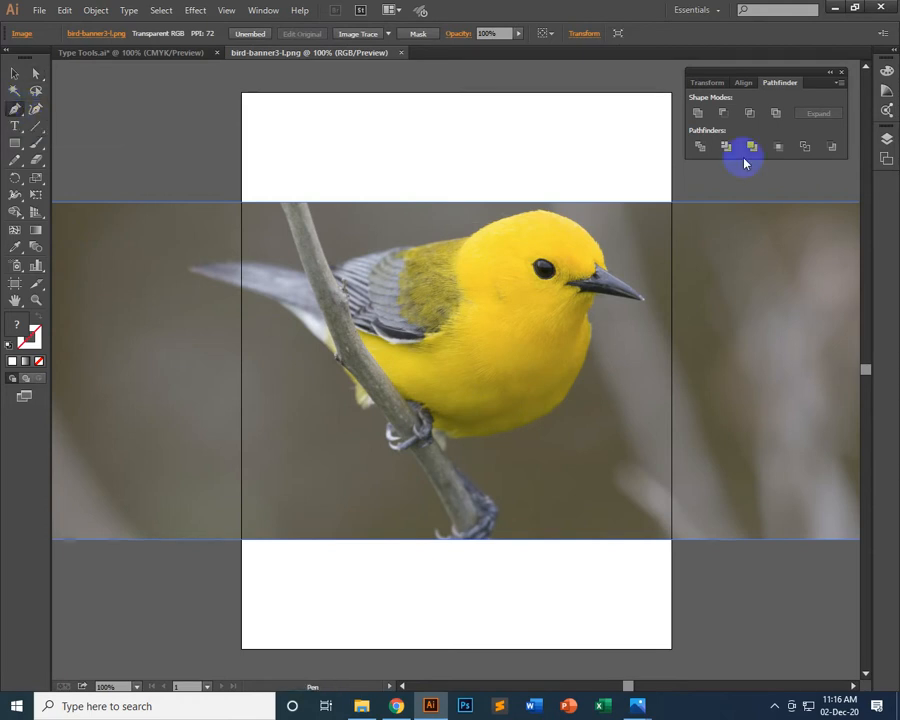
{"action": "key", "text": "ctrl+plus"}
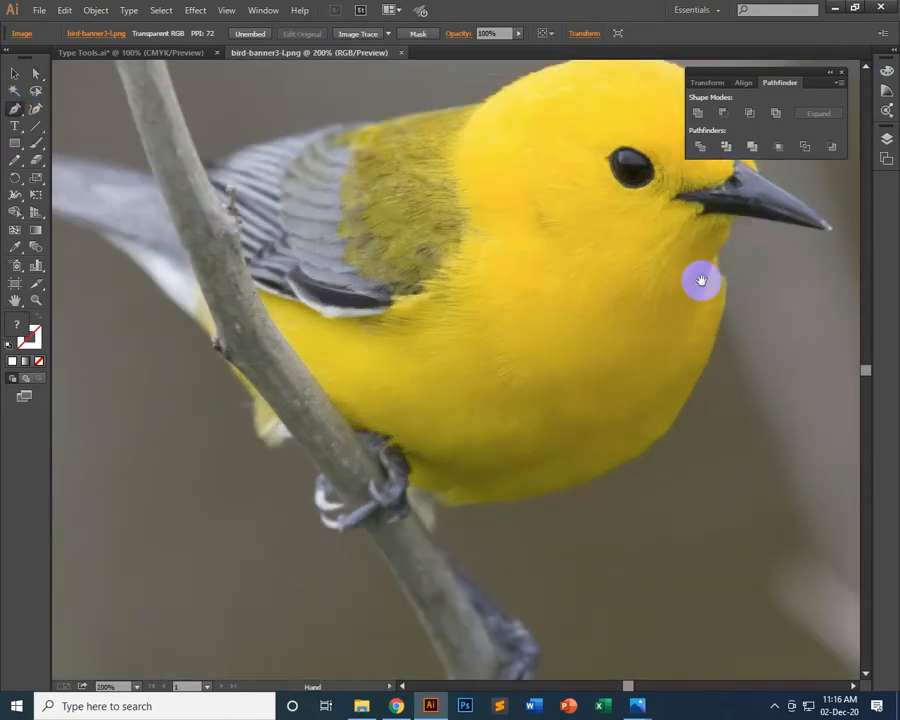
{"action": "left_click_drag", "start_coordinate": [659, 432], "coordinate": [760, 634]}
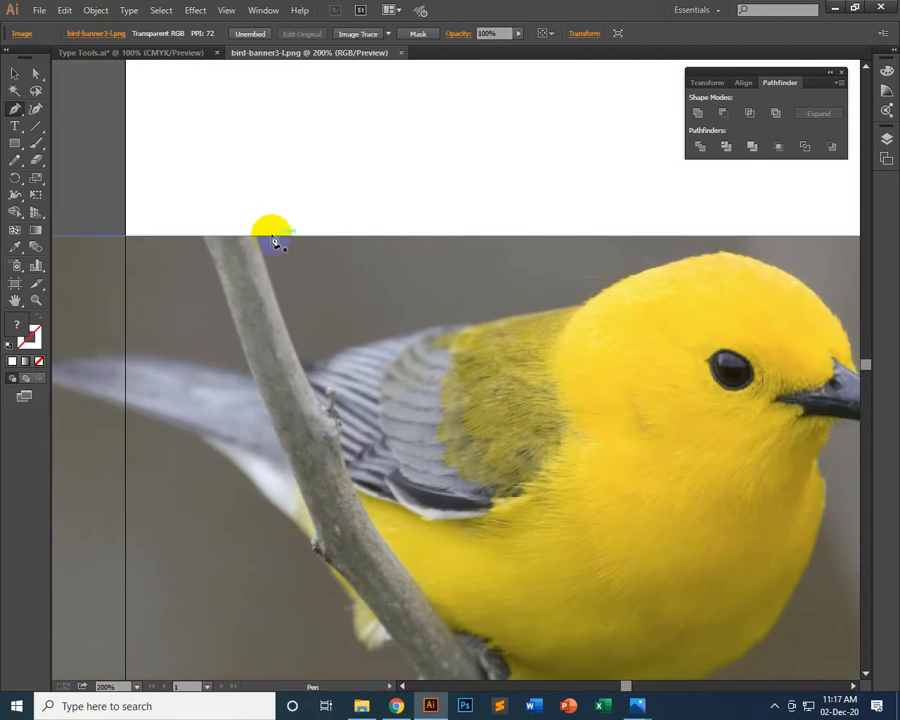
{"action": "left_click_drag", "start_coordinate": [256, 237], "coordinate": [310, 375]}
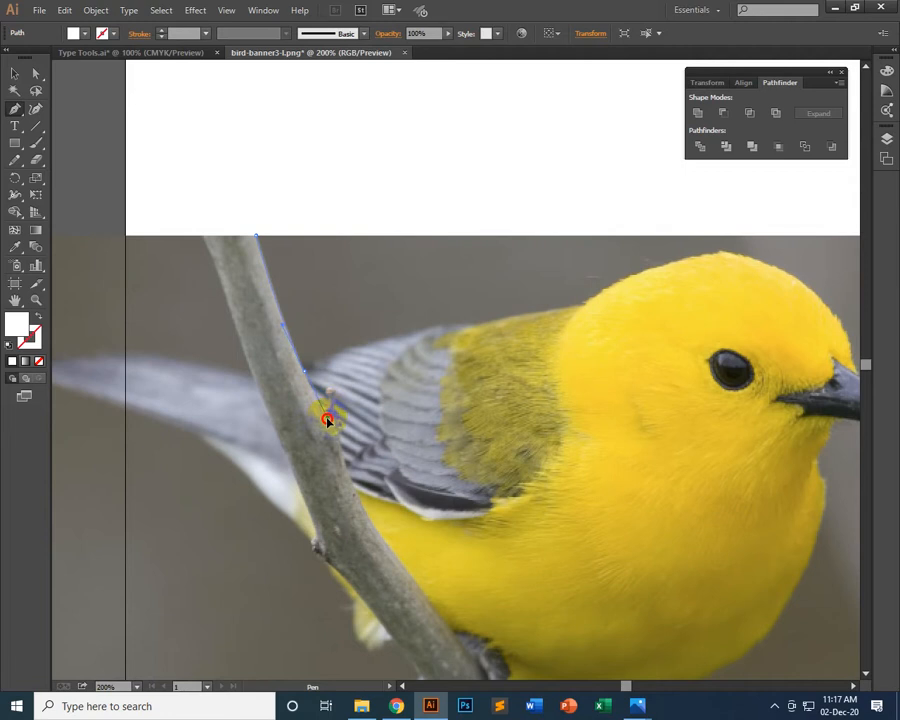
{"action": "left_click_drag", "start_coordinate": [305, 378], "coordinate": [306, 383]}
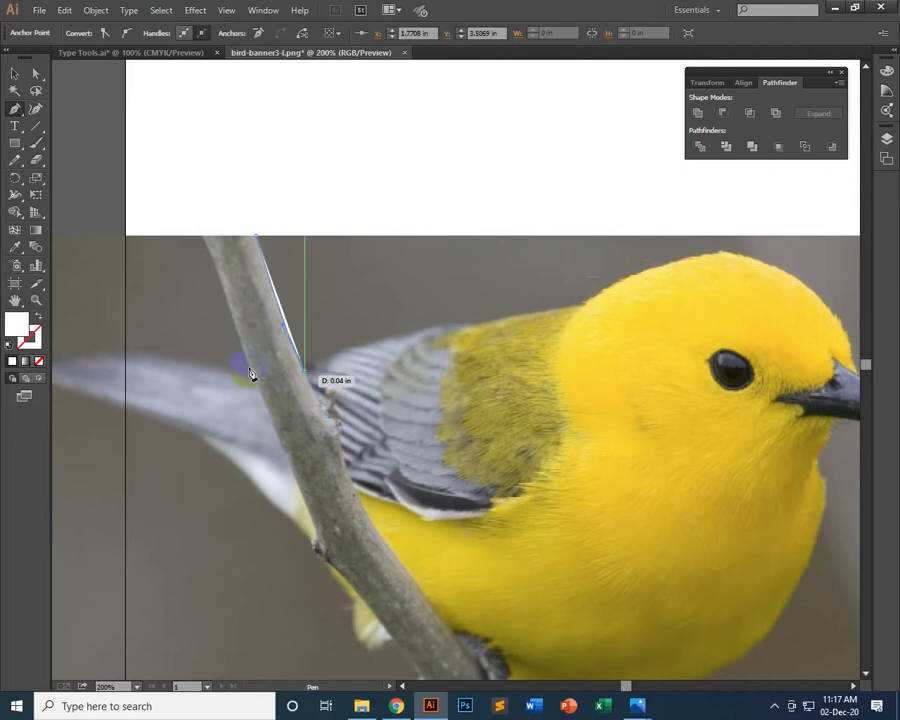
Set the traced branch path to no fill with a 1 pt stroke
{"action": "left_click", "coordinate": [14, 74]}
{"action": "left_click", "coordinate": [266, 232]}
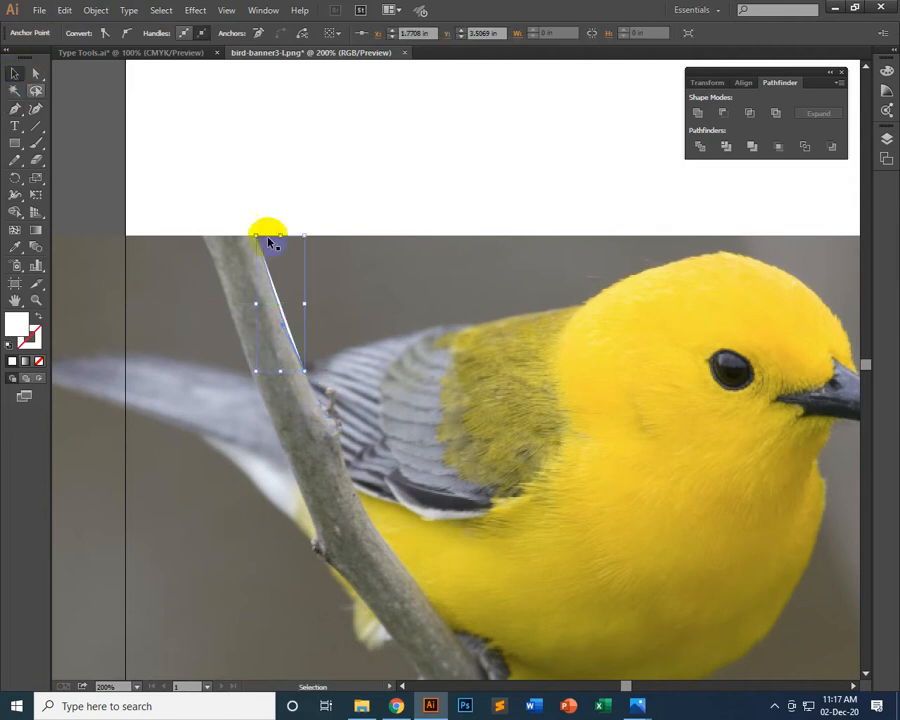
{"action": "left_click", "coordinate": [287, 318]}
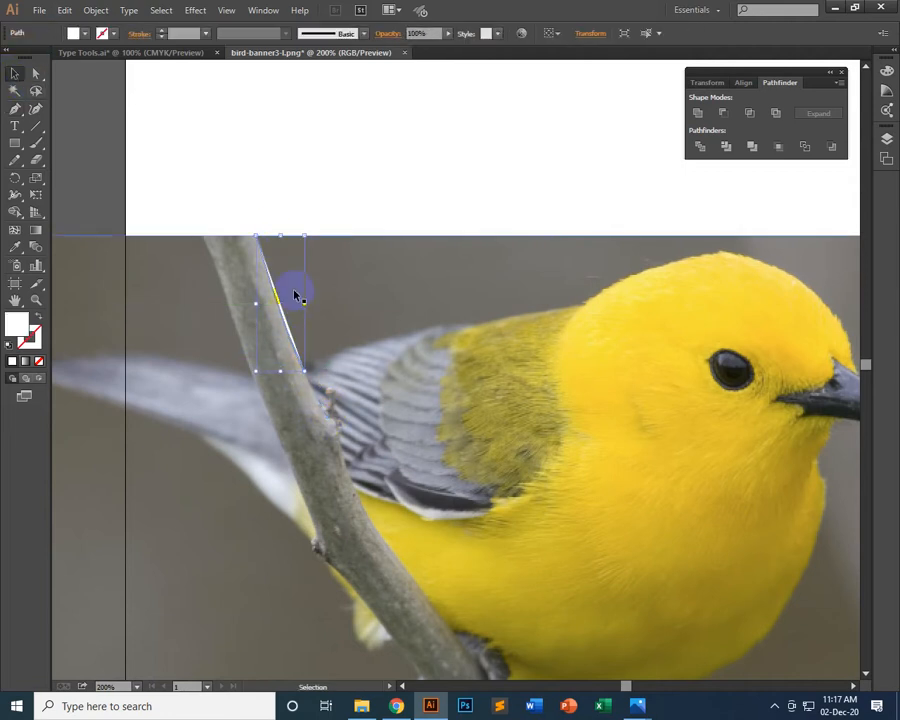
{"action": "left_click", "coordinate": [74, 32]}
{"action": "left_click", "coordinate": [8, 58]}
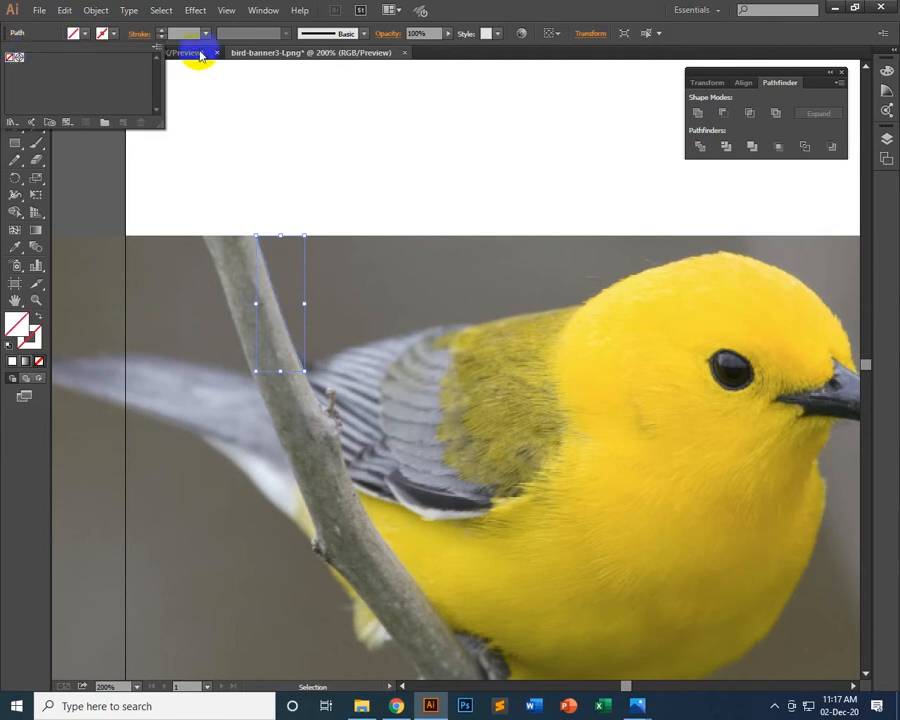
{"action": "left_click", "coordinate": [206, 34]}
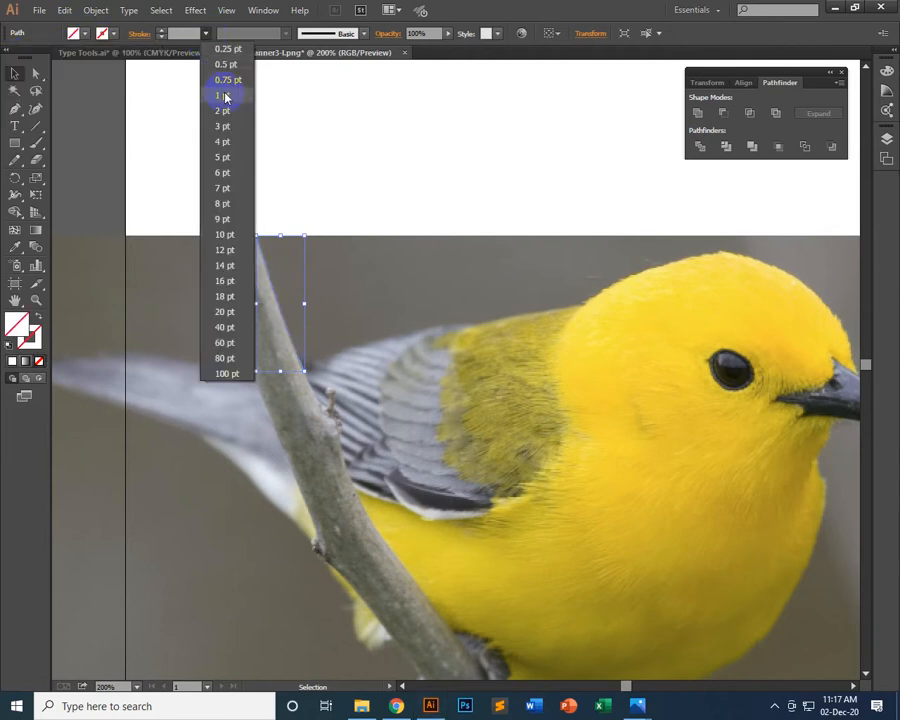
{"action": "left_click", "coordinate": [224, 94]}
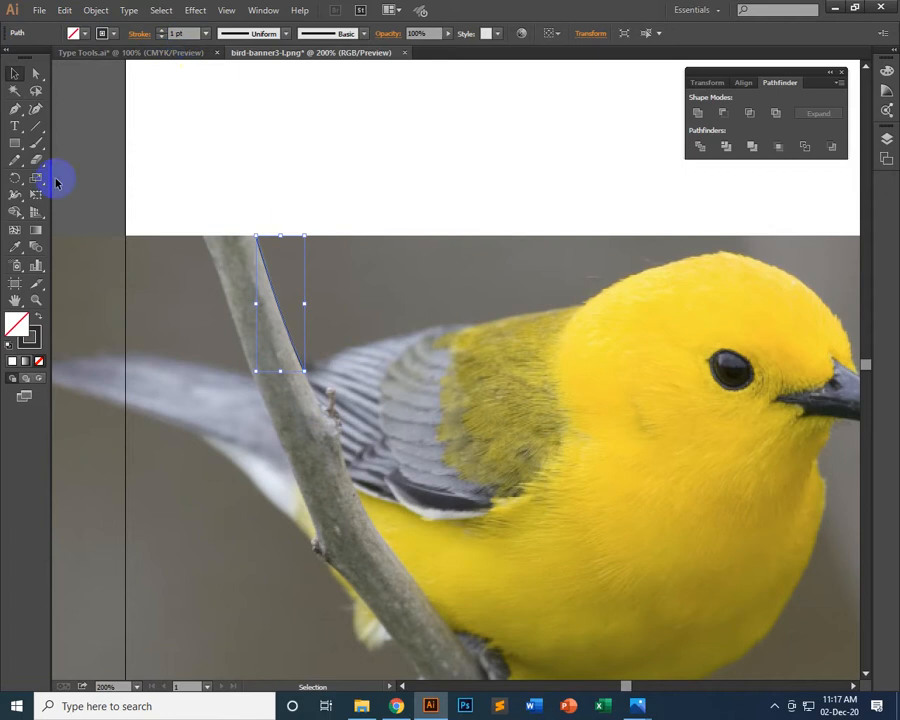
Continue the branch path with the Pen tool along the wing and back up to the base of the head
{"action": "left_click", "coordinate": [16, 109]}
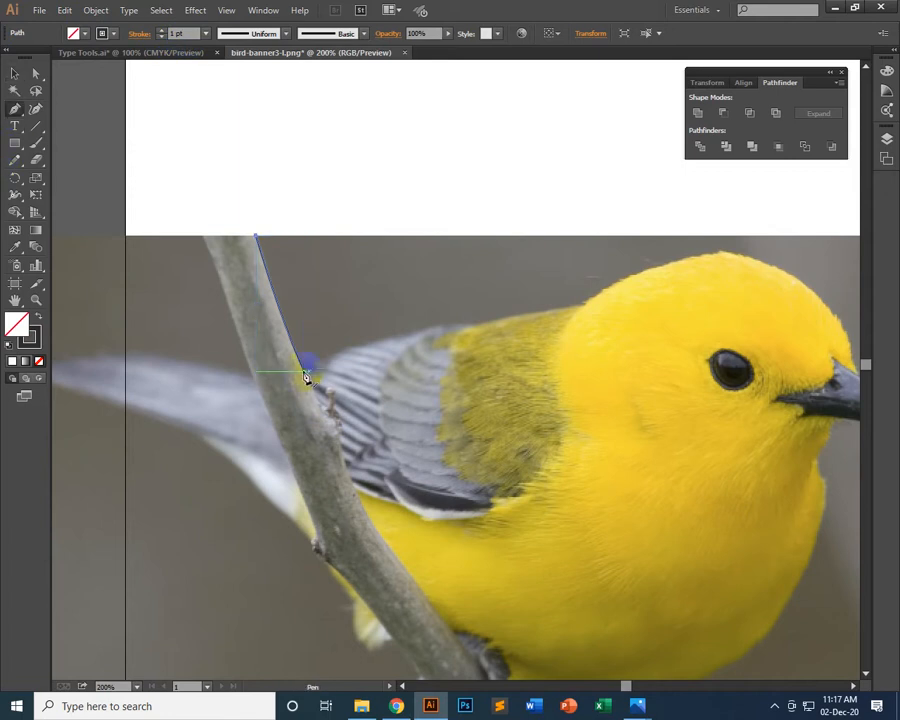
{"action": "left_click", "coordinate": [305, 376]}
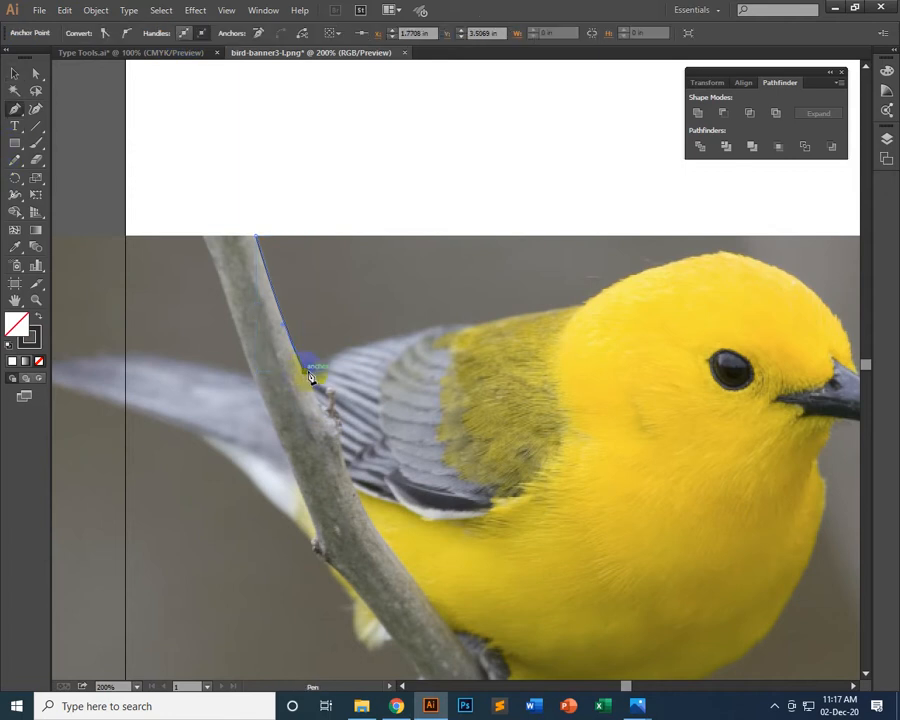
{"action": "left_click_drag", "start_coordinate": [311, 378], "coordinate": [418, 340]}
{"action": "left_click_drag", "start_coordinate": [471, 333], "coordinate": [628, 309]}
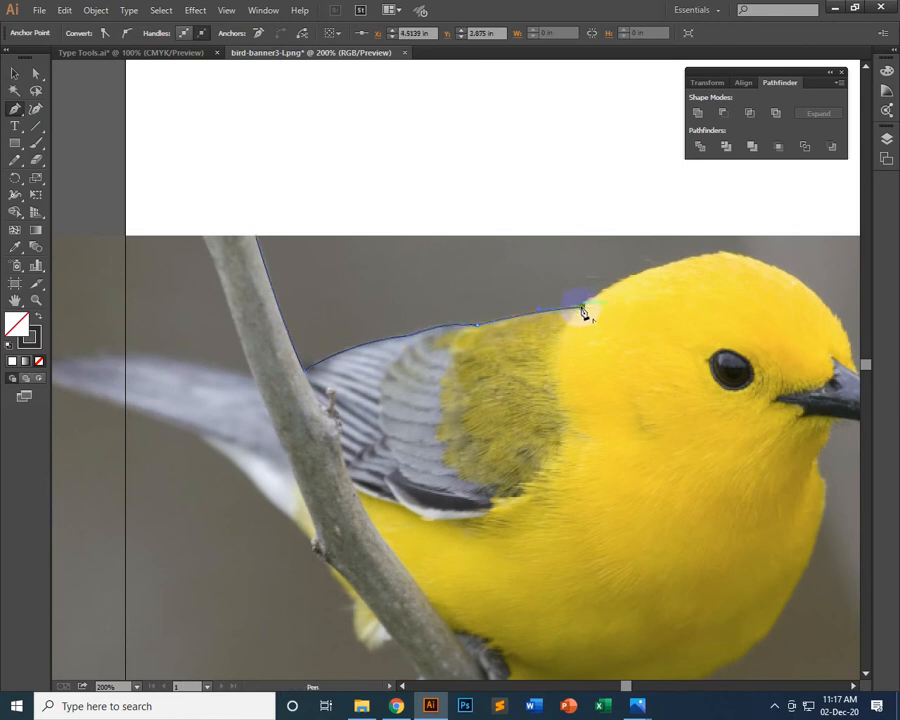
Extend the outline with smooth curves over the crown and down the forehead to the beak
{"action": "left_click_drag", "start_coordinate": [800, 300], "coordinate": [536, 270]}
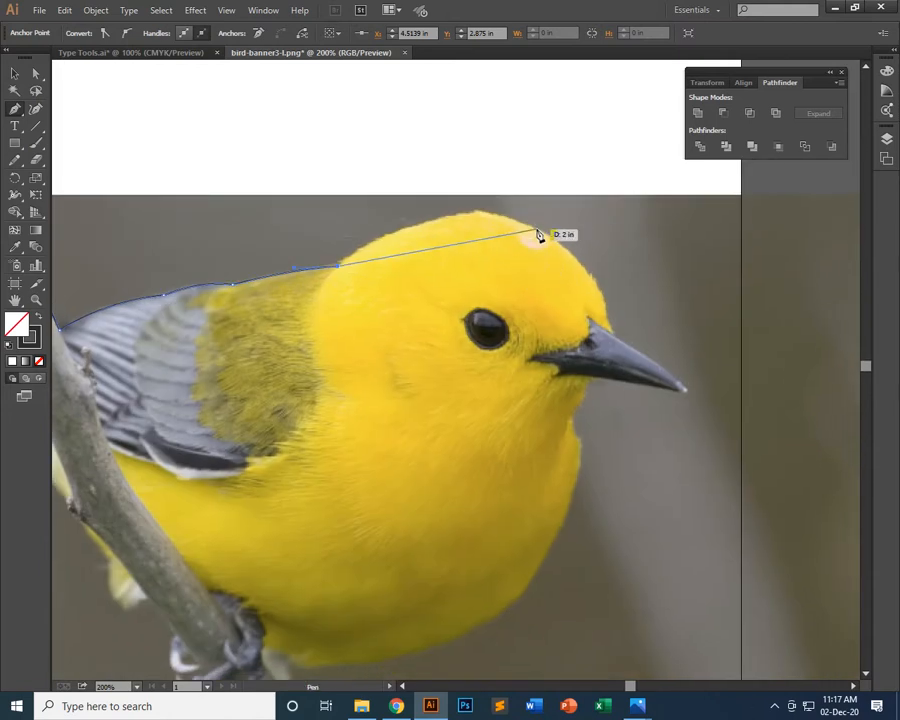
{"action": "left_click_drag", "start_coordinate": [538, 235], "coordinate": [576, 245]}
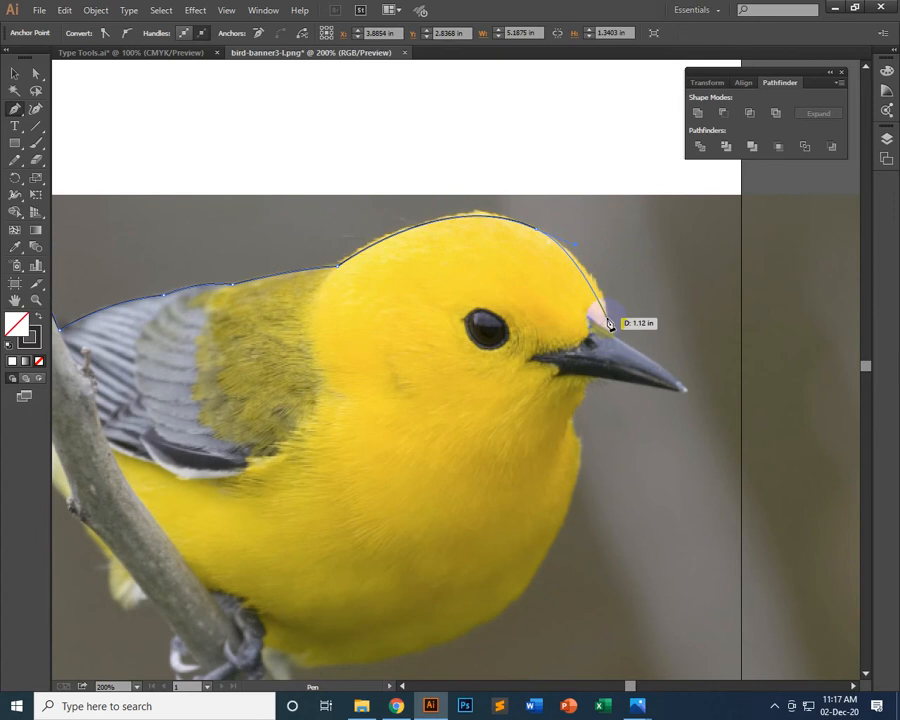
{"action": "left_click_drag", "start_coordinate": [608, 335], "coordinate": [609, 338]}
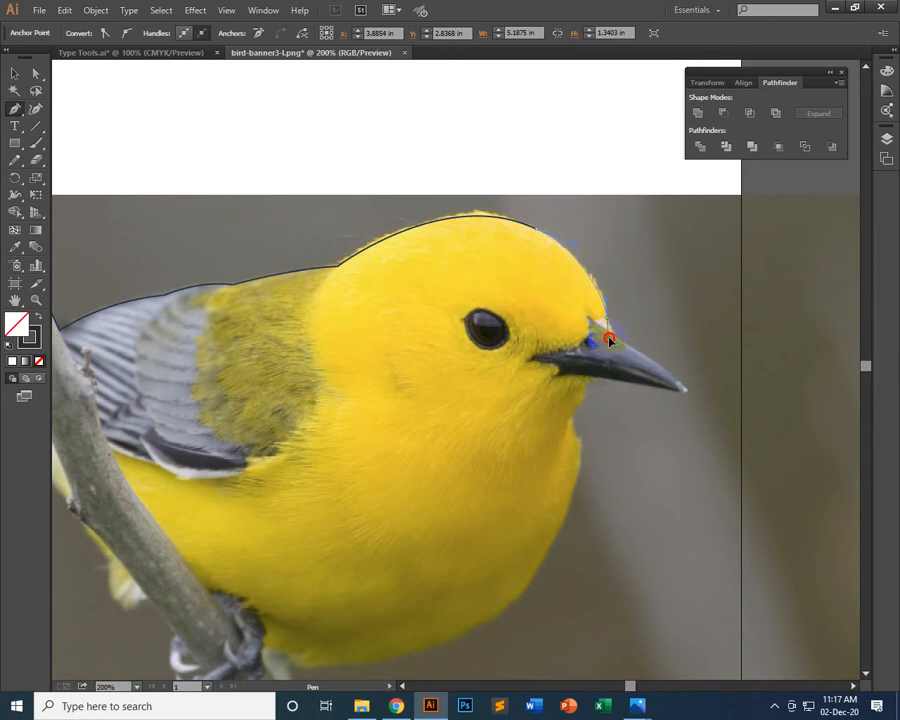
{"action": "left_click_drag", "start_coordinate": [609, 338], "coordinate": [604, 322]}
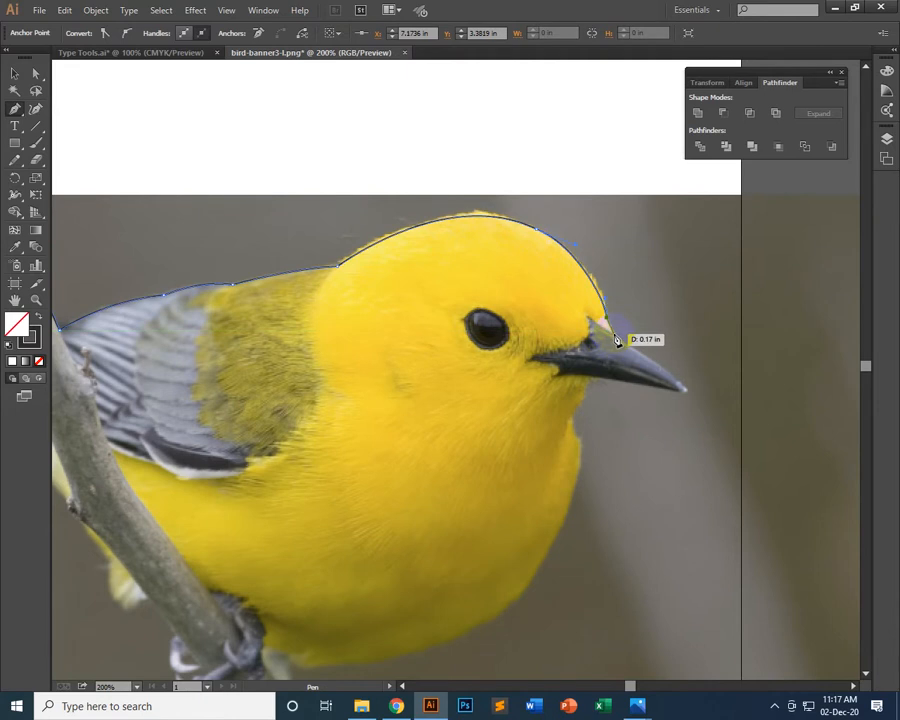
Trace the beak's upper edge to its tip and return along the lower edge to the chin
{"action": "left_click", "coordinate": [614, 335]}
{"action": "mouse_move", "coordinate": [683, 388]}
{"action": "left_mouse_down"}
{"action": "mouse_move", "coordinate": [699, 407]}
{"action": "mouse_move", "coordinate": [691, 392]}
{"action": "left_mouse_up"}
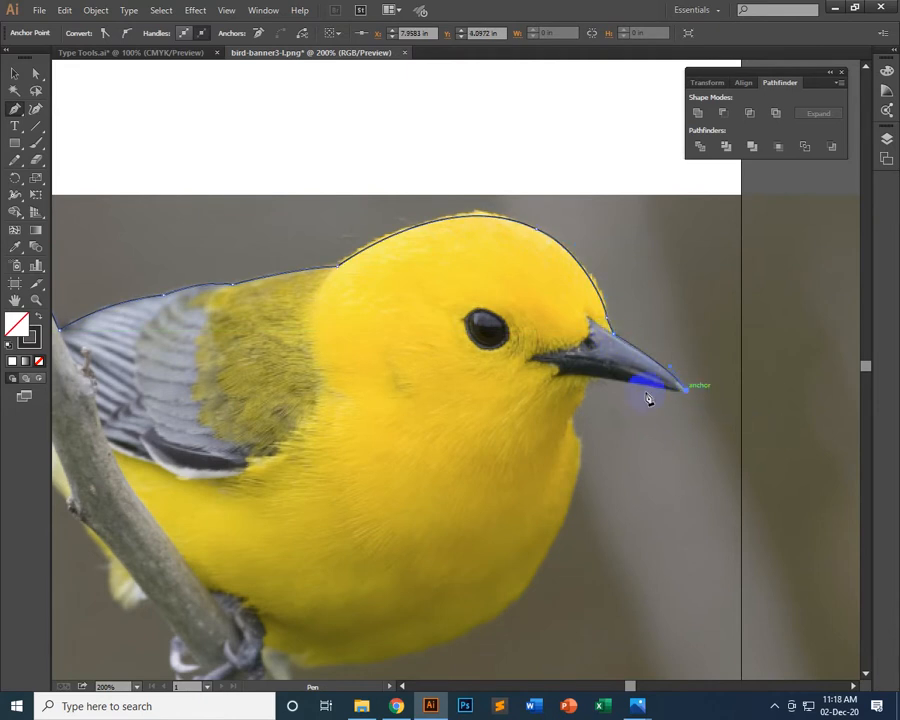
{"action": "left_click", "coordinate": [594, 386]}
{"action": "left_click", "coordinate": [573, 375]}
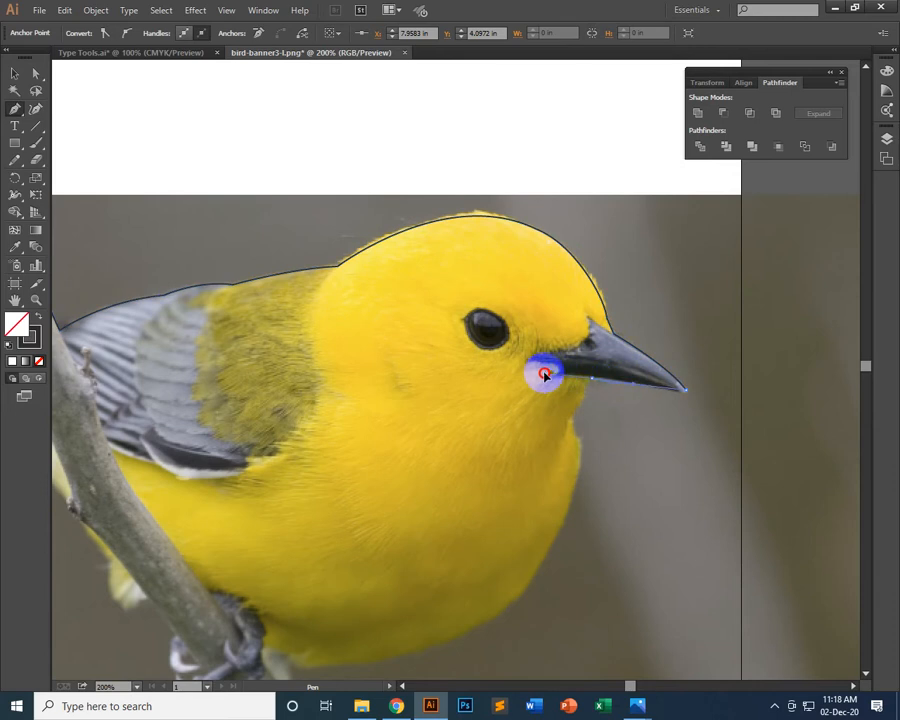
{"action": "left_click_drag", "start_coordinate": [575, 379], "coordinate": [576, 379]}
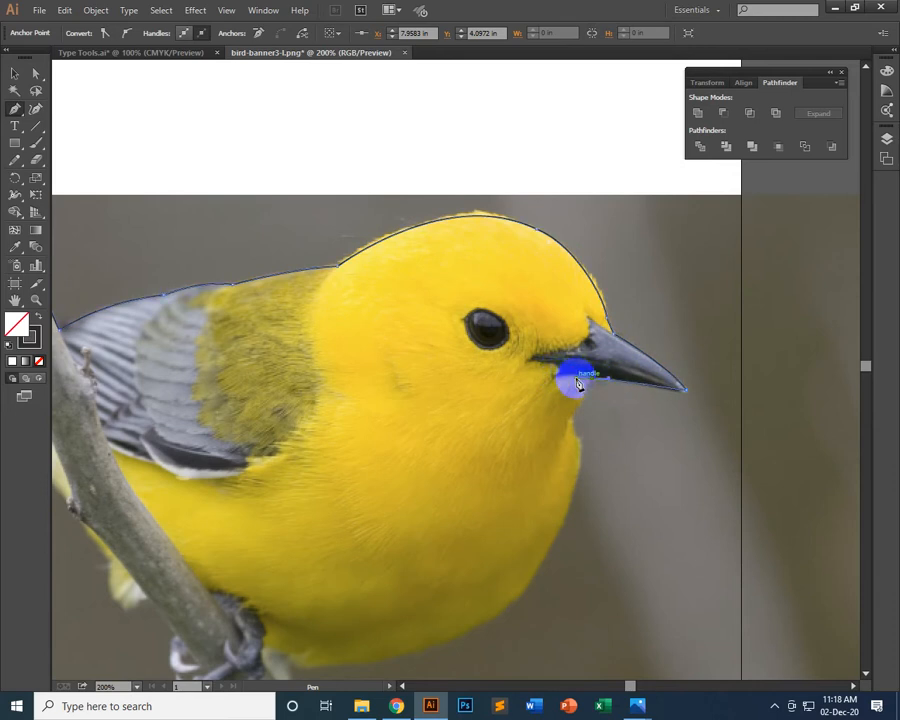
{"action": "left_click", "coordinate": [592, 380]}
Trace the throat notch and curve the outline down the breast to the lower belly, retracting the last anchor's outgoing handle
{"action": "left_click", "coordinate": [566, 418]}
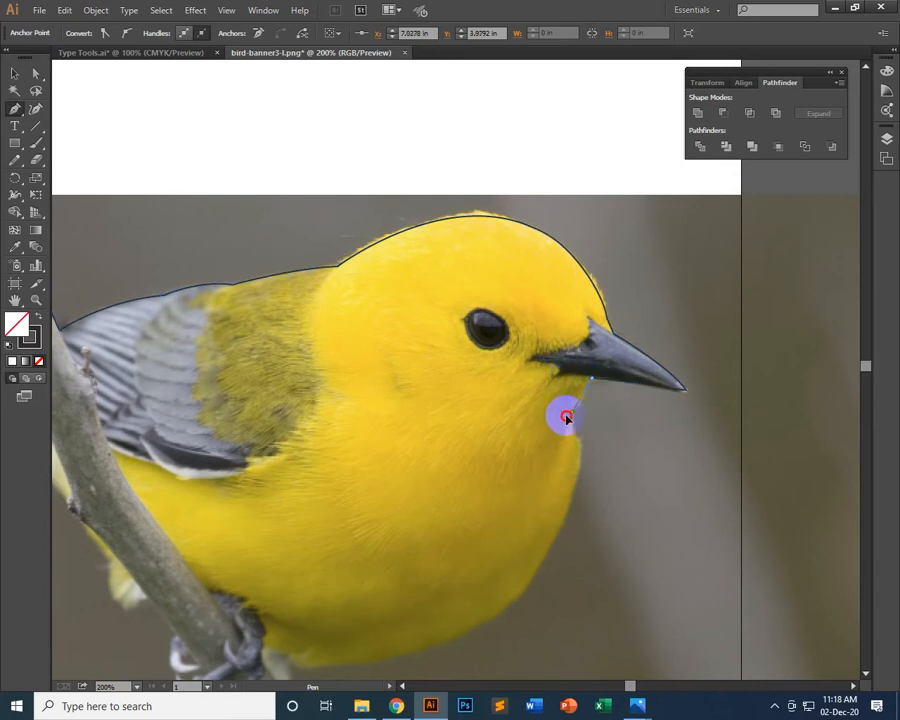
{"action": "left_click_drag", "start_coordinate": [562, 418], "coordinate": [519, 245]}
{"action": "left_click", "coordinate": [573, 412]}
{"action": "left_click", "coordinate": [578, 437]}
{"action": "key", "text": "space"}
{"action": "left_click_drag", "start_coordinate": [462, 375], "coordinate": [382, 459]}
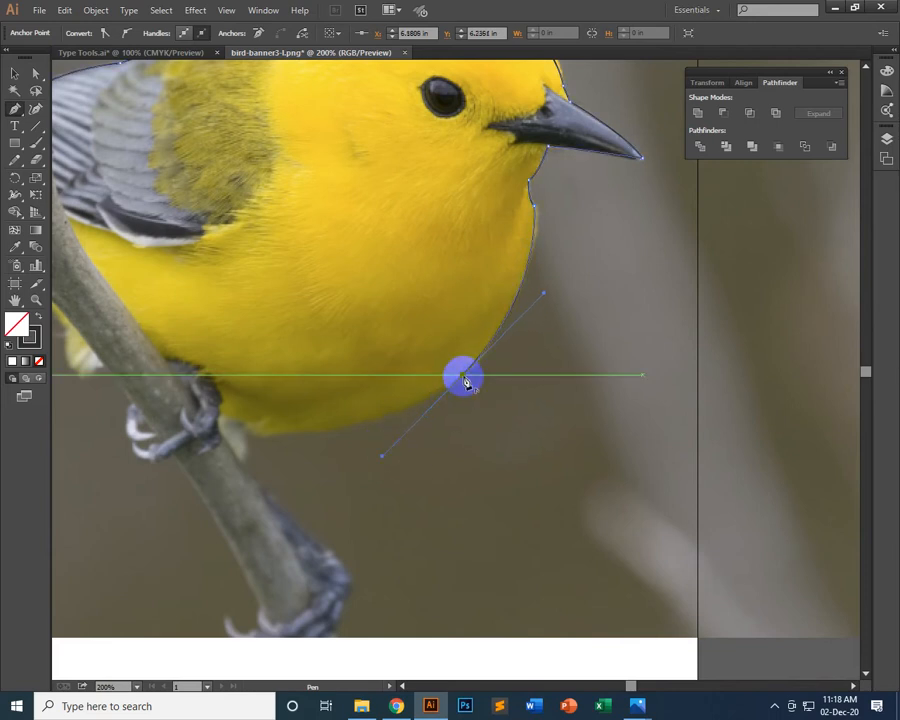
{"action": "left_click", "coordinate": [463, 376]}
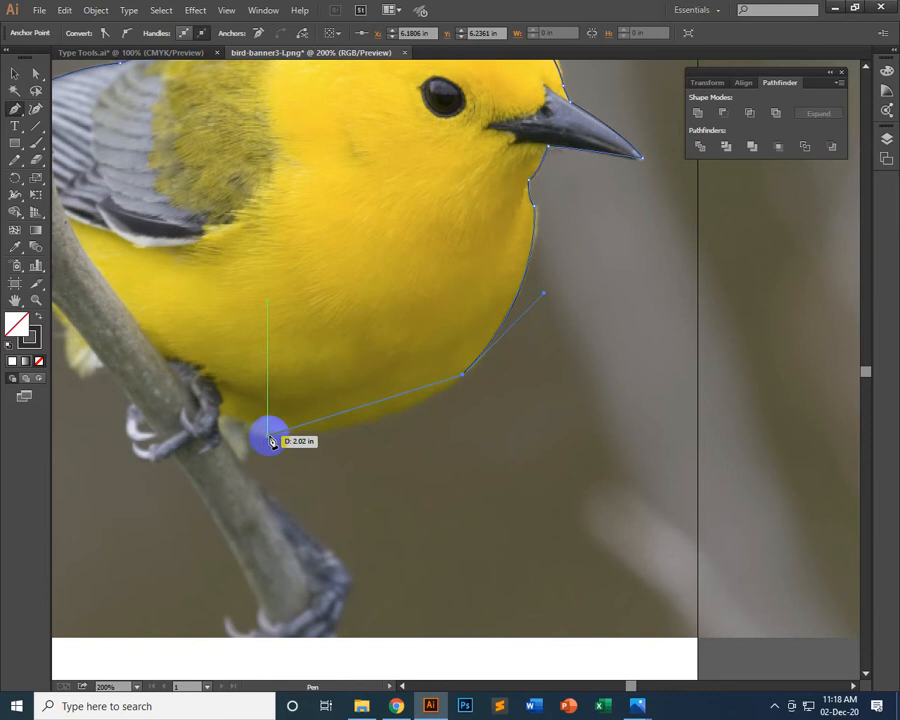
Curve the outline along the underside of the belly and down the pale feather tuft to the branch
{"action": "left_click_drag", "start_coordinate": [267, 436], "coordinate": [151, 435]}
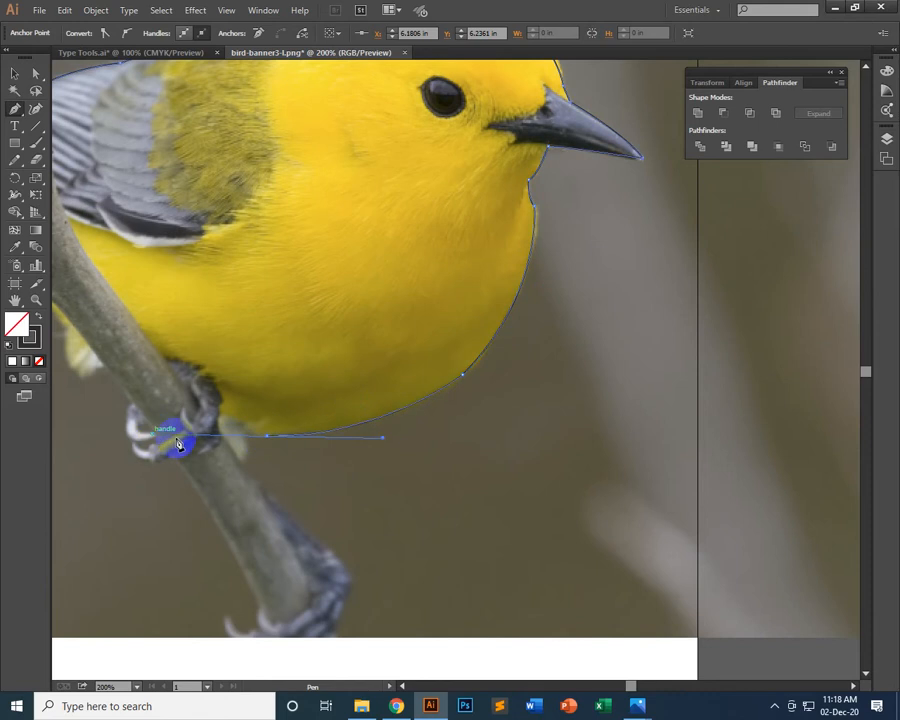
{"action": "left_click", "coordinate": [267, 436]}
{"action": "left_click_drag", "start_coordinate": [255, 436], "coordinate": [240, 467]}
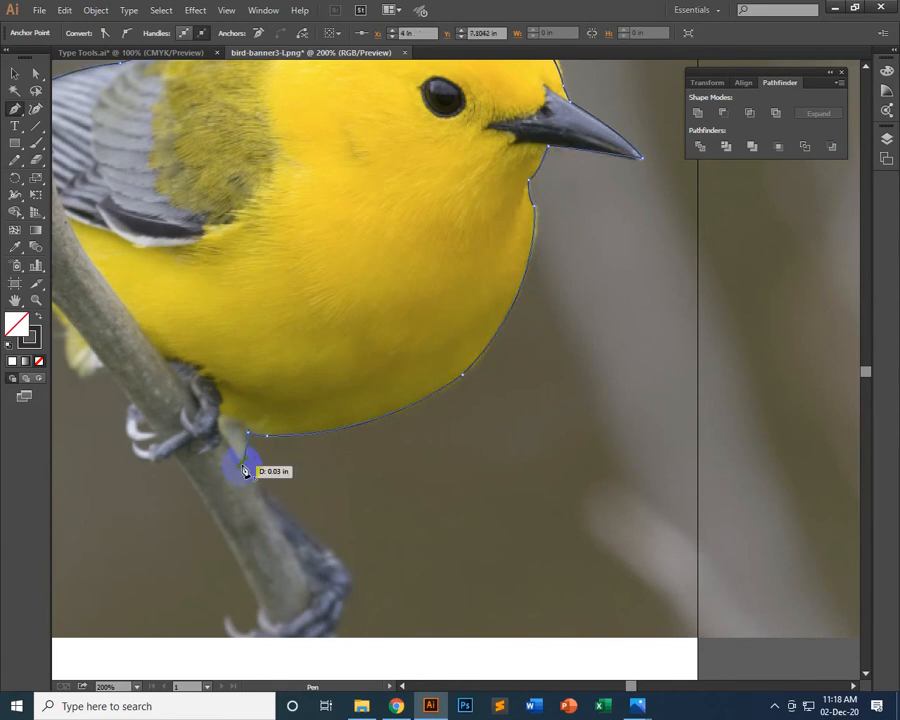
Continue the outline down the lower part of the branch and around the outer edge of the lower foot
{"action": "left_click_drag", "start_coordinate": [266, 488], "coordinate": [287, 248]}
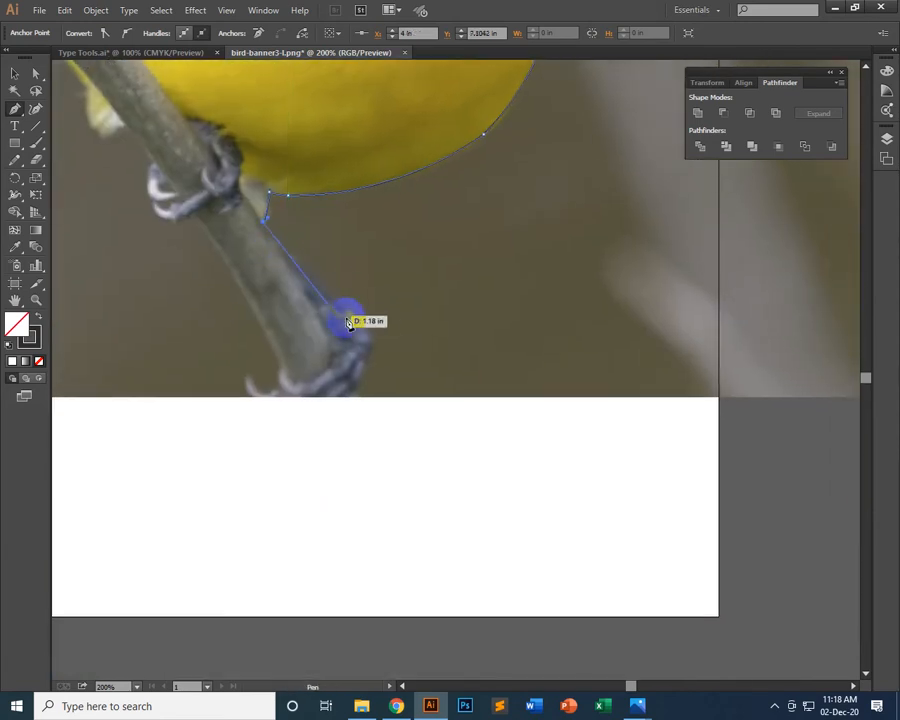
{"action": "left_click", "coordinate": [286, 255]}
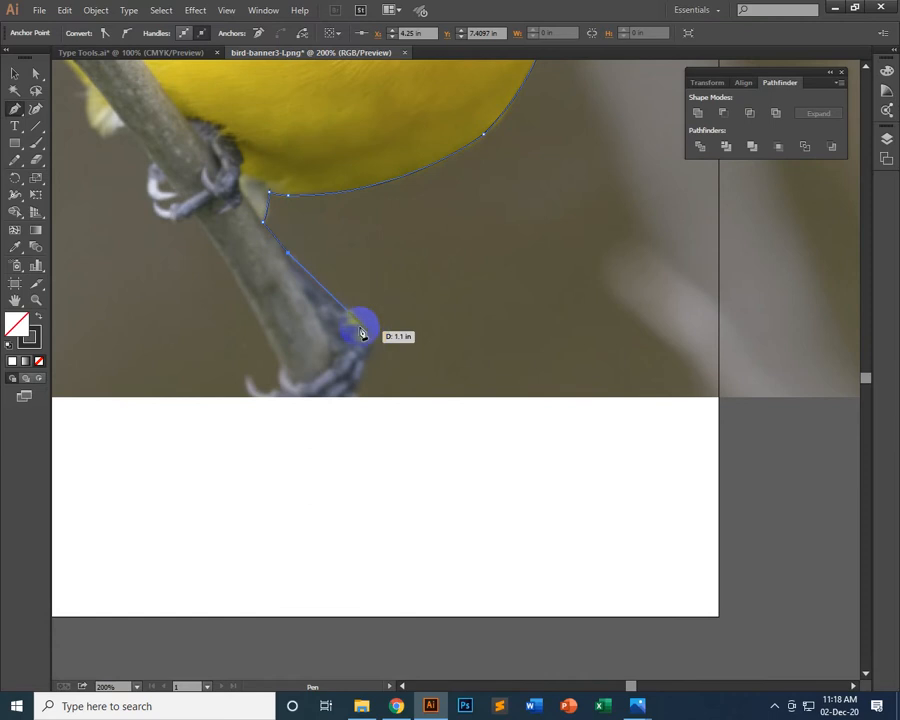
{"action": "left_click", "coordinate": [351, 312]}
{"action": "left_click_drag", "start_coordinate": [357, 386], "coordinate": [325, 407]}
{"action": "left_click", "coordinate": [362, 382]}
{"action": "left_click", "coordinate": [335, 402]}
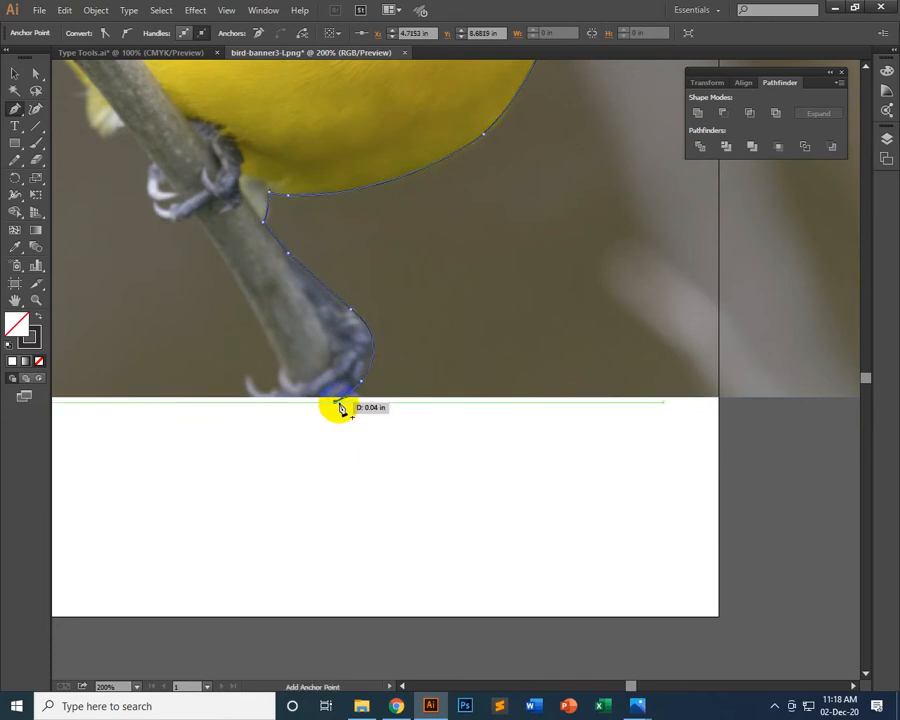
{"action": "key", "text": "ctrl+z"}
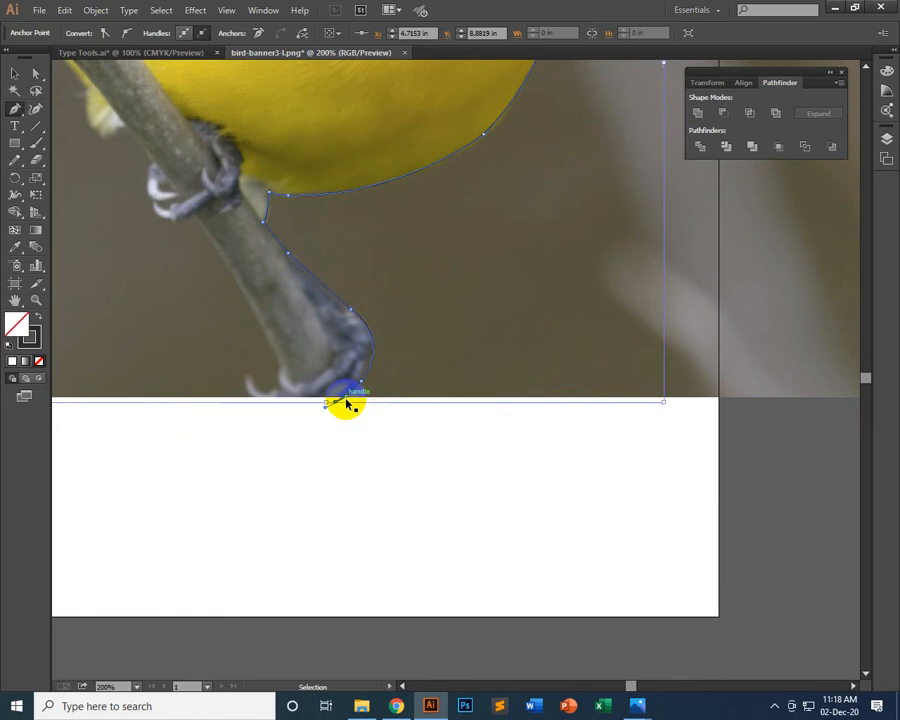
{"action": "key", "text": "ctrl+z"}
{"action": "left_click_drag", "start_coordinate": [346, 403], "coordinate": [404, 377]}
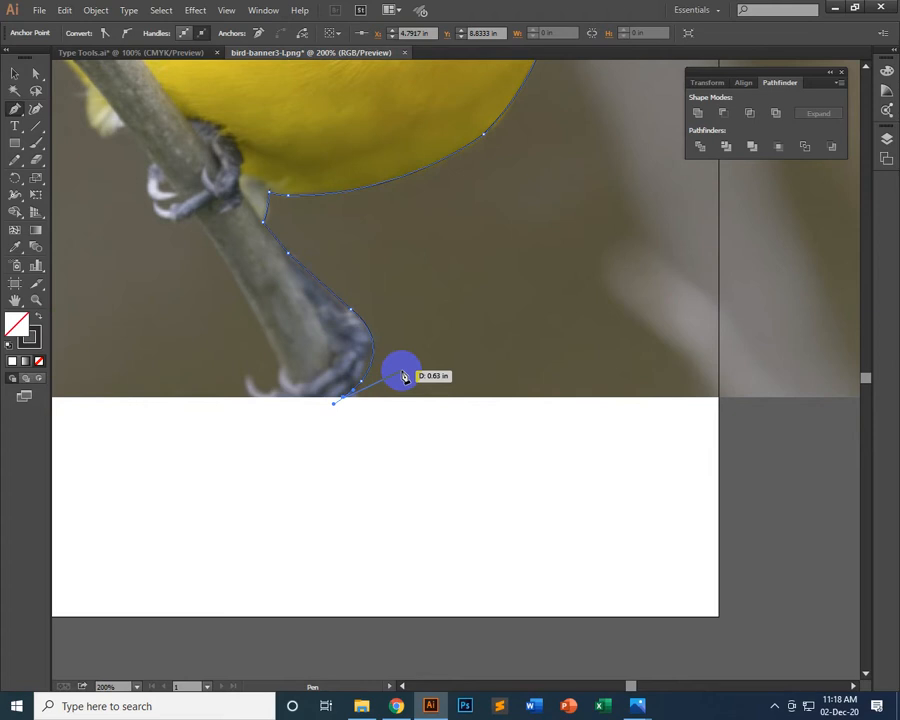
{"action": "left_click_drag", "start_coordinate": [404, 377], "coordinate": [404, 377]}
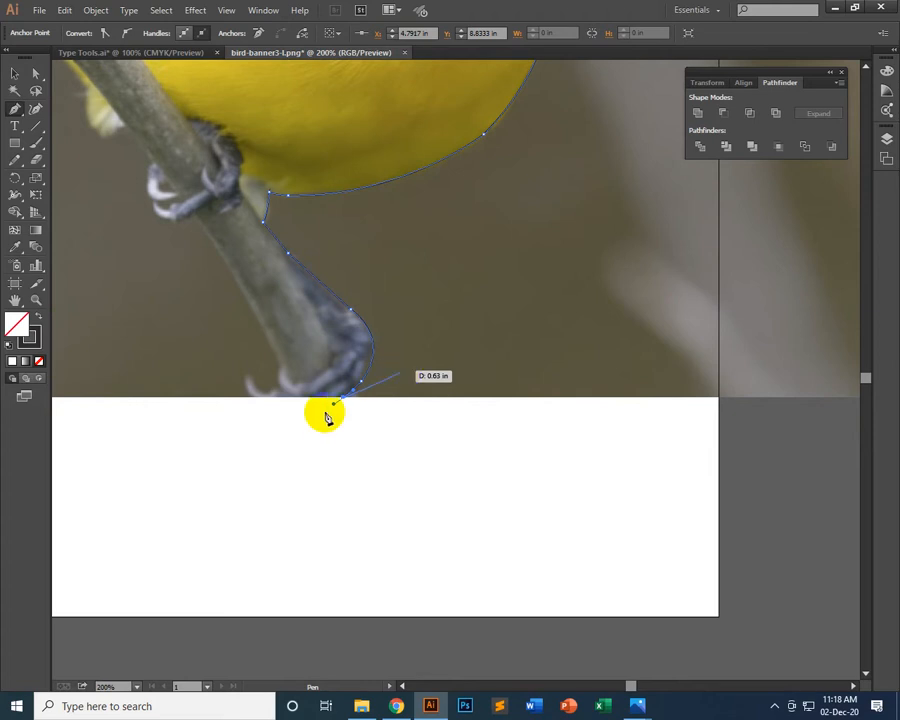
{"action": "left_click_drag", "start_coordinate": [308, 425], "coordinate": [370, 416]}
{"action": "key", "text": "ctrl+z"}
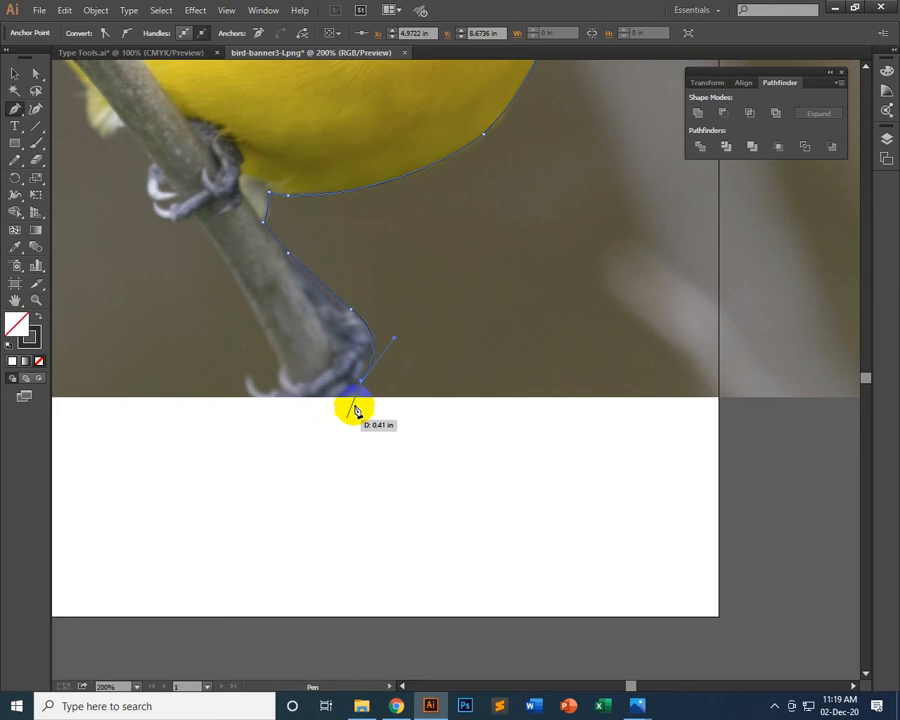
Carry the outline around the bottom of the lower foot and straight along the photo's bottom edge to the claw
{"action": "left_click", "coordinate": [330, 402]}
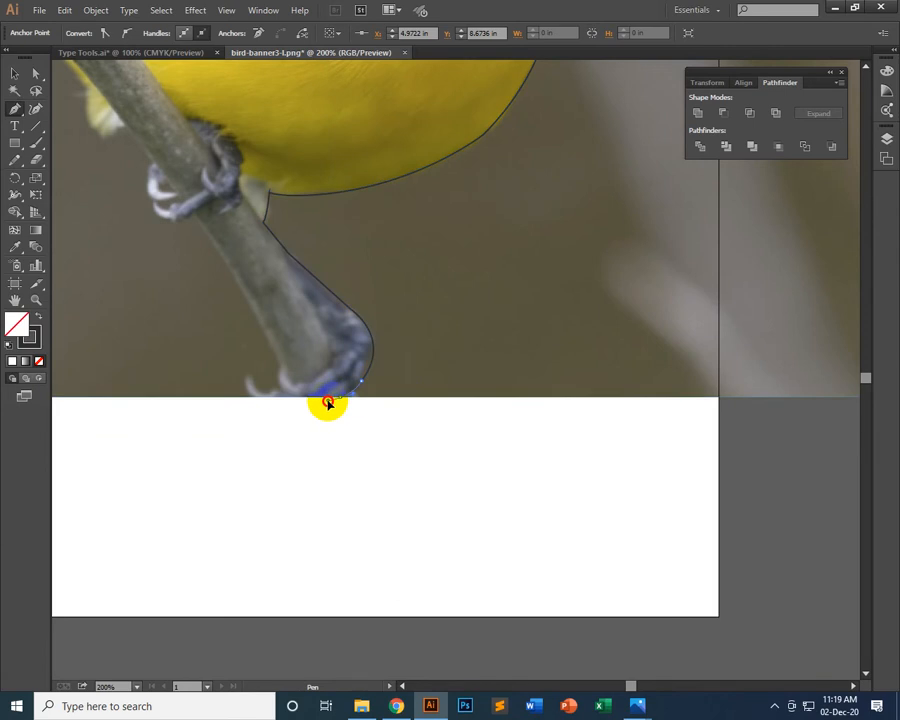
{"action": "left_click", "coordinate": [343, 397]}
{"action": "left_click_drag", "start_coordinate": [343, 397], "coordinate": [260, 402]}
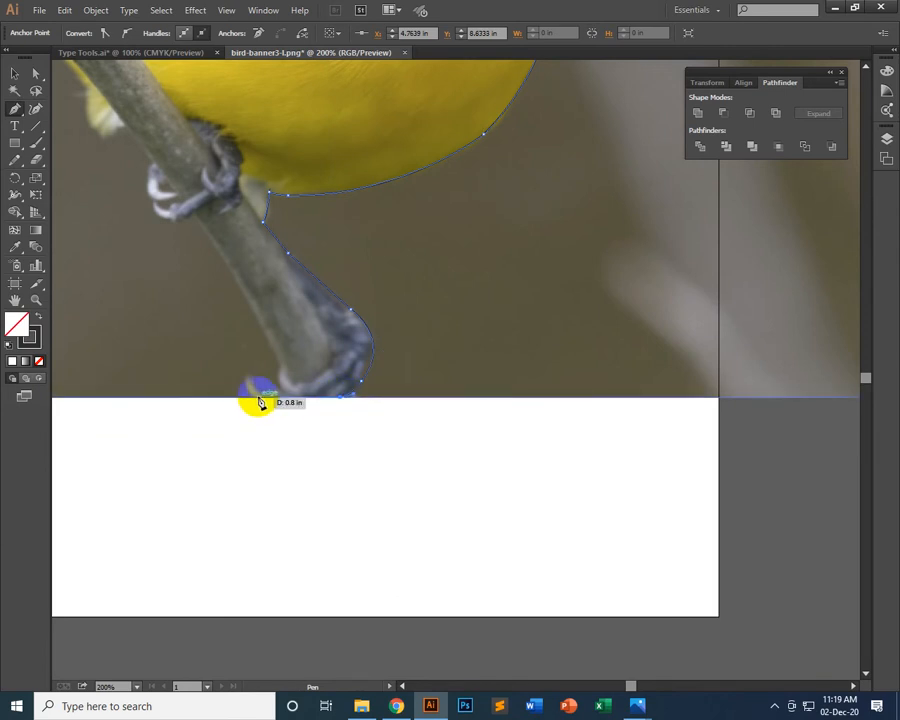
{"action": "left_click", "coordinate": [258, 398]}
Trace the lower claw out to its tip and back to the branch's edge, retracting the last anchor's outgoing handle
{"action": "left_click", "coordinate": [254, 373]}
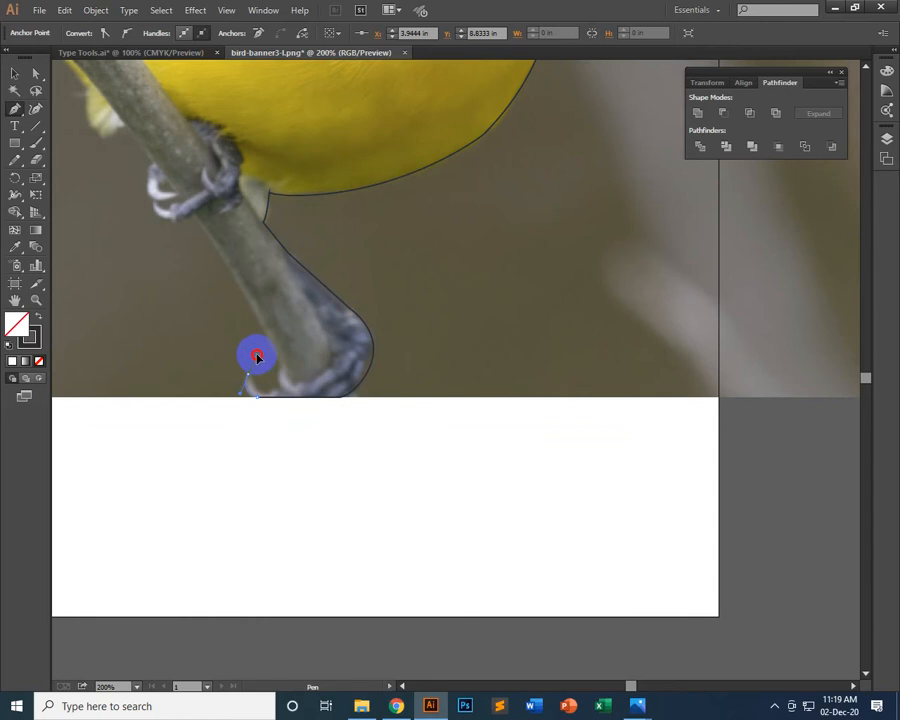
{"action": "left_click", "coordinate": [250, 379]}
{"action": "left_click_drag", "start_coordinate": [250, 381], "coordinate": [283, 360]}
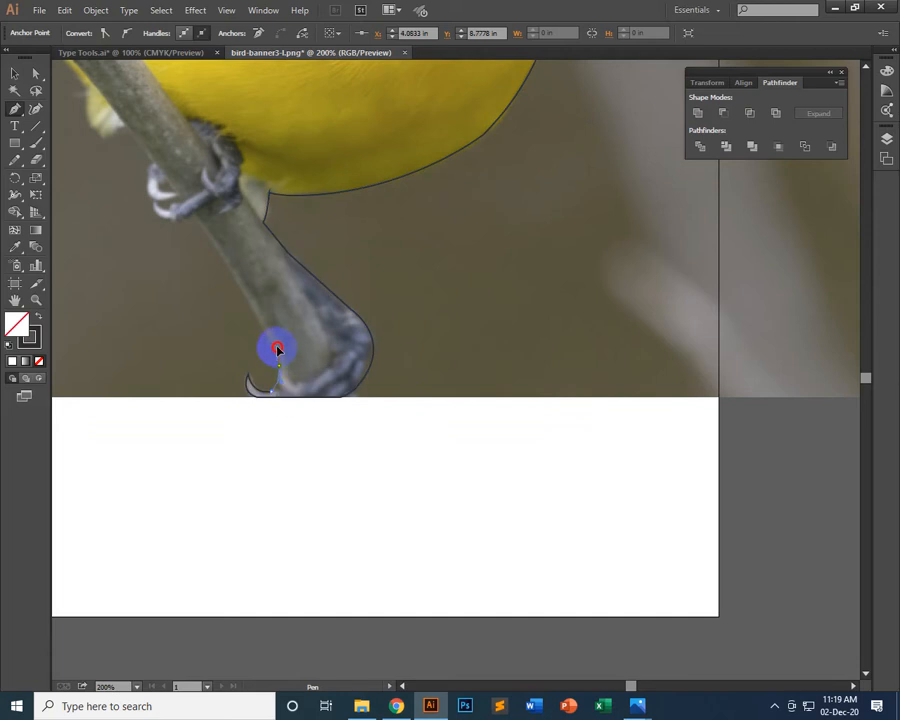
{"action": "left_click_drag", "start_coordinate": [278, 346], "coordinate": [277, 345]}
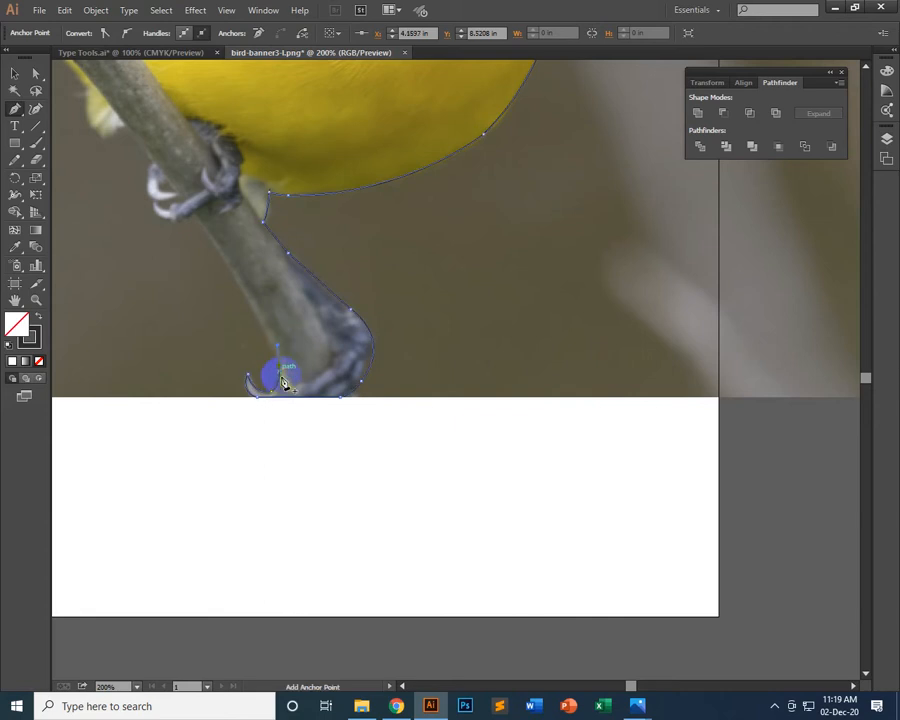
{"action": "left_click", "coordinate": [278, 367]}
Continue the outline up the branch, around the upper foot and up the pale feather tuft, retracting the last outgoing handle
{"action": "left_click_drag", "start_coordinate": [213, 270], "coordinate": [370, 450]}
{"action": "left_click_drag", "start_coordinate": [353, 398], "coordinate": [314, 331]}
{"action": "left_click", "coordinate": [358, 401]}
{"action": "left_click_drag", "start_coordinate": [358, 401], "coordinate": [265, 320]}
{"action": "left_click_drag", "start_coordinate": [264, 323], "coordinate": [244, 230]}
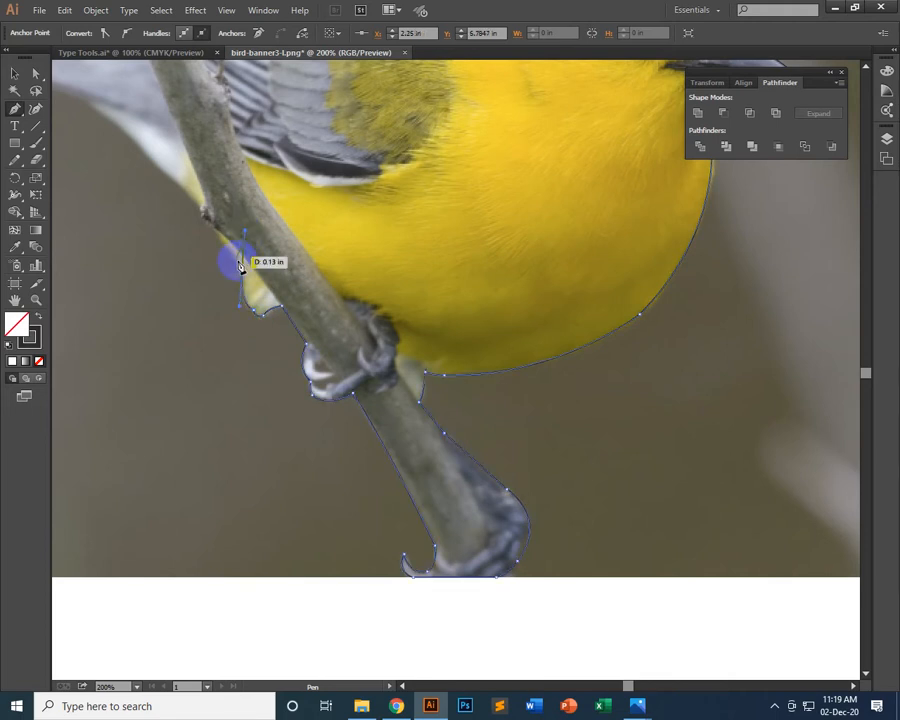
{"action": "left_click", "coordinate": [241, 268]}
Trace the underside of the bird from the feather tuft past the branch knot and along the tail to its tip
{"action": "key", "text": "space"}
{"action": "left_click_drag", "start_coordinate": [209, 279], "coordinate": [351, 530]}
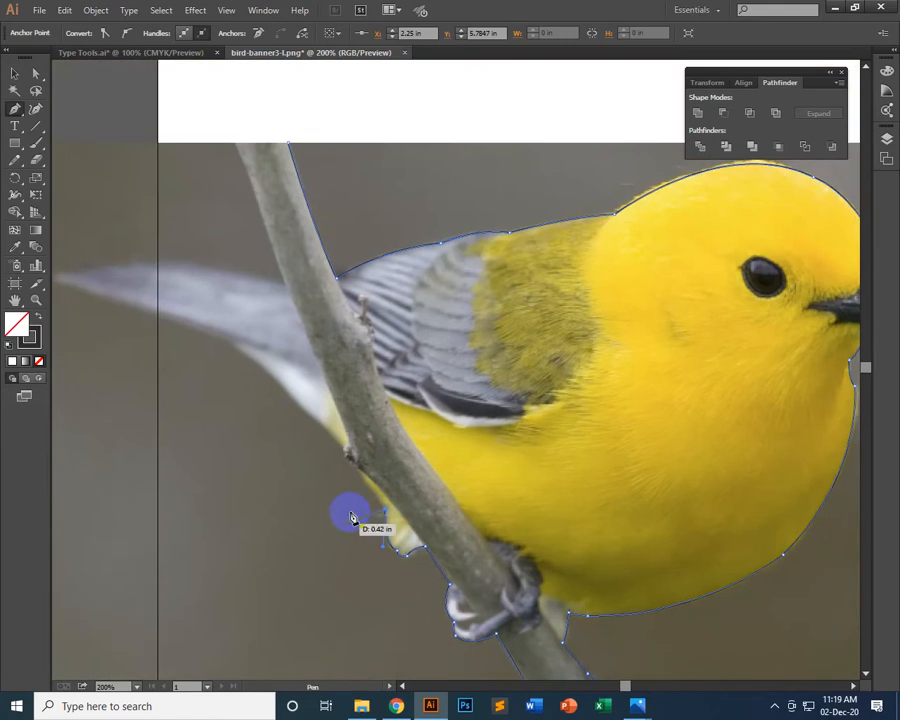
{"action": "left_click_drag", "start_coordinate": [313, 422], "coordinate": [275, 404]}
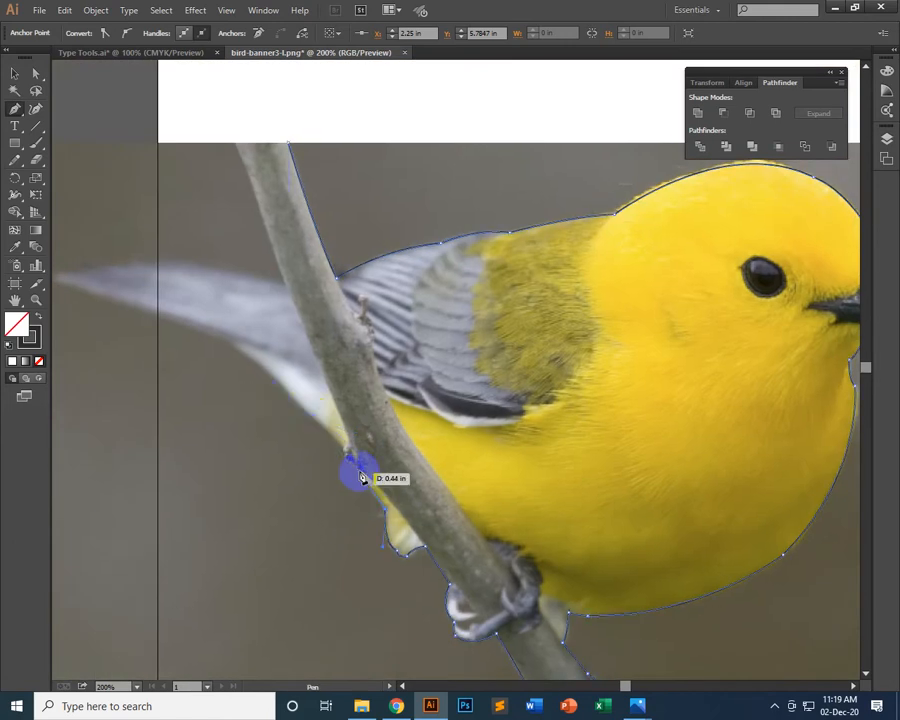
{"action": "left_click", "coordinate": [357, 468]}
{"action": "left_click_drag", "start_coordinate": [357, 468], "coordinate": [130, 388]}
{"action": "left_click", "coordinate": [196, 400]}
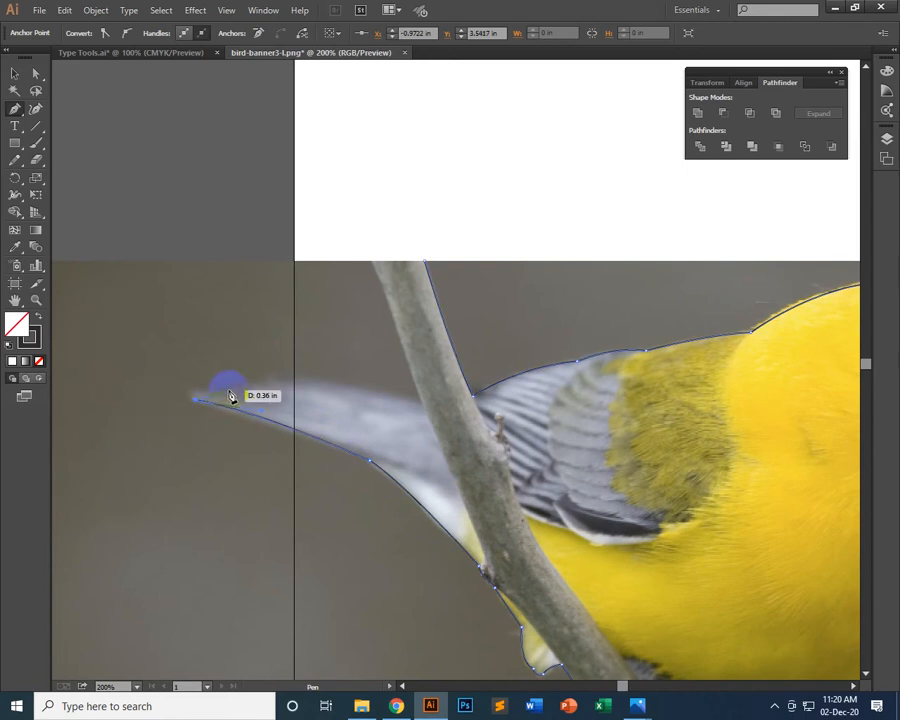
Curve the outline back along the tail's upper edge to the branch and close it up the branch at the photo's top edge
{"action": "left_click_drag", "start_coordinate": [215, 394], "coordinate": [241, 388]}
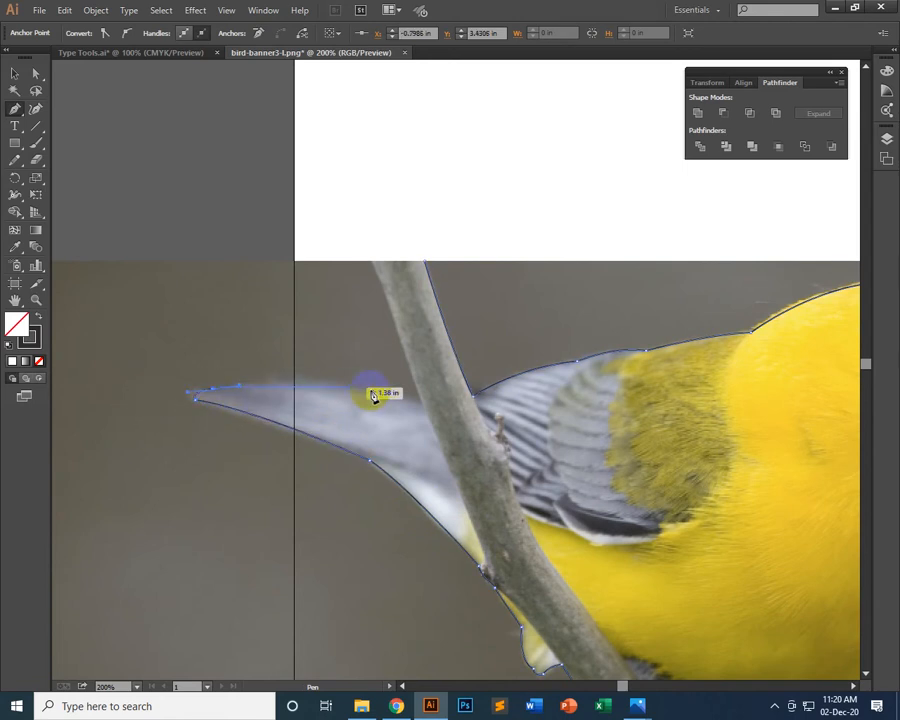
{"action": "left_click_drag", "start_coordinate": [423, 406], "coordinate": [545, 443]}
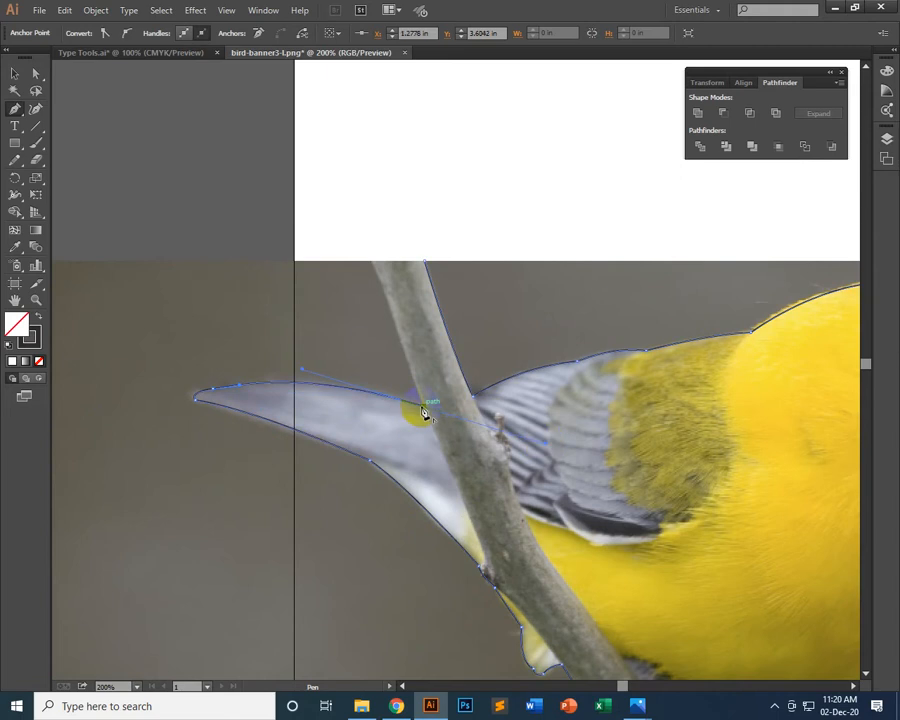
{"action": "left_click_drag", "start_coordinate": [424, 407], "coordinate": [424, 262]}
Place a copy of the traced bird outline on the empty canvas above and beside the photo
{"action": "scroll", "coordinate": [530, 265], "scroll_direction": "down", "scroll_amount": 4}
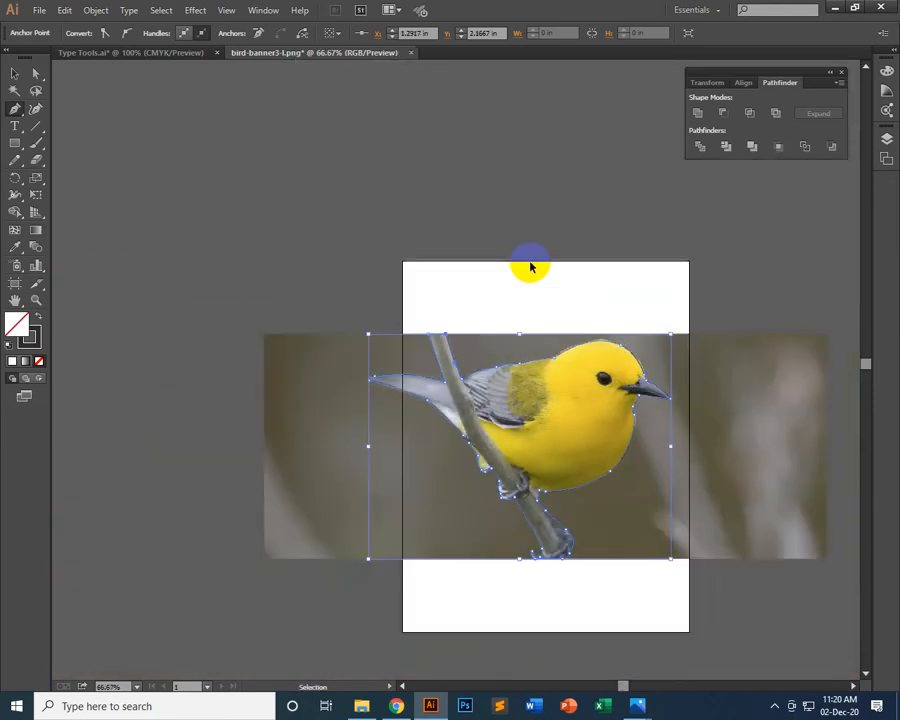
{"action": "scroll", "coordinate": [530, 265], "scroll_direction": "up", "scroll_amount": 1}
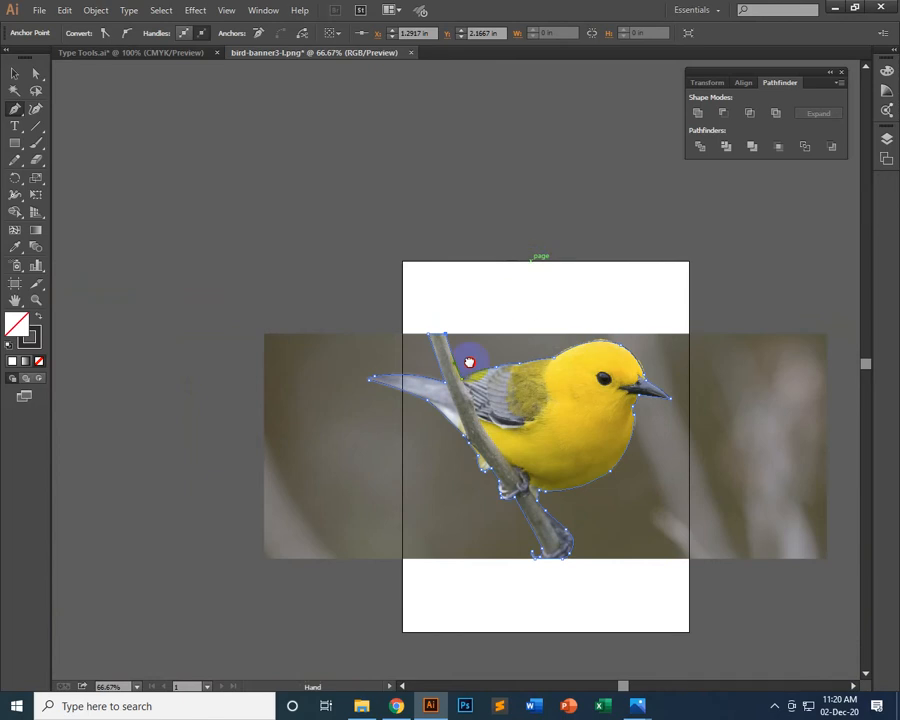
{"action": "left_click_drag", "start_coordinate": [468, 362], "coordinate": [277, 303]}
{"action": "left_click", "coordinate": [14, 73]}
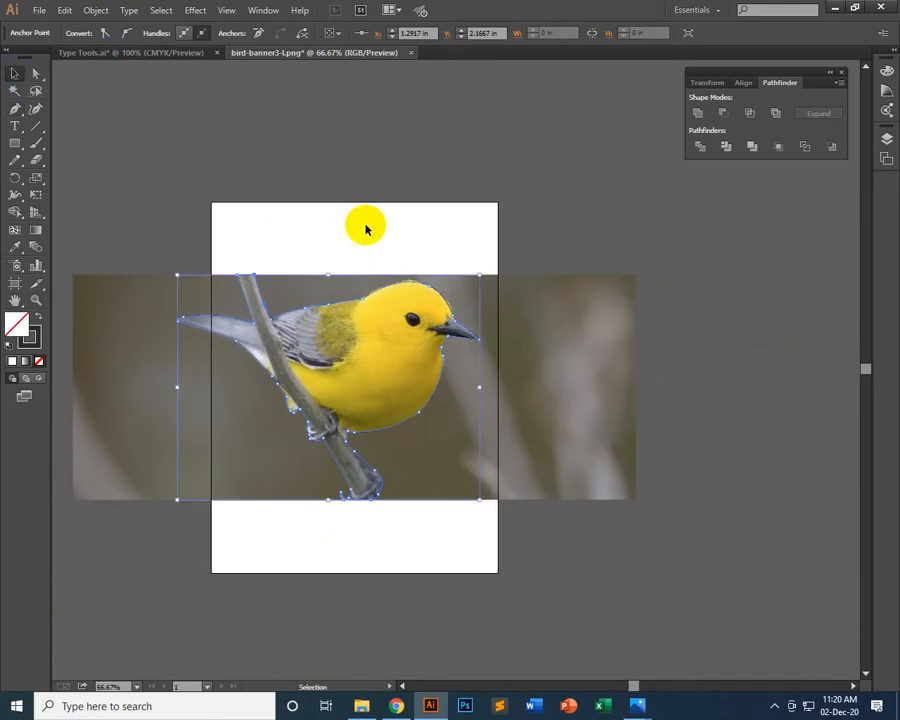
{"action": "left_click", "coordinate": [365, 227]}
{"action": "left_click", "coordinate": [365, 297]}
{"action": "left_click_drag", "start_coordinate": [371, 268], "coordinate": [612, 78]}
{"action": "left_click_drag", "start_coordinate": [585, 145], "coordinate": [495, 226]}
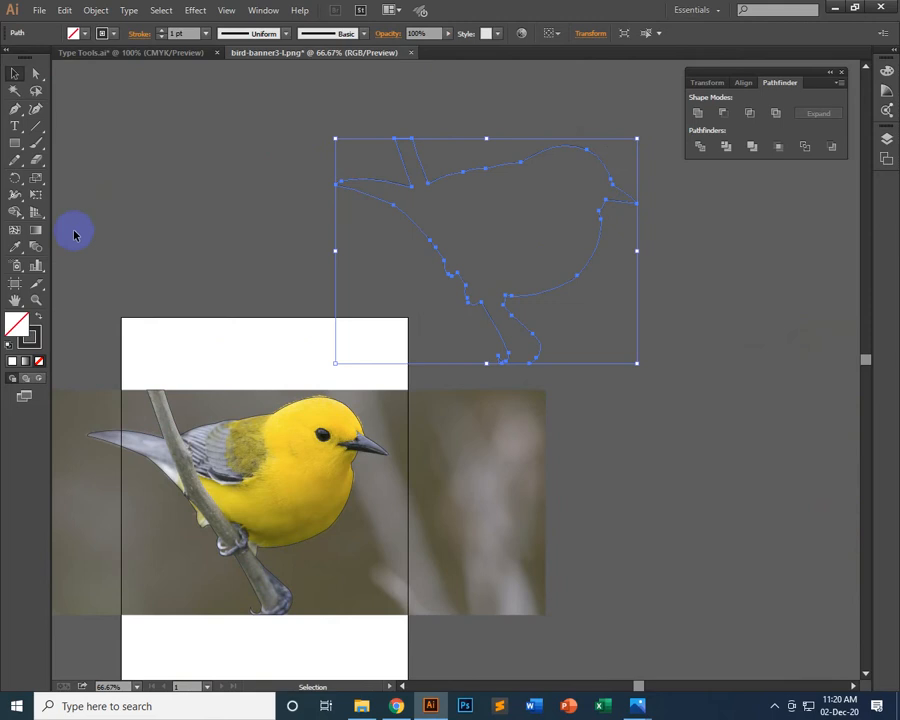
Fill the copied outline with the artboard's white using the Eyedropper, then deselect it
{"action": "left_click", "coordinate": [19, 249]}
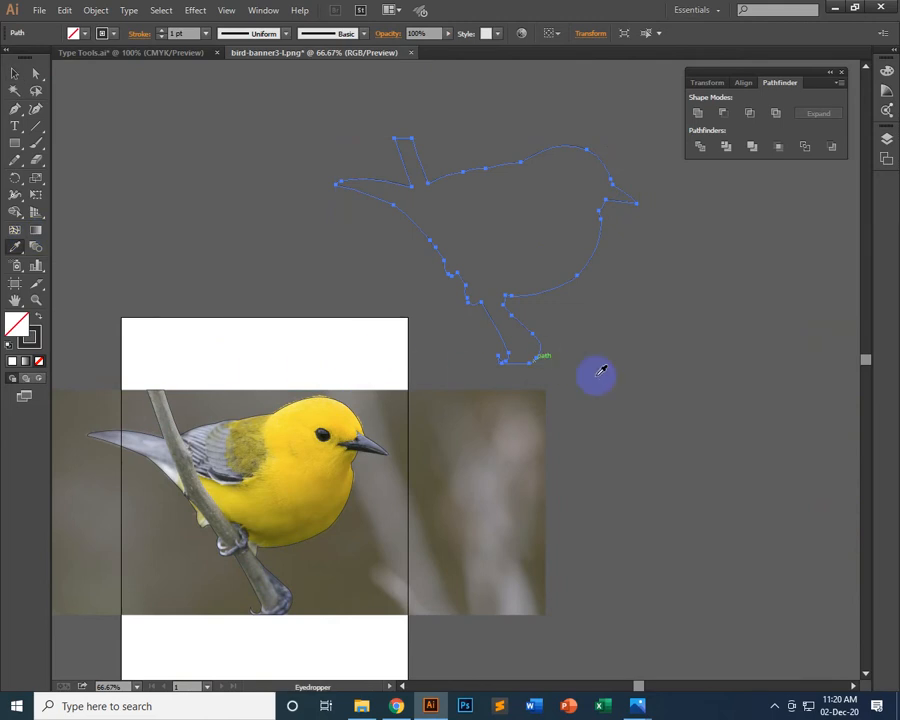
{"action": "left_click", "coordinate": [271, 357]}
{"action": "left_click", "coordinate": [14, 74]}
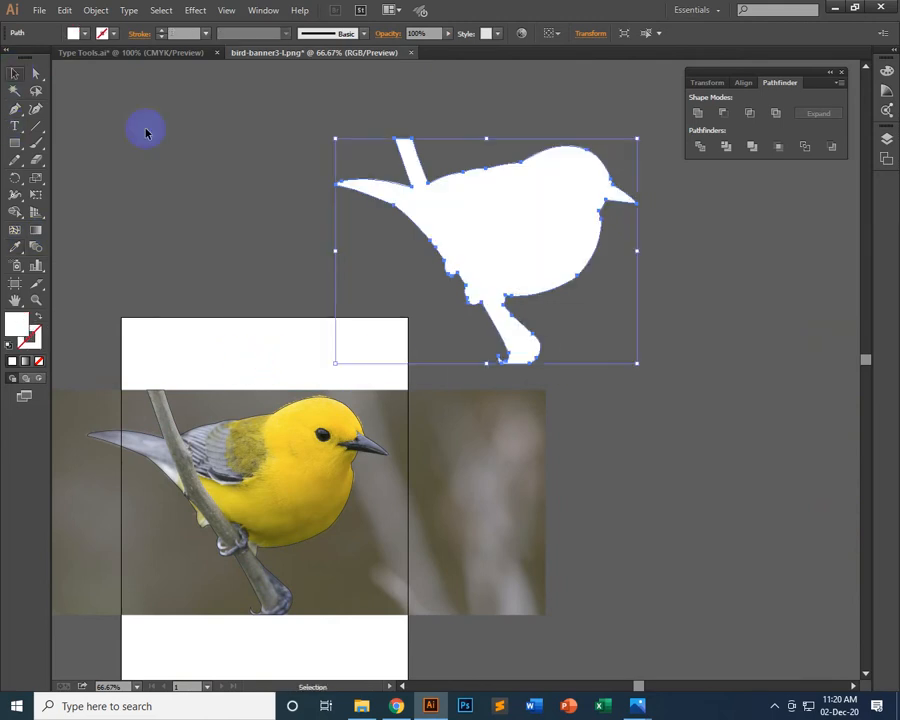
{"action": "left_click", "coordinate": [760, 296]}
Compare the white silhouette with the traced photo, checking the branch ends and the fill
{"action": "scroll", "coordinate": [808, 290], "scroll_direction": "down", "scroll_amount": 4}
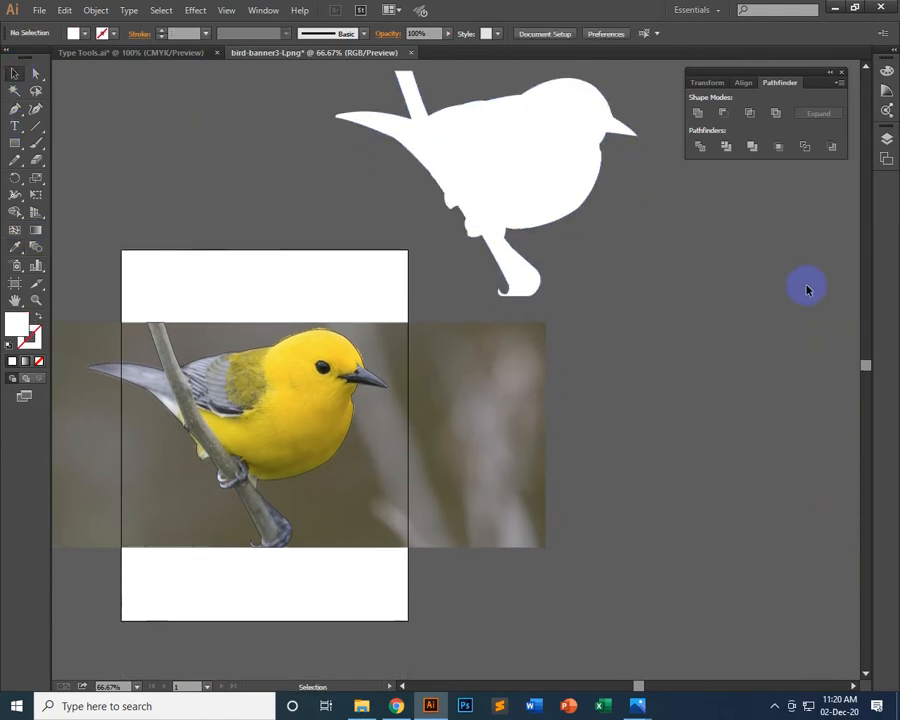
{"action": "scroll", "coordinate": [808, 290], "scroll_direction": "up", "scroll_amount": 3}
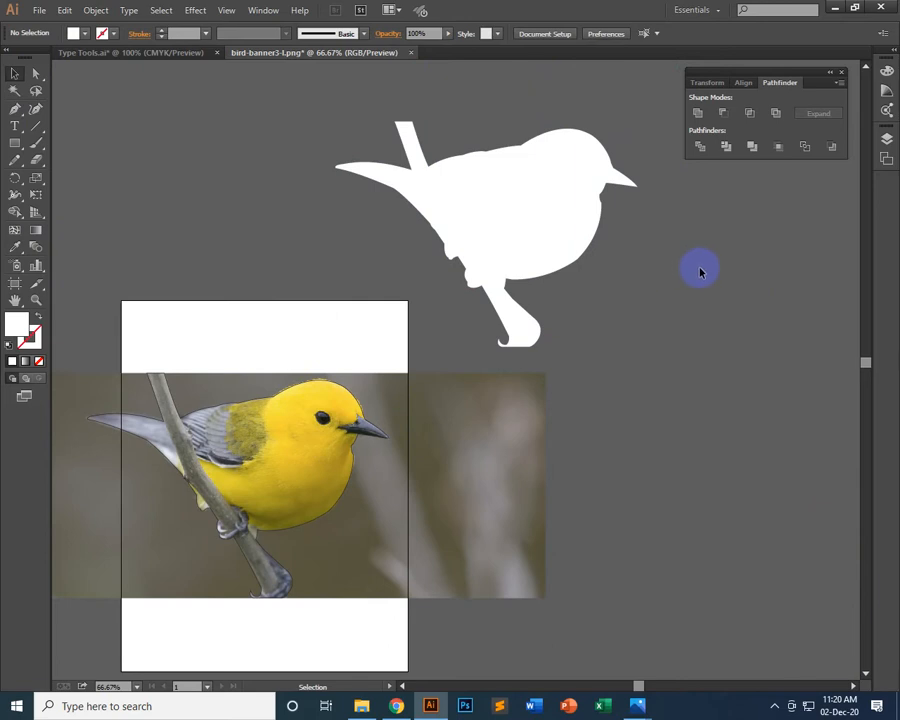
{"action": "scroll", "coordinate": [700, 271], "scroll_direction": "down", "scroll_amount": 3}
{"action": "left_click", "coordinate": [157, 311]}
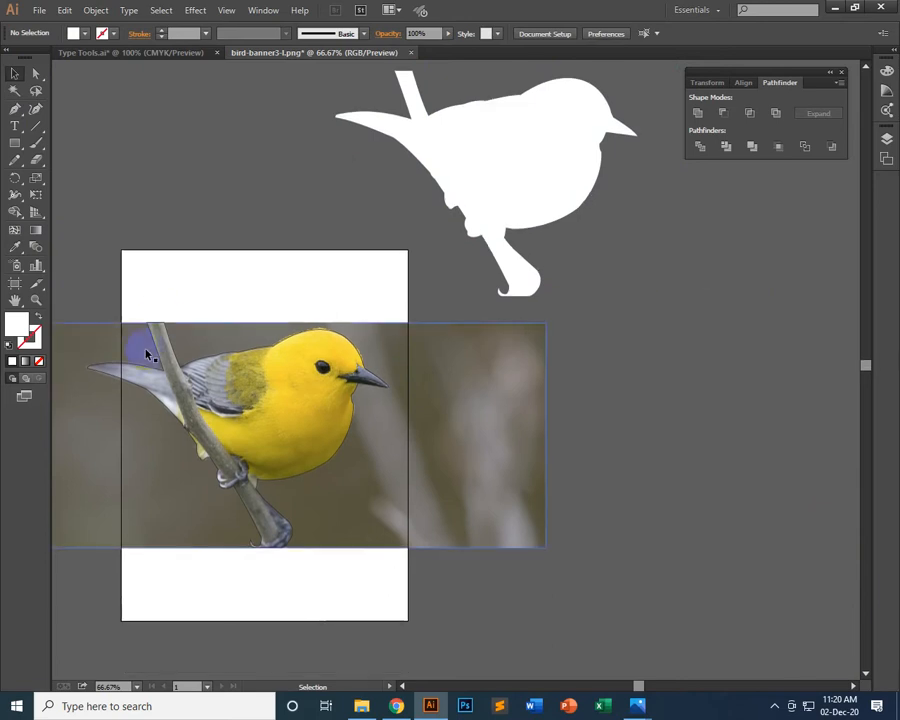
{"action": "left_click", "coordinate": [169, 305]}
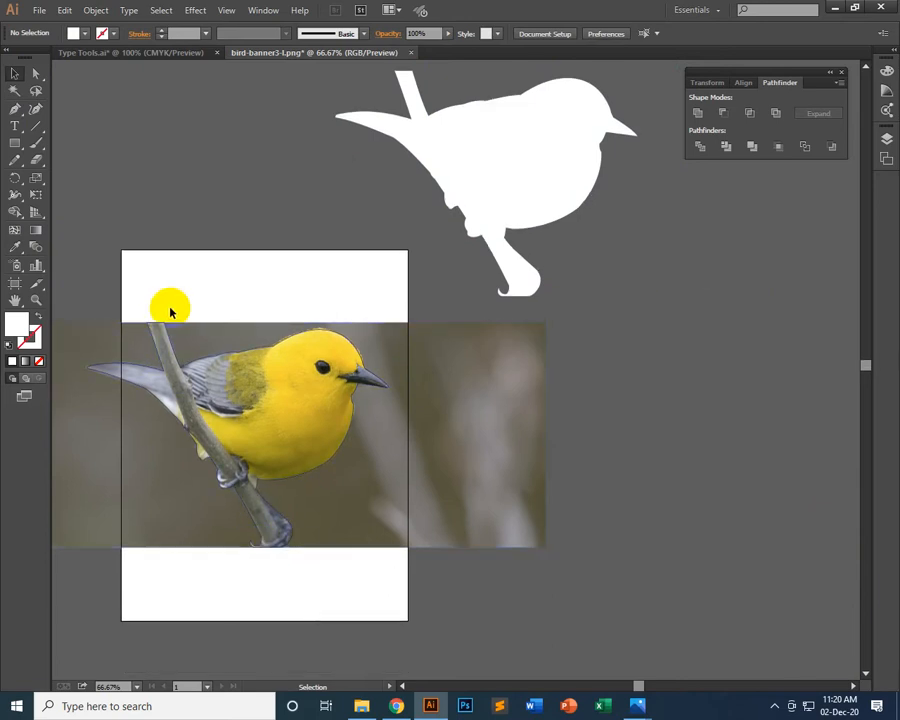
{"action": "left_click", "coordinate": [284, 559]}
{"action": "left_click", "coordinate": [420, 108]}
{"action": "left_click", "coordinate": [508, 238]}
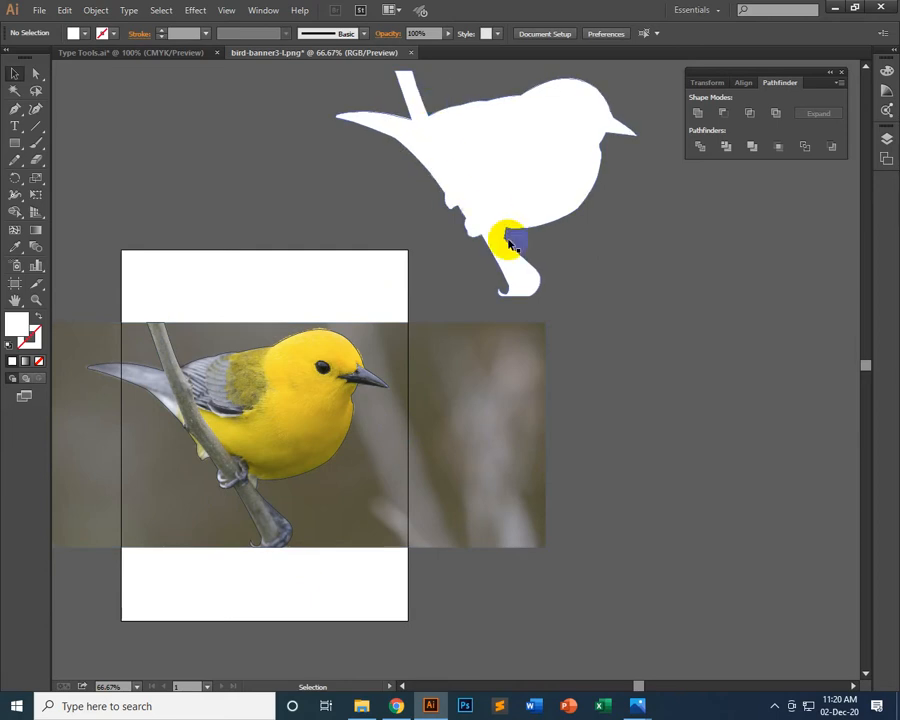
{"action": "scroll", "coordinate": [694, 395], "scroll_direction": "up", "scroll_amount": 3}
{"action": "left_click", "coordinate": [490, 194]}
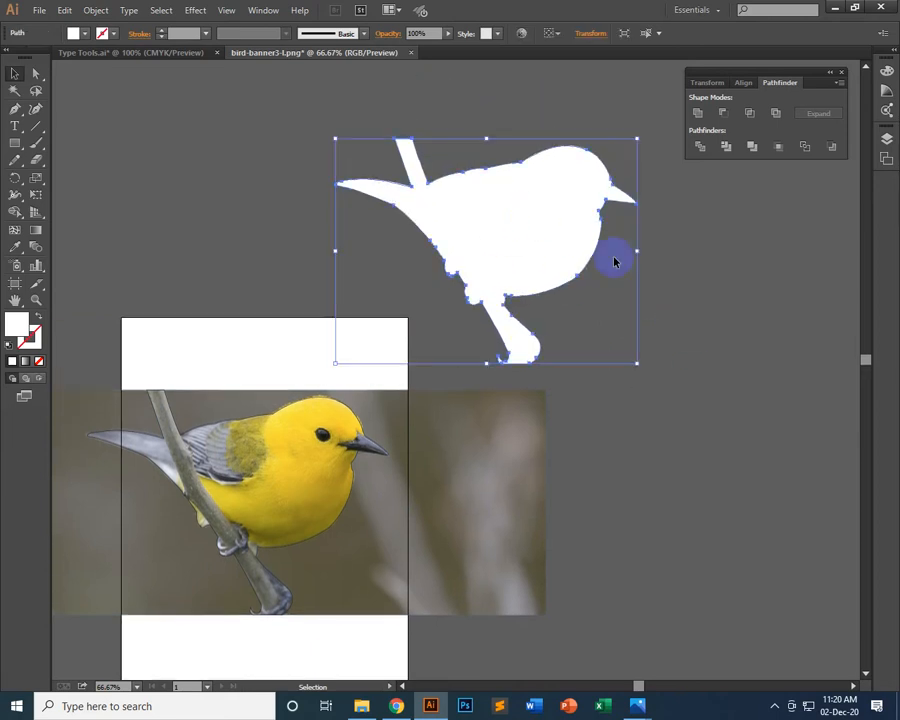
{"action": "left_click", "coordinate": [73, 34]}
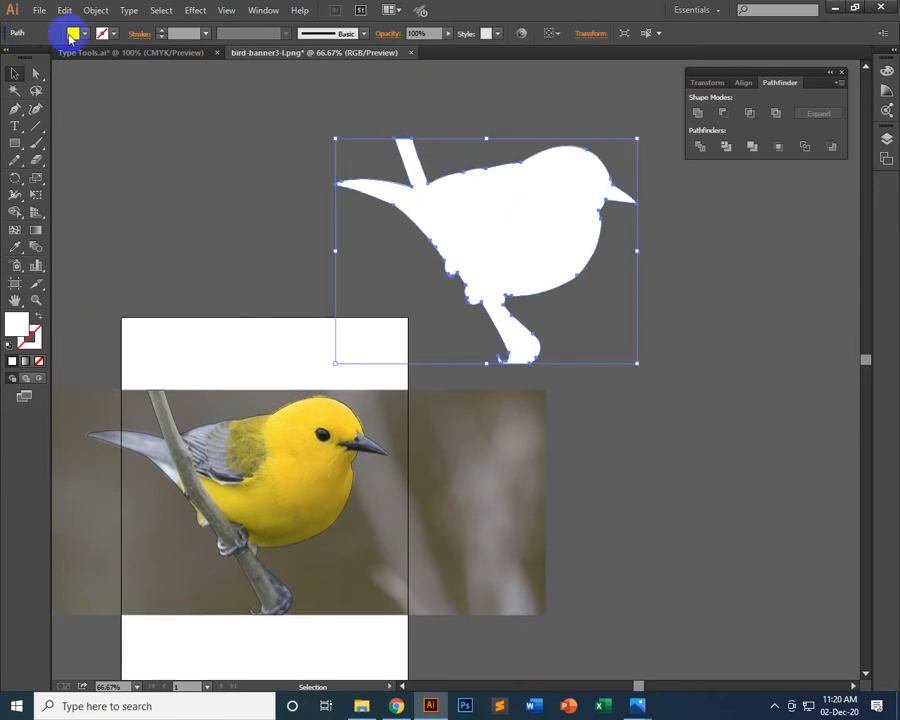
{"action": "left_click", "coordinate": [643, 345]}
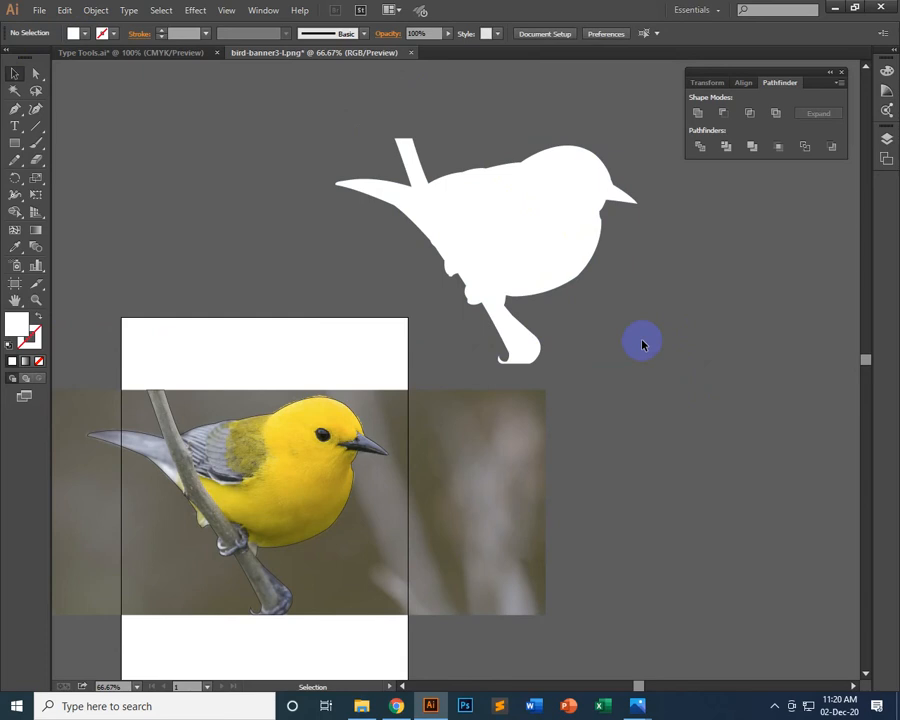
{"action": "left_click", "coordinate": [516, 438]}
Draw a small circle for the eye on the silhouette's head with the Ellipse tool
{"action": "scroll", "coordinate": [599, 420], "scroll_direction": "down", "scroll_amount": 1}
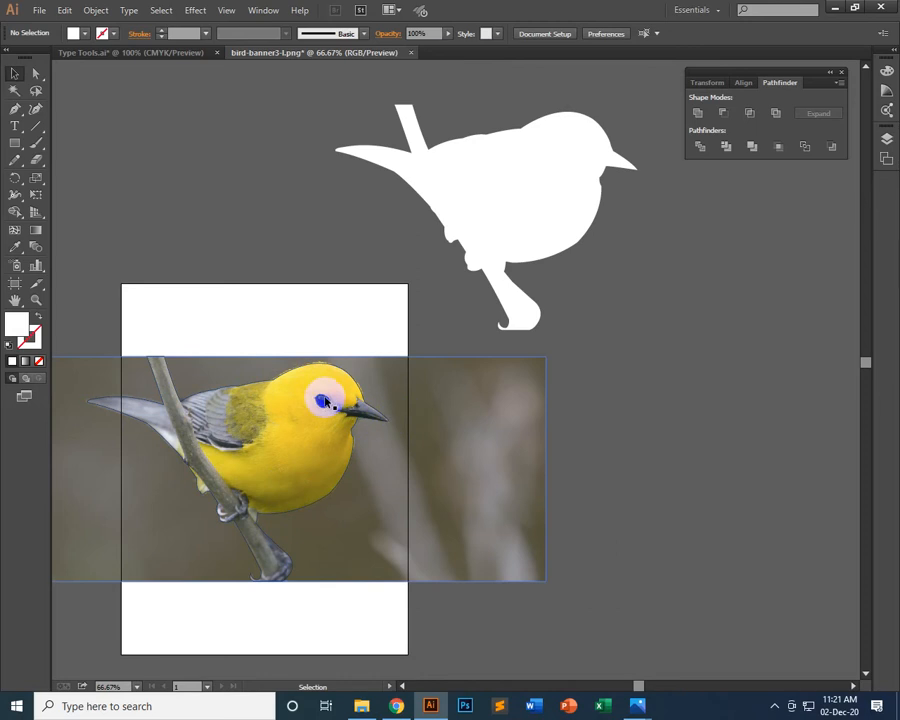
{"action": "left_click_drag", "start_coordinate": [15, 142], "coordinate": [44, 177]}
{"action": "left_click_drag", "start_coordinate": [581, 148], "coordinate": [588, 155]}
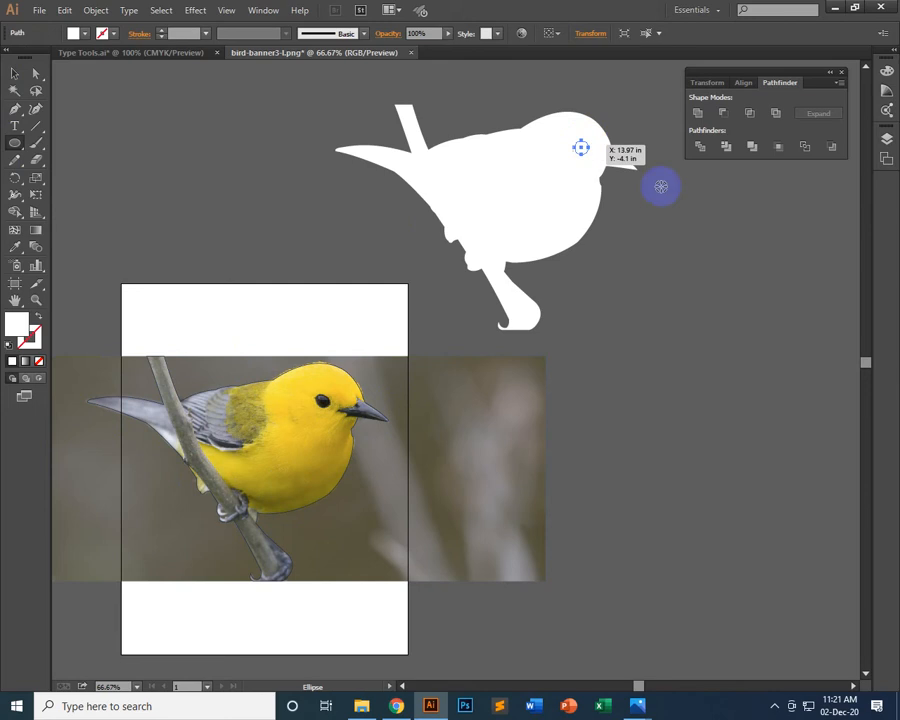
Fill the eye circle with the dark colour sampled from the photographed bird's eye and deselect it
{"action": "left_click", "coordinate": [19, 252]}
{"action": "left_click", "coordinate": [221, 170]}
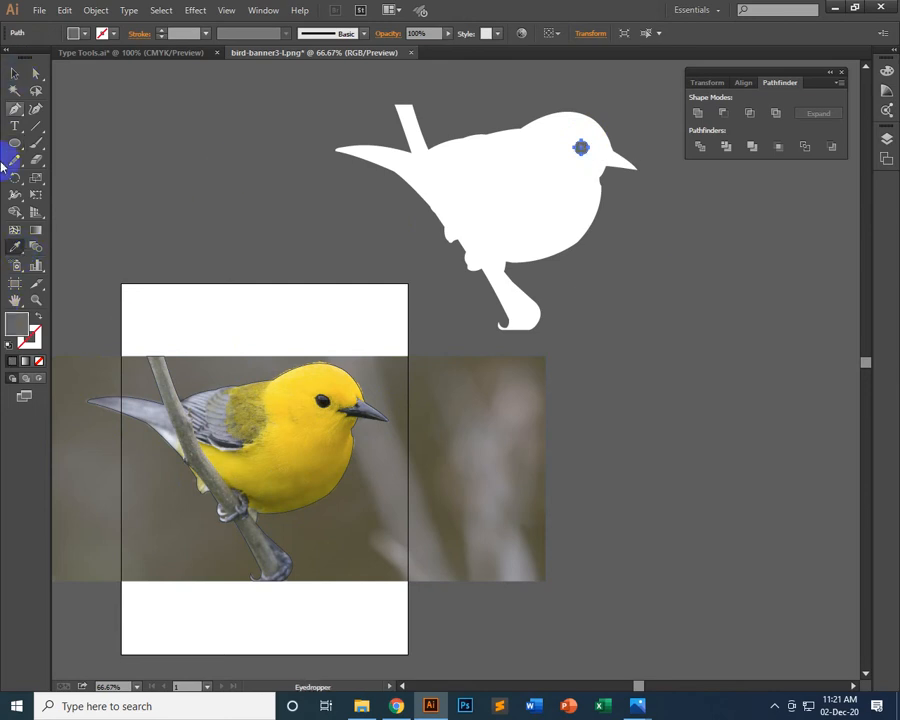
{"action": "left_click", "coordinate": [322, 401]}
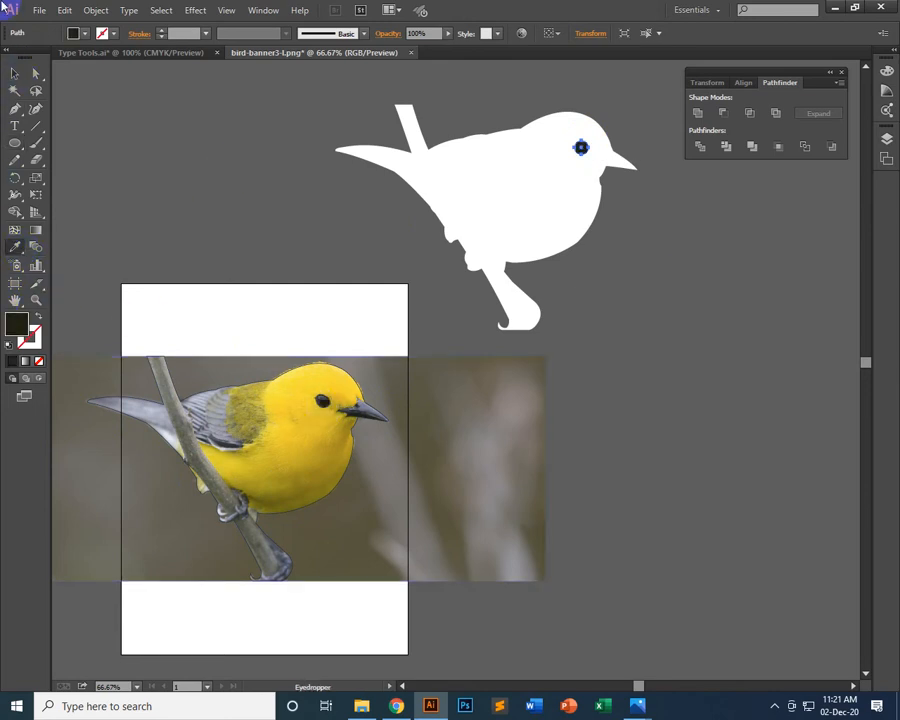
{"action": "left_click", "coordinate": [14, 74]}
{"action": "left_click", "coordinate": [242, 134]}
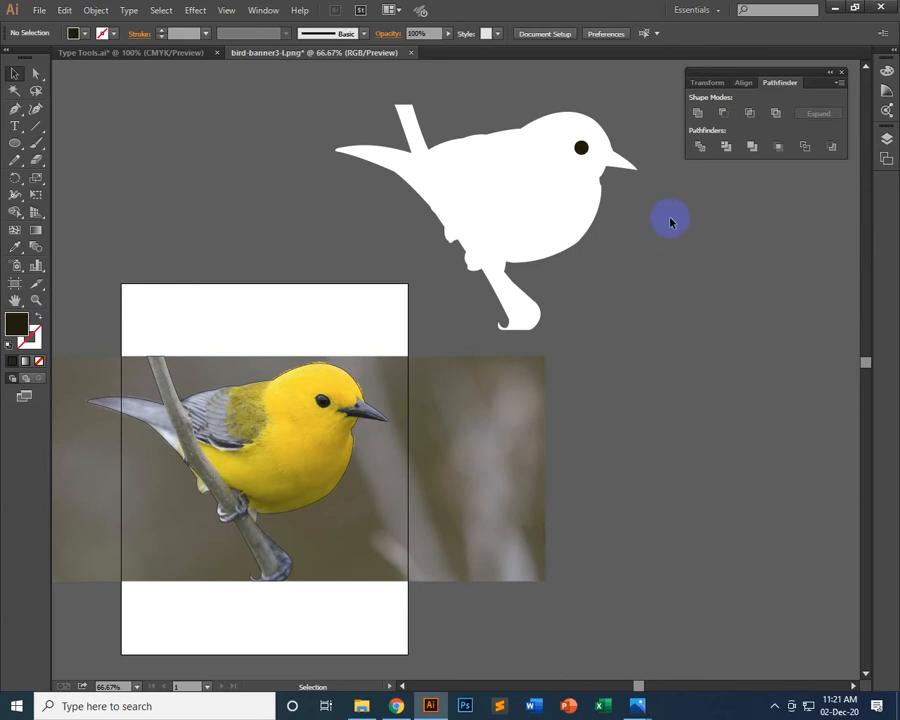
Trace the photographed bird's beak with the Pen tool from its upper base around the mouth corner and lower edge to the tip
{"action": "left_click_drag", "start_coordinate": [617, 150], "coordinate": [607, 146]}
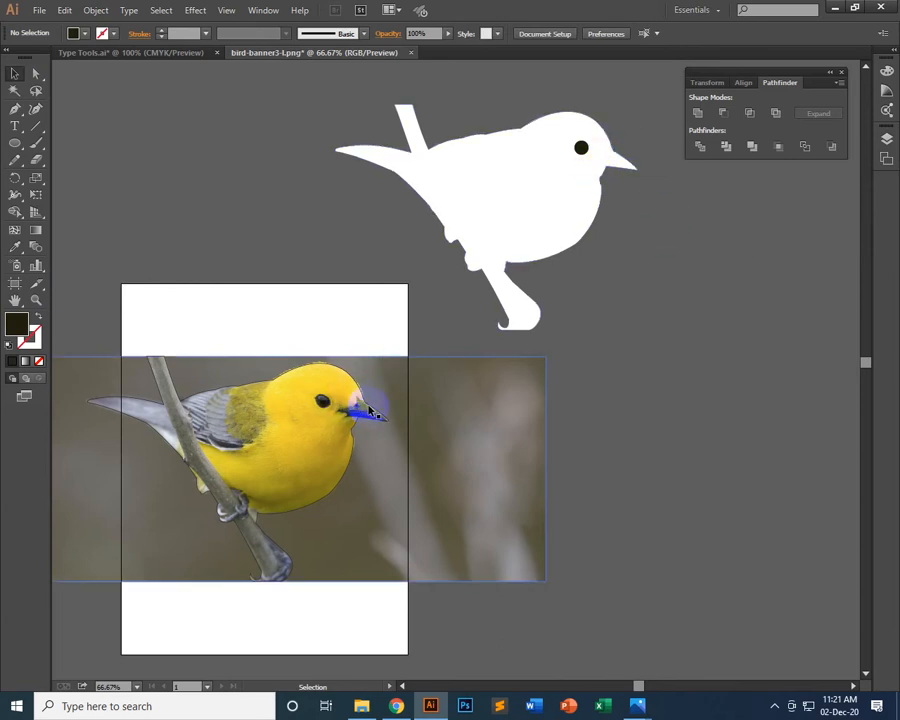
{"action": "key", "text": "ctrl+plus"}
{"action": "key", "text": "ctrl+plus"}
{"action": "key", "text": "ctrl+plus"}
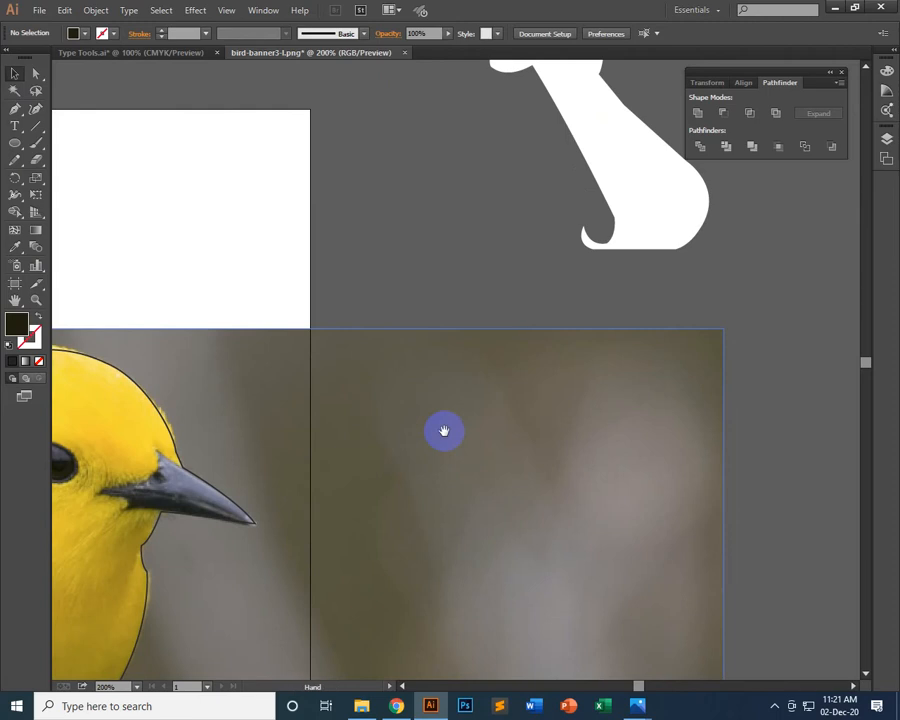
{"action": "left_click_drag", "start_coordinate": [302, 459], "coordinate": [546, 356]}
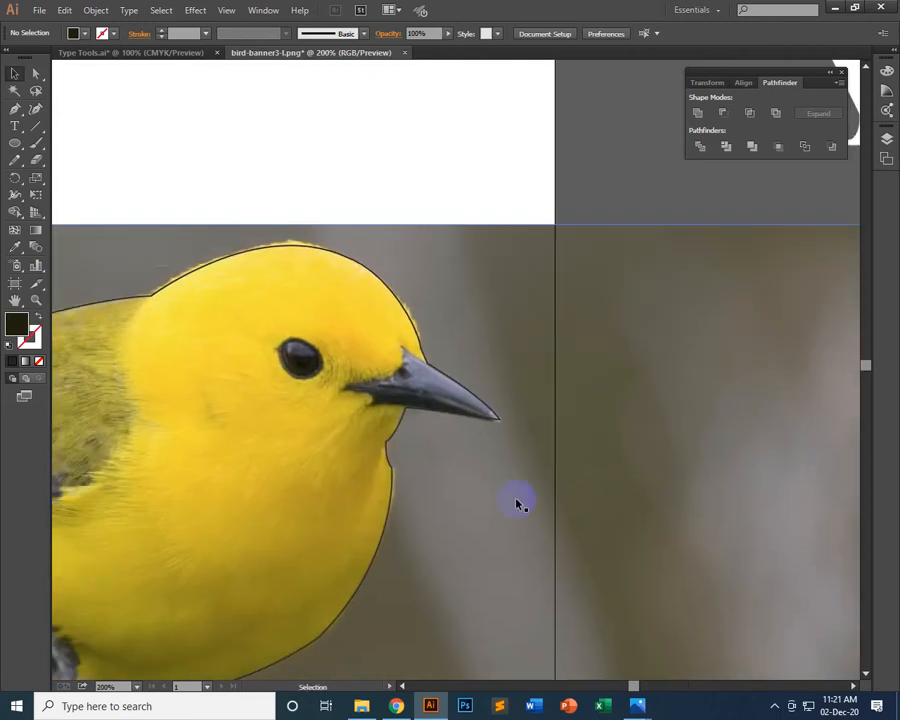
{"action": "left_click", "coordinate": [14, 109]}
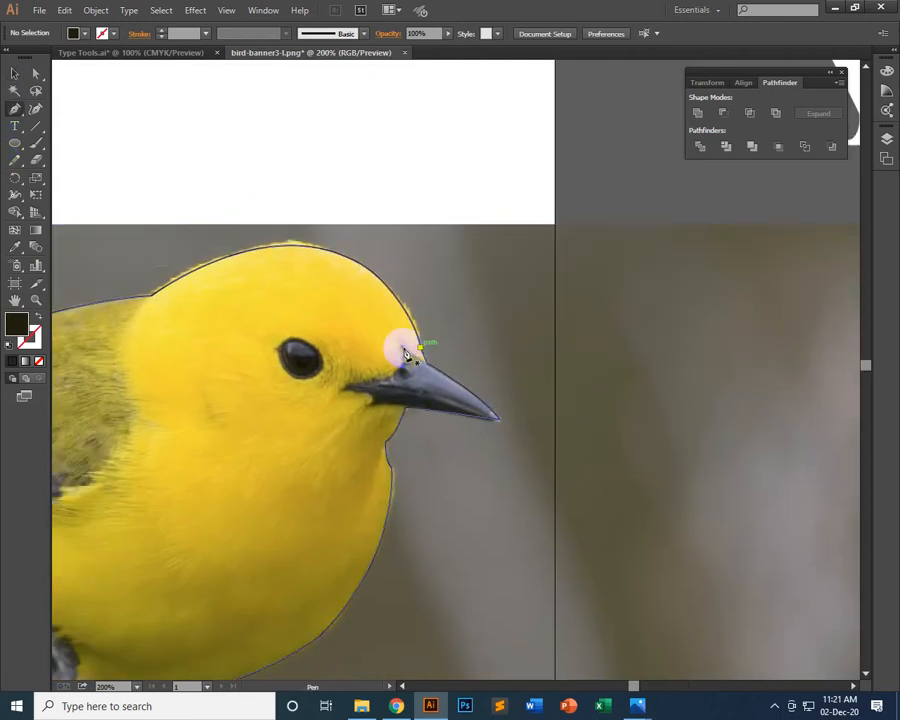
{"action": "left_click_drag", "start_coordinate": [402, 350], "coordinate": [368, 402]}
{"action": "left_click", "coordinate": [384, 380]}
{"action": "mouse_move", "coordinate": [497, 420]}
{"action": "left_mouse_down"}
{"action": "mouse_move", "coordinate": [504, 438]}
{"action": "mouse_move", "coordinate": [497, 424]}
{"action": "mouse_move", "coordinate": [507, 427]}
{"action": "mouse_move", "coordinate": [498, 427]}
{"action": "left_mouse_up"}
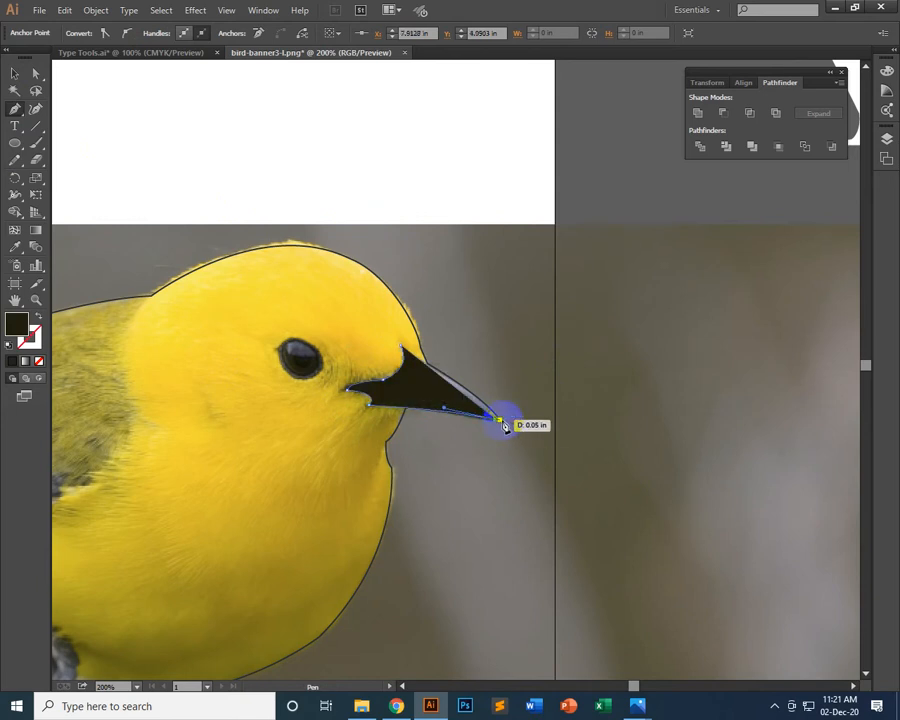
Undo the misplaced tip anchor, redraw it exactly on the beak's tip and close the path with a curve along the upper edge
{"action": "key", "text": "ctrl"}
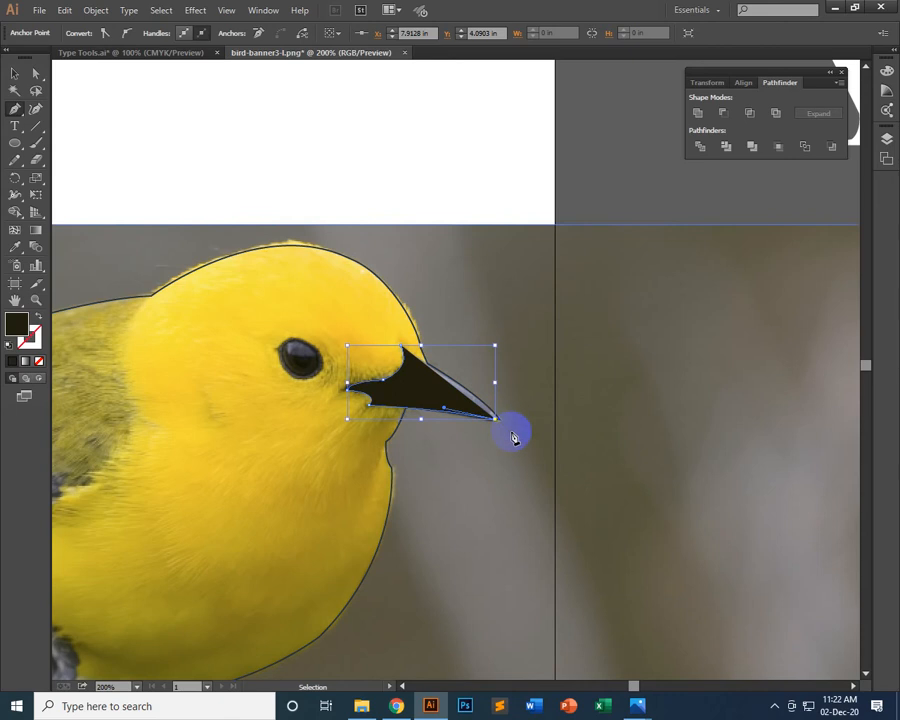
{"action": "key", "text": "ctrl+z"}
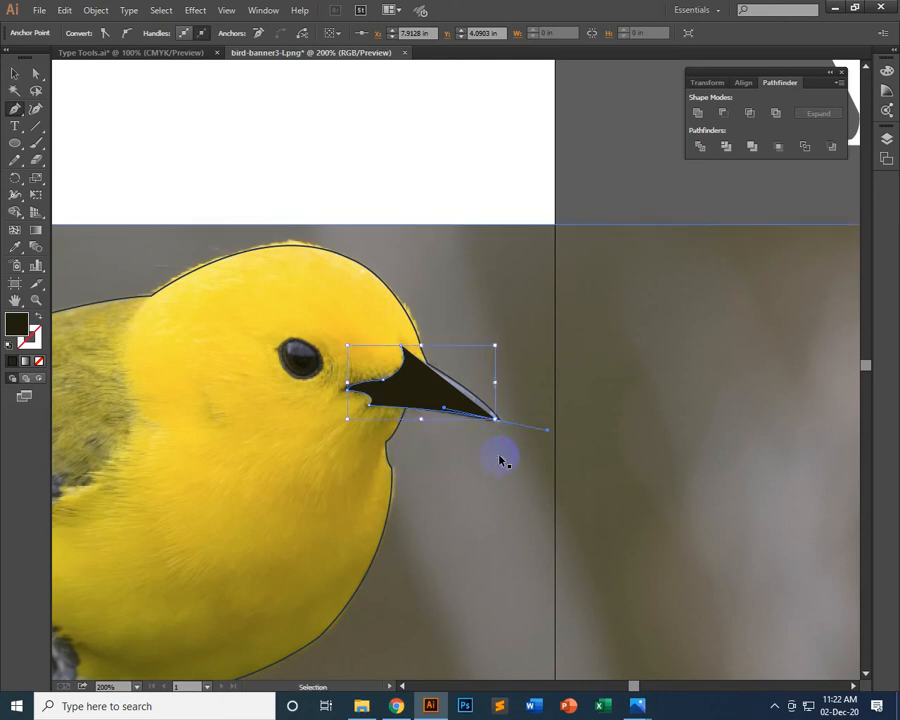
{"action": "key", "text": "ctrl+z"}
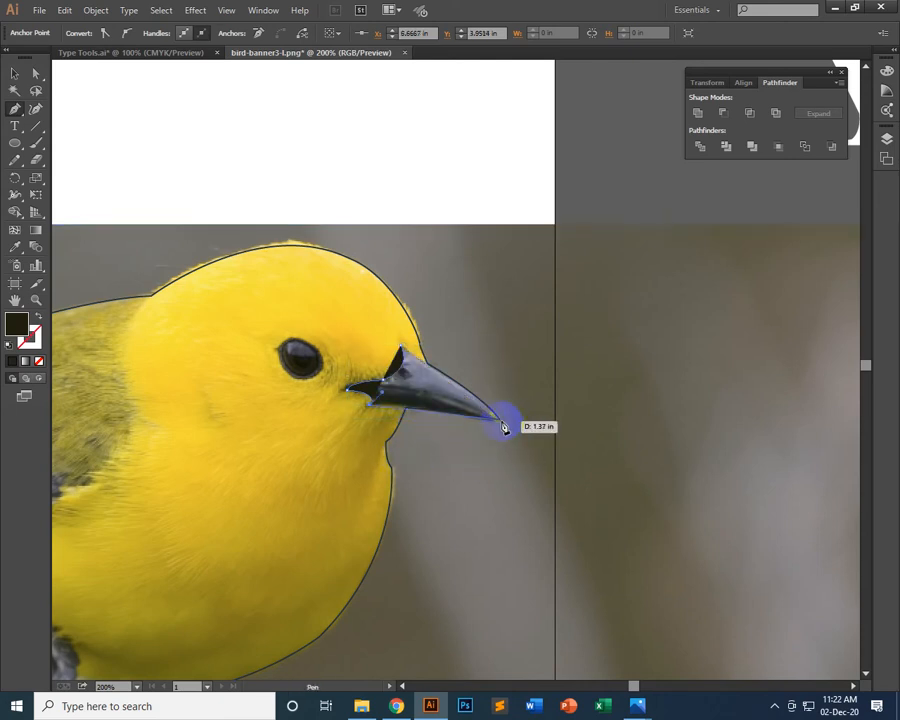
{"action": "left_click_drag", "start_coordinate": [498, 420], "coordinate": [549, 431]}
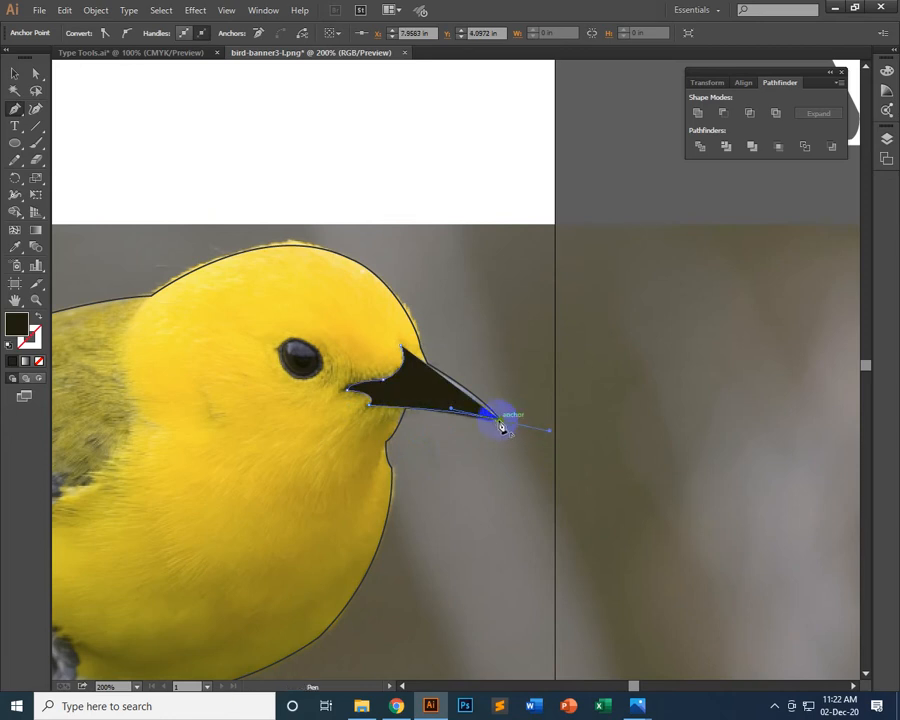
{"action": "left_click", "coordinate": [500, 421]}
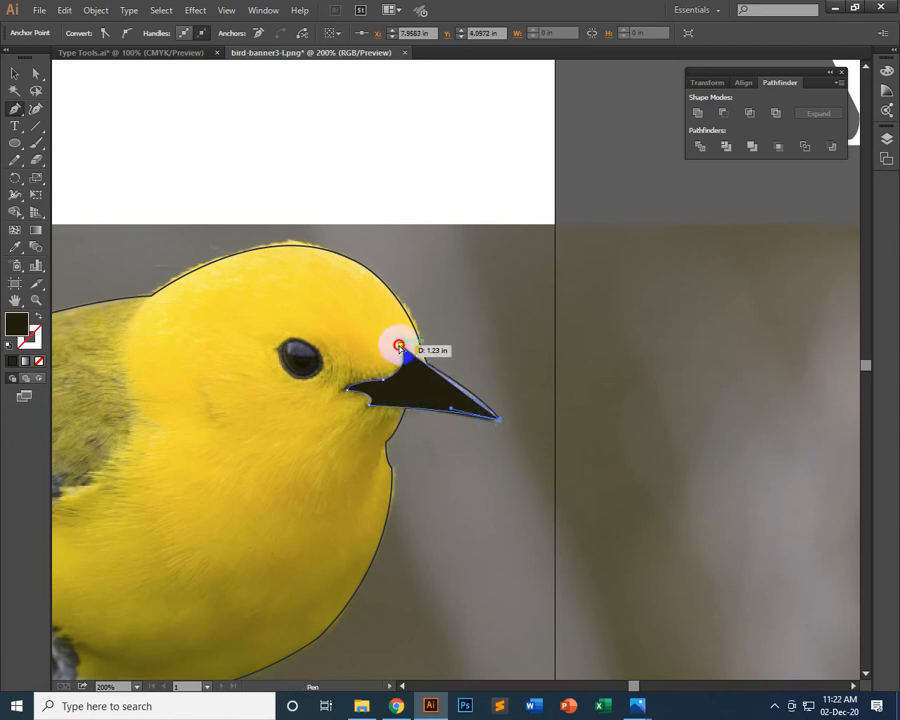
{"action": "left_click", "coordinate": [399, 346]}
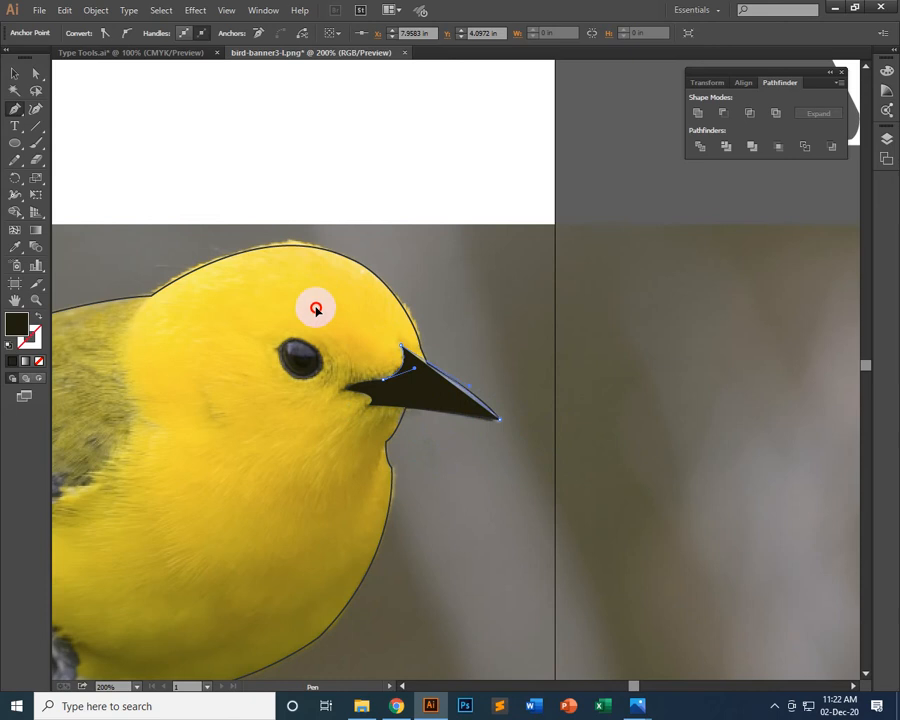
{"action": "left_click_drag", "start_coordinate": [314, 293], "coordinate": [314, 293]}
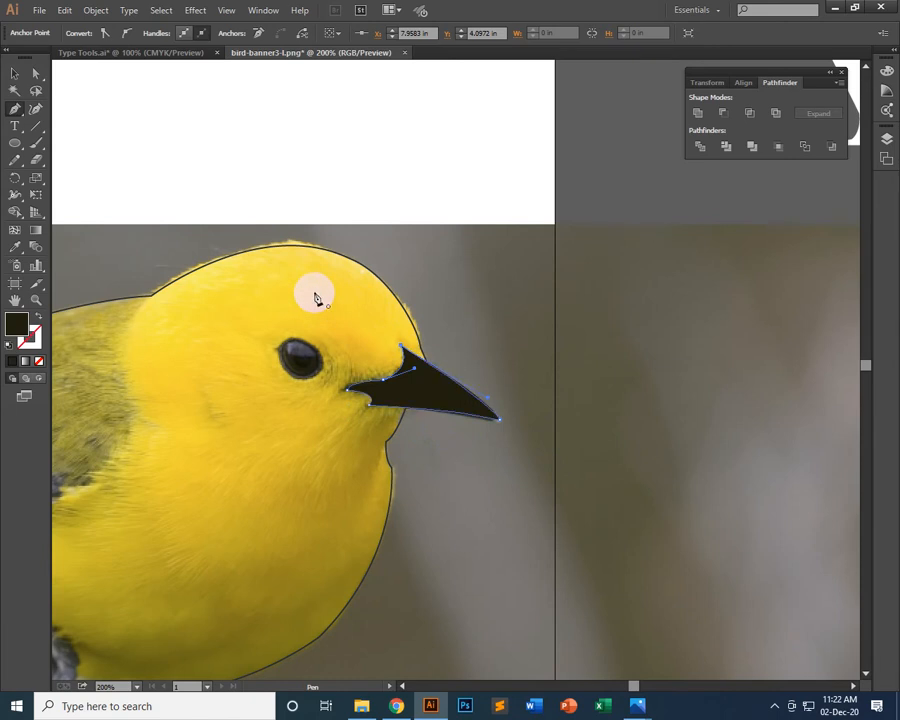
Move the dark beak shape off the photo onto the white silhouette's beak and deselect it
{"action": "left_click", "coordinate": [15, 73]}
{"action": "left_click_drag", "start_coordinate": [433, 395], "coordinate": [678, 221]}
{"action": "left_click_drag", "start_coordinate": [726, 295], "coordinate": [320, 574]}
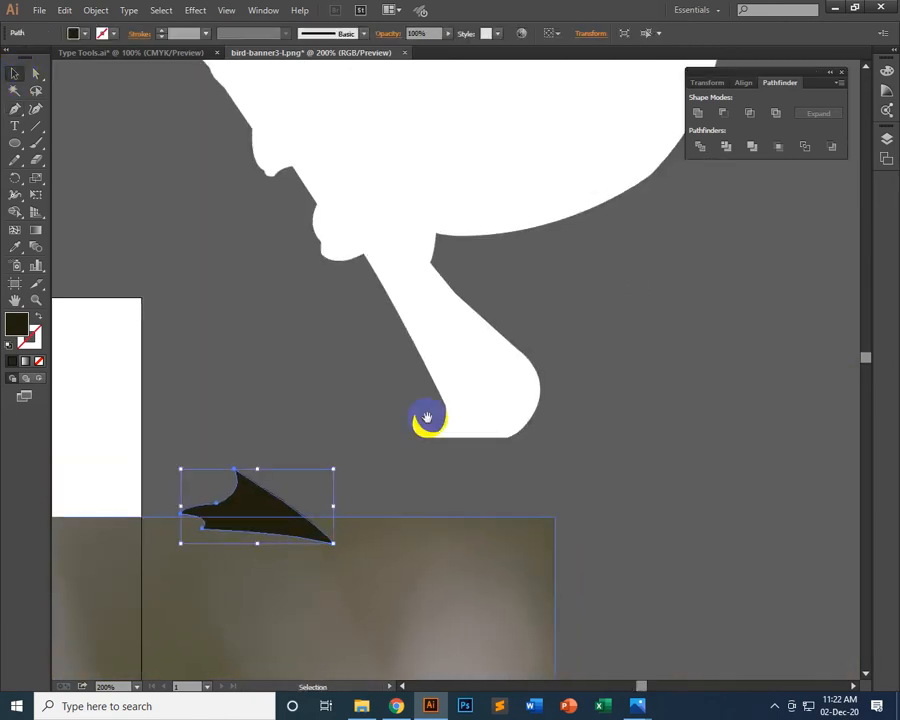
{"action": "left_click_drag", "start_coordinate": [284, 496], "coordinate": [792, 229]}
{"action": "left_click_drag", "start_coordinate": [516, 413], "coordinate": [460, 222]}
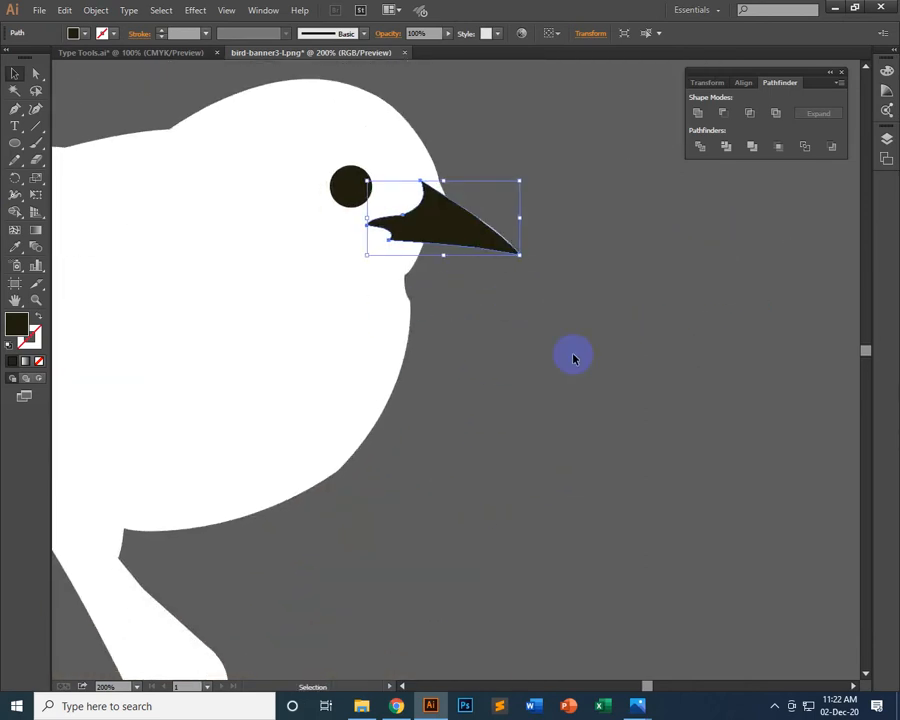
{"action": "left_click", "coordinate": [600, 402]}
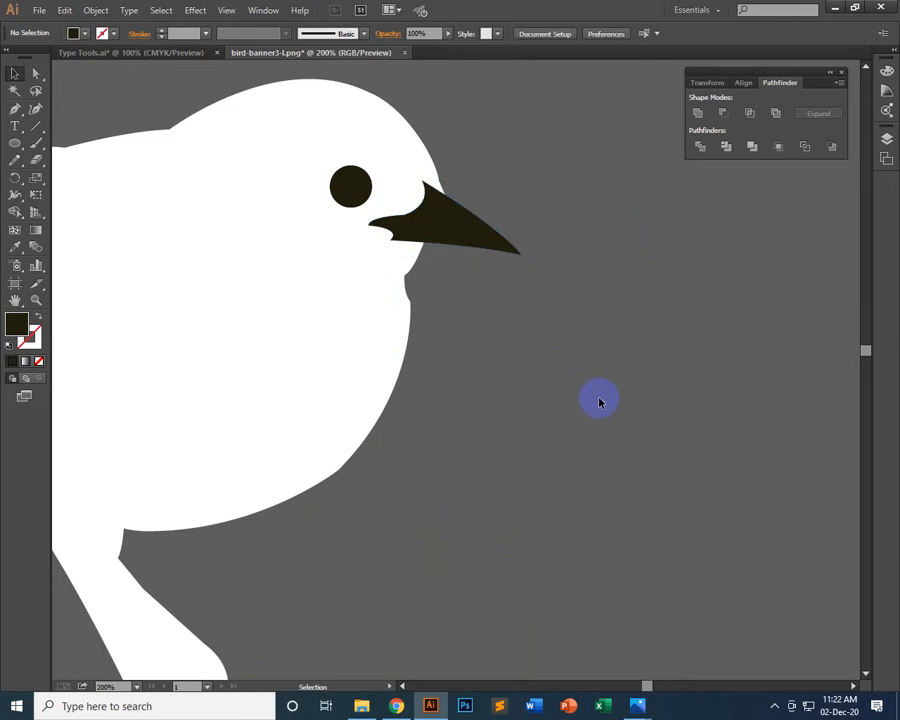
{"action": "key", "text": "ctrl+1"}
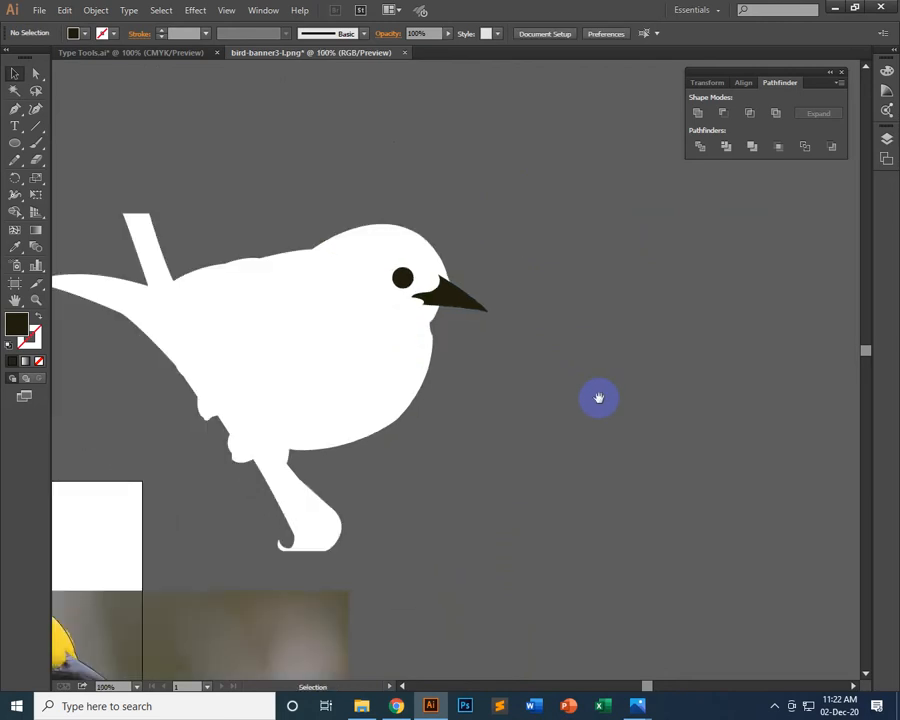
Set the stroke of the traced outline around the photographed bird to None
{"action": "left_click_drag", "start_coordinate": [353, 409], "coordinate": [536, 265]}
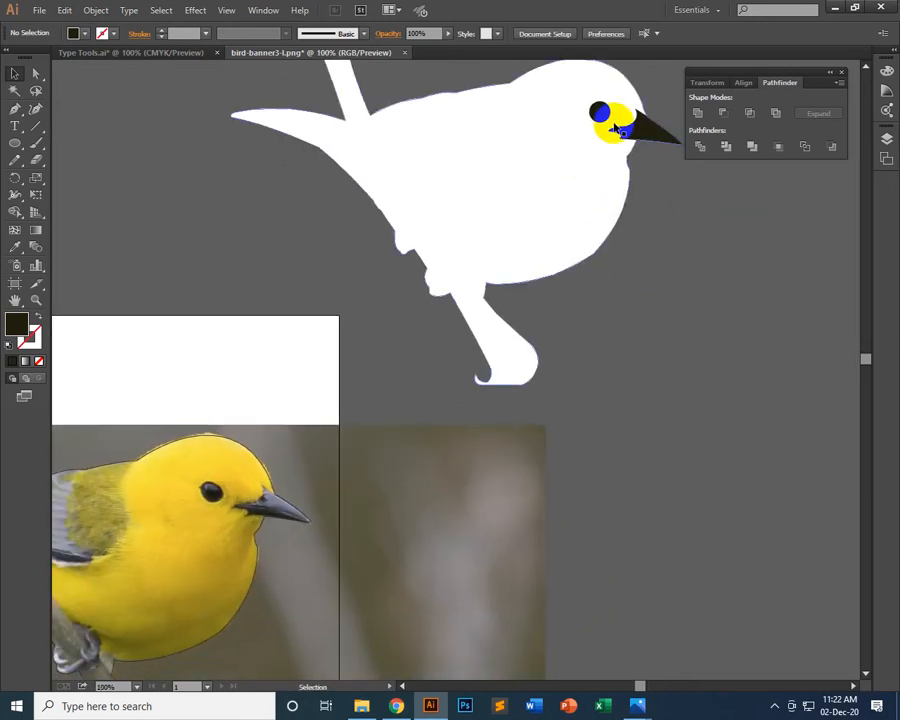
{"action": "left_click_drag", "start_coordinate": [374, 524], "coordinate": [483, 444]}
{"action": "left_click_drag", "start_coordinate": [154, 572], "coordinate": [195, 502]}
{"action": "left_click_drag", "start_coordinate": [632, 167], "coordinate": [484, 358]}
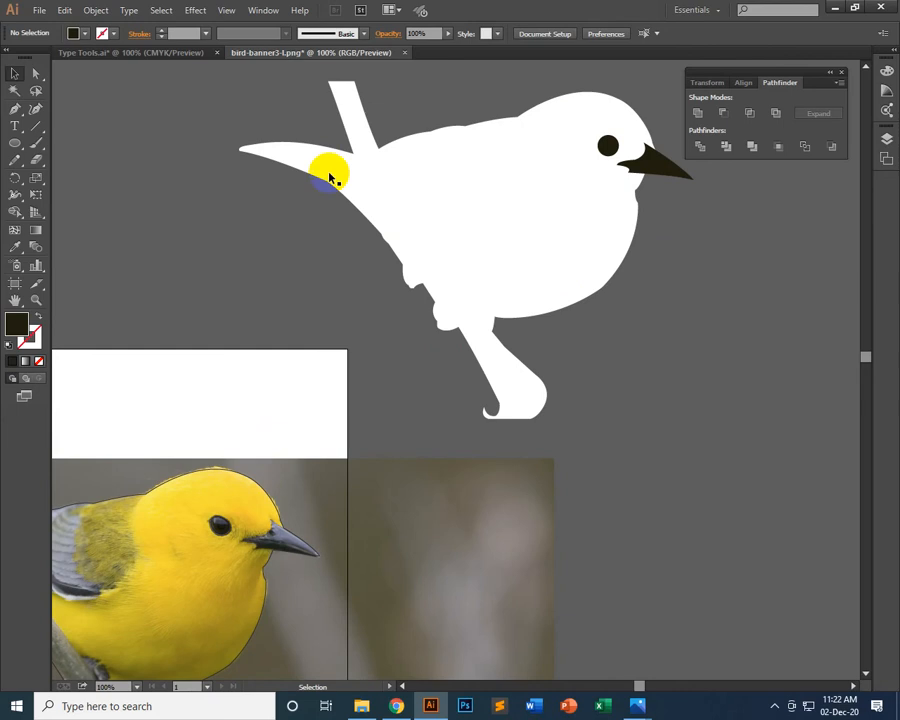
{"action": "left_click_drag", "start_coordinate": [437, 300], "coordinate": [585, 135]}
{"action": "left_click_drag", "start_coordinate": [421, 391], "coordinate": [560, 195]}
{"action": "left_click", "coordinate": [462, 341]}
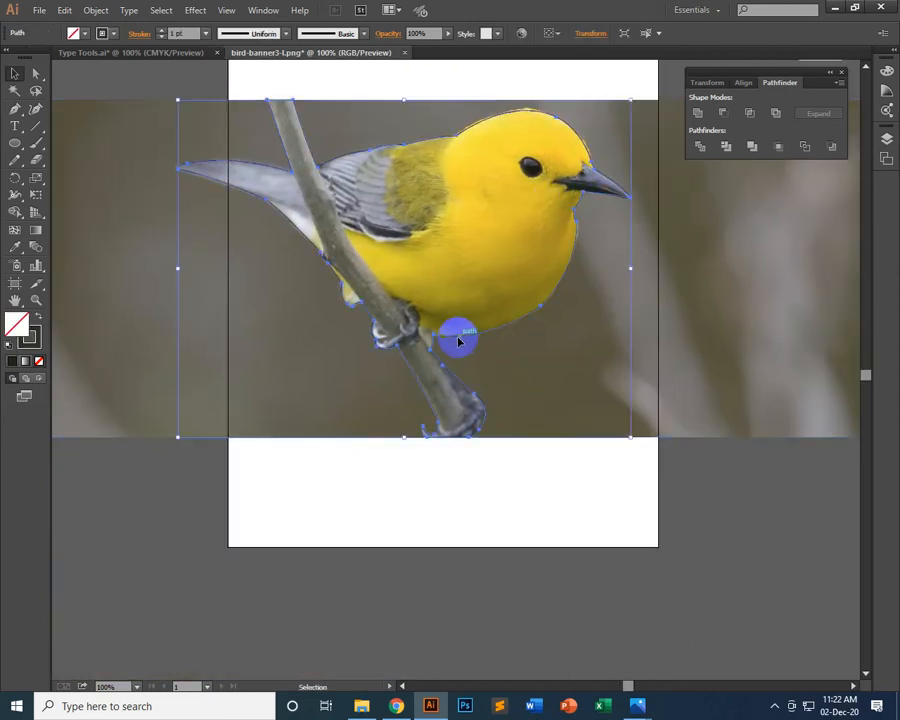
{"action": "scroll", "coordinate": [522, 462], "scroll_direction": "up", "scroll_amount": 1}
{"action": "scroll", "coordinate": [522, 462], "scroll_direction": "up", "scroll_amount": 3}
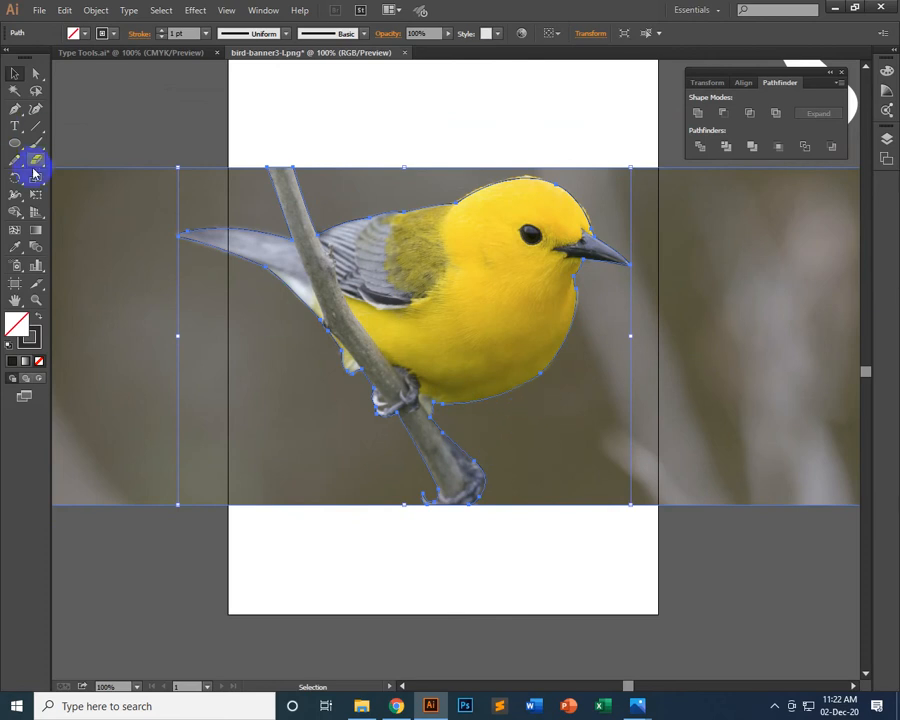
{"action": "left_click", "coordinate": [84, 33]}
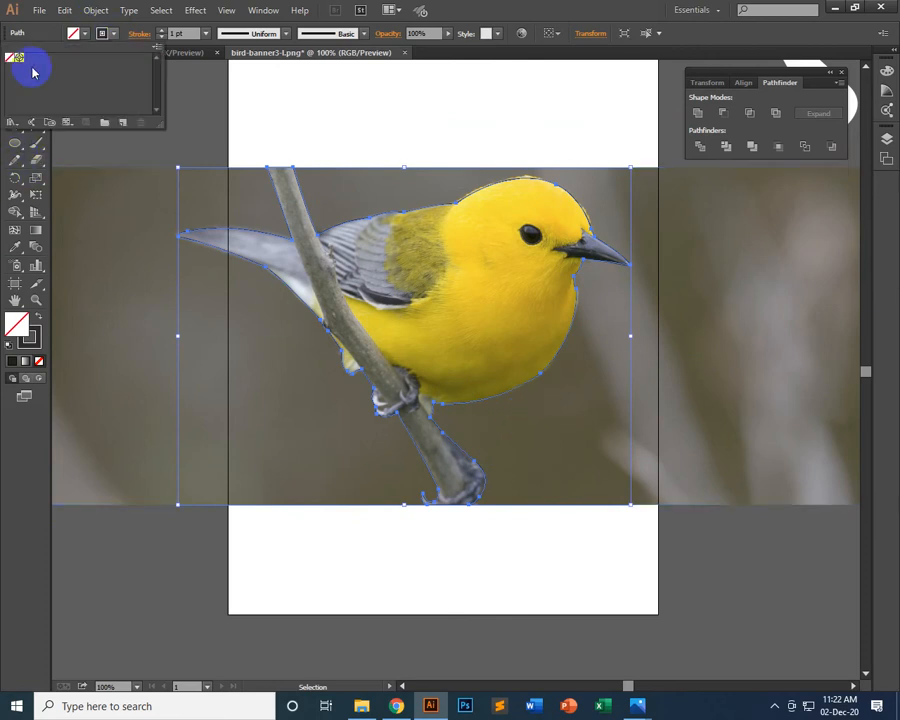
{"action": "left_click", "coordinate": [8, 61]}
{"action": "left_click", "coordinate": [559, 7]}
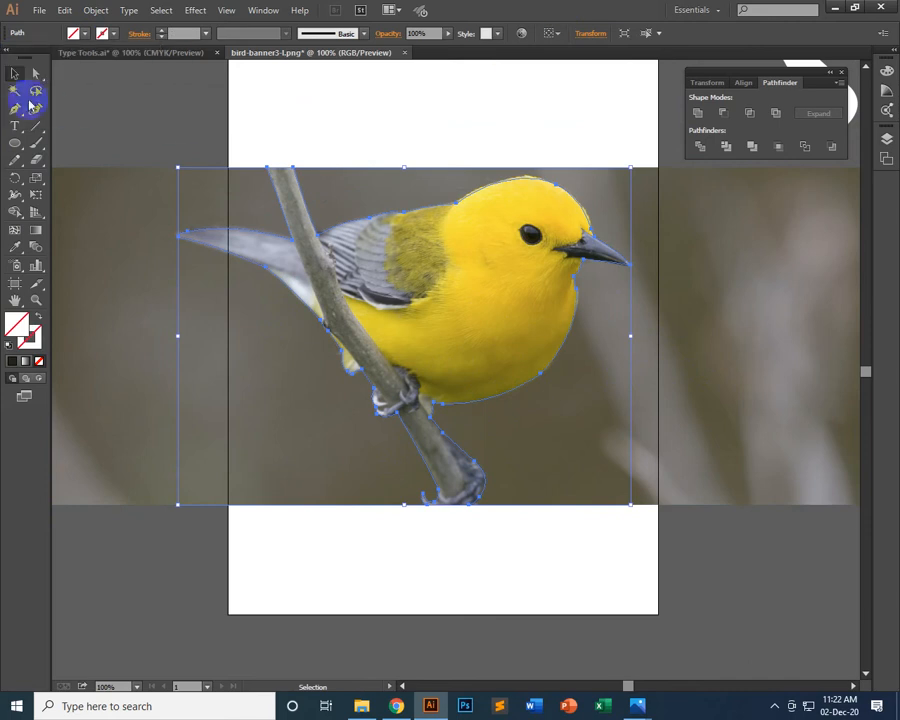
Make a clipping mask from the traced outline and the bird photo together, and deselect the result
{"action": "left_click", "coordinate": [136, 101]}
{"action": "left_click_drag", "start_coordinate": [405, 584], "coordinate": [524, 220]}
{"action": "right_click", "coordinate": [500, 243]}
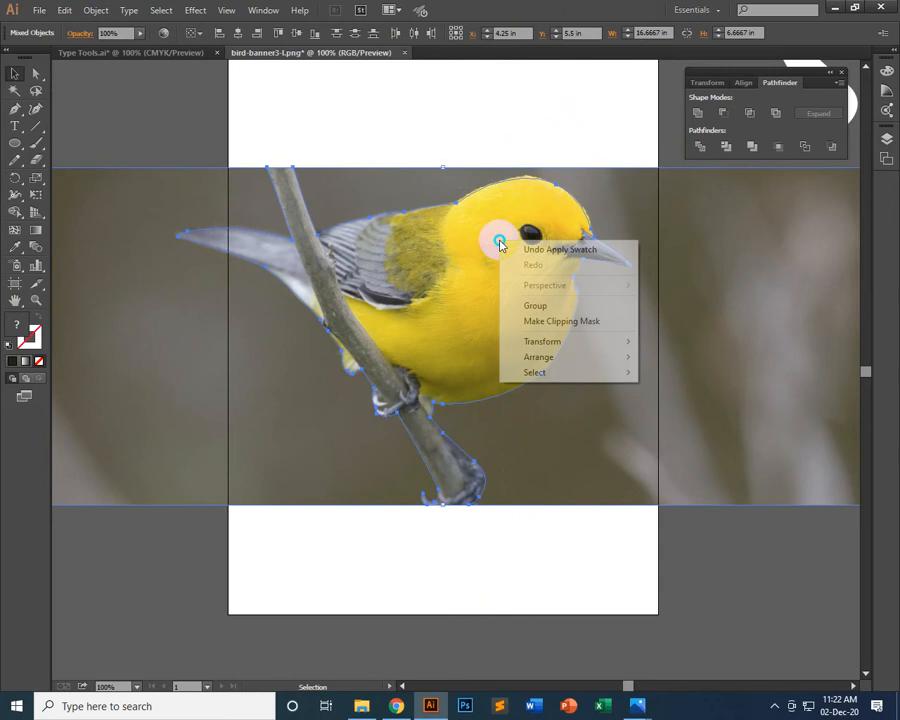
{"action": "left_click", "coordinate": [541, 321]}
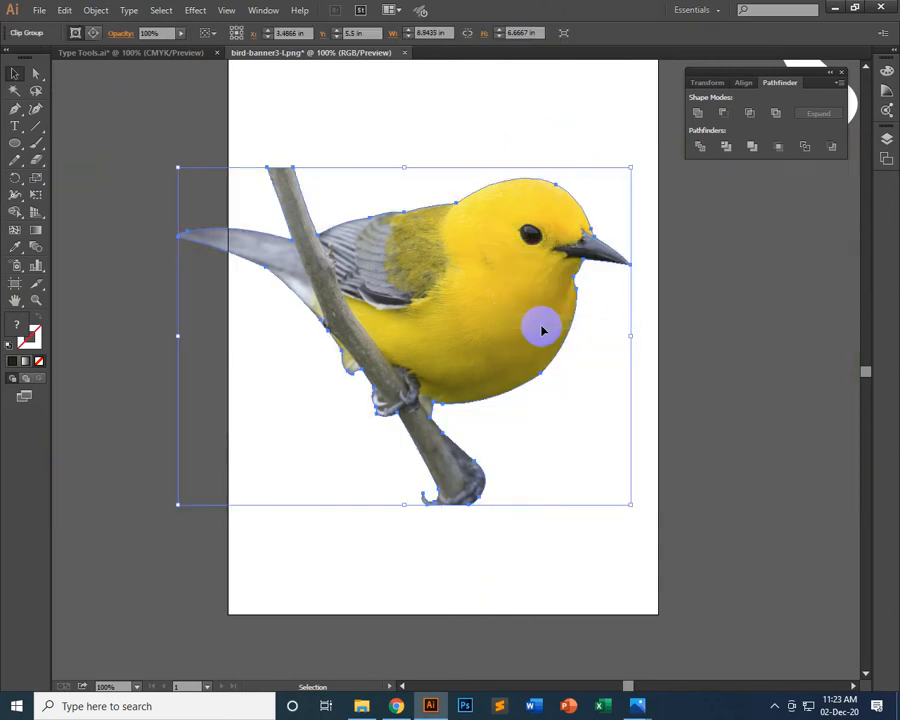
{"action": "left_click", "coordinate": [497, 563]}
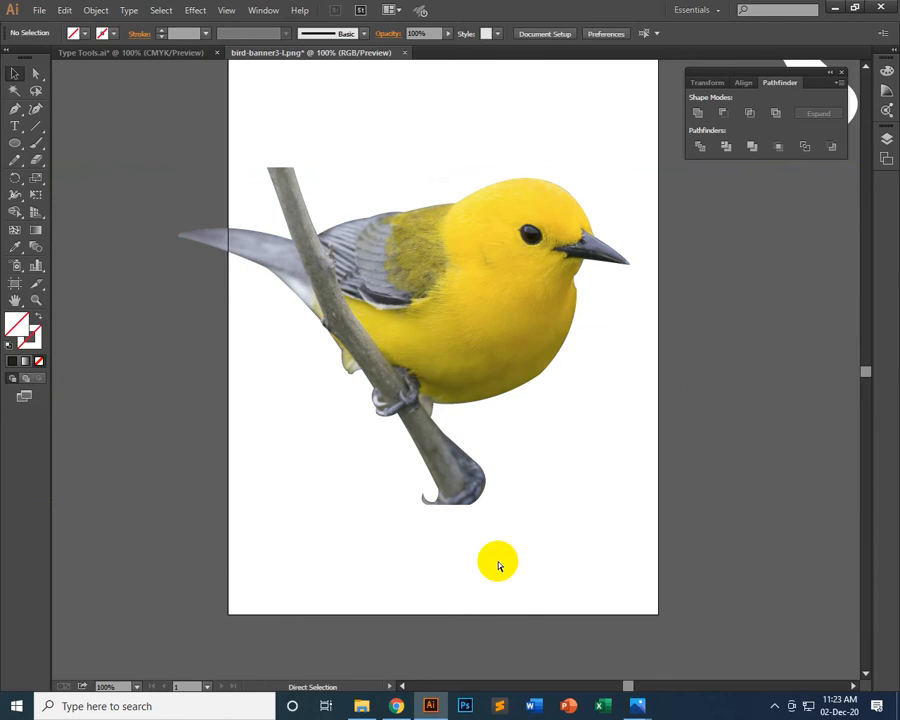
Scale the clipped bird down and reposition it in the upper half of the artboard
{"action": "key", "text": "ctrl+minus"}
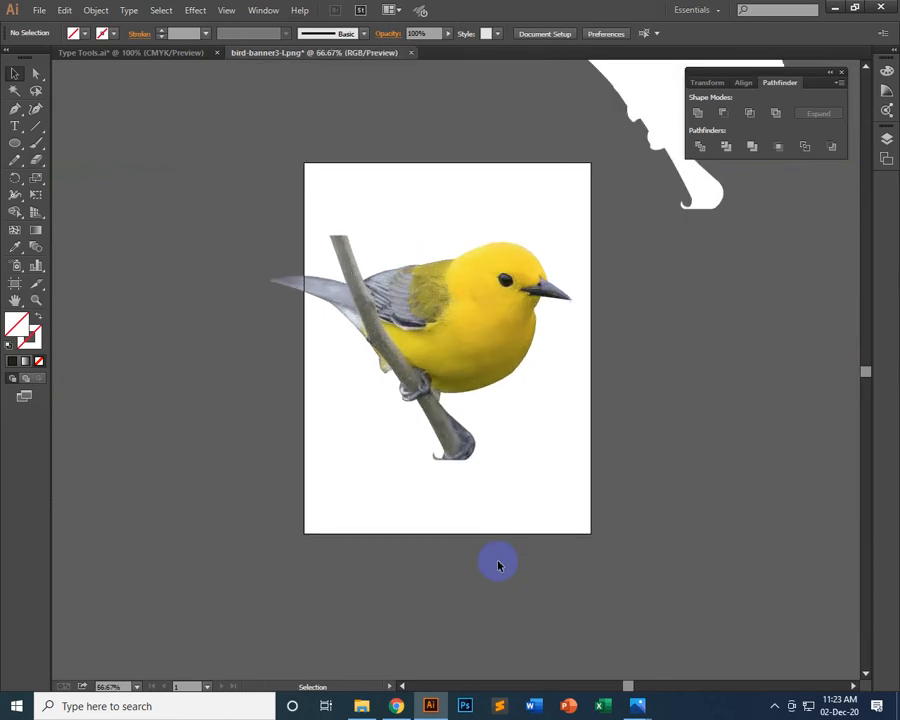
{"action": "scroll", "coordinate": [416, 552], "scroll_direction": "up", "scroll_amount": 3}
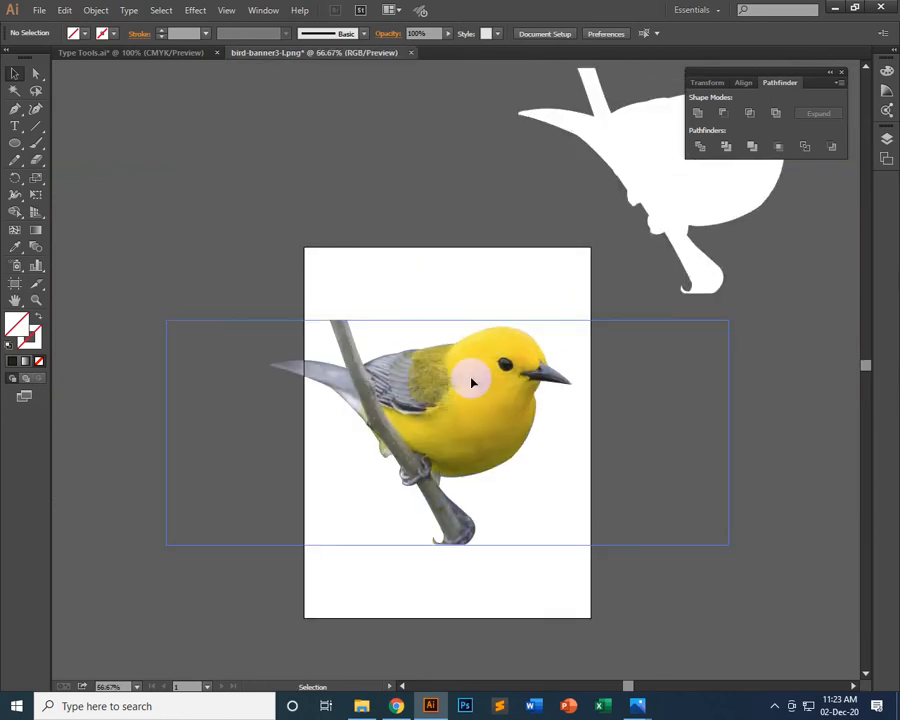
{"action": "left_click", "coordinate": [442, 437]}
{"action": "left_click_drag", "start_coordinate": [442, 437], "coordinate": [511, 441]}
{"action": "left_click_drag", "start_coordinate": [596, 553], "coordinate": [406, 440]}
{"action": "left_click_drag", "start_coordinate": [425, 355], "coordinate": [464, 336]}
{"action": "left_click", "coordinate": [698, 532]}
{"action": "scroll", "coordinate": [715, 556], "scroll_direction": "up", "scroll_amount": 3}
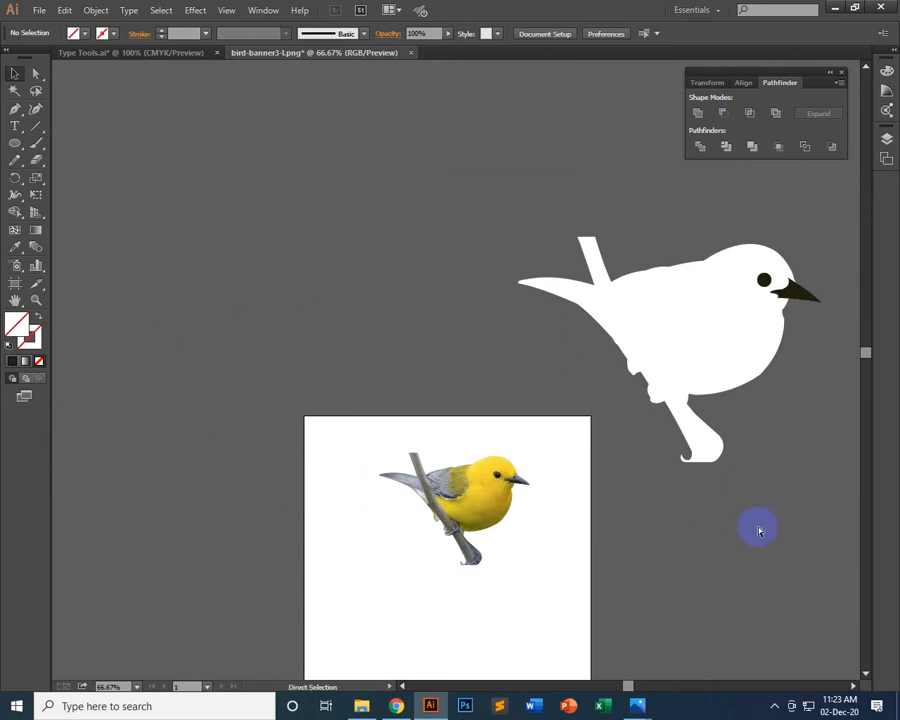
Undo the scaling and moving of the clipped bird and deselect it
{"action": "key", "text": "ctrl+z"}
{"action": "key", "text": "ctrl+z"}
{"action": "key", "text": "ctrl+z"}
{"action": "key", "text": "ctrl+z"}
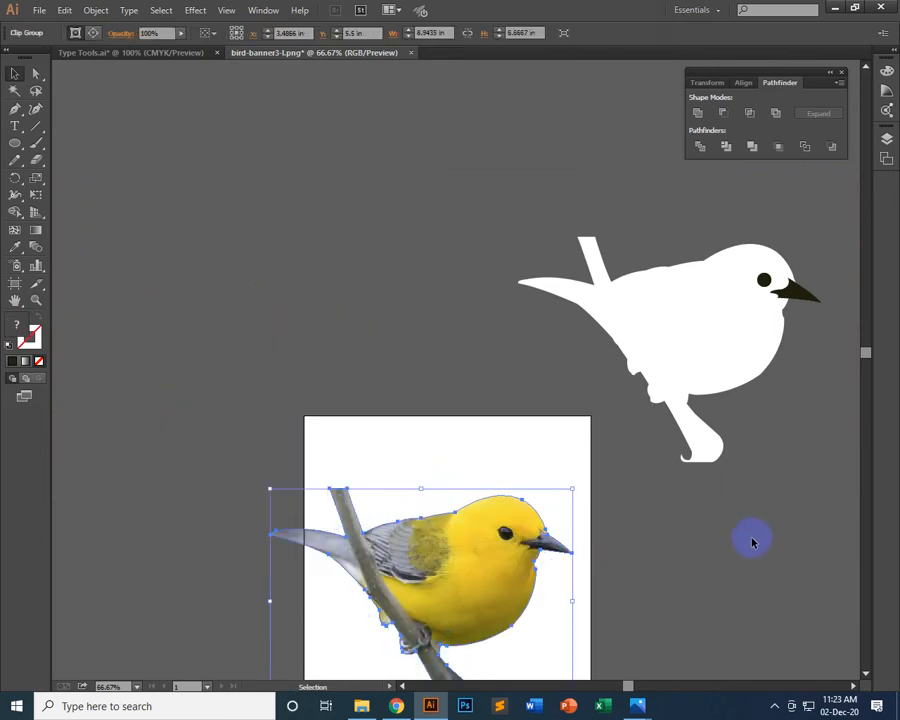
{"action": "scroll", "coordinate": [752, 542], "scroll_direction": "down", "scroll_amount": 4}
{"action": "left_click", "coordinate": [548, 343]}
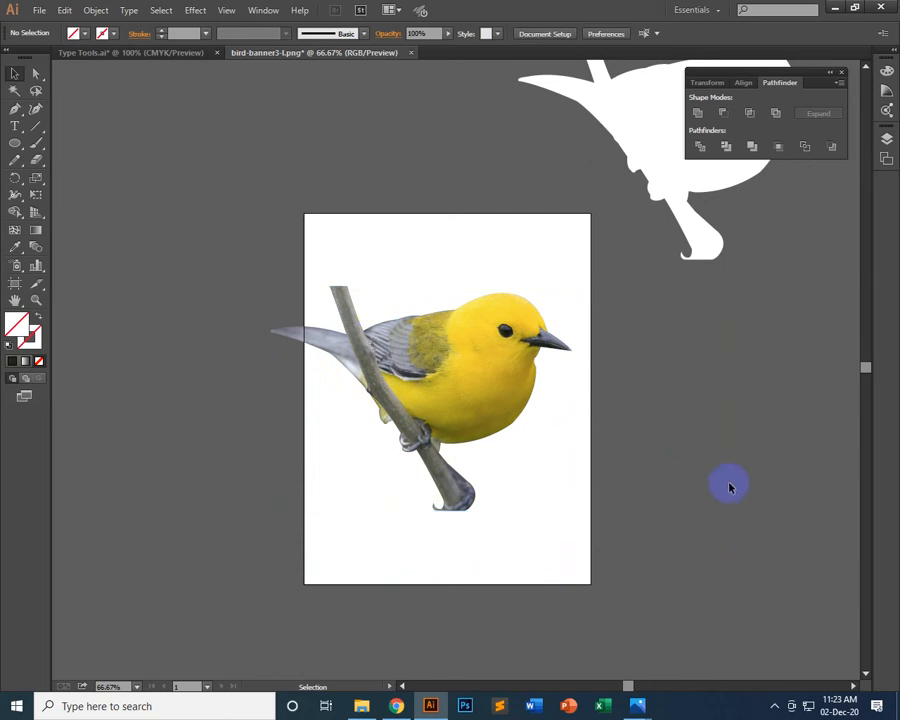
{"action": "scroll", "coordinate": [730, 487], "scroll_direction": "up", "scroll_amount": 5}
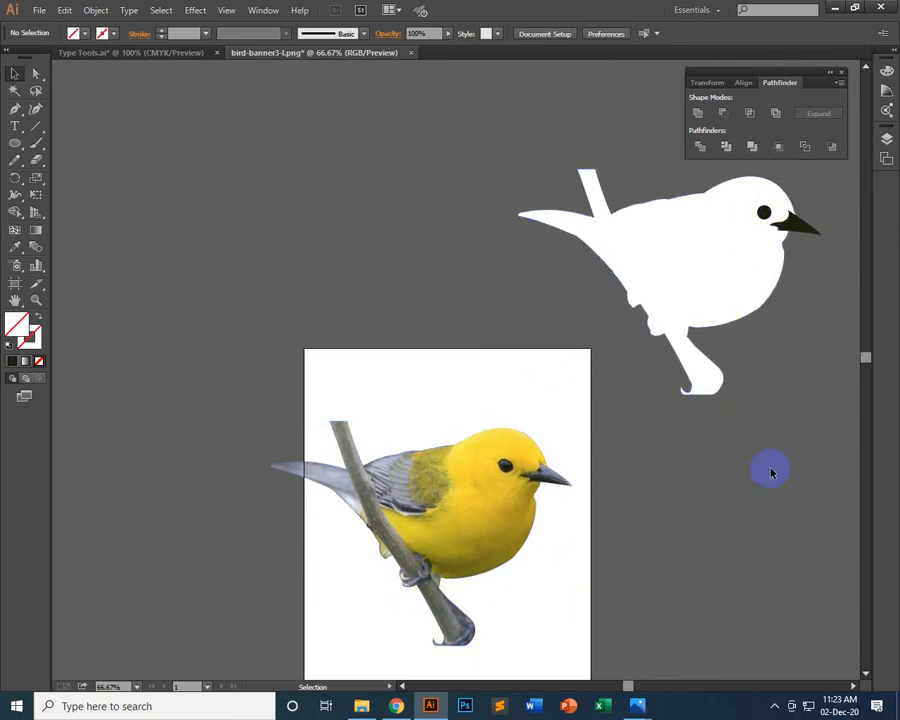
{"action": "scroll", "coordinate": [774, 494], "scroll_direction": "down", "scroll_amount": 5}
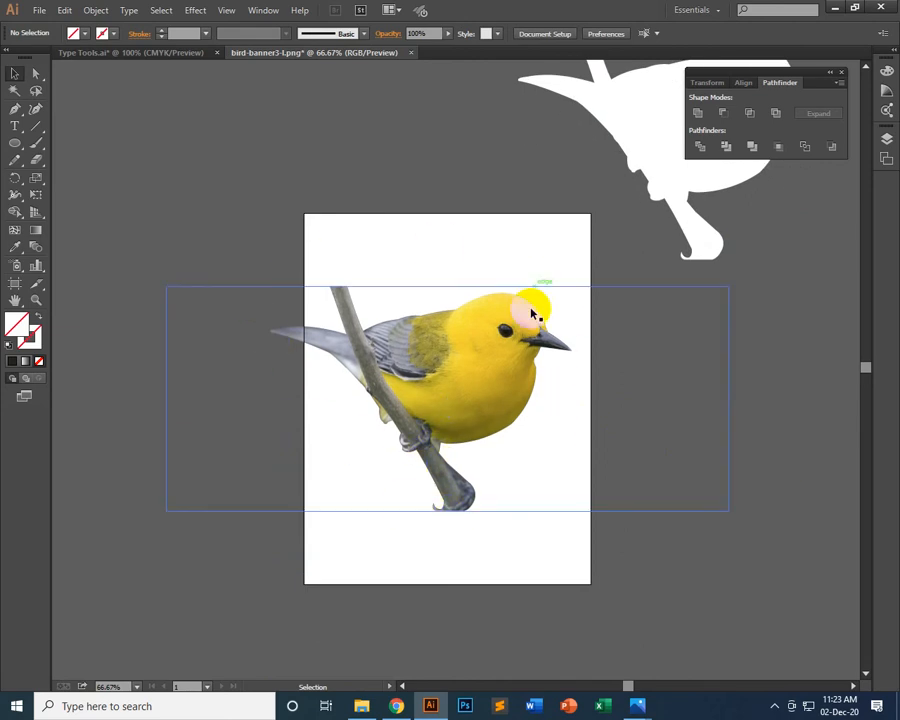
{"action": "left_click", "coordinate": [686, 411]}
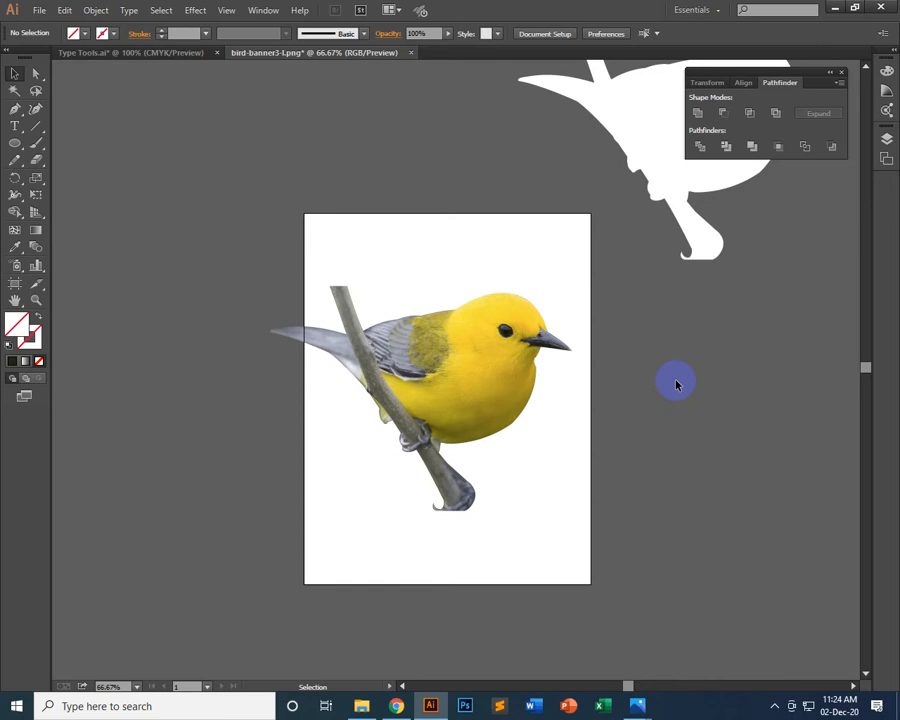
Switch to the Type Tools.ai document with the red and orange curved shapes
{"action": "left_click", "coordinate": [104, 52]}
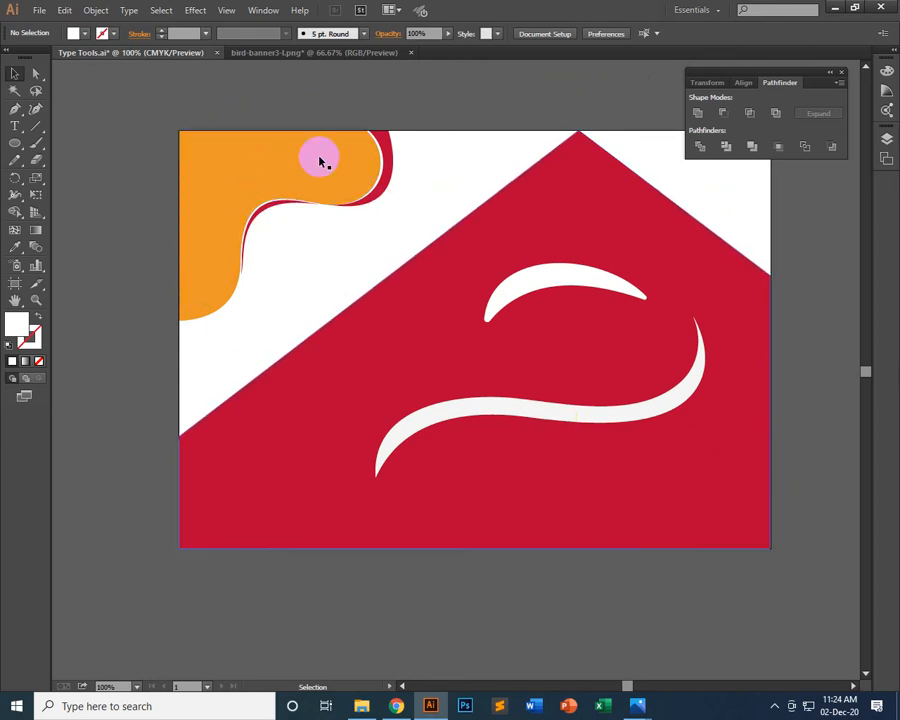
{"action": "left_click", "coordinate": [318, 36]}
{"action": "left_click", "coordinate": [235, 74]}
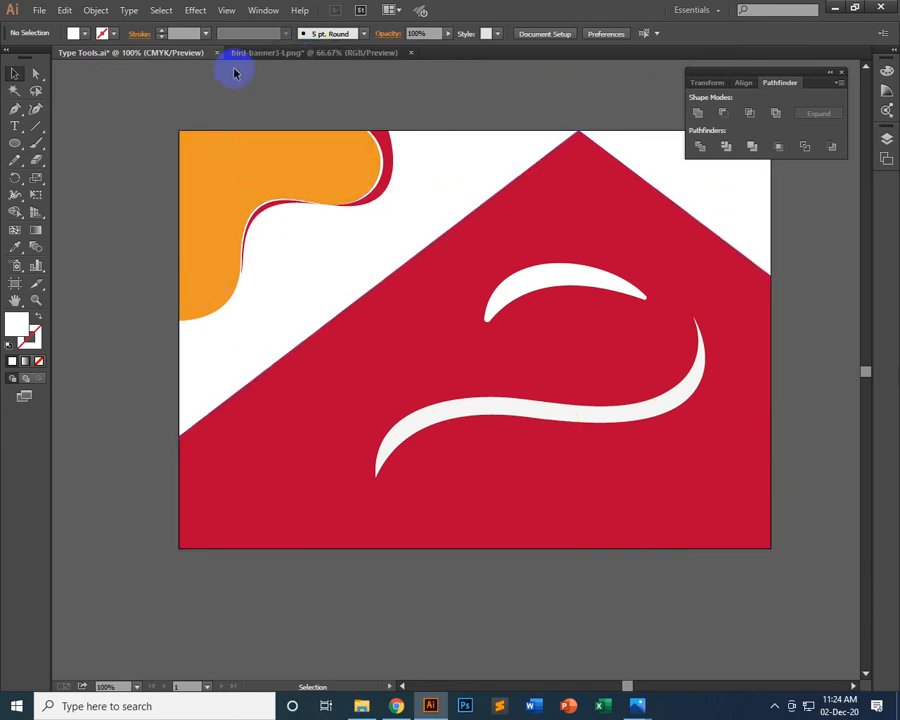
Switch to the bird-banner3-l.png document and select the clipped yellow bird on the artboard
{"action": "left_click", "coordinate": [241, 53]}
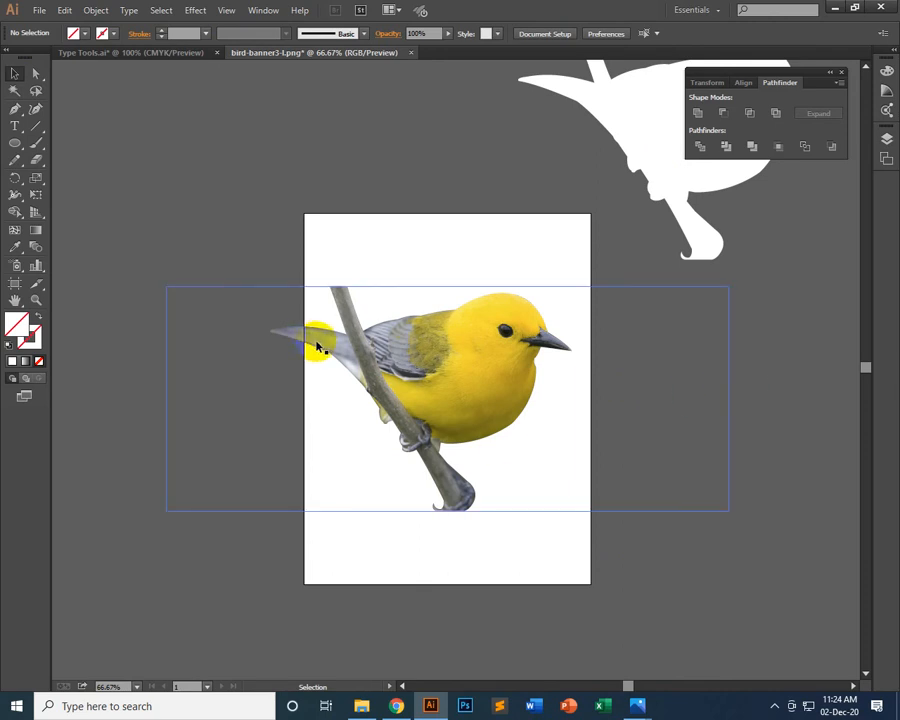
{"action": "left_click", "coordinate": [444, 354]}
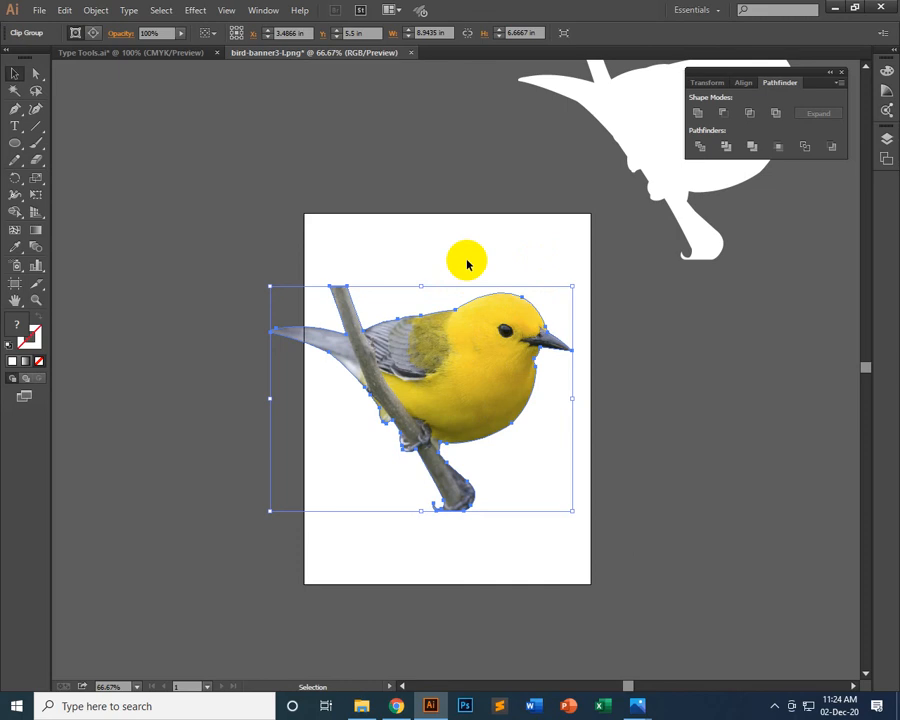
{"action": "left_click", "coordinate": [134, 51]}
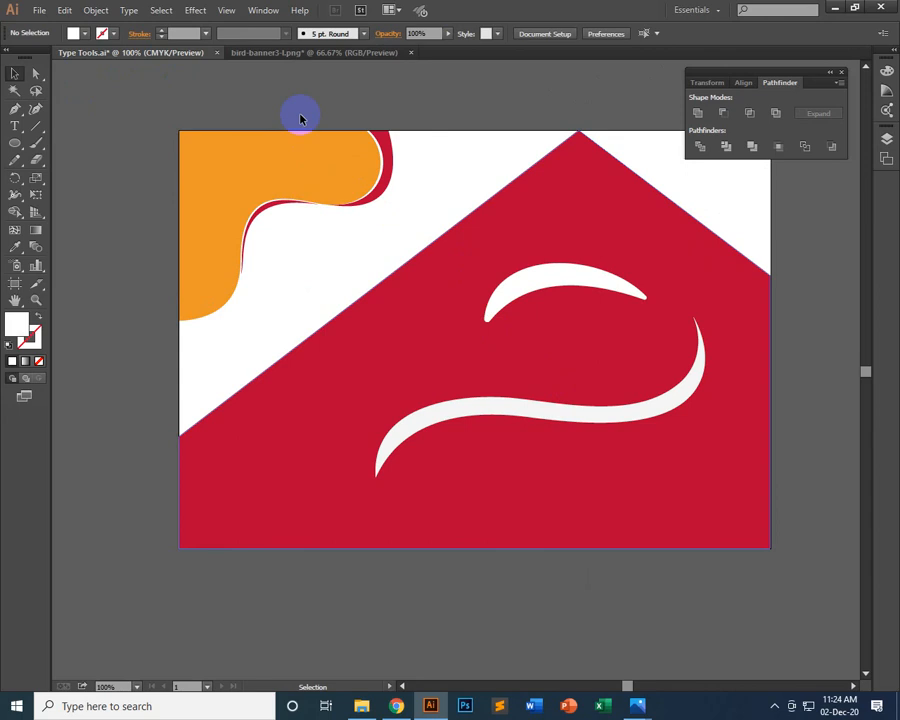
{"action": "left_click", "coordinate": [275, 53]}
{"action": "left_click", "coordinate": [422, 312]}
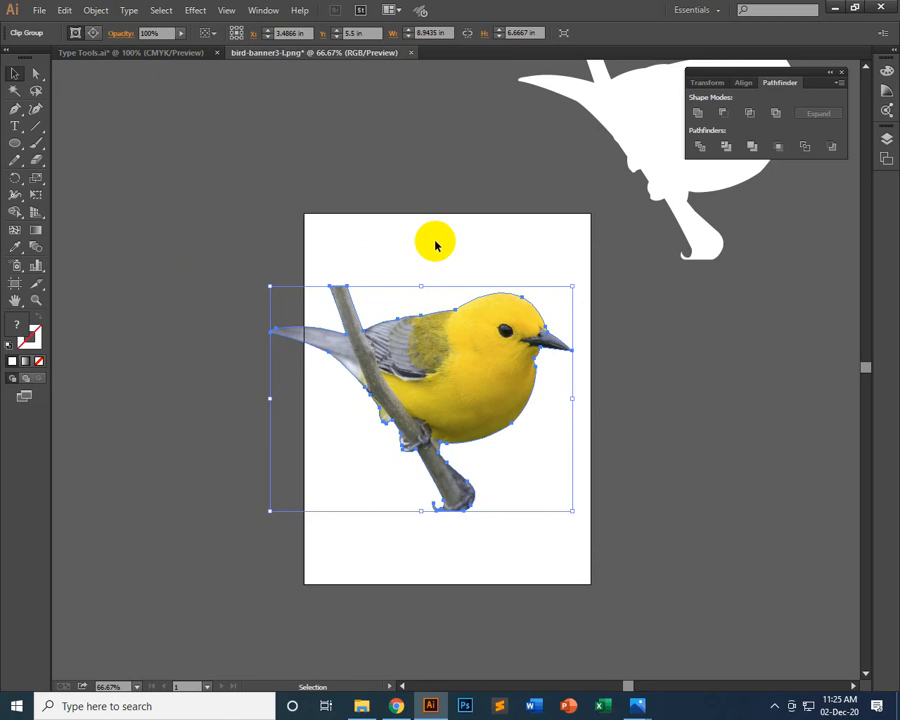
{"action": "scroll", "coordinate": [546, 314], "scroll_direction": "up", "scroll_amount": 3}
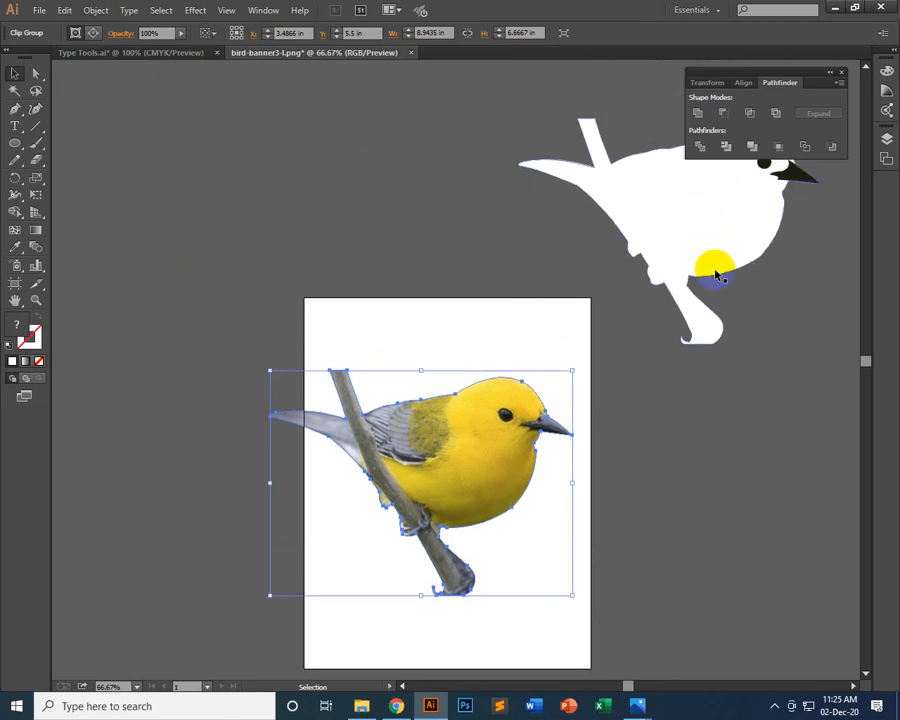
{"action": "scroll", "coordinate": [717, 276], "scroll_direction": "up", "scroll_amount": 2}
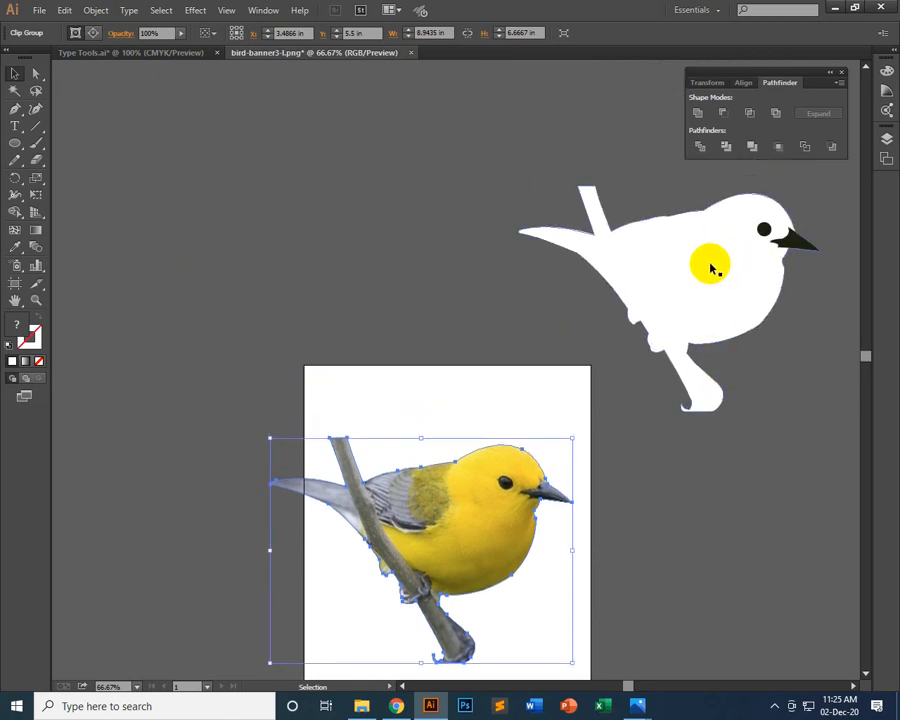
{"action": "scroll", "coordinate": [712, 268], "scroll_direction": "down", "scroll_amount": 4}
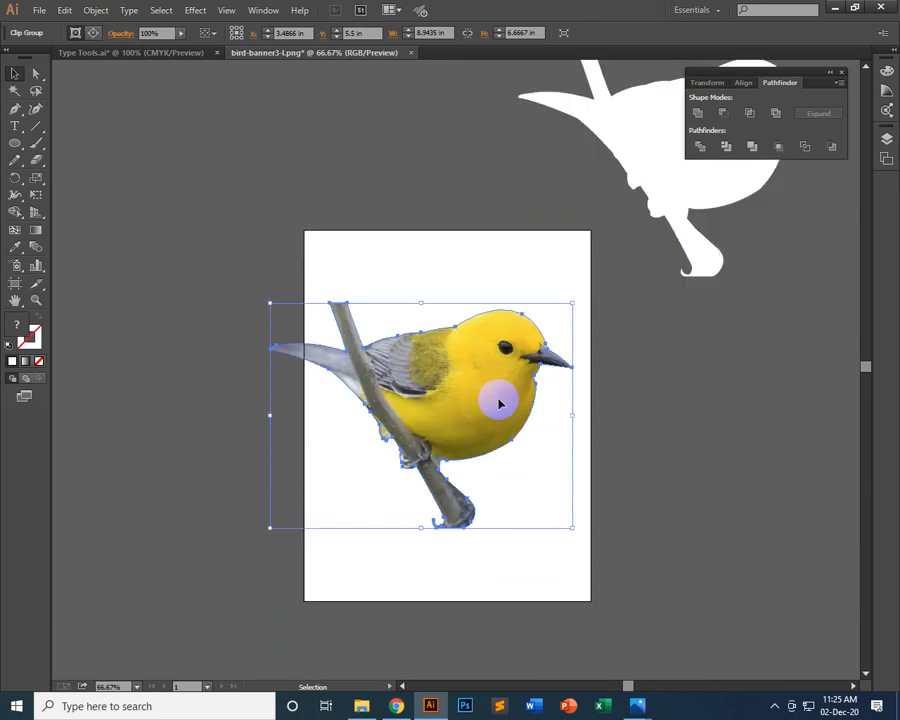
{"action": "scroll", "coordinate": [500, 403], "scroll_direction": "up", "scroll_amount": 5}
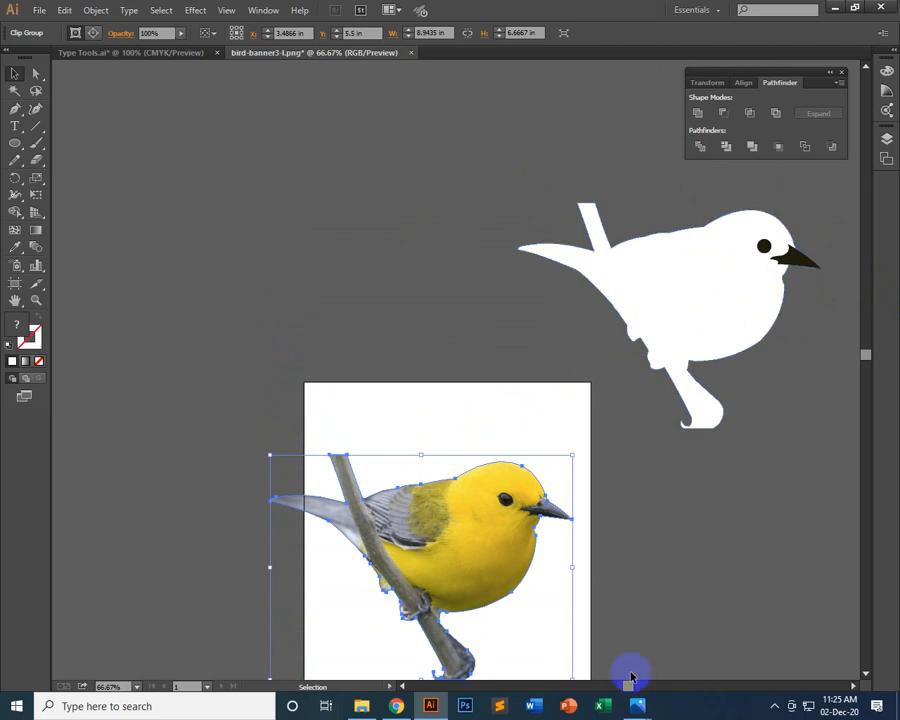
{"action": "scroll", "coordinate": [700, 640], "scroll_direction": "down", "scroll_amount": 5}
{"action": "left_click", "coordinate": [774, 705]}
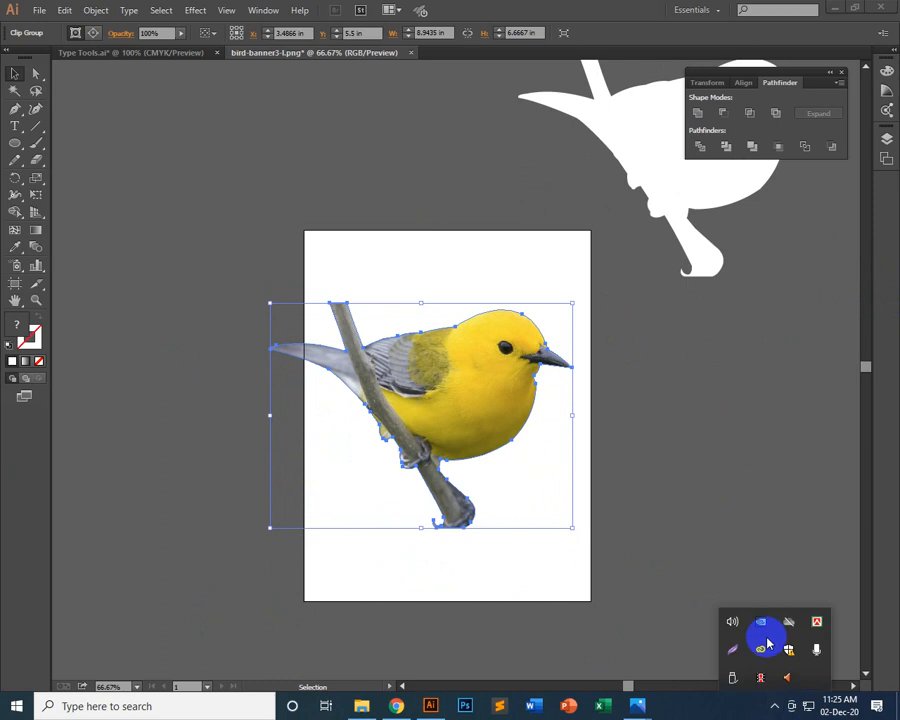